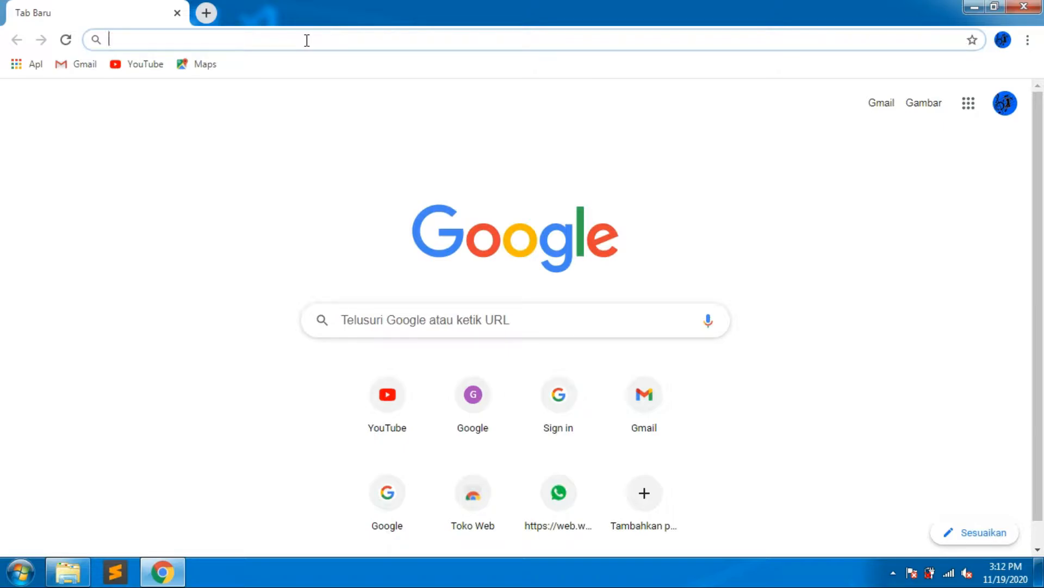
Search Google for blogger.
type("bo")
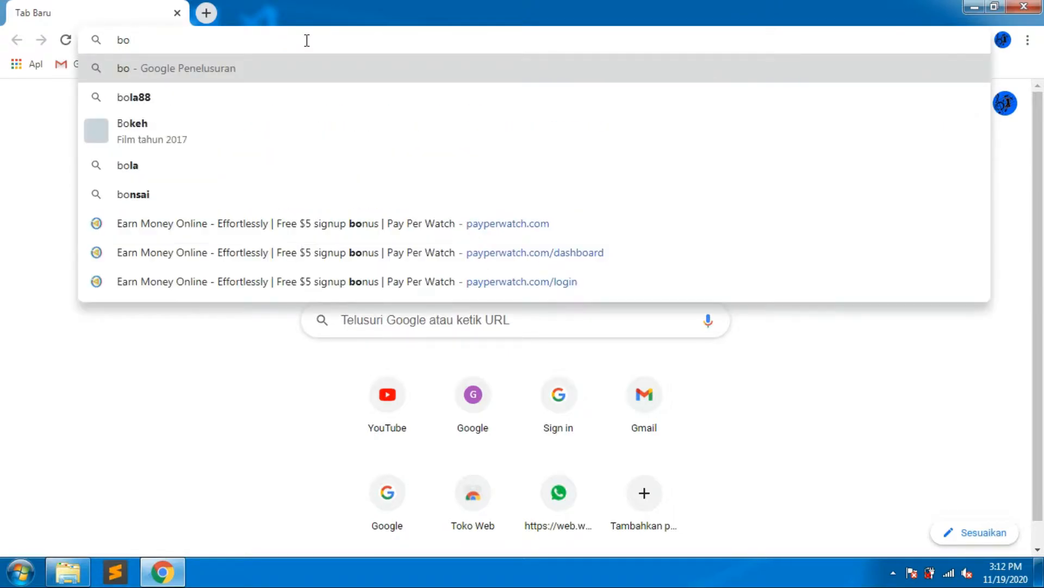
key("BackSpace")
type("logger")
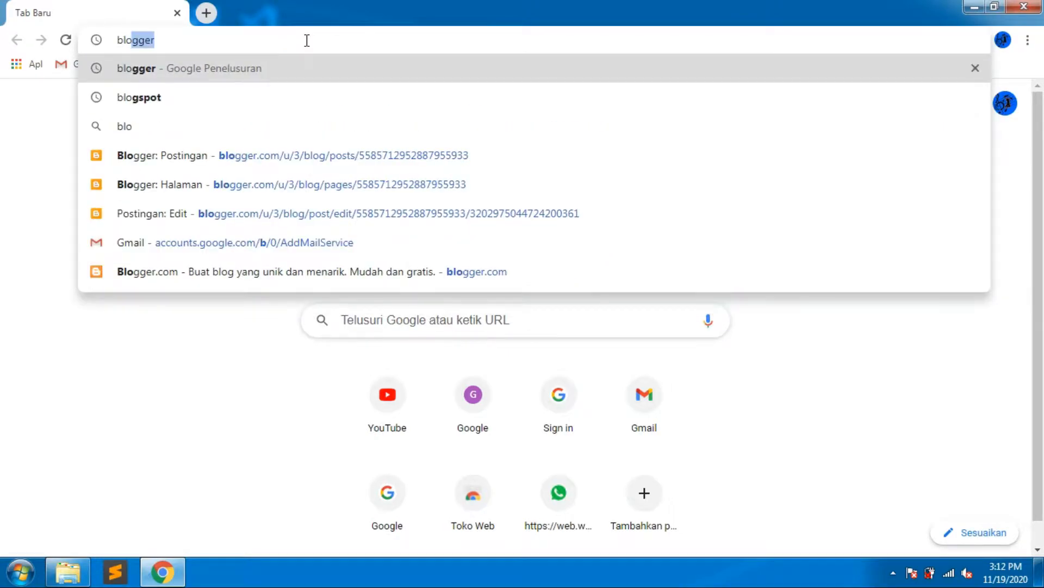
key("Return")
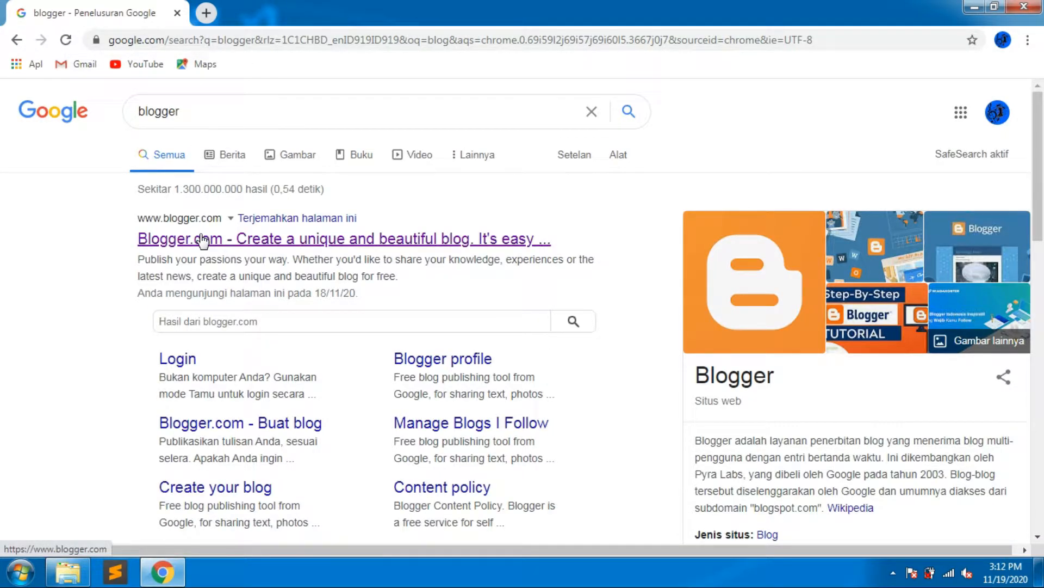
Open Blogger.com from the results and sign in with one of the listed Google accounts.
left_click(202, 239)
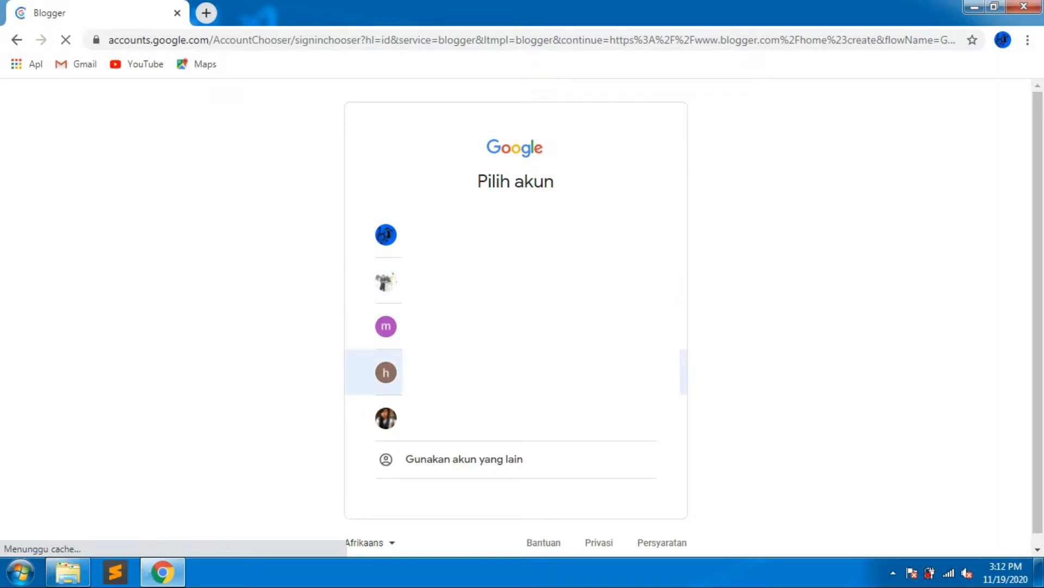
left_click(467, 373)
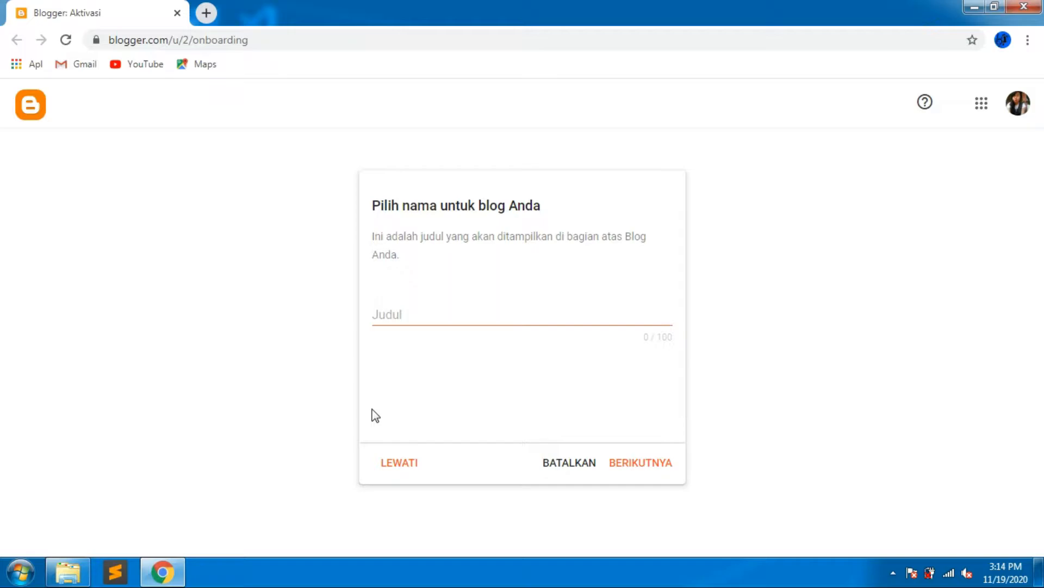
Name the new blog PEMILIHAN OSIS SMA PALOPO and continue.
left_click(390, 307)
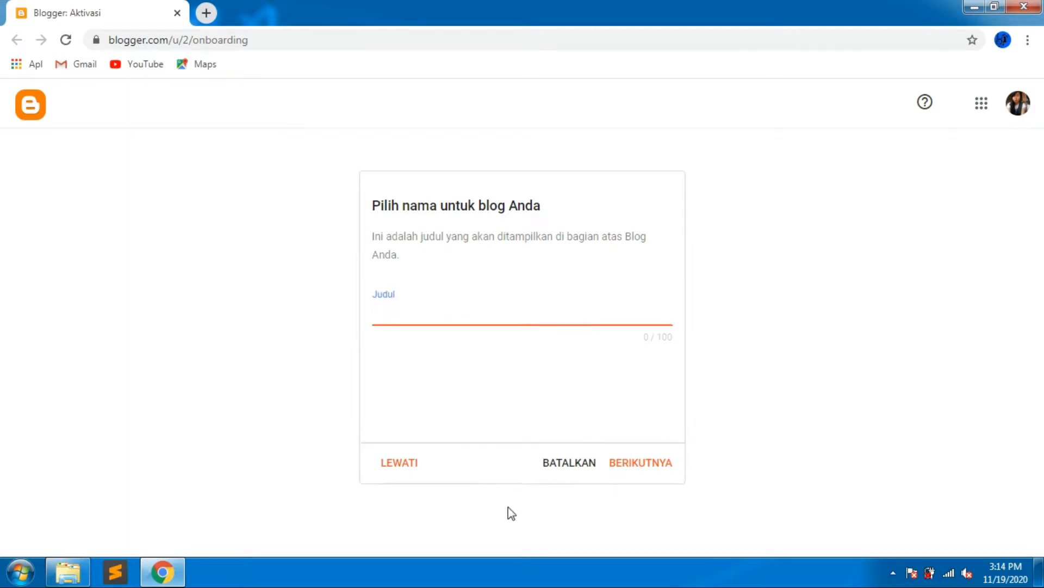
type("pe")
key("BackSpace")
key("BackSpace")
key("Caps_Lock")
type("P")
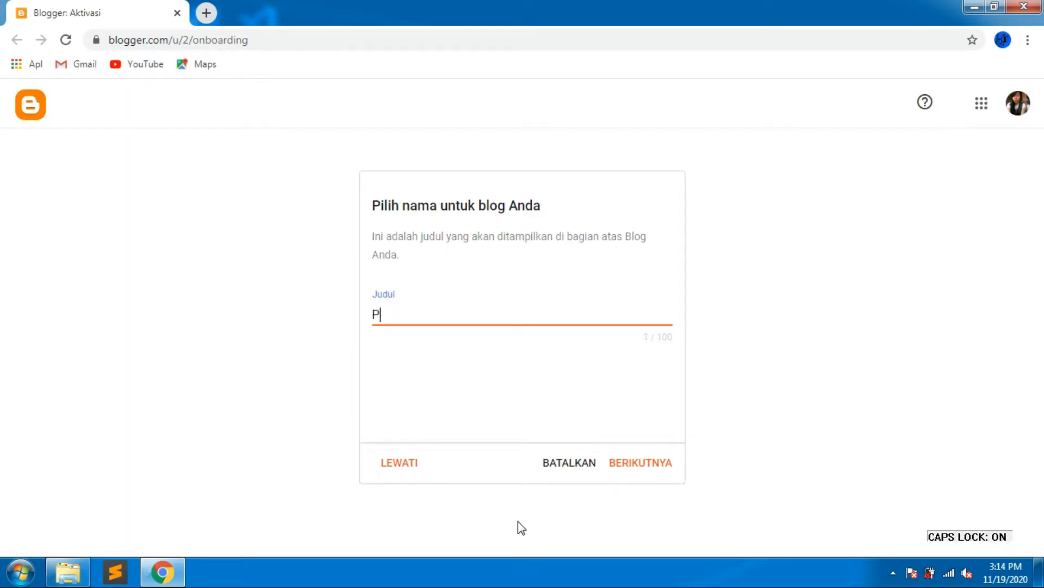
type("EMILIHAN KE")
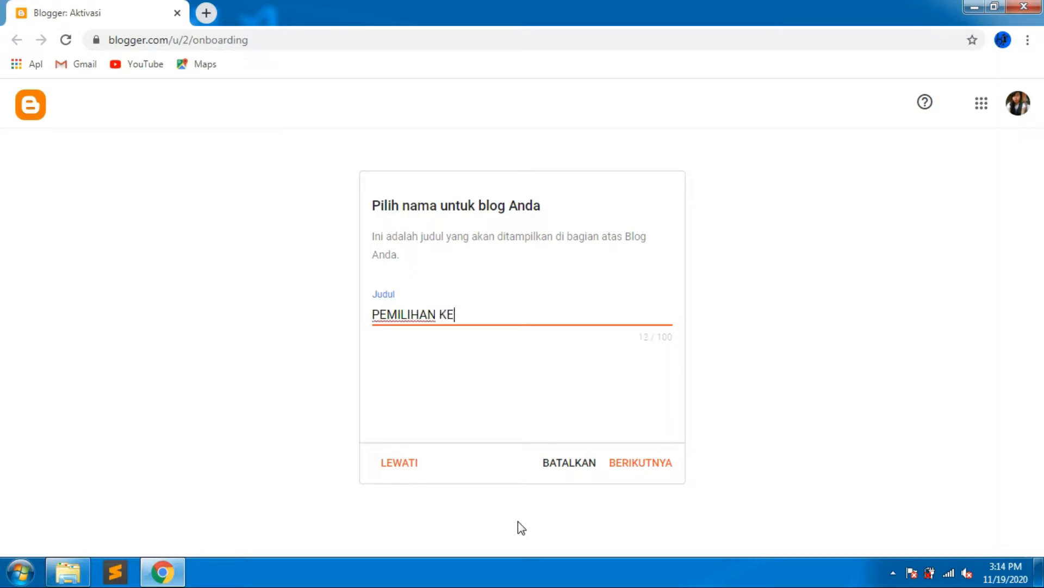
type("TUA OSO")
key("BackSpace")
key("BackSpace")
key("BackSpace")
key("BackSpace")
key("BackSpace")
key("BackSpace")
key("BackSpace")
key("BackSpace")
key("BackSpace")
type("OSIS SMA PA")
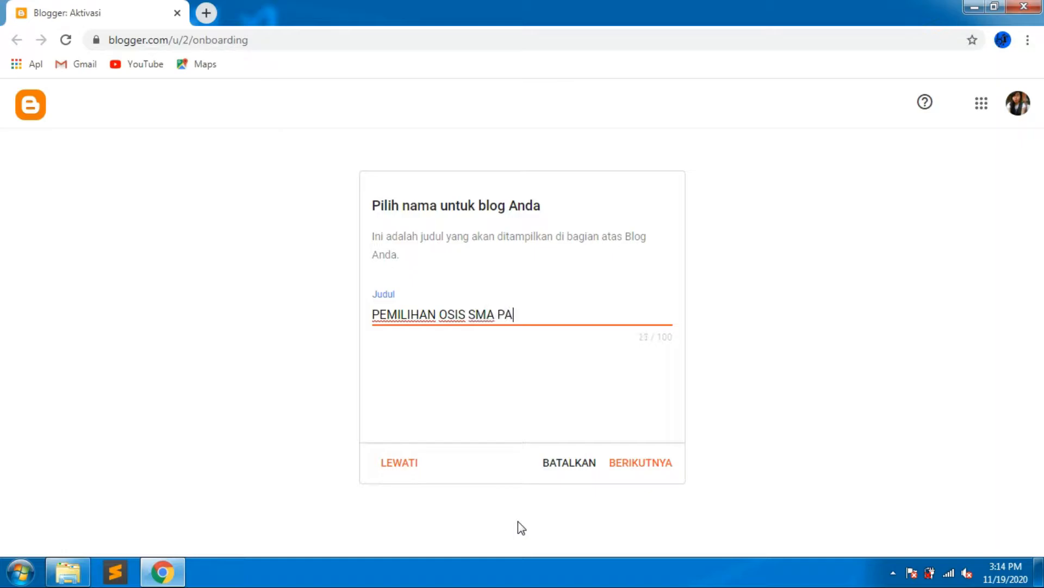
type("LOPO")
left_click(639, 465)
Set the blog address to pemilihosis.blogspot.com and continue.
left_click(464, 313)
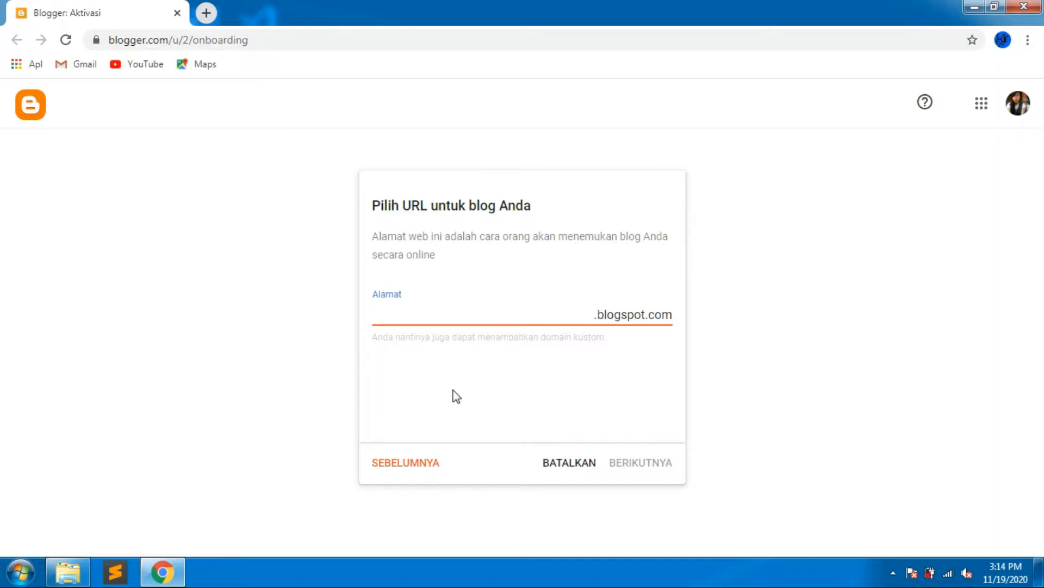
type("PE")
key("BackSpace")
key("BackSpace")
key("Caps_Lock")
type("pemili")
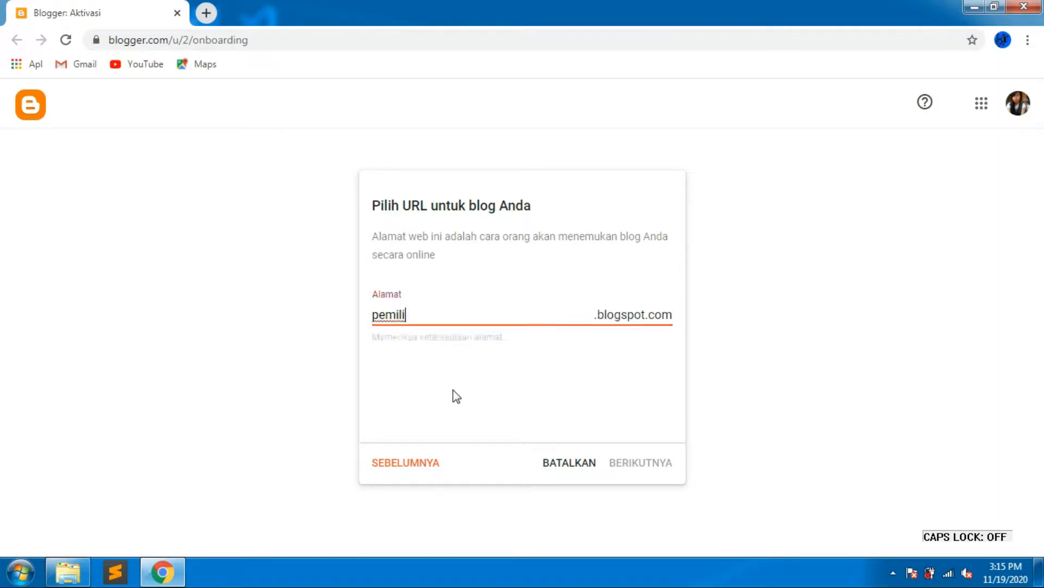
type("hjujur")
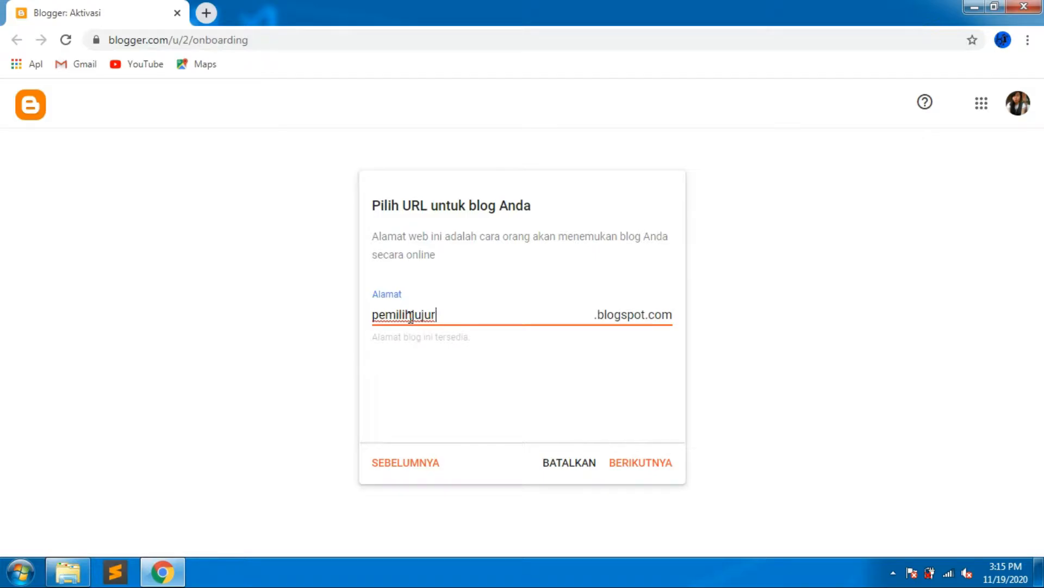
left_click_drag(410, 315, 403, 315)
type("u")
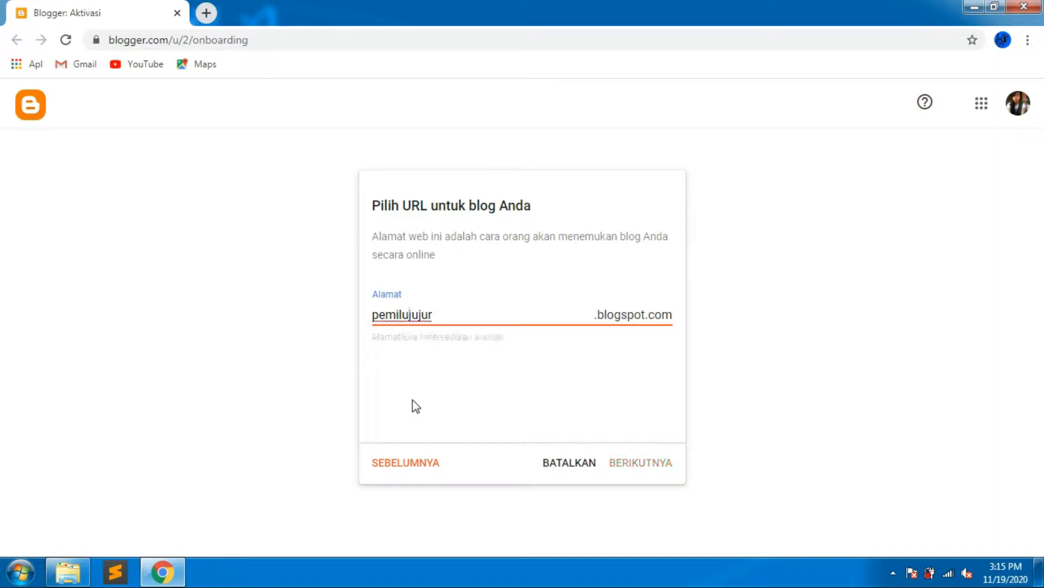
left_click(455, 311)
left_click(410, 316)
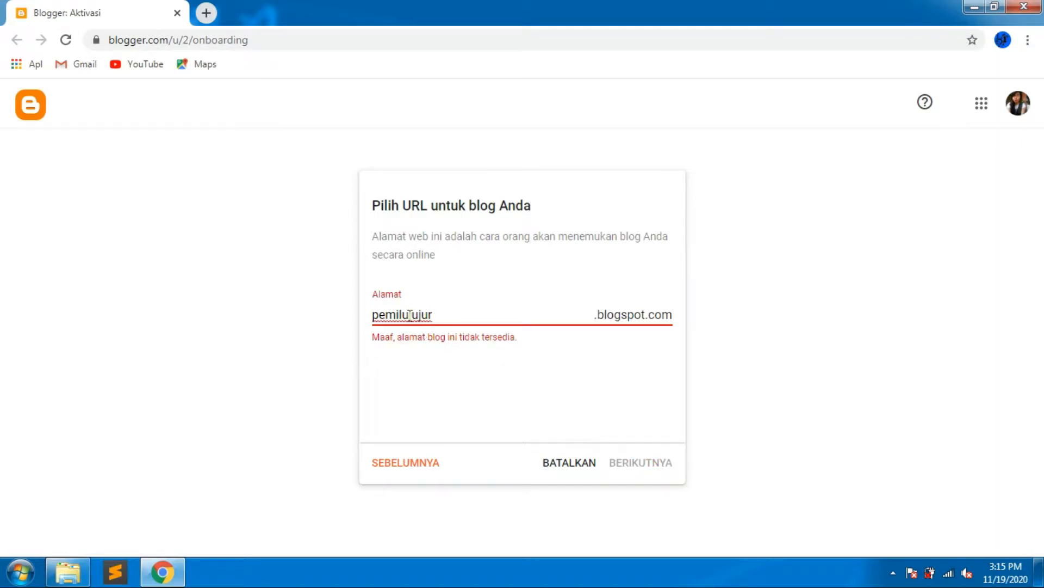
left_click(434, 316)
left_click_drag(434, 315, 411, 318)
key("BackSpace")
key("BackSpace")
type("ihosis")
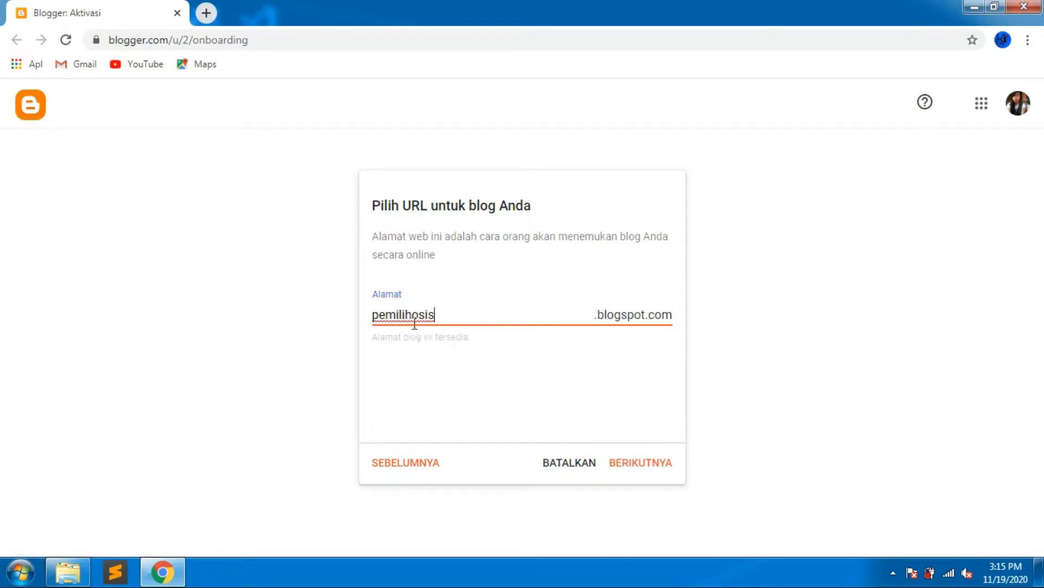
left_click(640, 469)
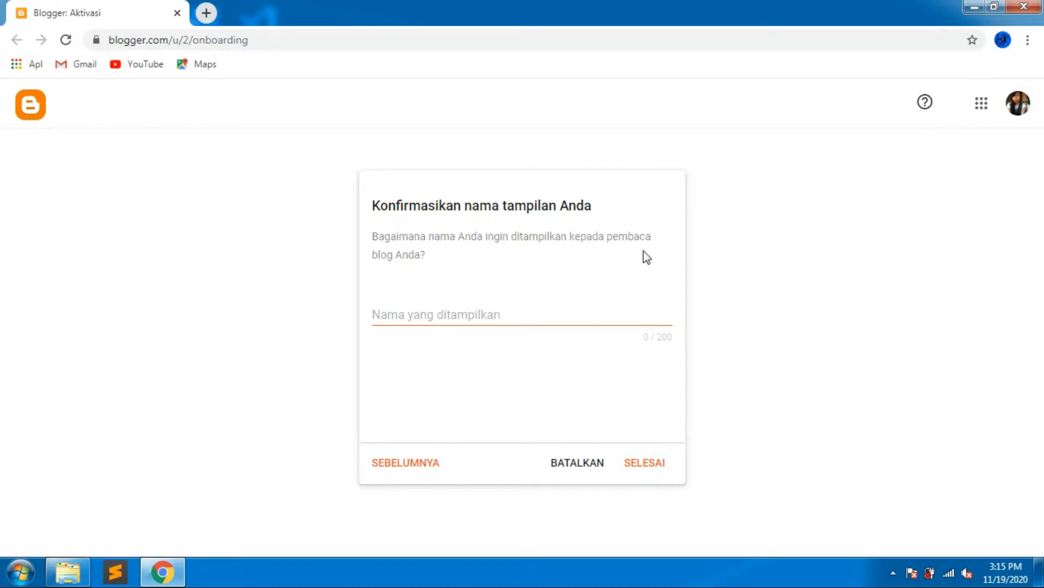
Set the display name to SELAMAT DATANG DI WEBSITE PEMILU OSIS SMA PALOPO and finish the setup.
left_click(520, 321)
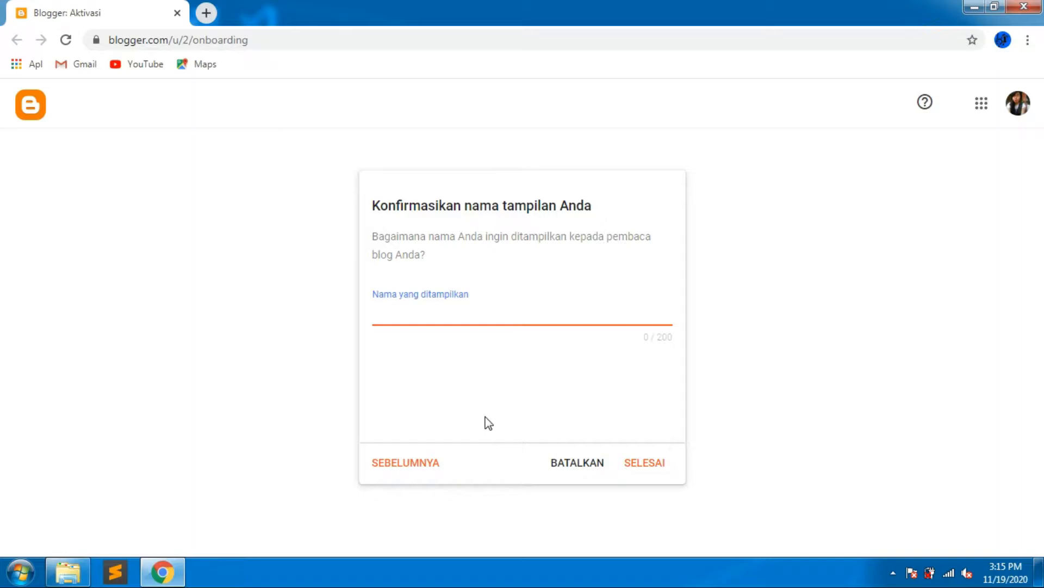
type("Wej")
key("BackSpace")
key("BackSpace")
type("e")
key("BackSpace")
key("Caps_Lock")
key("BackSpace")
type("SE")
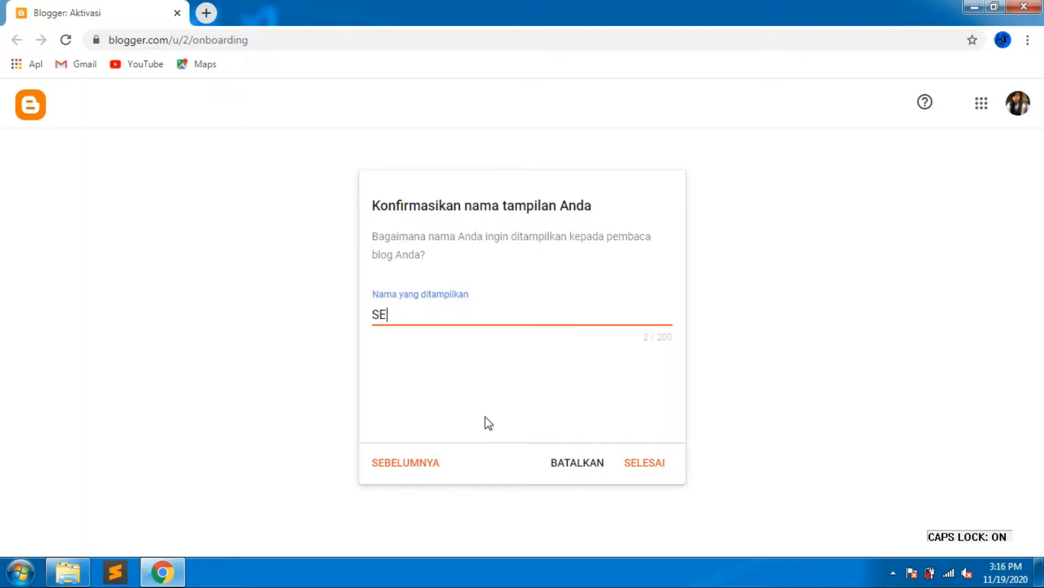
type("LAMAT DATA")
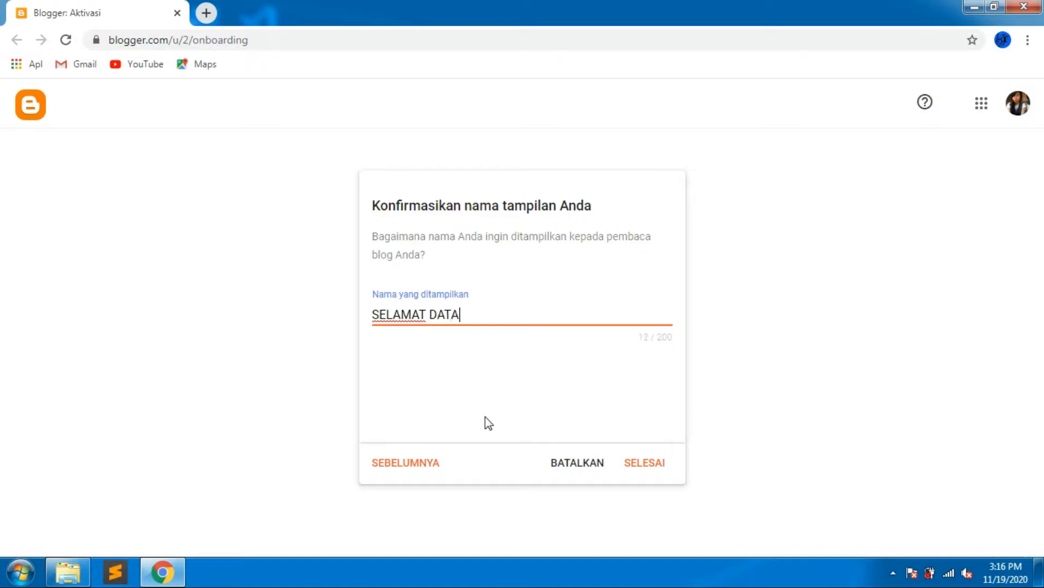
type("NG DI WEBSITE P")
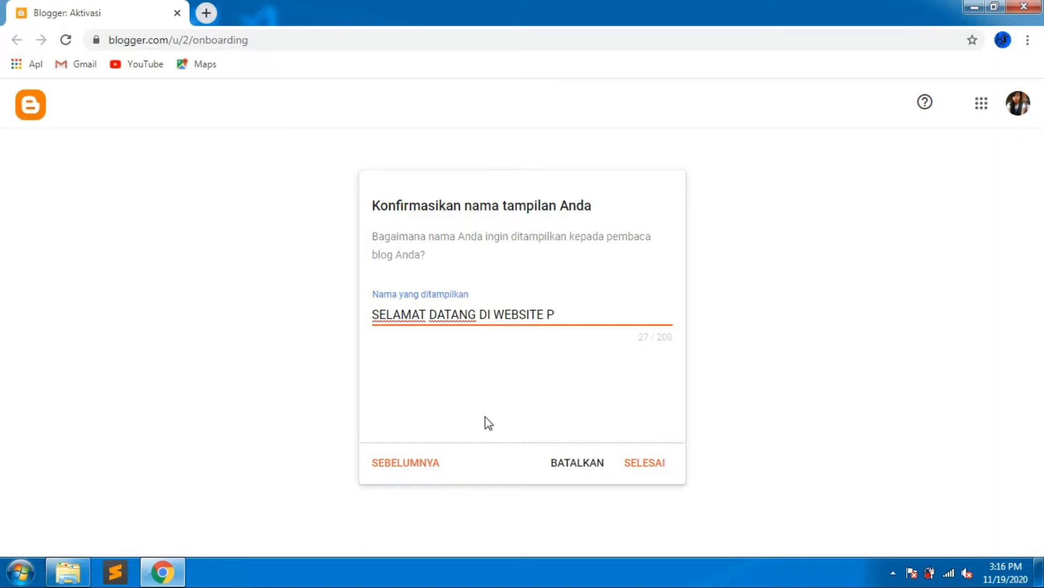
type("EMILU OSIS SM")
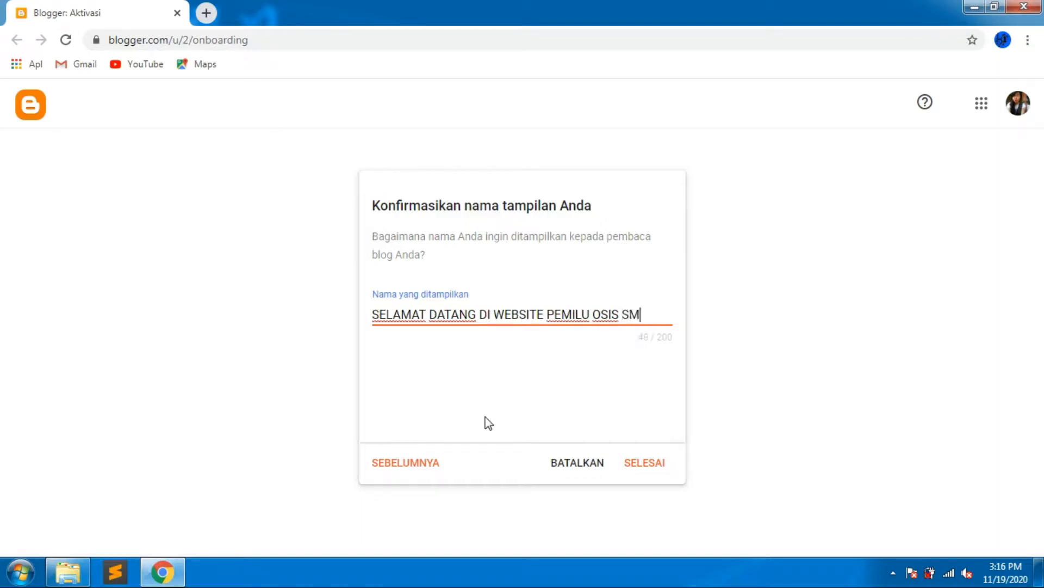
type("A PALOPO")
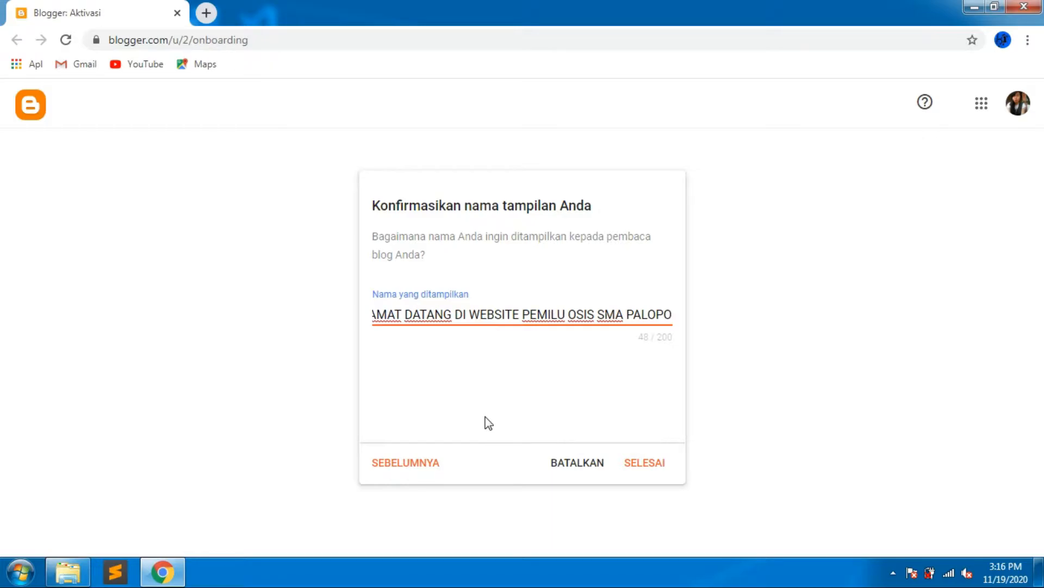
left_click(637, 471)
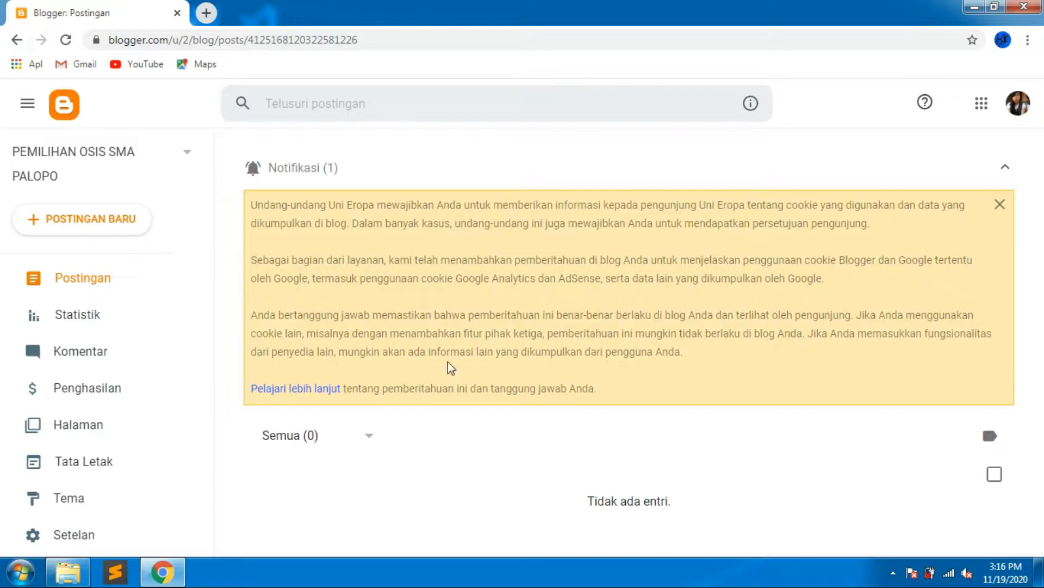
Dismiss the cookie notification and open the live blog in a new tab.
left_click(999, 205)
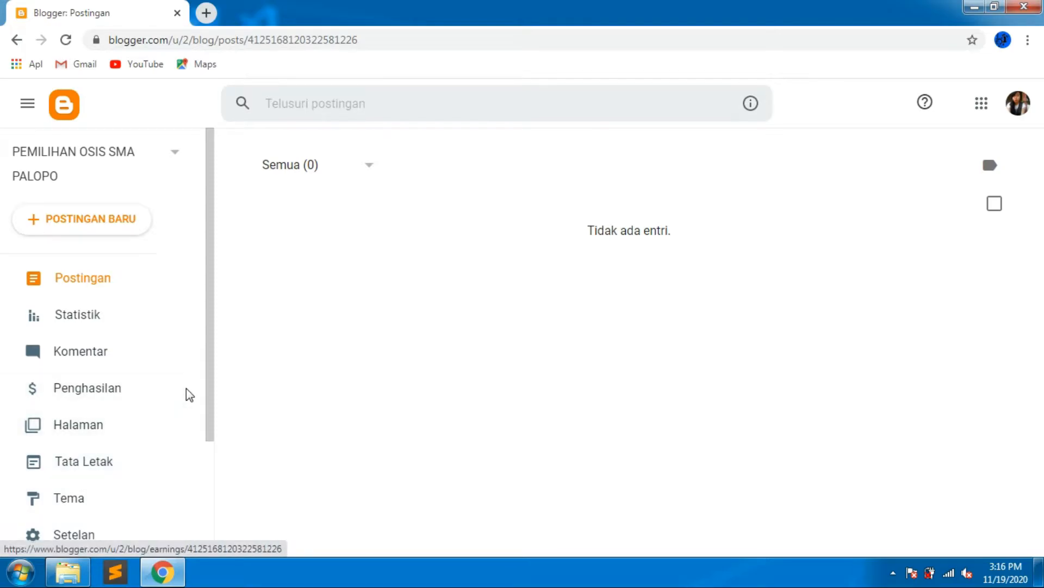
scroll(187, 396, "down", 3)
left_click(101, 458)
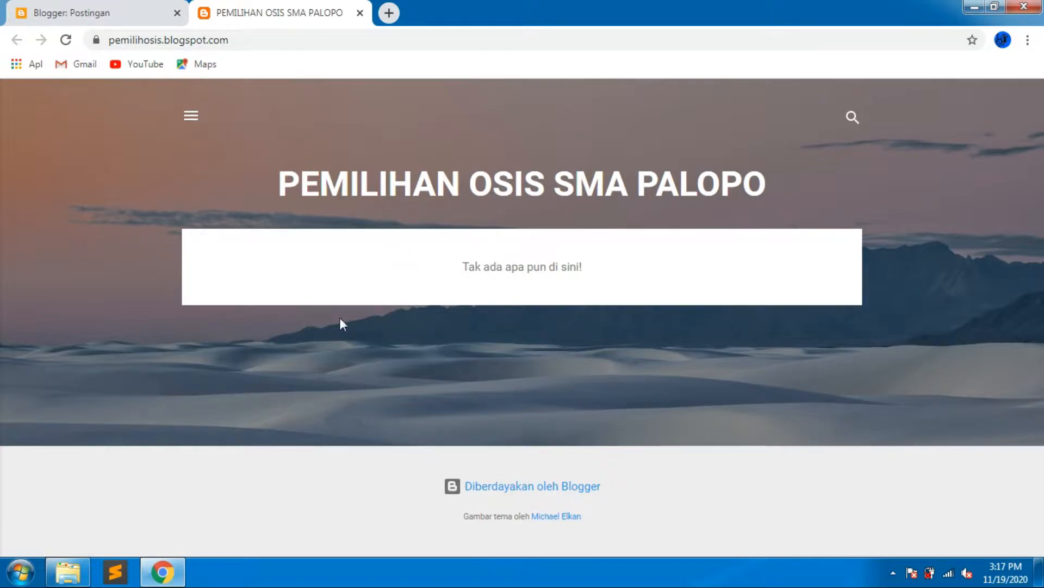
Inspect the blog's side menu, then close the blog tab to return to the dashboard.
left_click(192, 117)
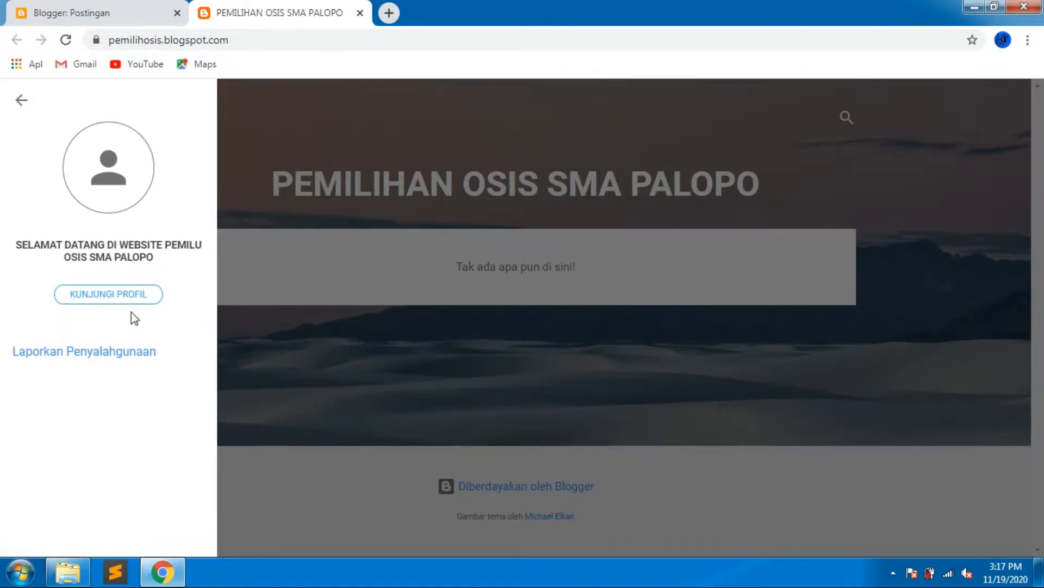
left_click(360, 379)
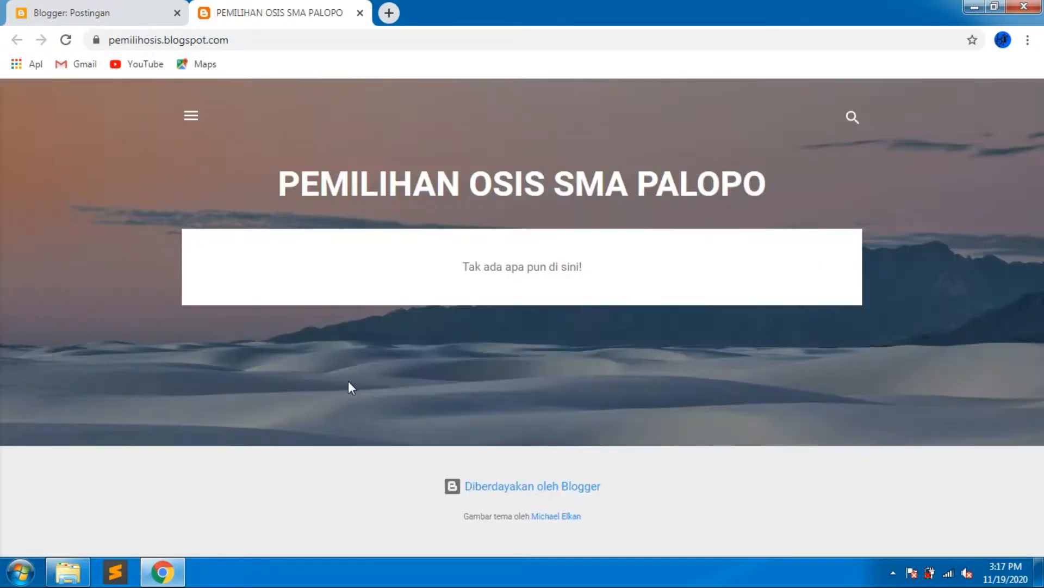
left_click(360, 13)
scroll(194, 346, "up", 3)
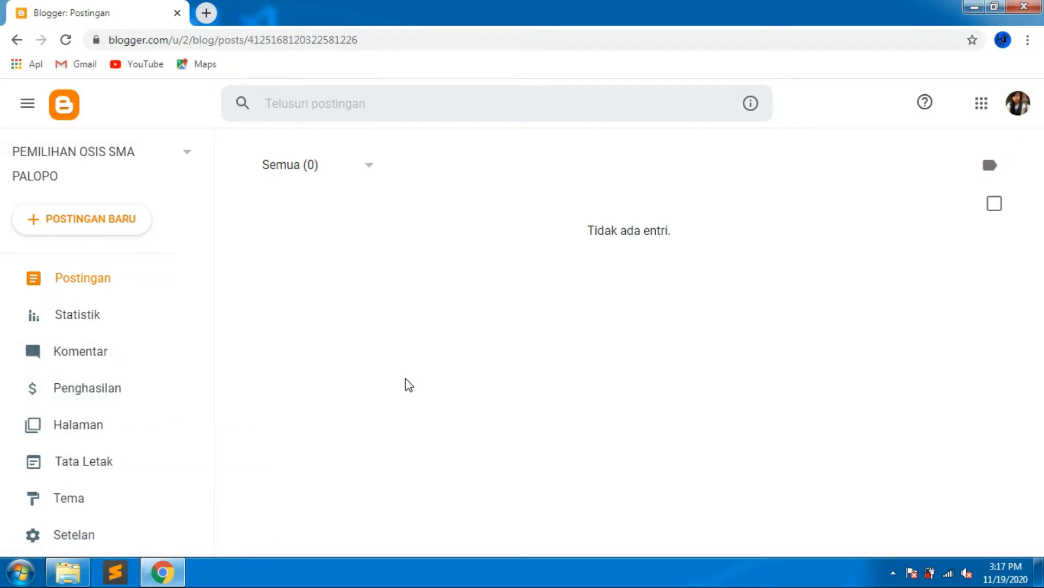
Create a new post and write CALON KETUA OSIS SMA PALOPO 2019/2020 in its body.
left_click(113, 233)
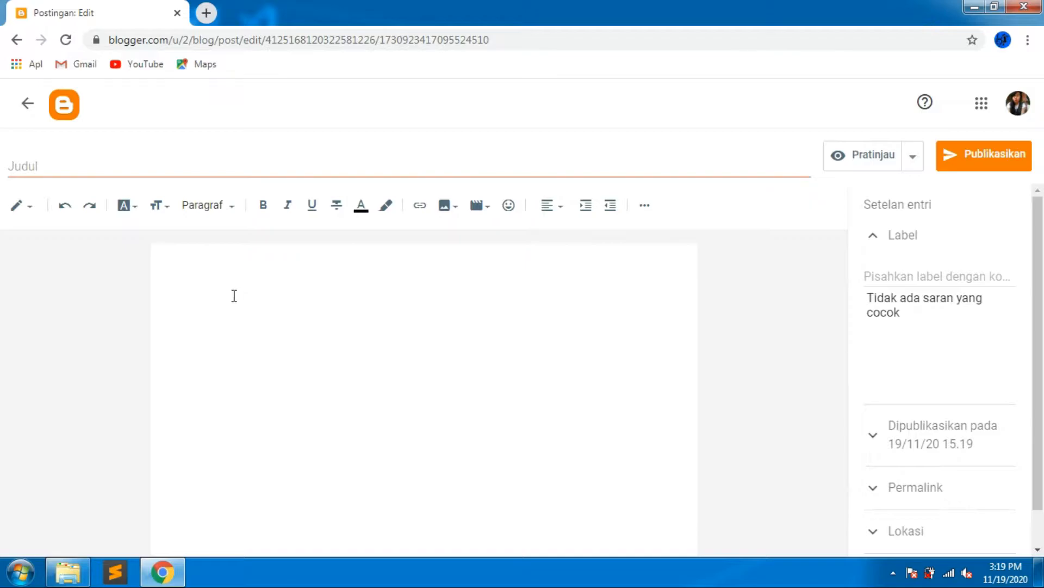
type("c")
type("CALON KETUA")
type(" OSIS S")
type("MA ")
type("A")
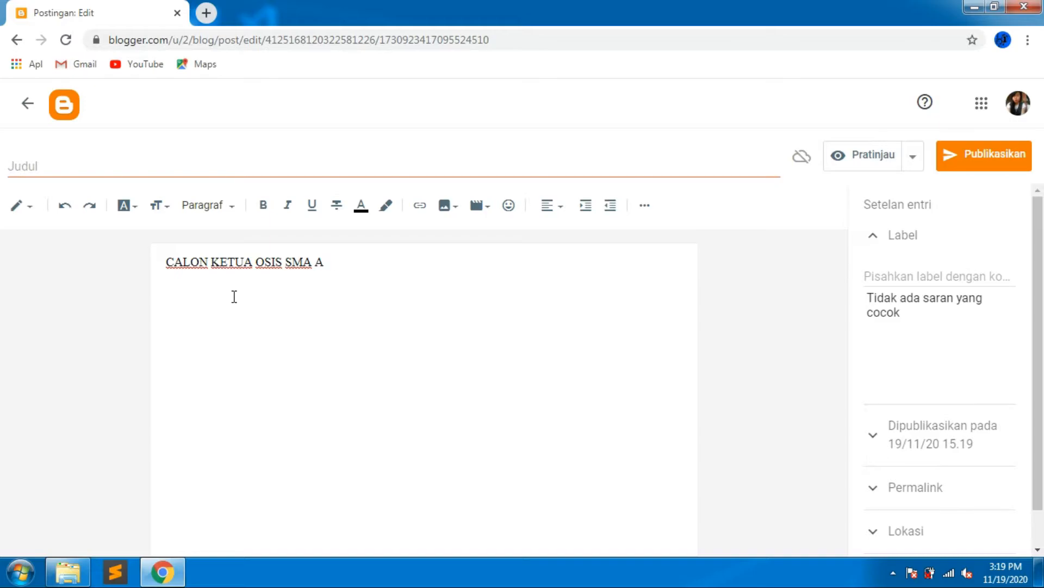
type("OAPLOPO")
key("BackSpace")
key("BackSpace")
key("BackSpace")
type("PALOPO 2019/2020")
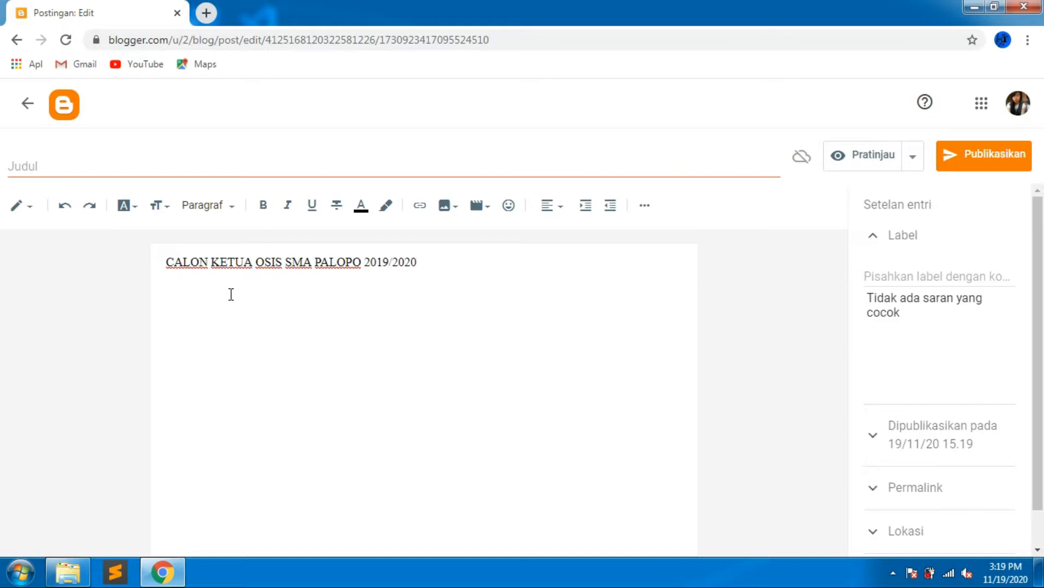
Center-align the post's heading line.
left_click(553, 210)
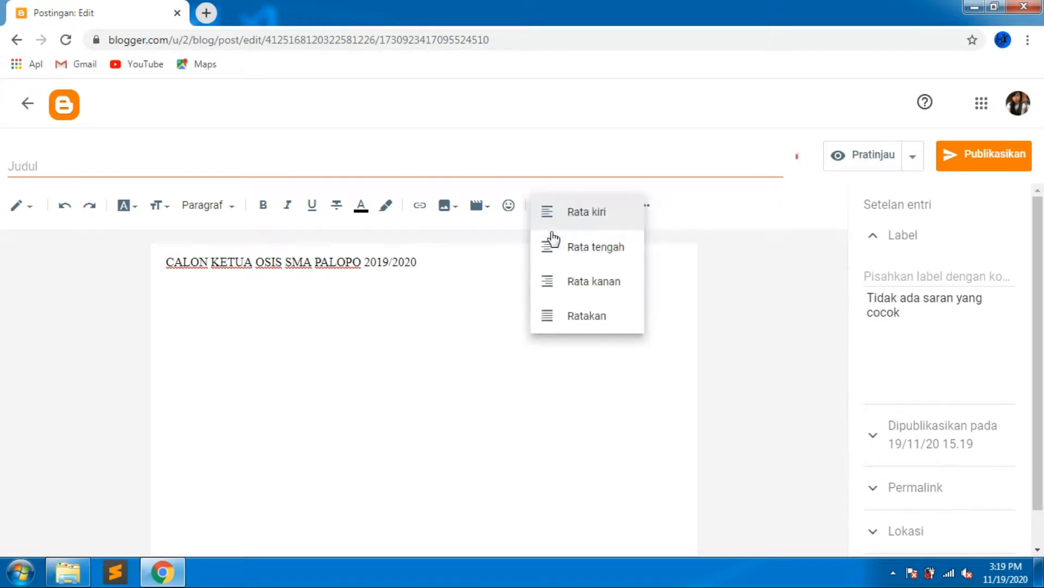
left_click(580, 248)
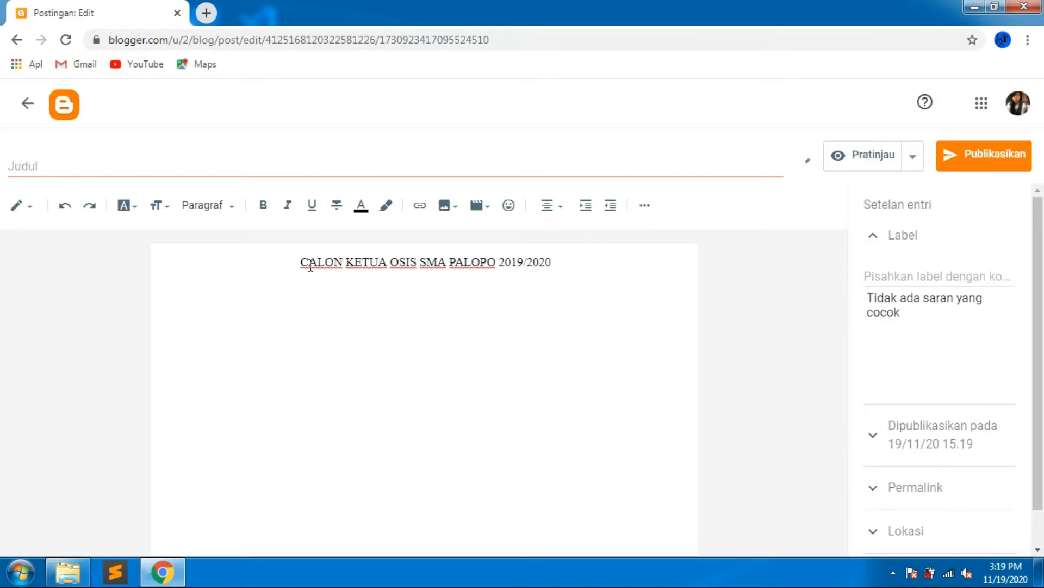
Make the heading text bold and underlined.
left_click_drag(302, 262, 602, 259)
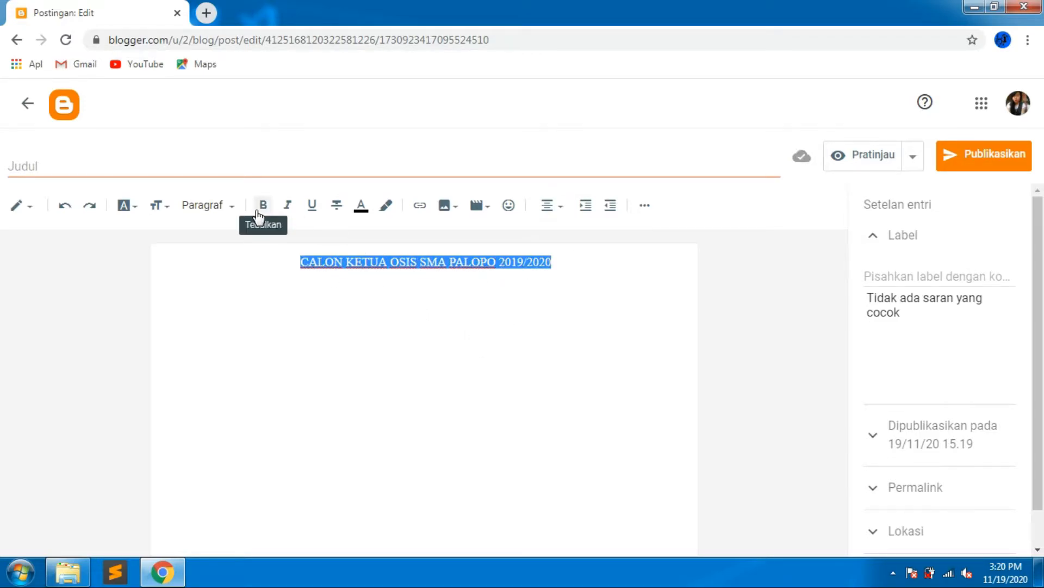
left_click(259, 212)
left_click(313, 206)
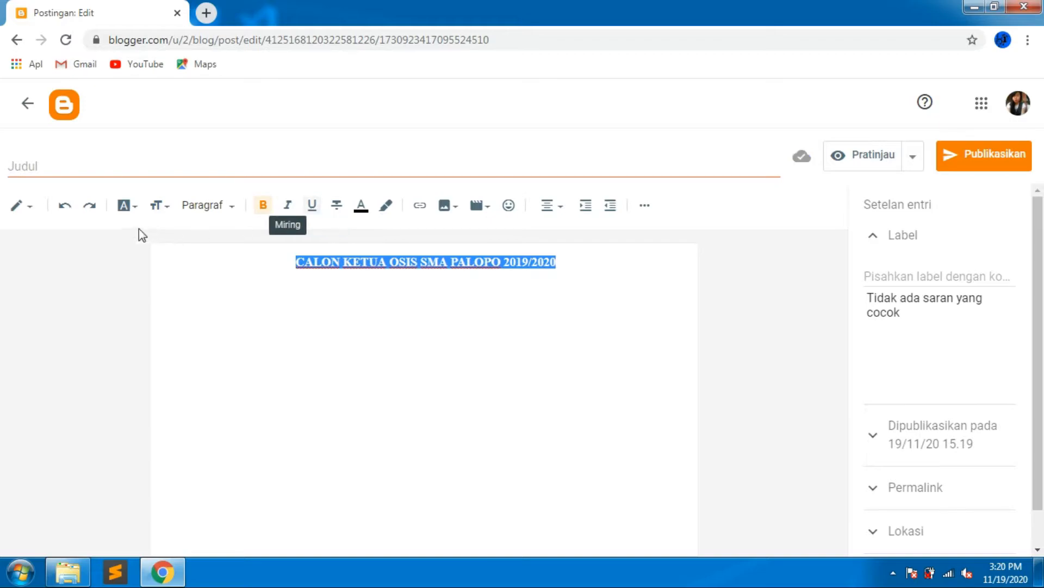
Set the heading's text size to Sedang.
left_click(158, 205)
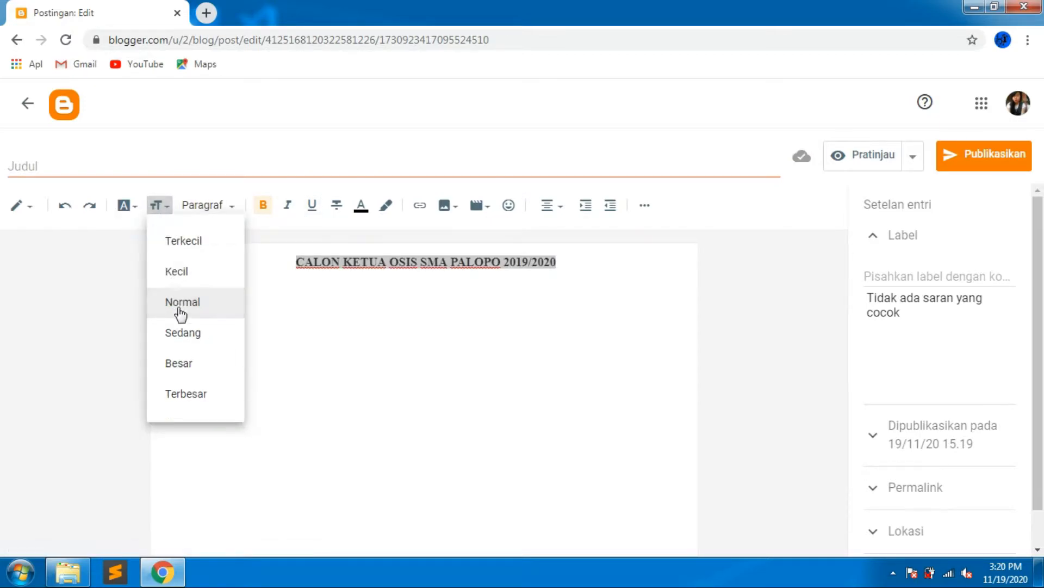
left_click(192, 329)
left_click(256, 305)
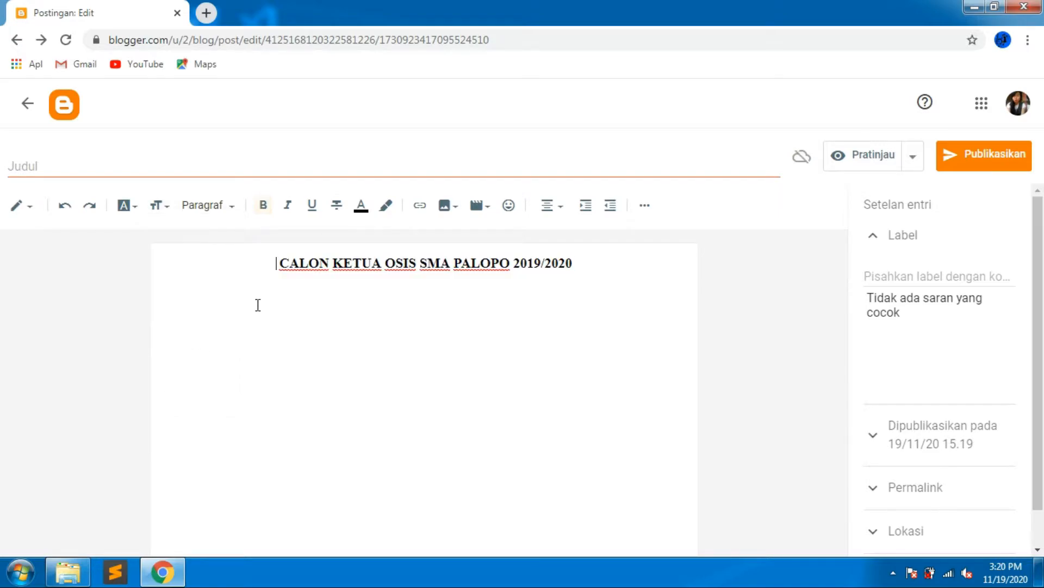
Start a new justified, non-bold, Normal-size line below the heading and write 1. NARUTO.
left_click(599, 263)
key("Return")
left_click(548, 206)
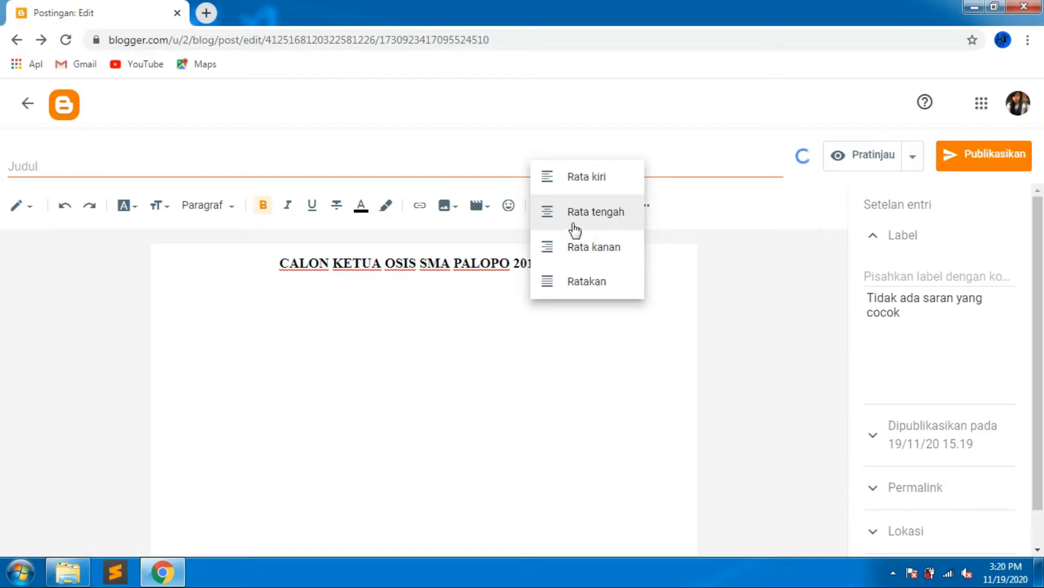
left_click(575, 290)
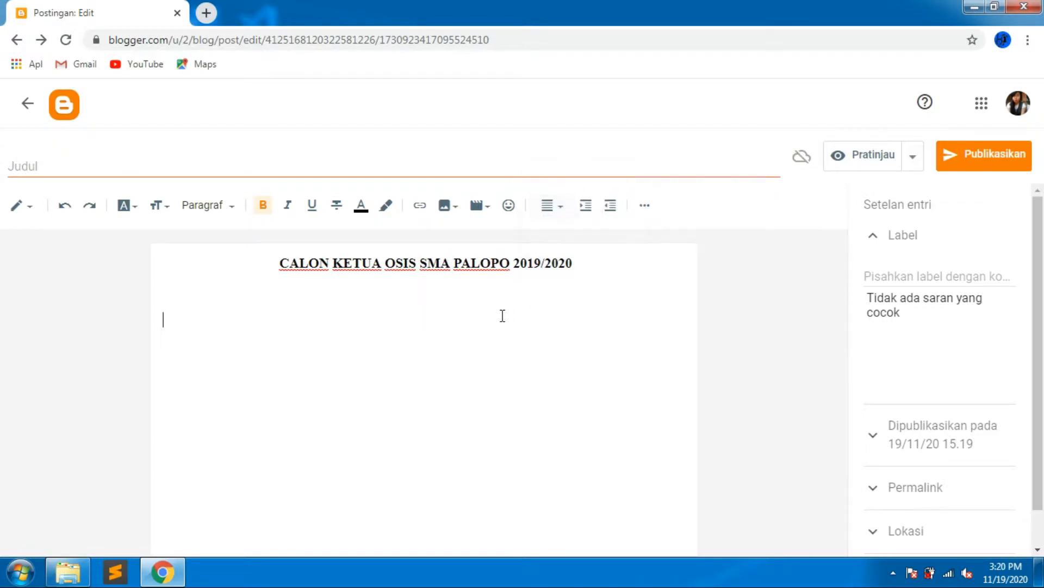
left_click(263, 205)
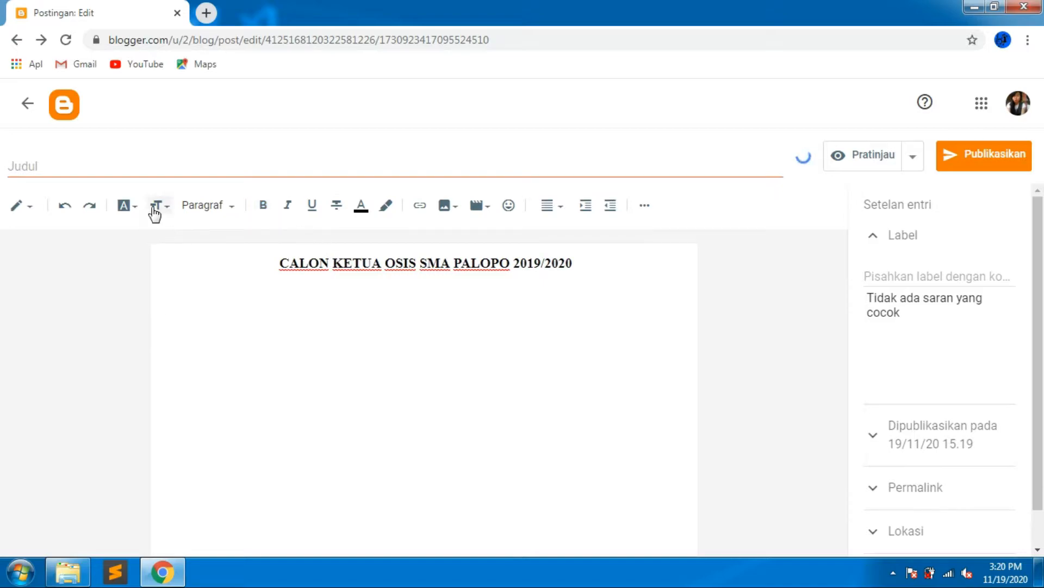
left_click(159, 205)
left_click(177, 301)
type("1. nA")
key("BackSpace")
type("NARUTO")
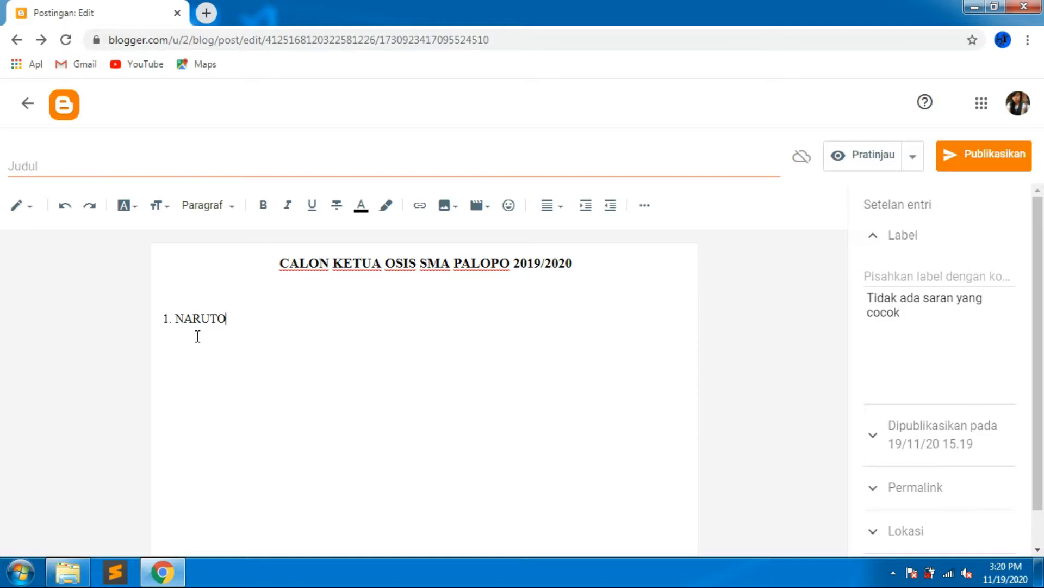
Add several blank lines below 1. NARUTO and place the cursor on the line just under it.
key("Return")
key("Return")
key("Return")
key("Return")
key("Return")
key("Return")
key("Return")
key("Return")
key("Return")
key("Return")
key("Return")
key("Return")
key("Return")
key("Return")
key("Return")
key("Return")
key("Return")
key("Return")
key("Return")
key("Return")
key("Return")
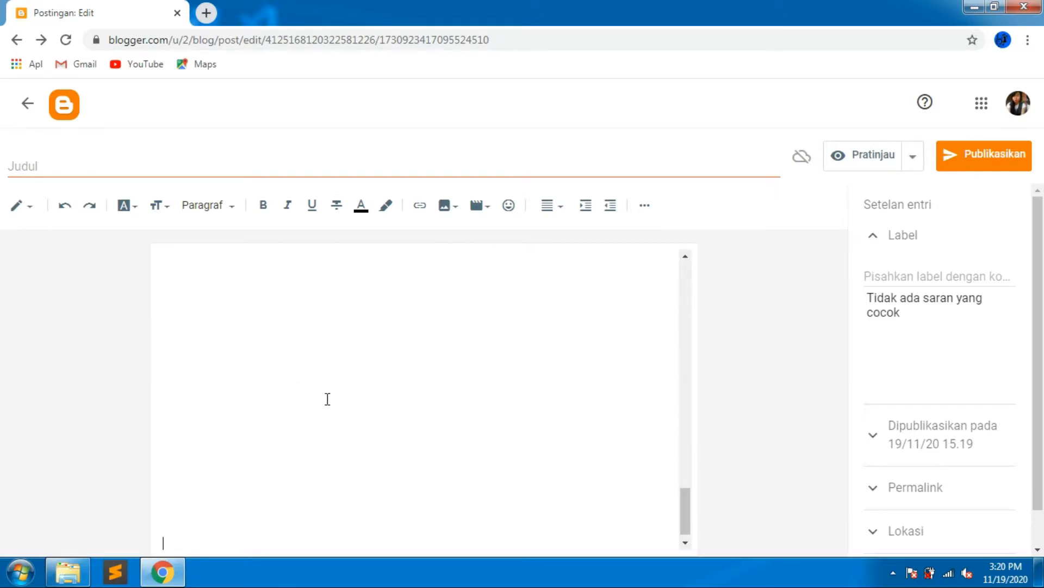
left_click_drag(682, 507, 642, 293)
left_click(204, 350)
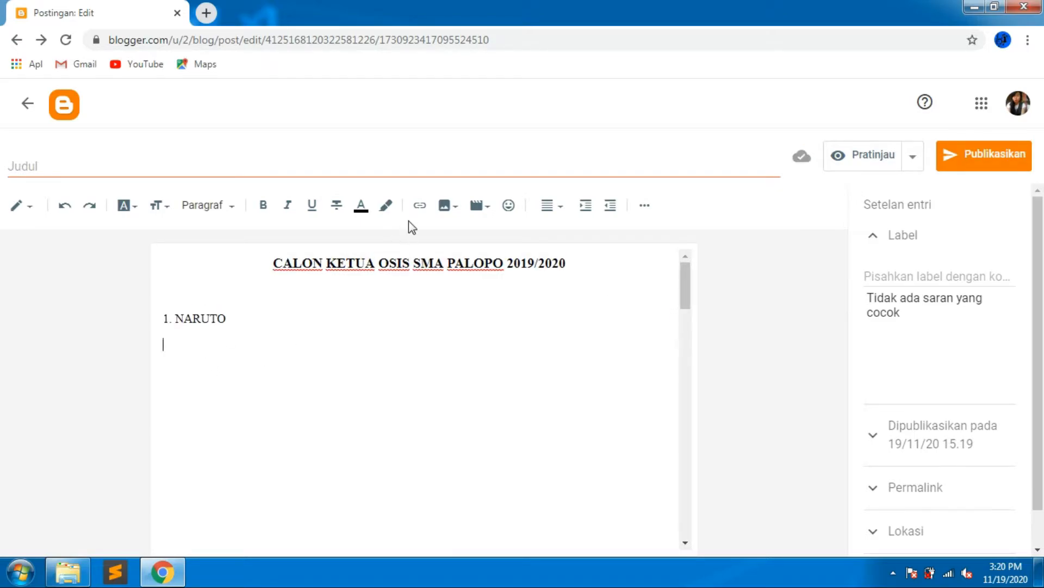
Upload and insert the image fb1e71a9de9a1ad6c9943da775c6884c.jpg from the Pictures library below the candidate's name.
left_click(443, 208)
left_click(497, 240)
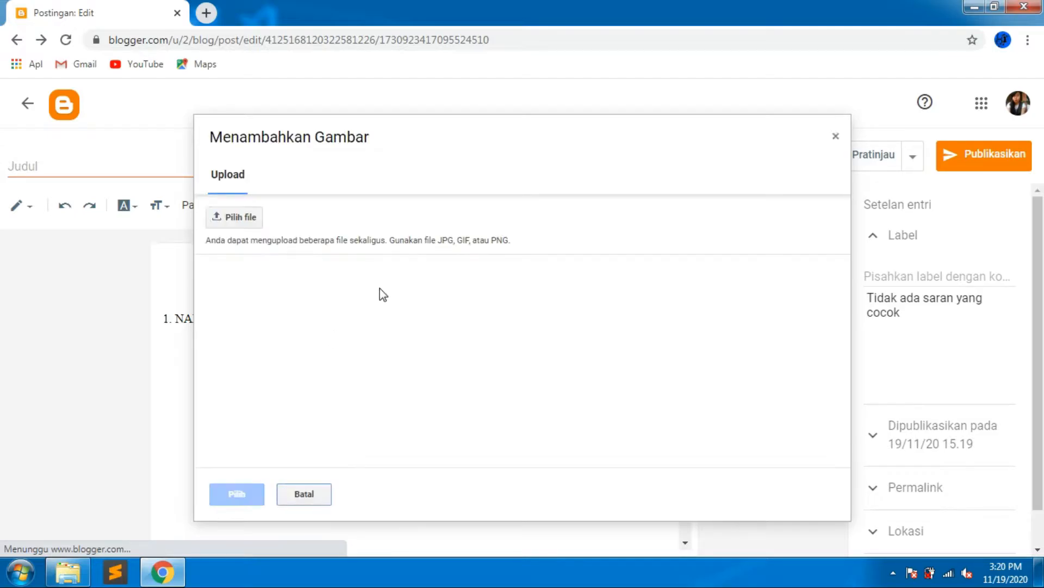
left_click(248, 217)
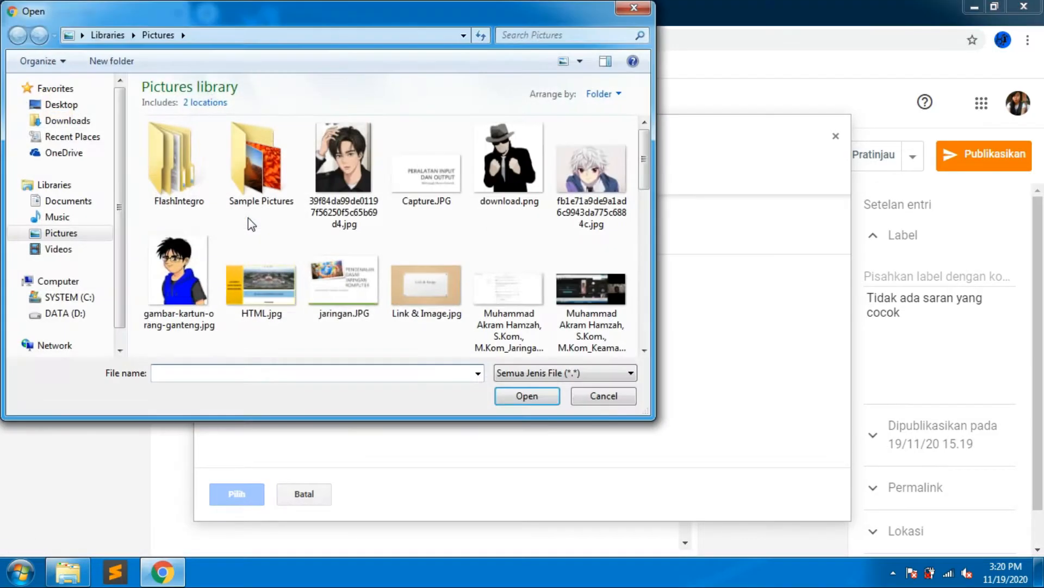
left_click(64, 237)
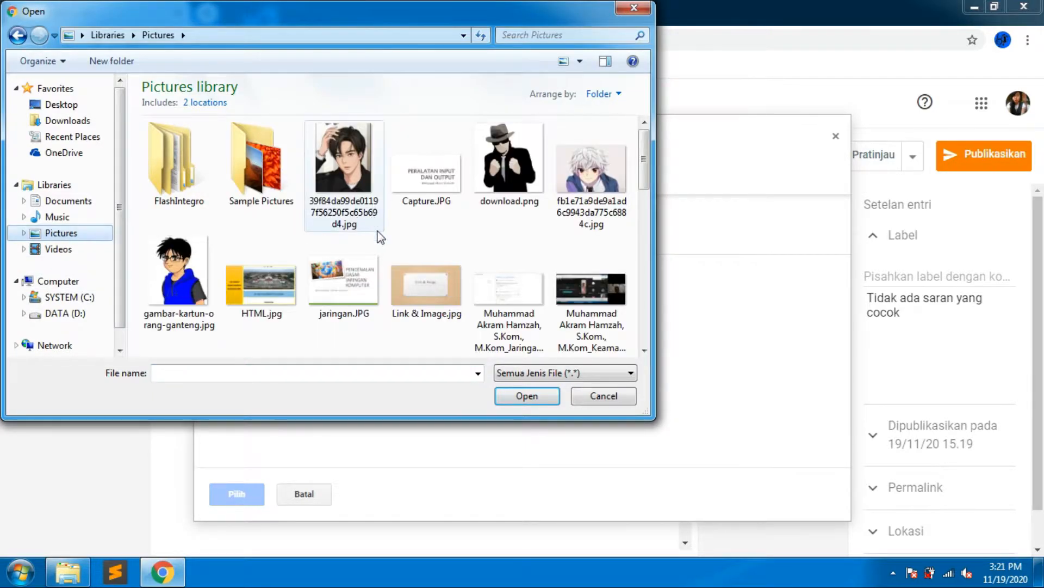
left_click(611, 193)
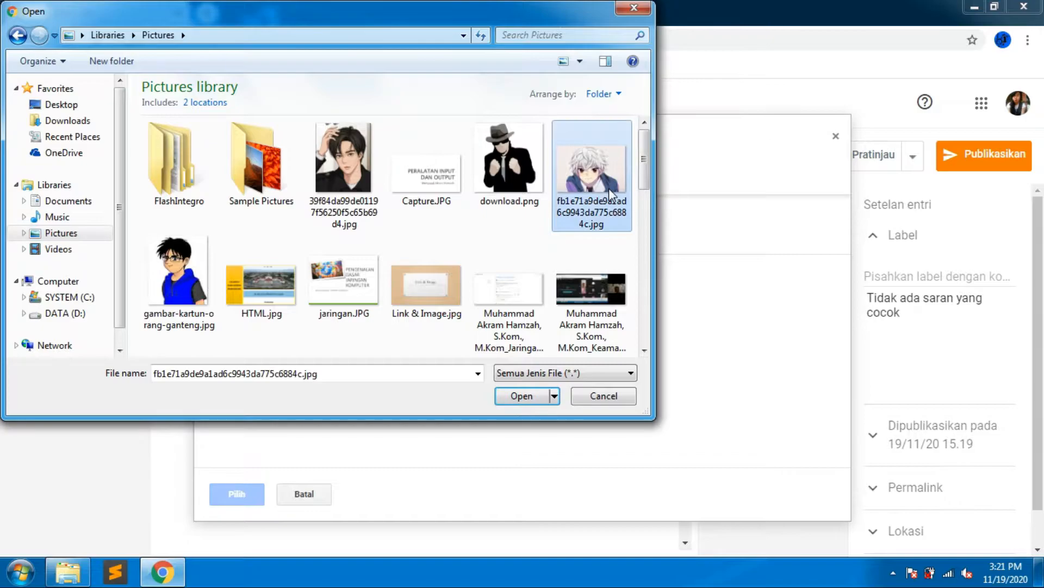
double_click(592, 171)
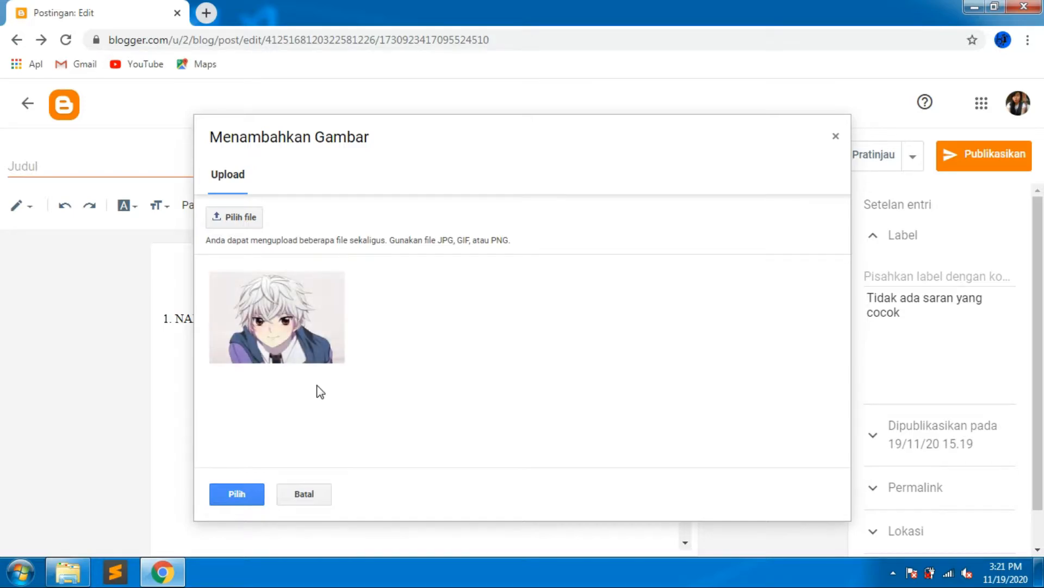
left_click(232, 498)
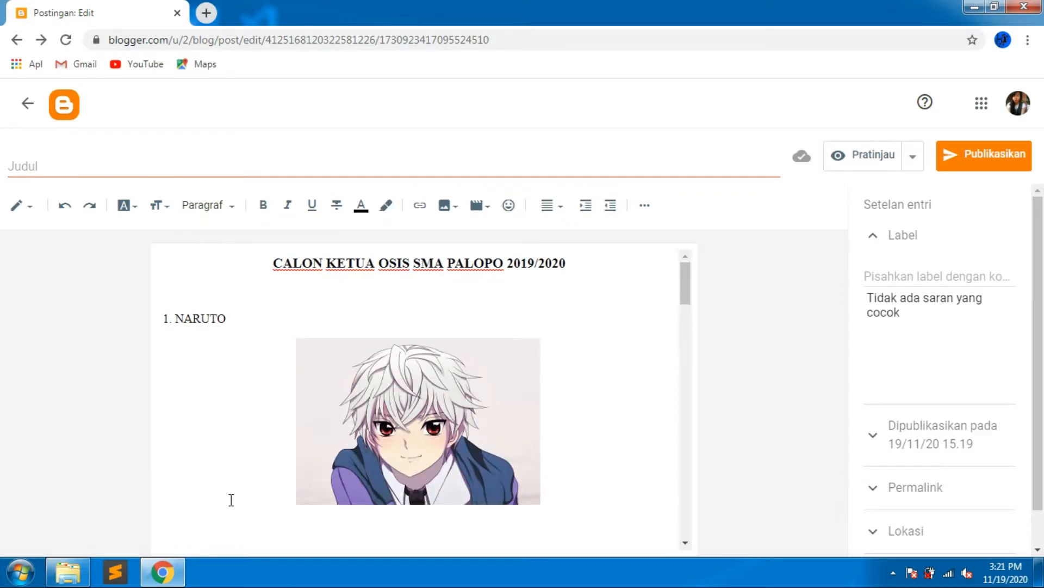
Left-align the inserted image, then try indenting and outdenting it.
left_click(488, 415)
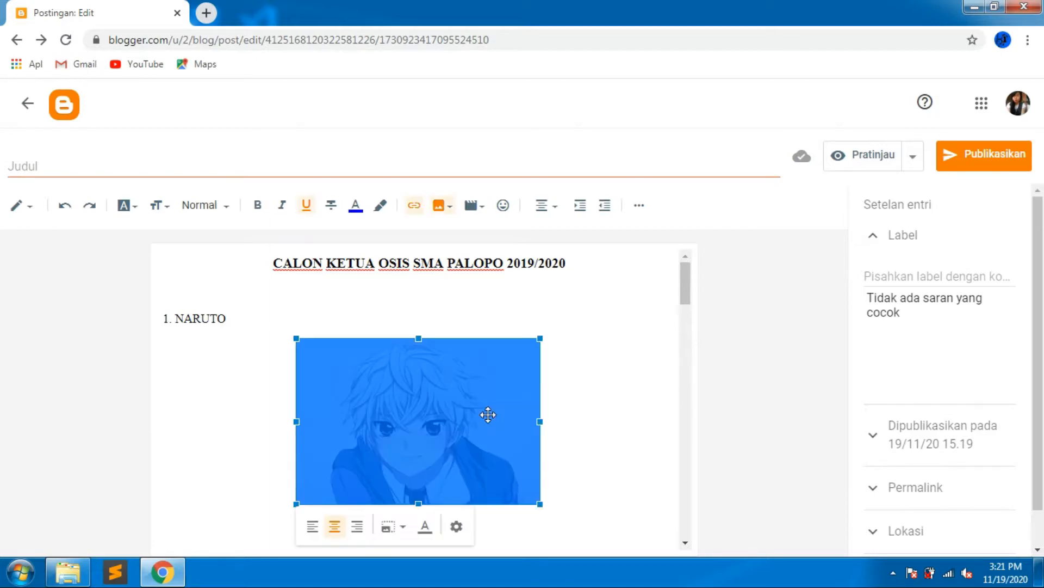
left_click(312, 526)
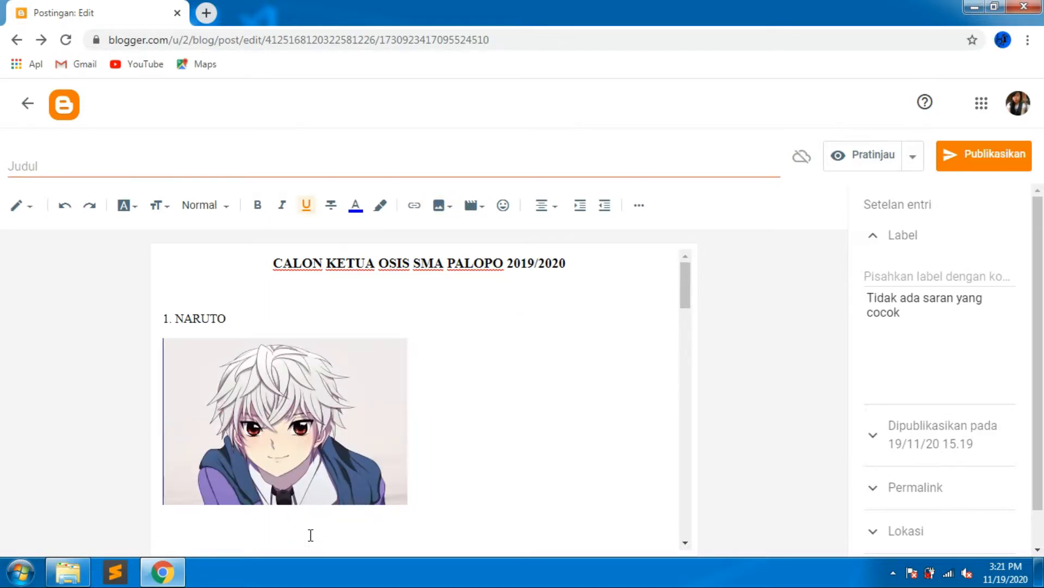
scroll(311, 535, "down", 1)
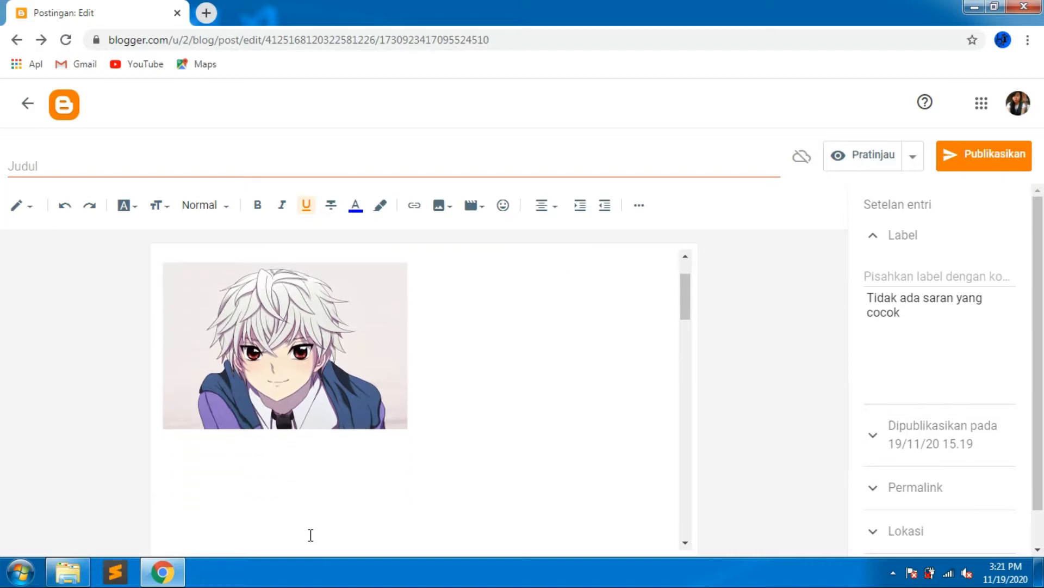
left_click(581, 205)
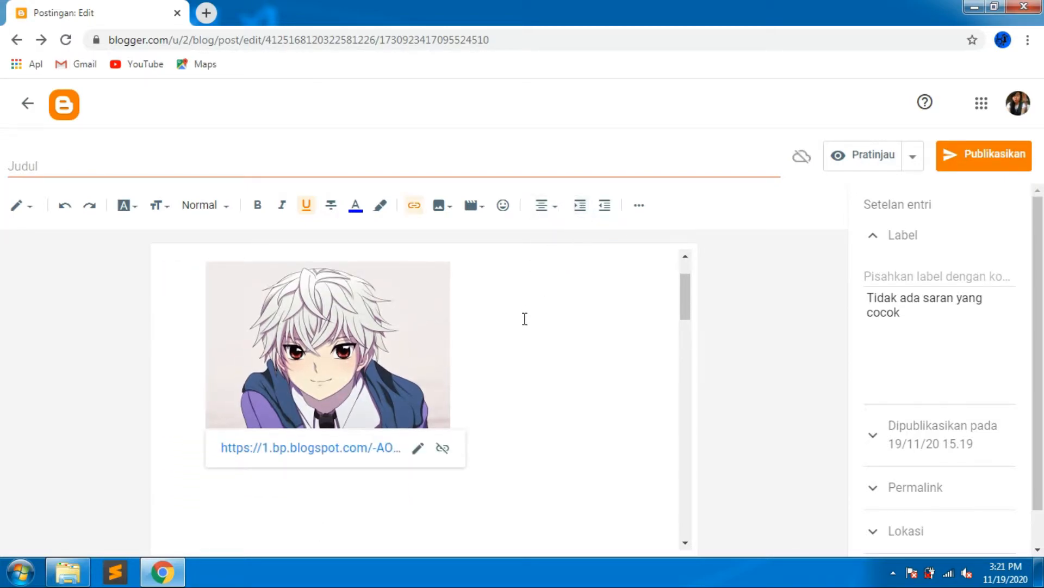
scroll(525, 319, "up", 1)
scroll(525, 318, "down", 1)
scroll(525, 319, "up", 1)
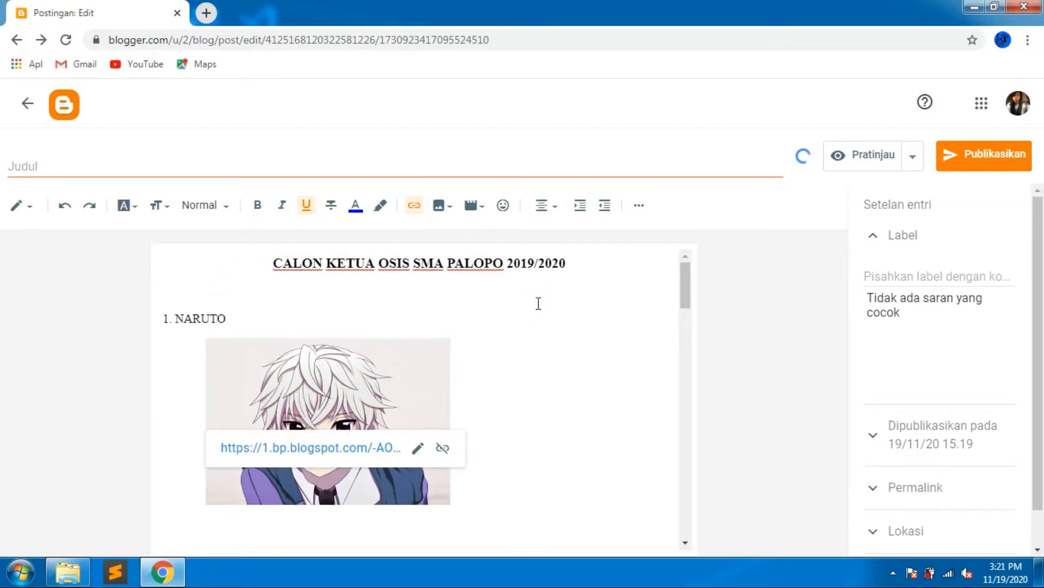
left_click(603, 209)
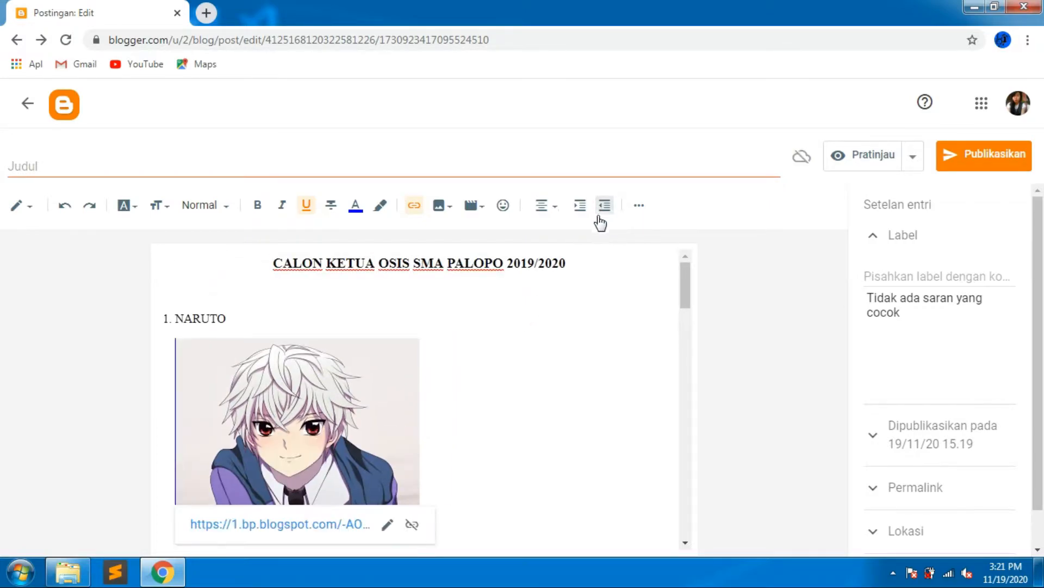
Add a caption under the image reading Calon Ketua Osis No. Urut 1.
left_click(365, 450)
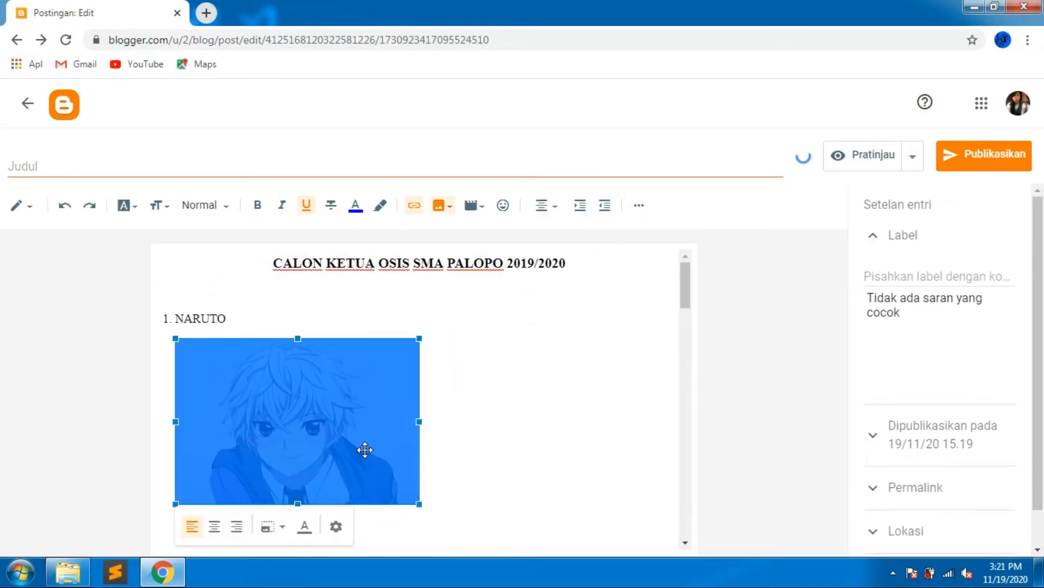
left_click(303, 526)
left_click_drag(329, 517, 245, 511)
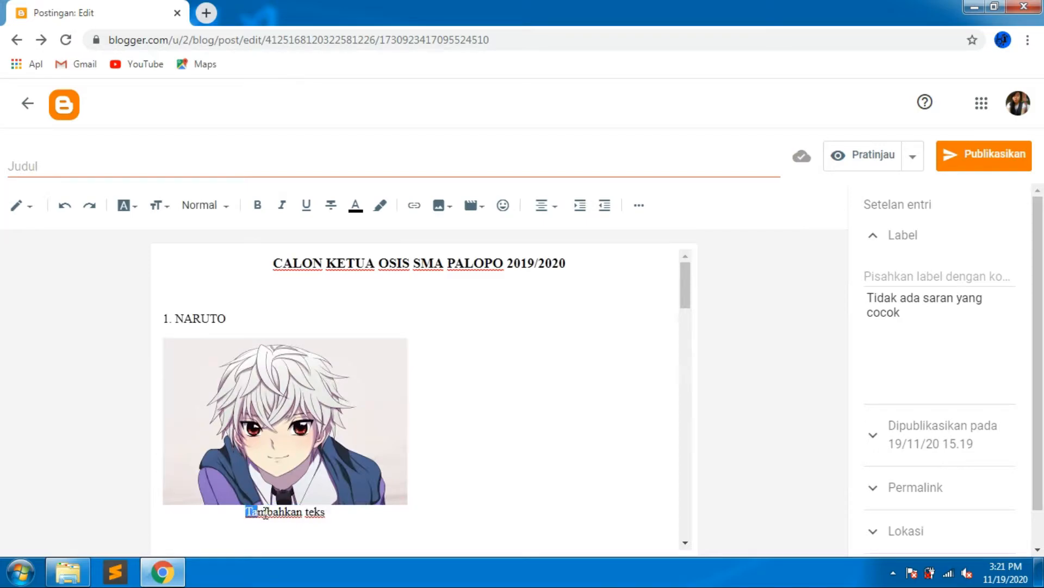
type("C")
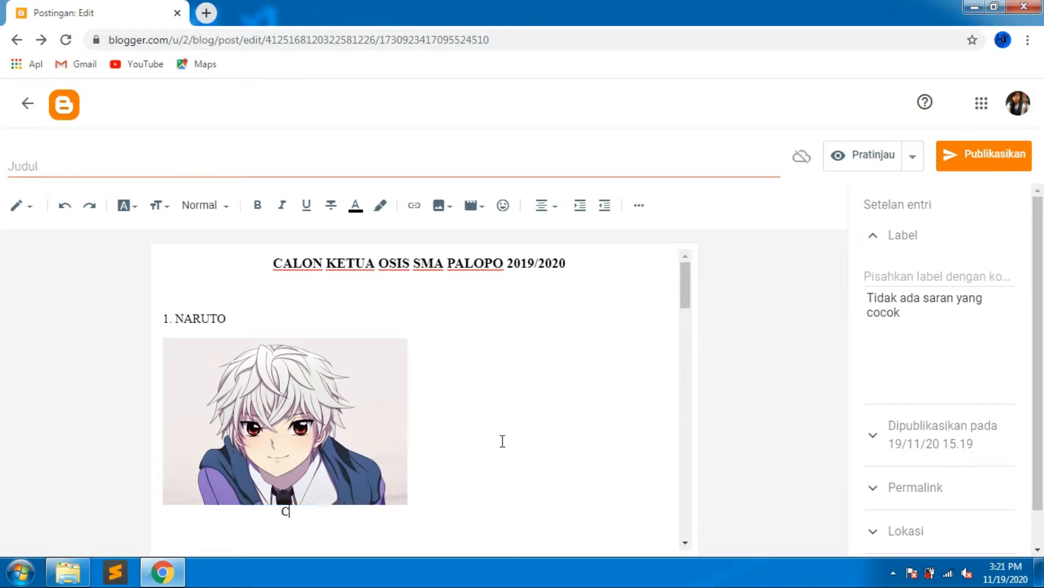
key("Caps_Lock")
type("alo")
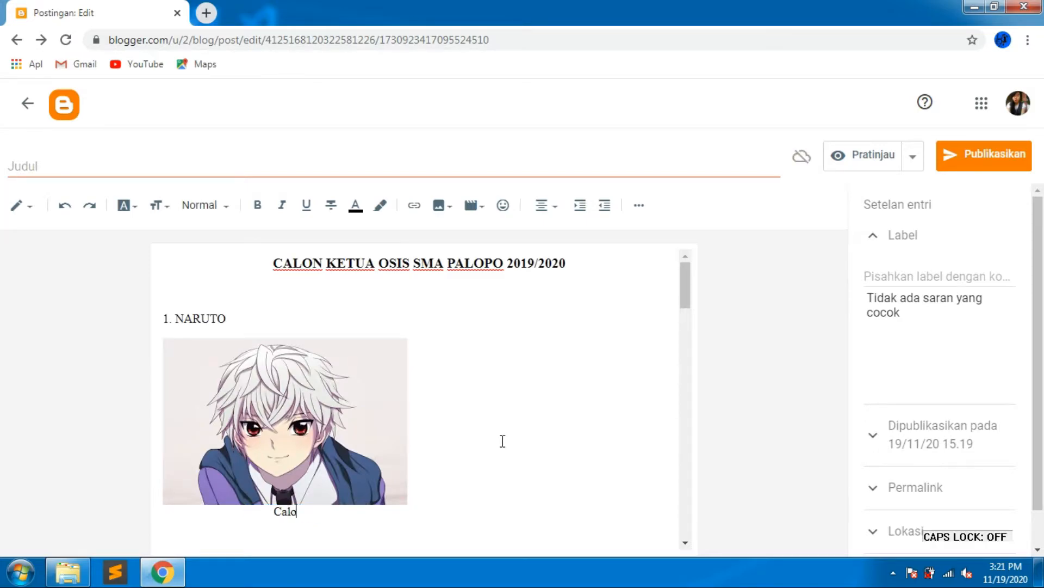
type("n Ketua O")
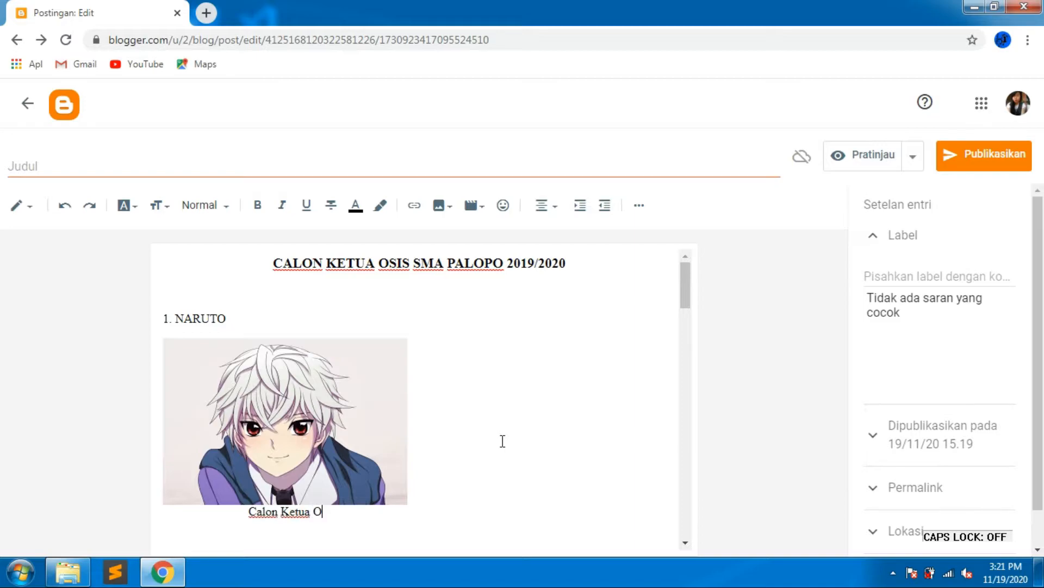
type("ssi")
key("BackSpace")
key("BackSpace")
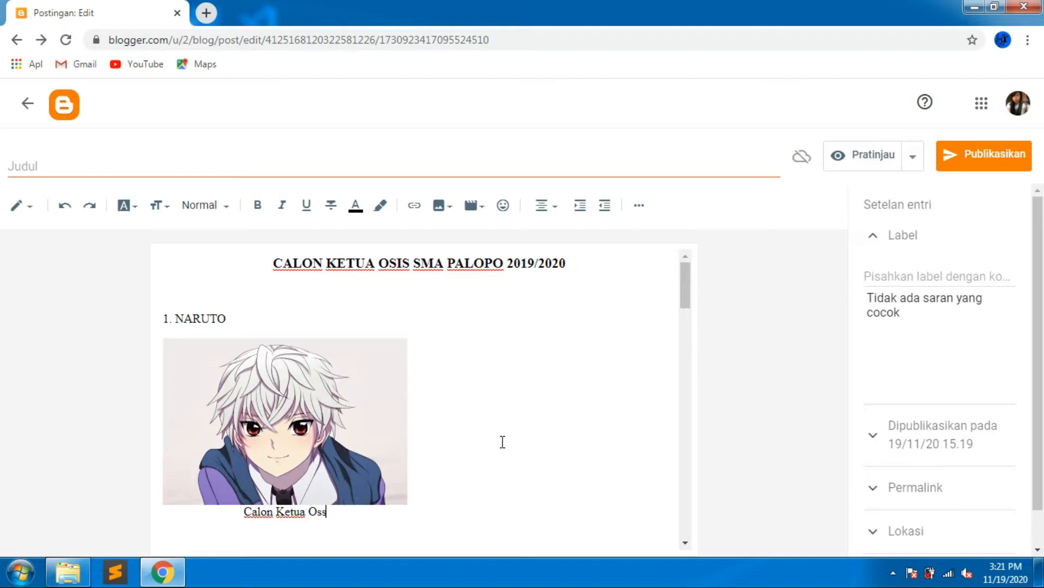
type("is")
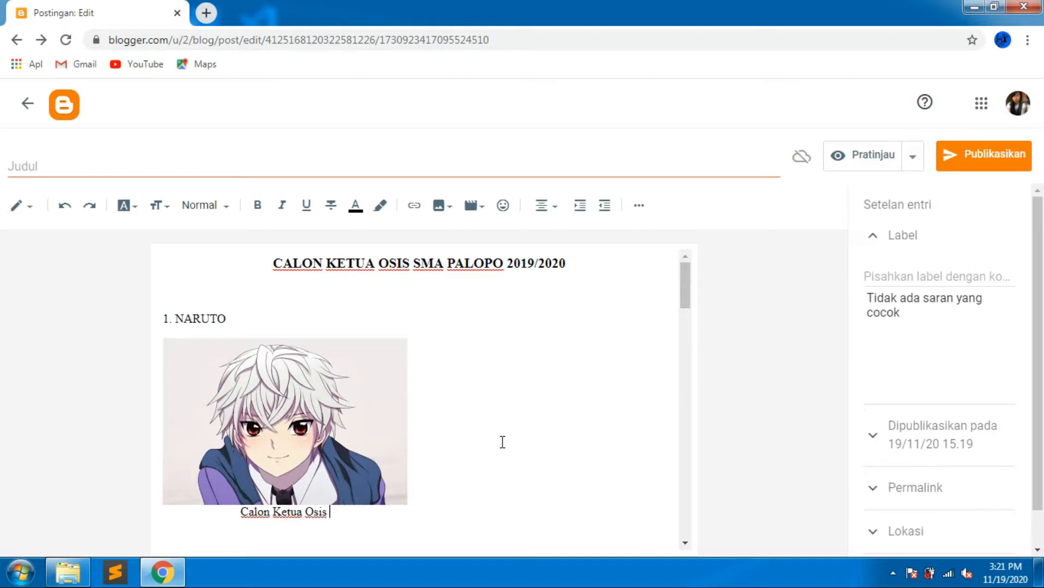
type(" No")
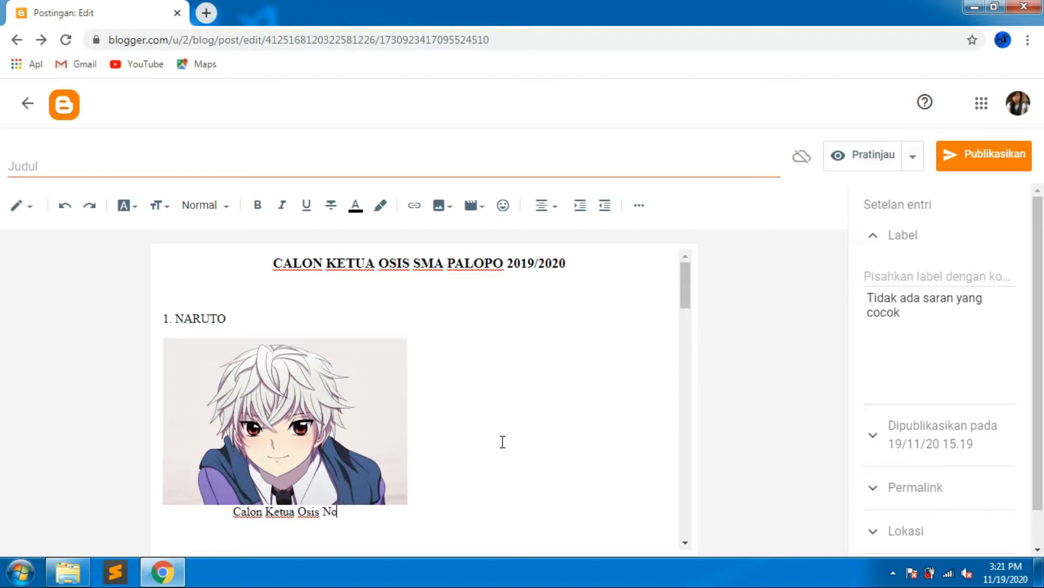
type(". Urut 1")
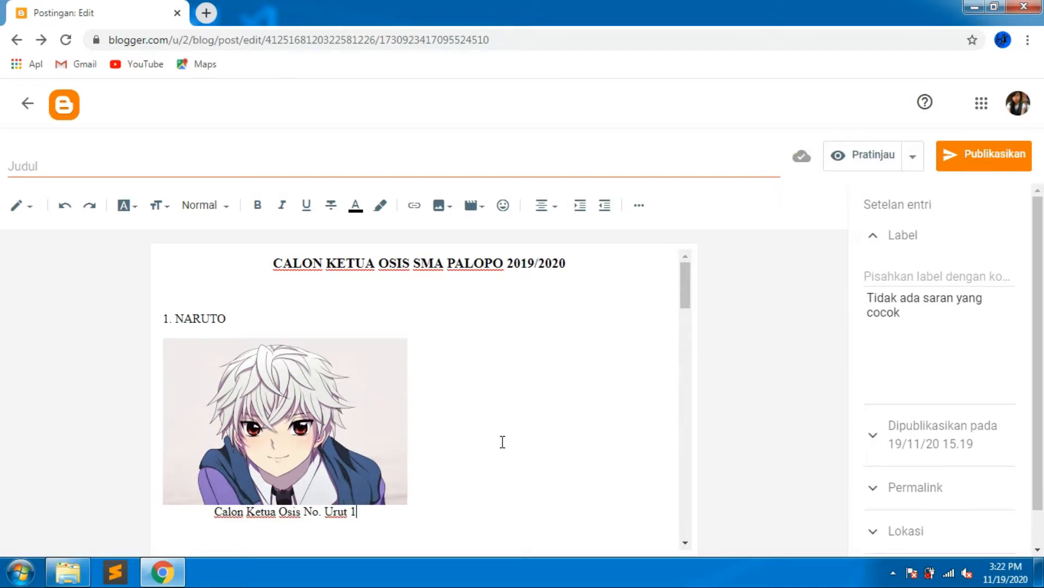
Set the image's title text to Calon Ketua Osis No. 1 in its image settings.
scroll(460, 431, "down", 1)
scroll(452, 433, "up", 1)
left_click(382, 421)
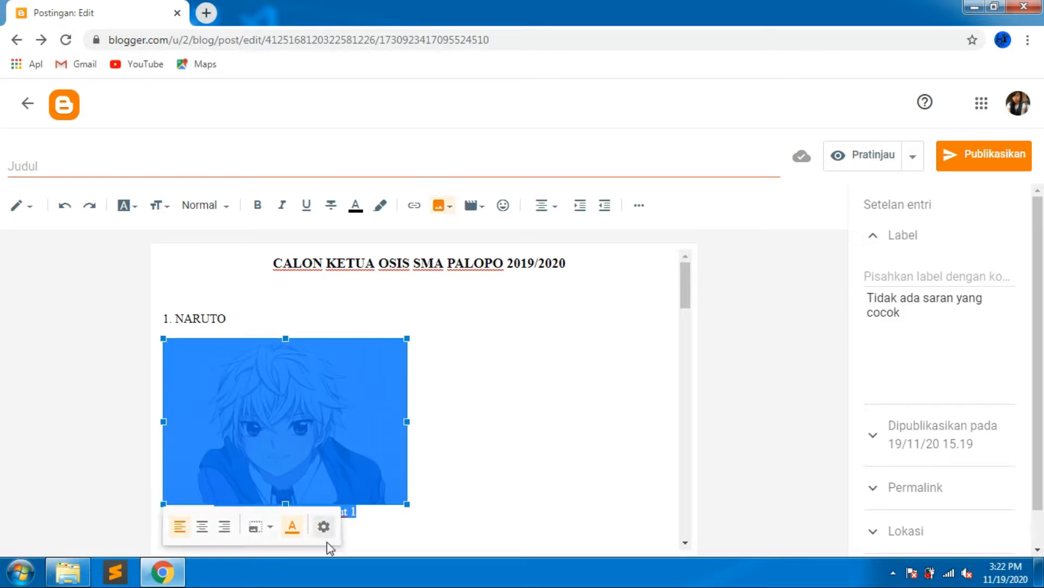
left_click(326, 528)
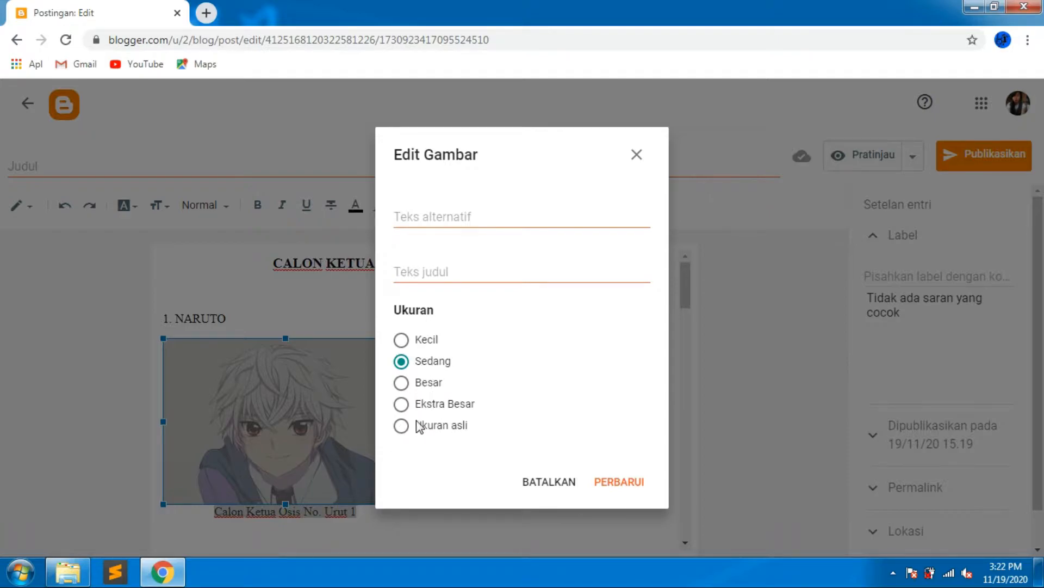
left_click(465, 272)
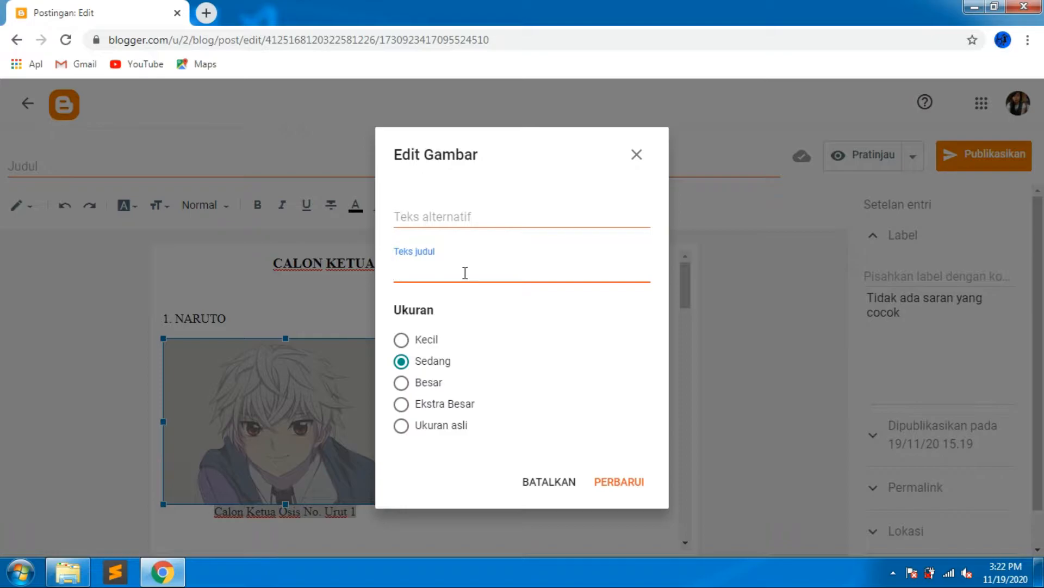
type("Calon Ketua Osis No. 1")
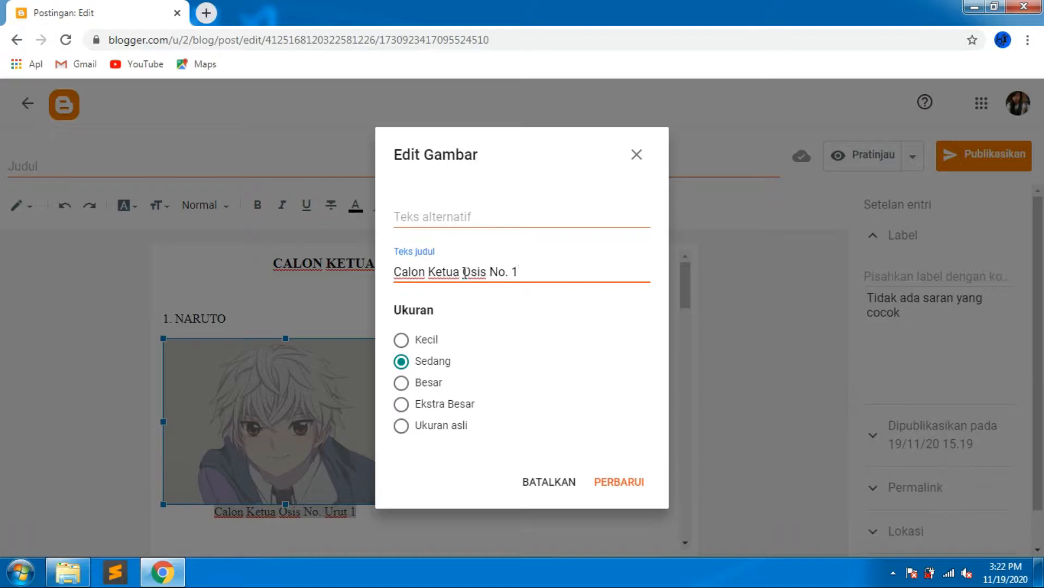
left_click(615, 490)
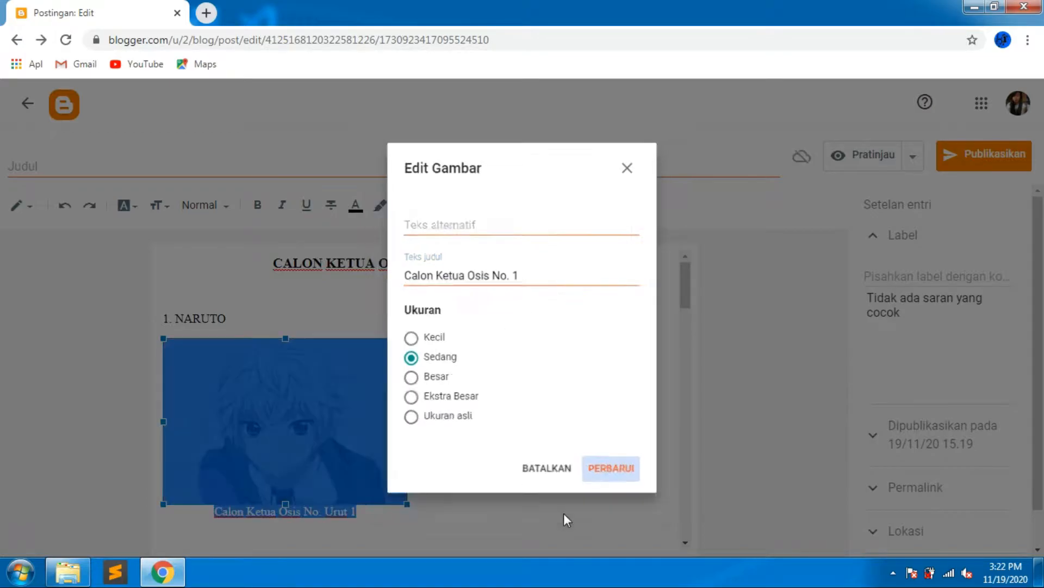
left_click(467, 464)
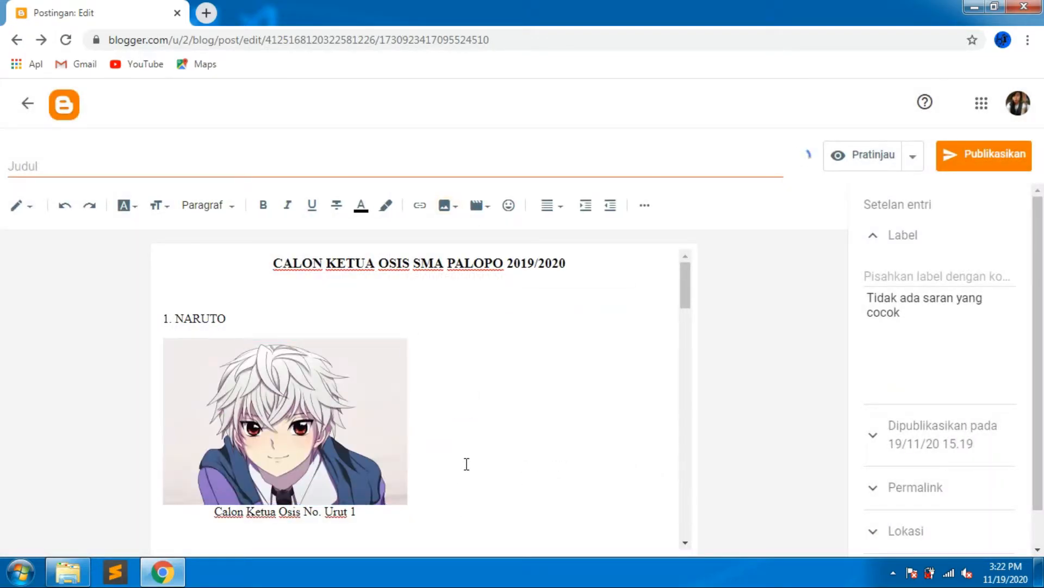
Add the second candidate's line reading 2. OPPA below the first caption.
scroll(384, 496, "down", 2)
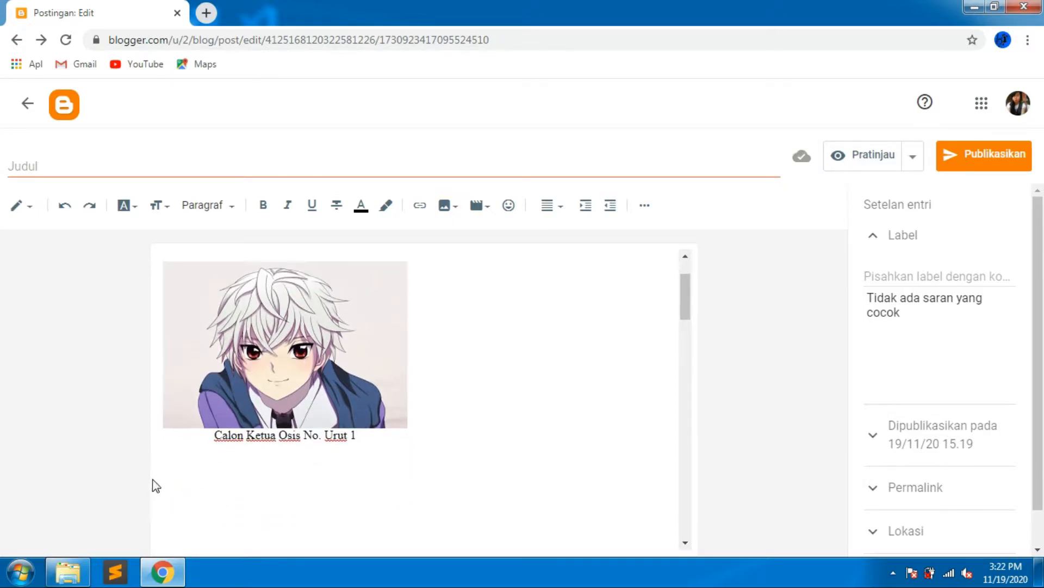
left_click(166, 479)
type("2. Opp")
key("Caps_Lock")
type("PPA")
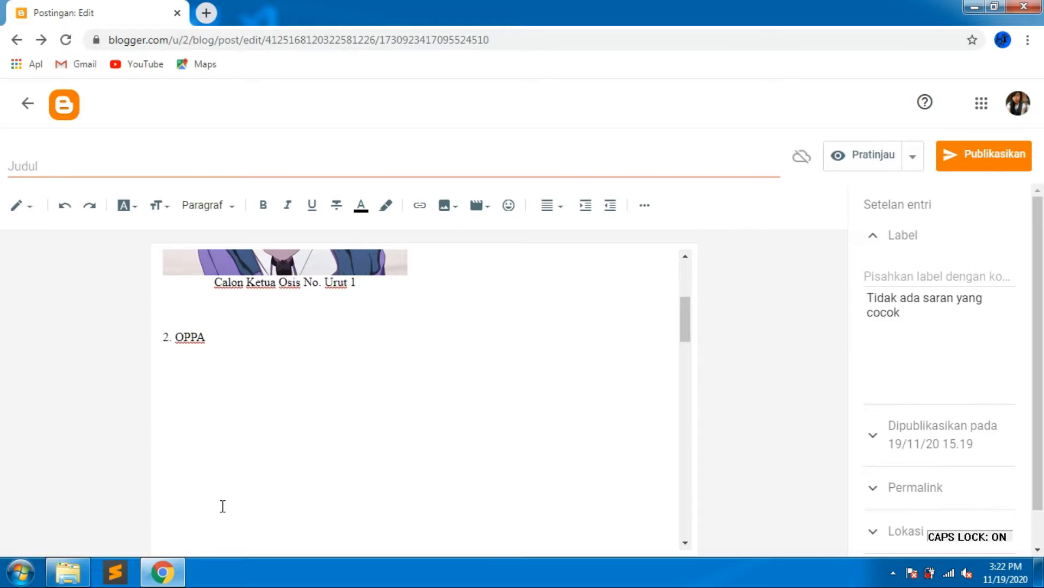
Upload and insert the image 39f84da99de01197f56250f5c65b69d4.jpg from the Pictures library below the second candidate's name.
left_click(445, 210)
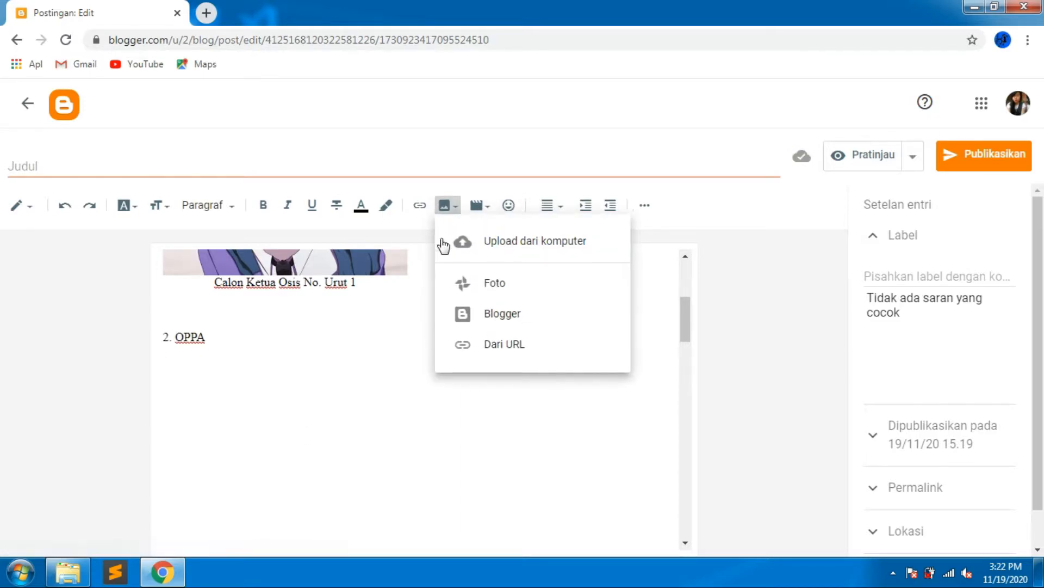
left_click(478, 251)
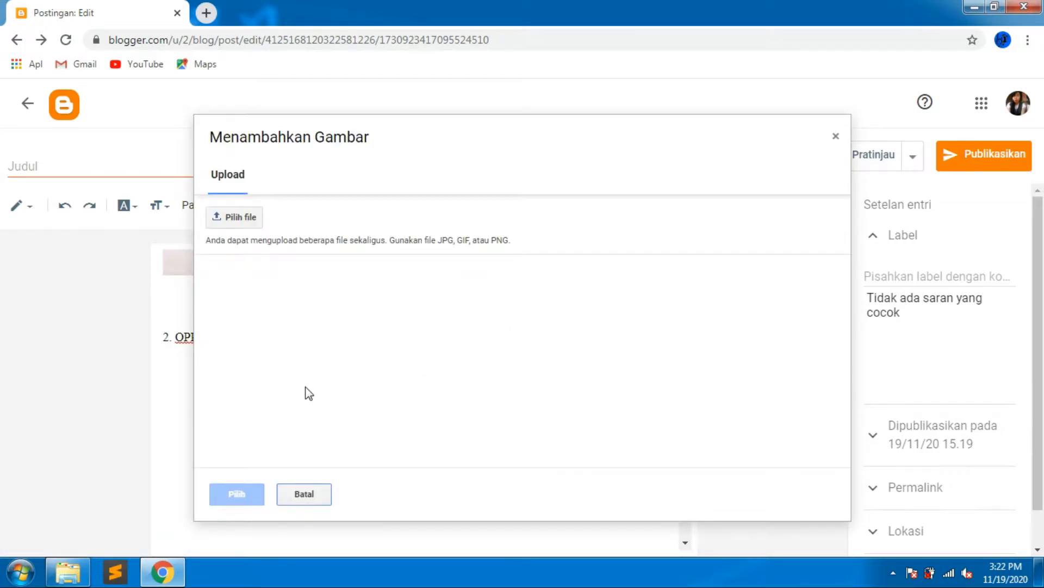
left_click(234, 218)
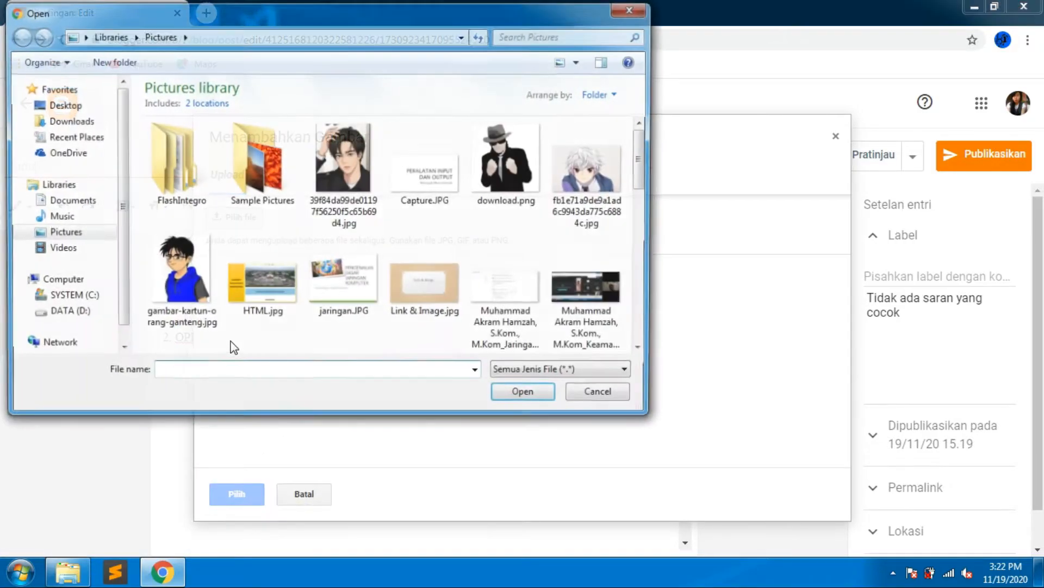
left_click(352, 215)
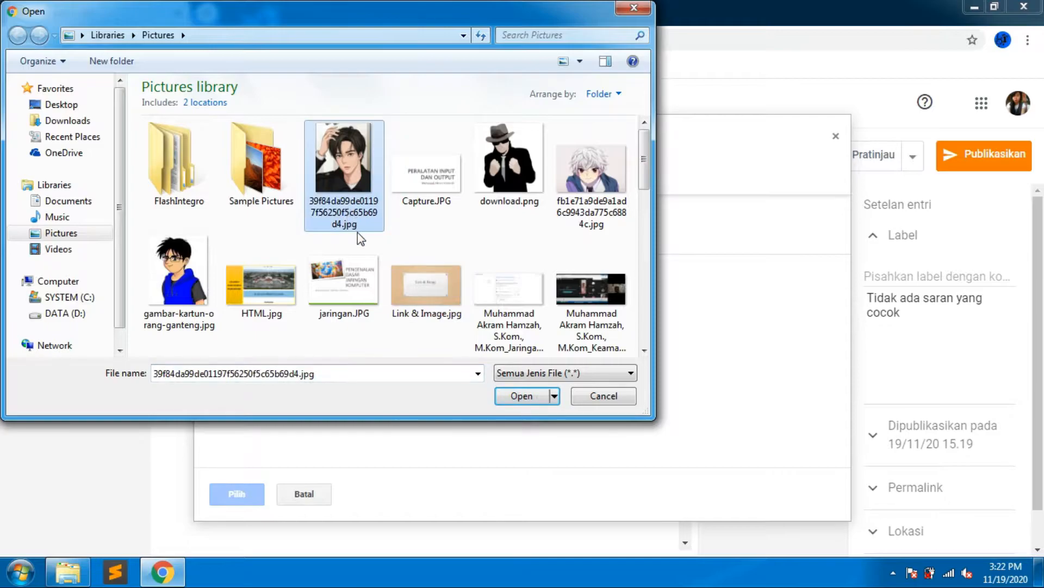
left_click(523, 396)
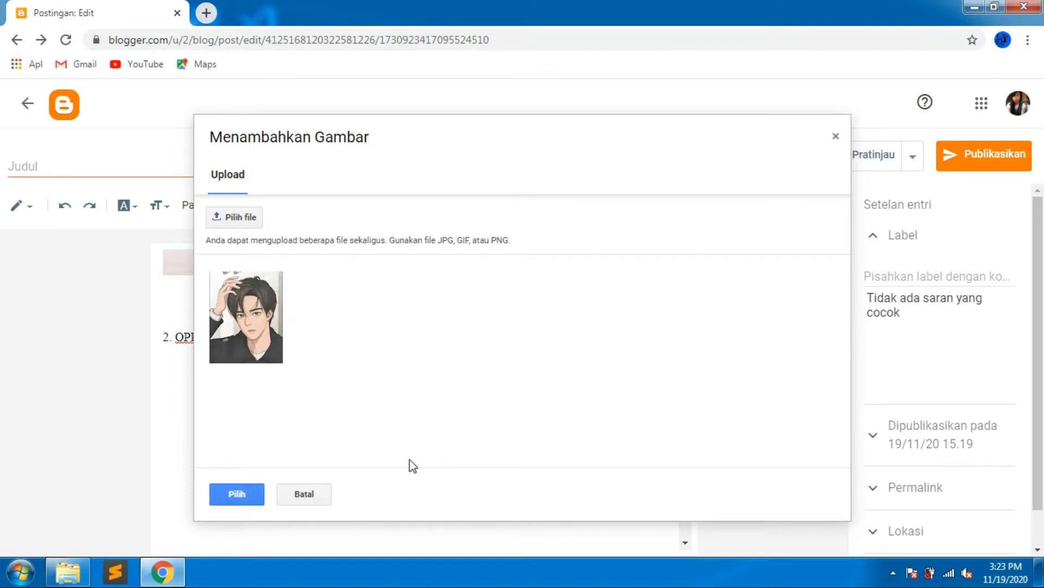
left_click(236, 493)
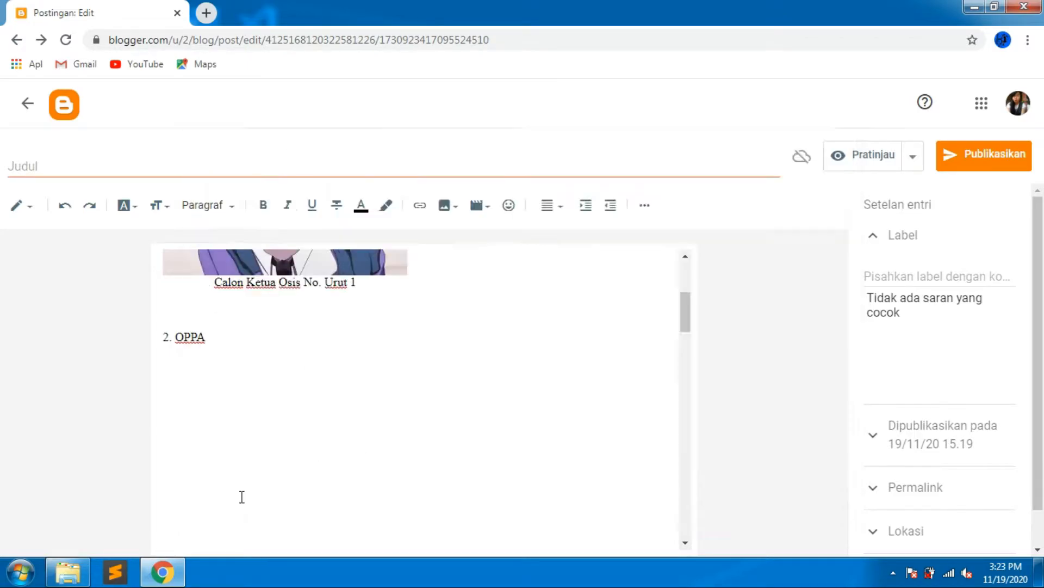
Left-align the newly inserted second candidate image.
left_click(377, 433)
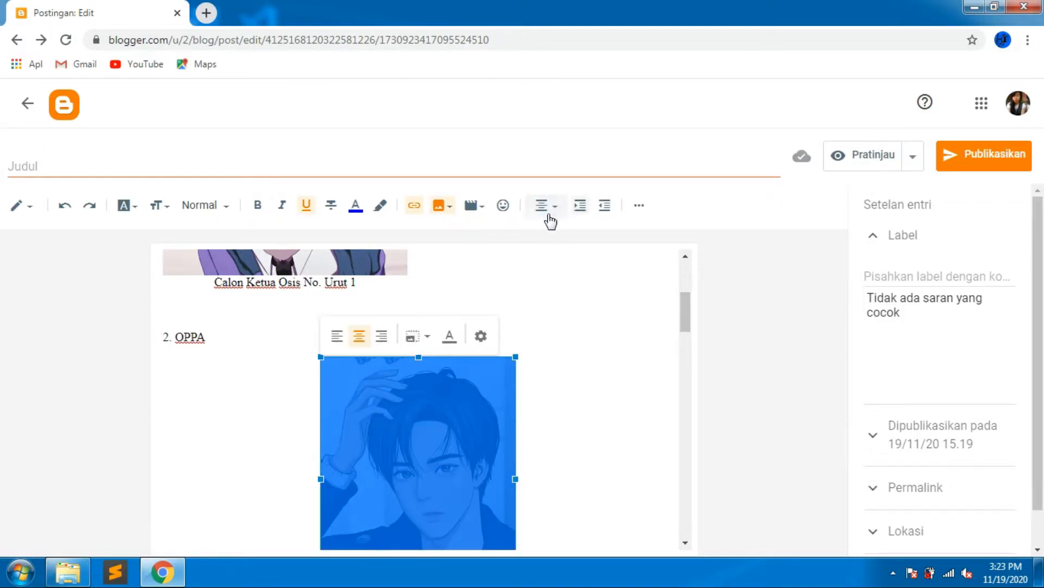
left_click(545, 206)
left_click(546, 182)
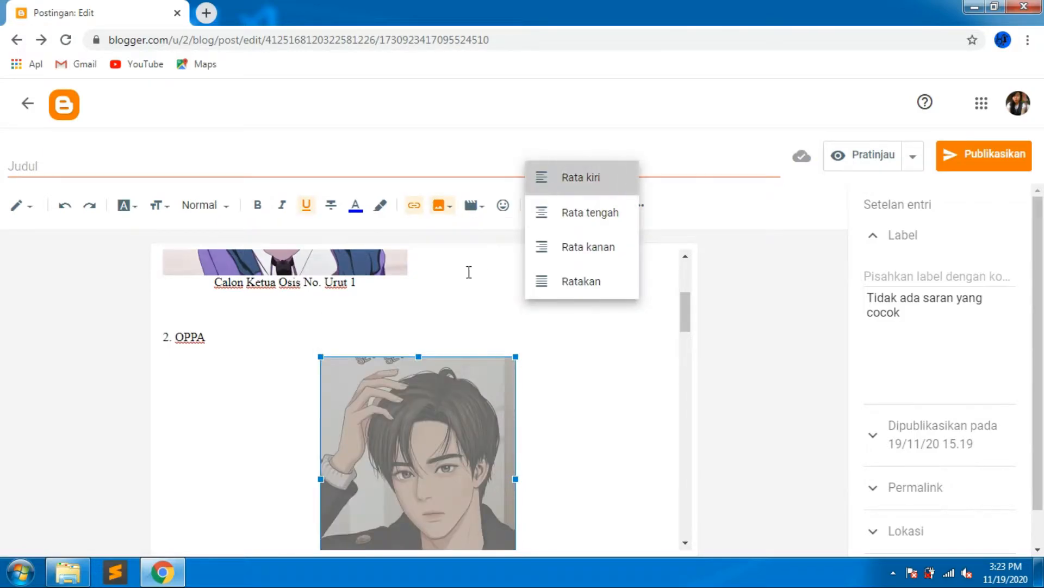
left_click(433, 386)
scroll(386, 420, "down", 1)
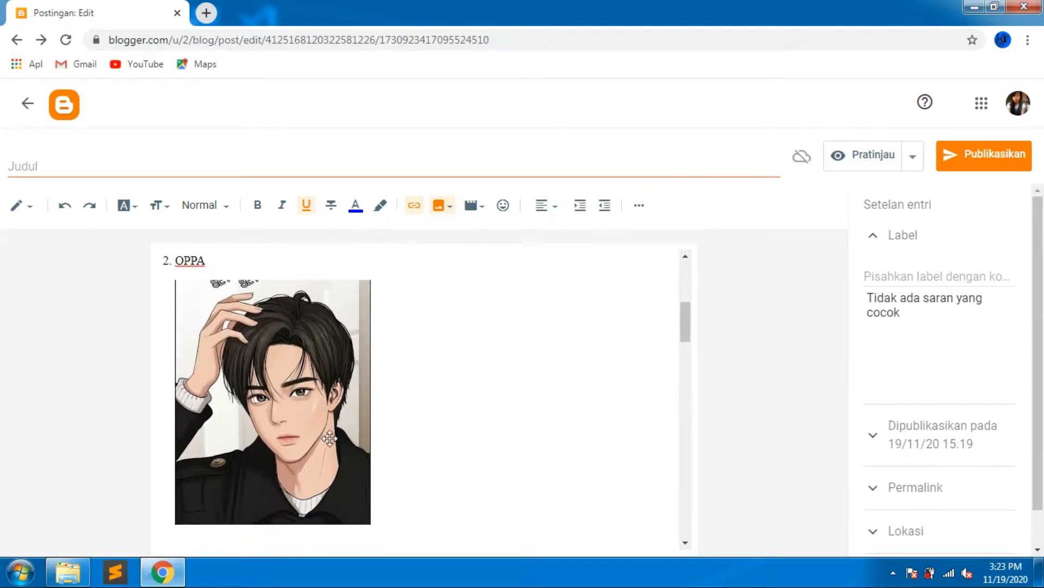
Add a caption under the second image reading Calon Ketua Osis No. Urut 2.
left_click(317, 443)
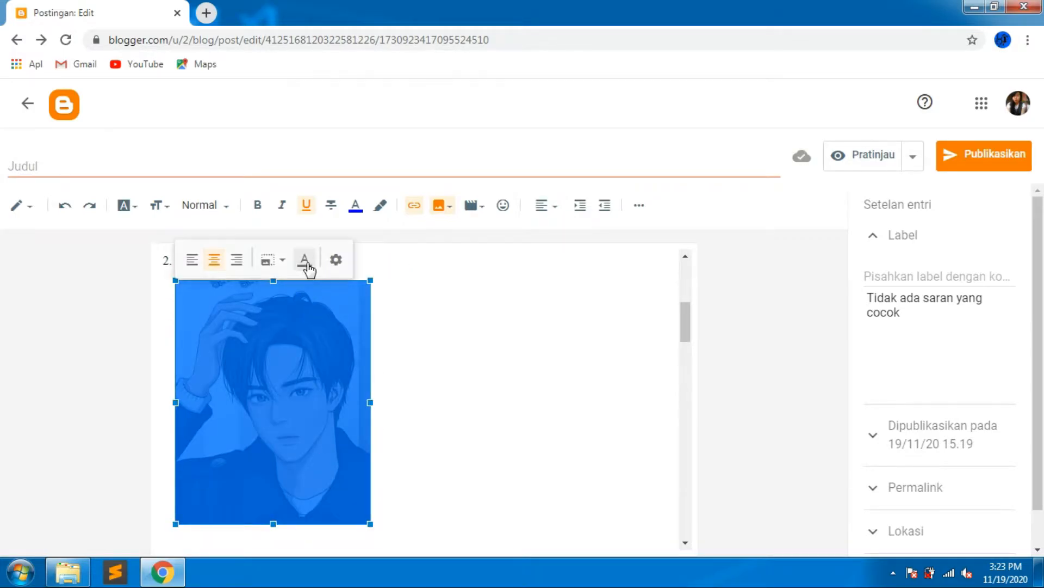
left_click(305, 261)
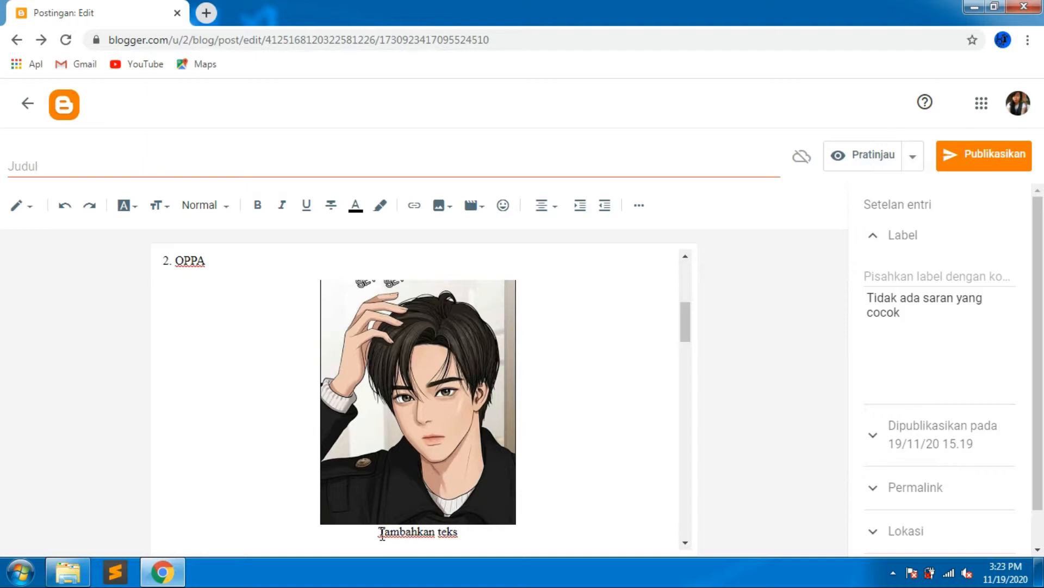
left_click_drag(380, 532, 466, 541)
scroll(466, 541, "down", 1)
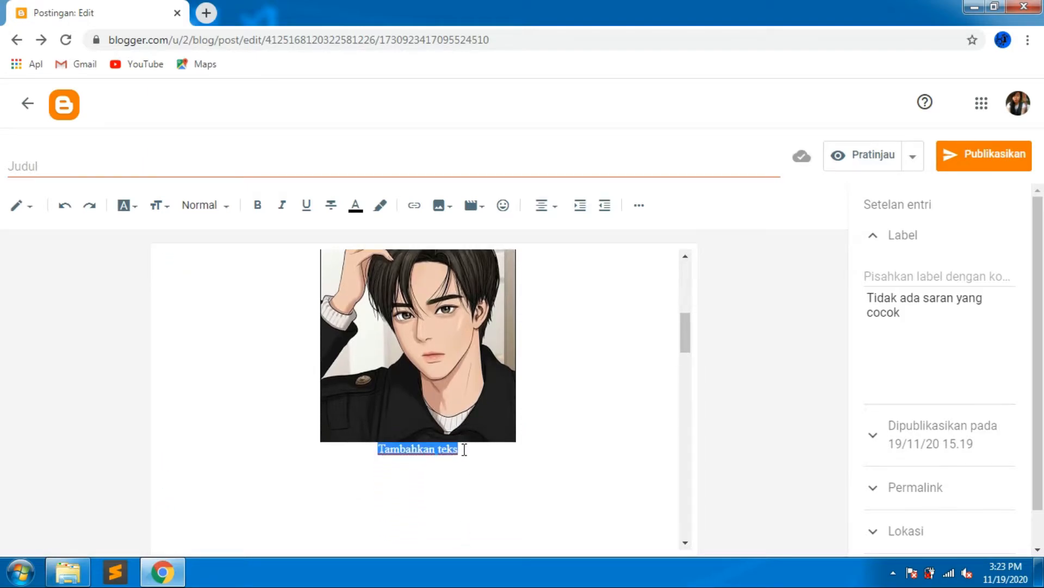
type("c")
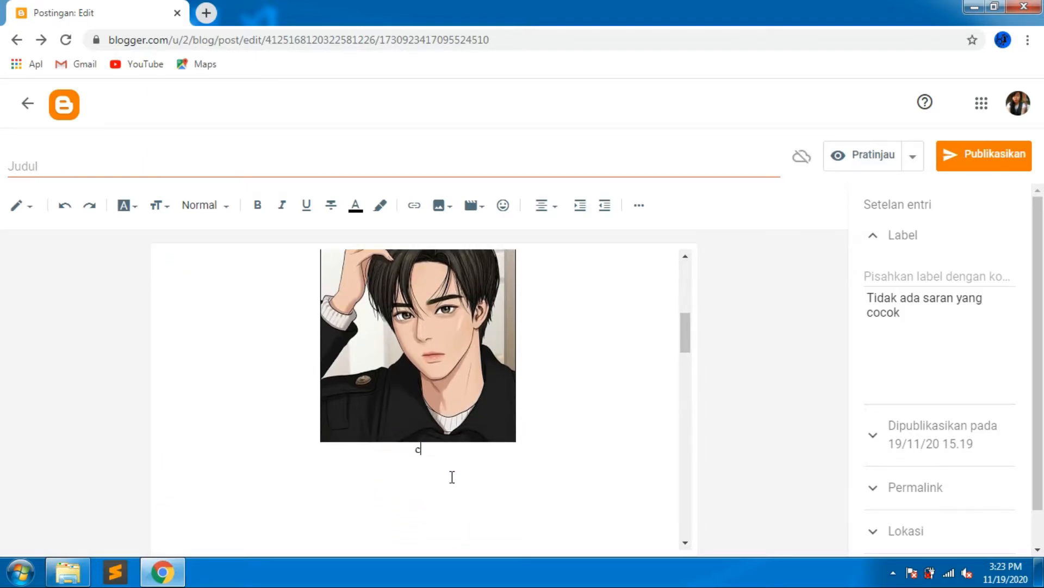
key("Caps_Lock")
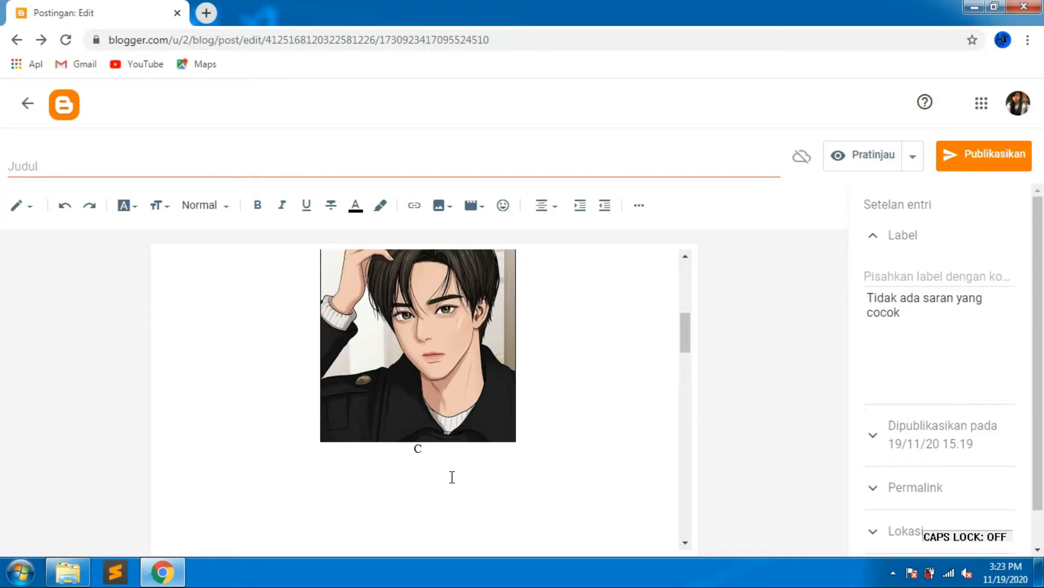
type("alon Ketua OS")
key("BackSpace")
type("si")
key("BackSpace")
key("BackSpace")
type("sis")
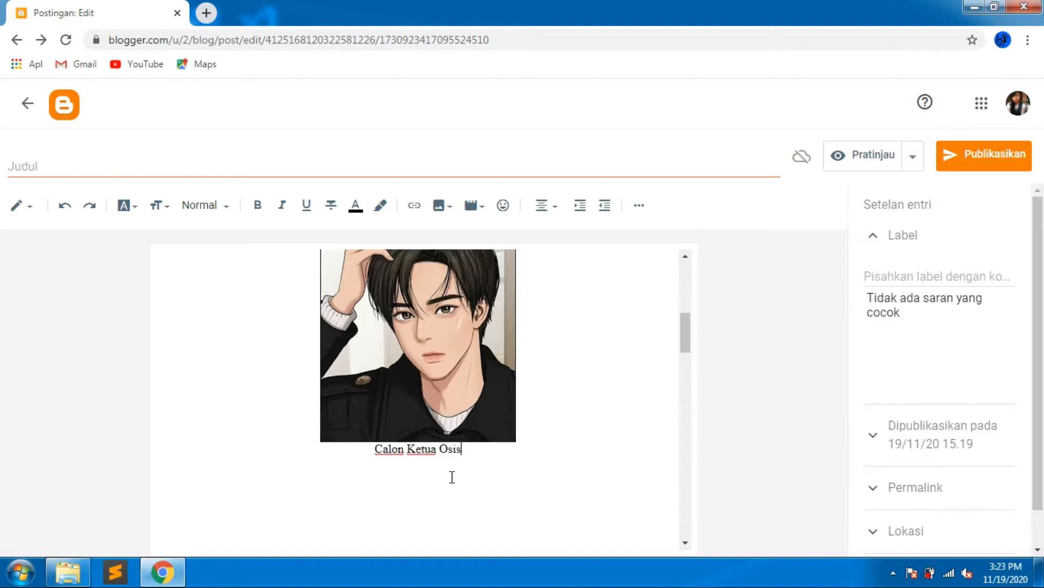
type(" No. ")
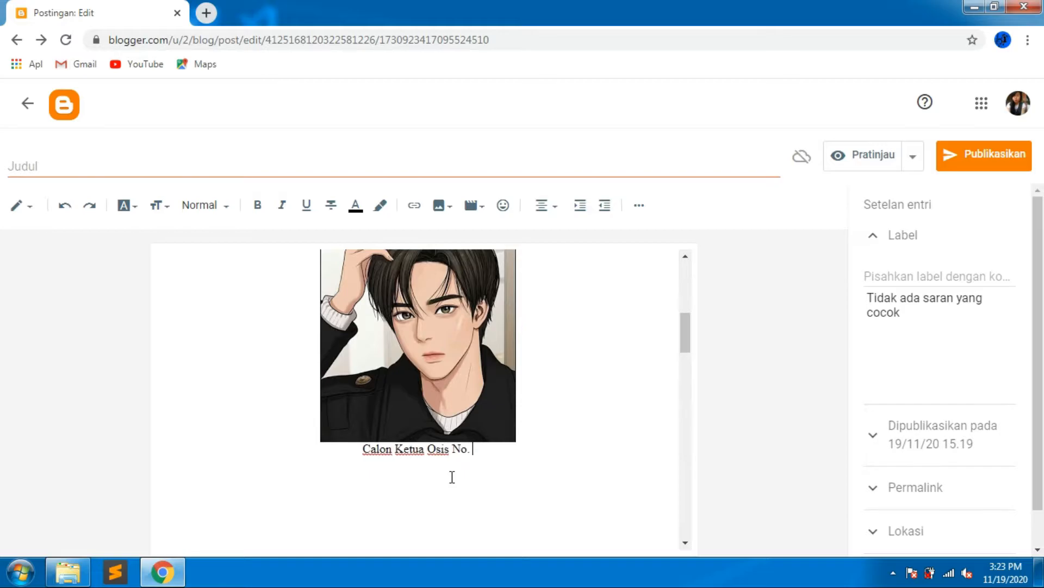
type("Urut 2")
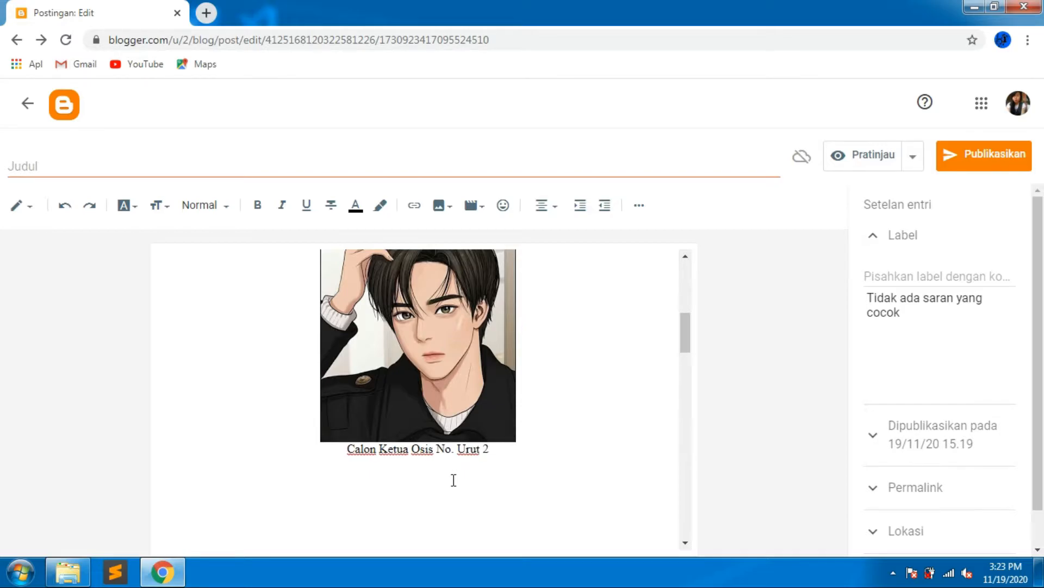
Left-align the second candidate's captioned image, then try indenting and outdenting it.
scroll(454, 480, "up", 4)
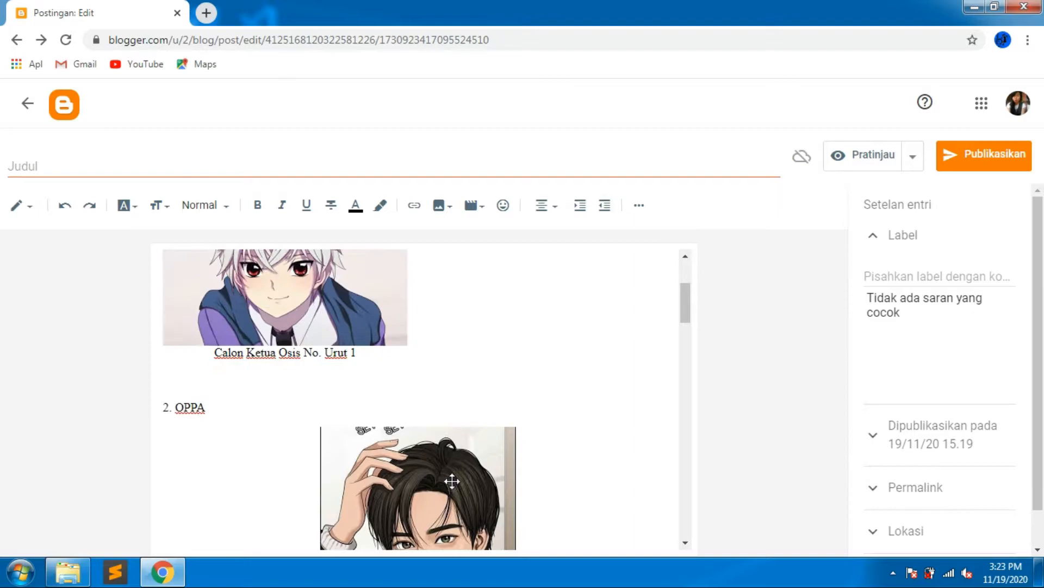
scroll(452, 481, "down", 3)
left_click(424, 479)
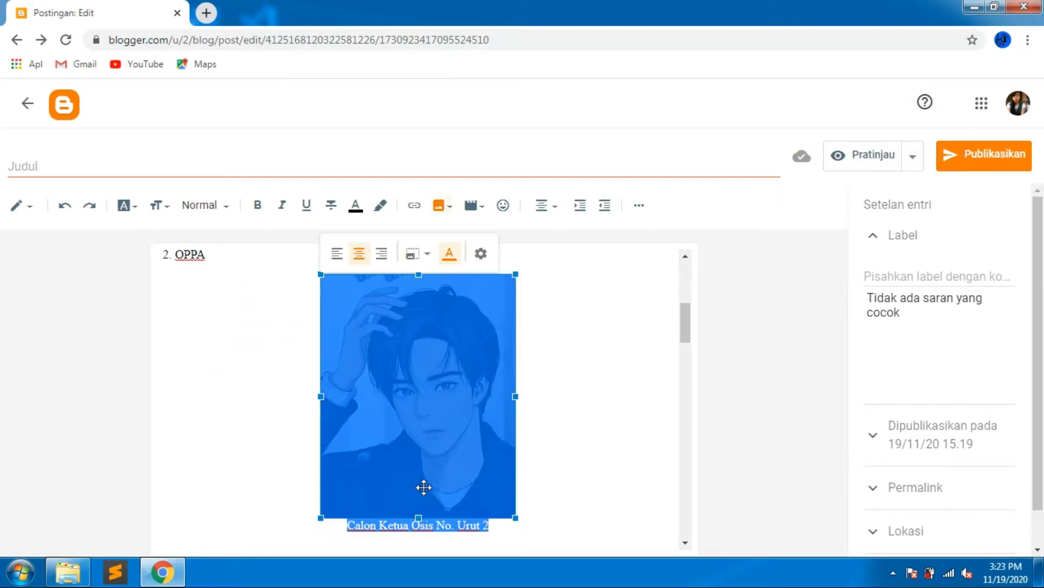
left_click(337, 254)
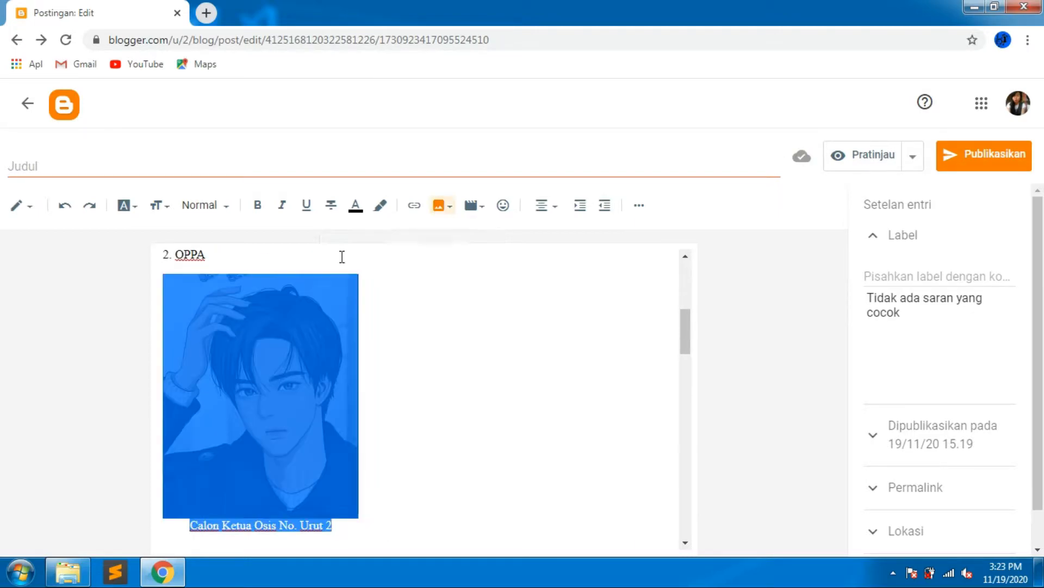
left_click(578, 209)
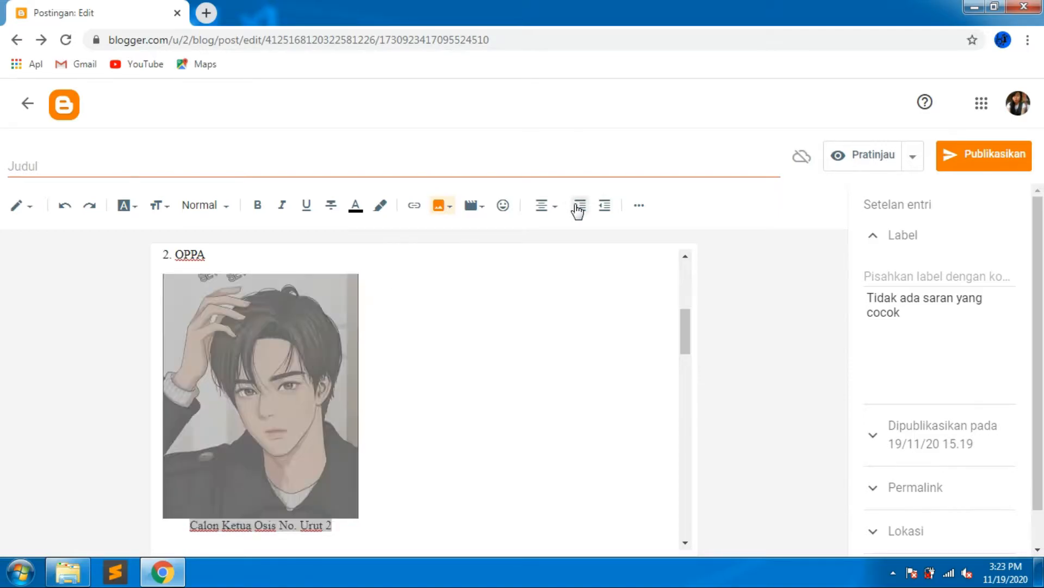
left_click(606, 208)
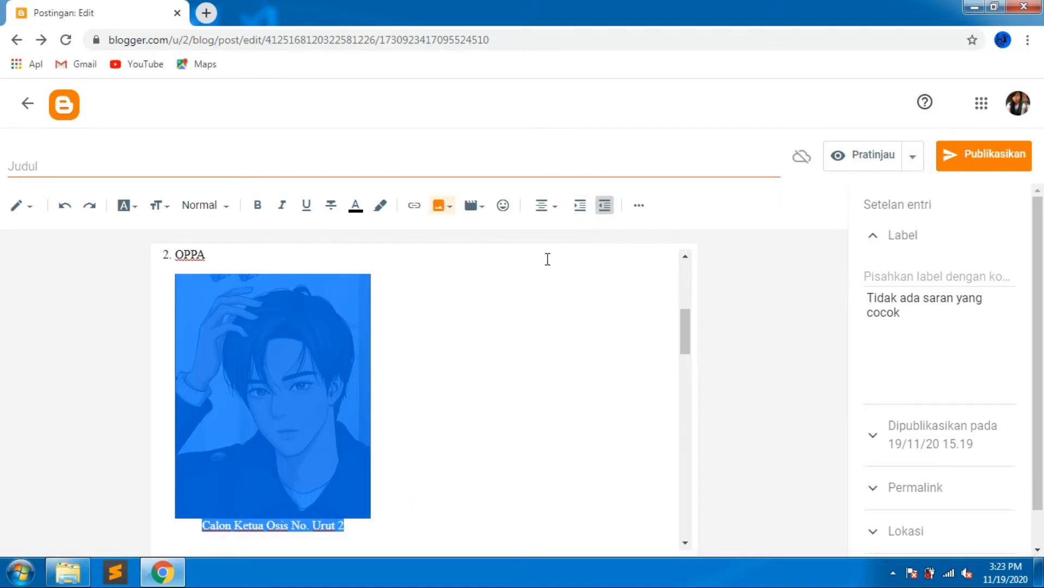
left_click(455, 341)
Set the second image's title text to Calon Ketua Osis No. 2 in its image settings.
left_click(323, 433)
right_click(328, 475)
left_click(306, 474)
left_click(336, 254)
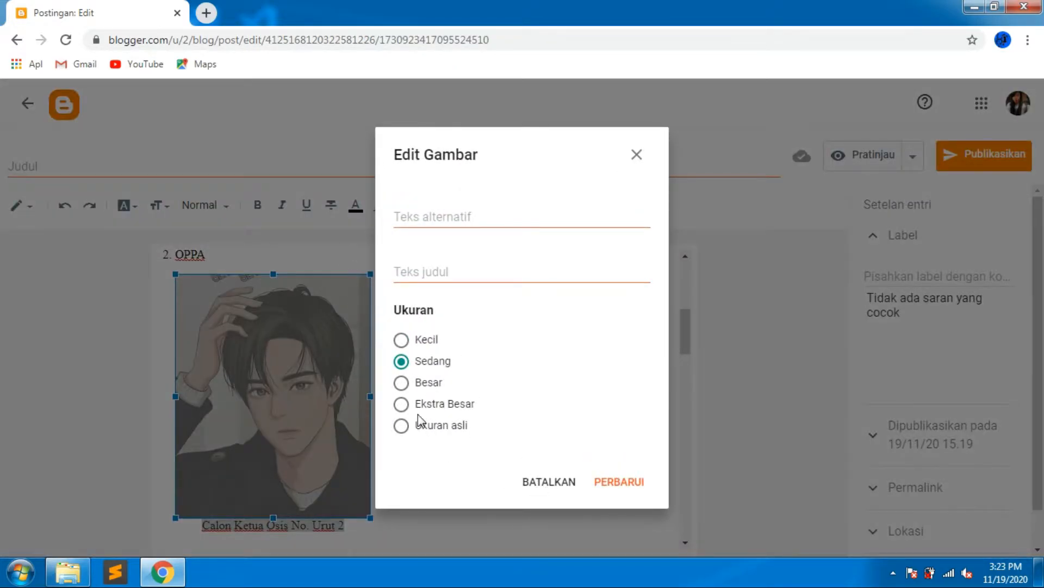
left_click(449, 266)
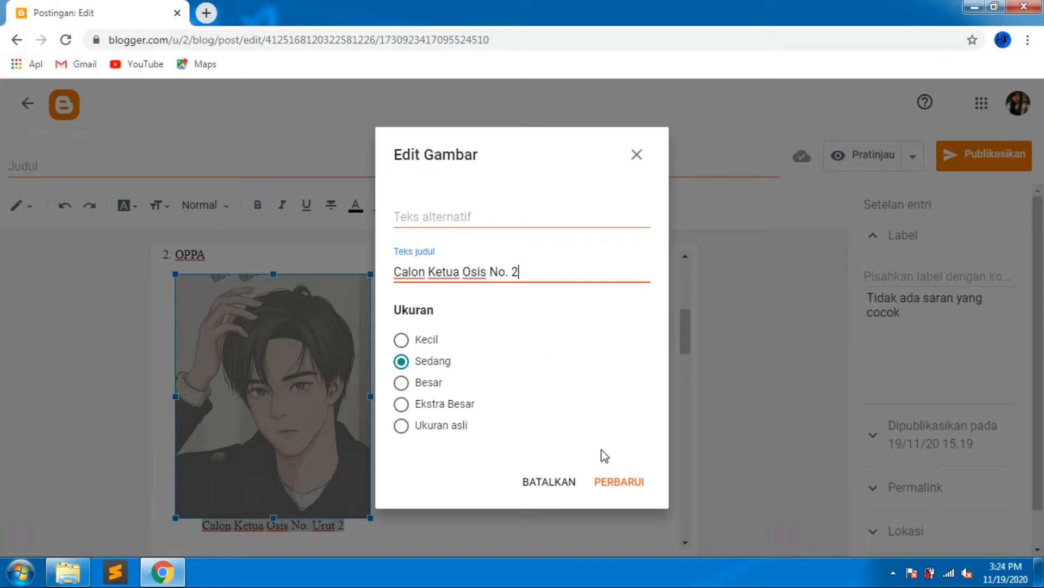
left_click(621, 487)
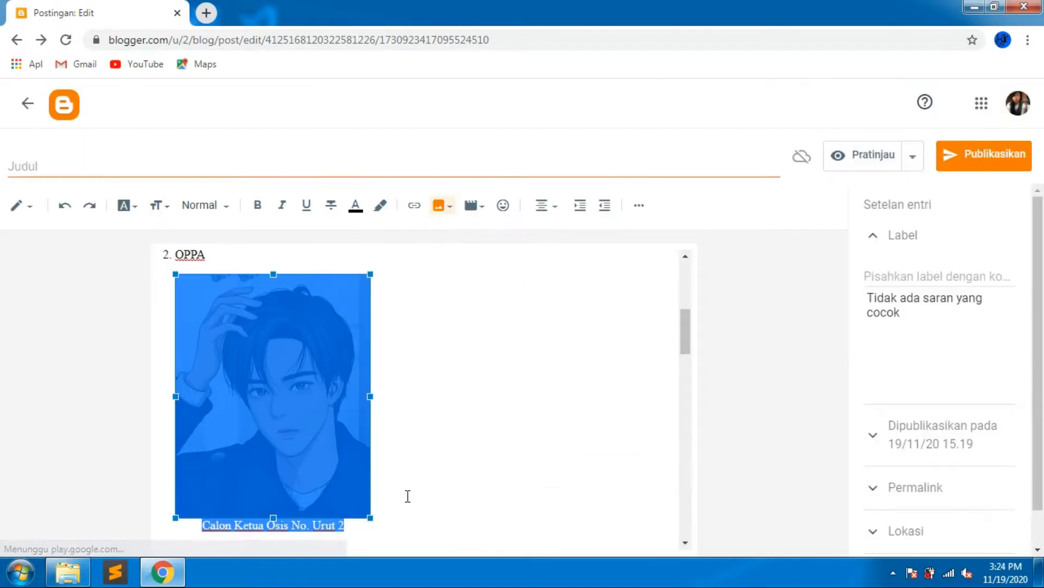
left_click(301, 382)
left_click(283, 254)
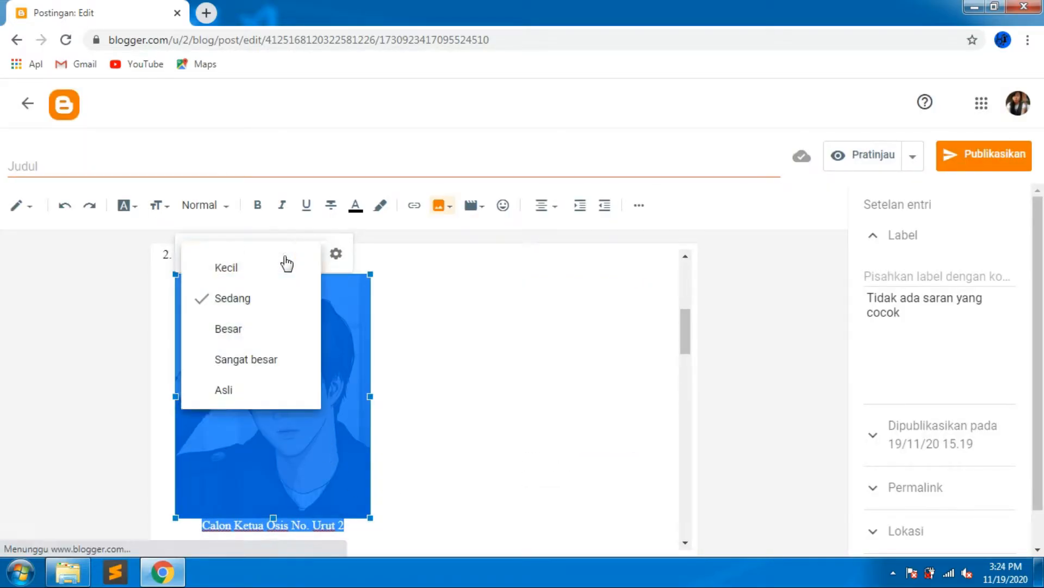
left_click(448, 355)
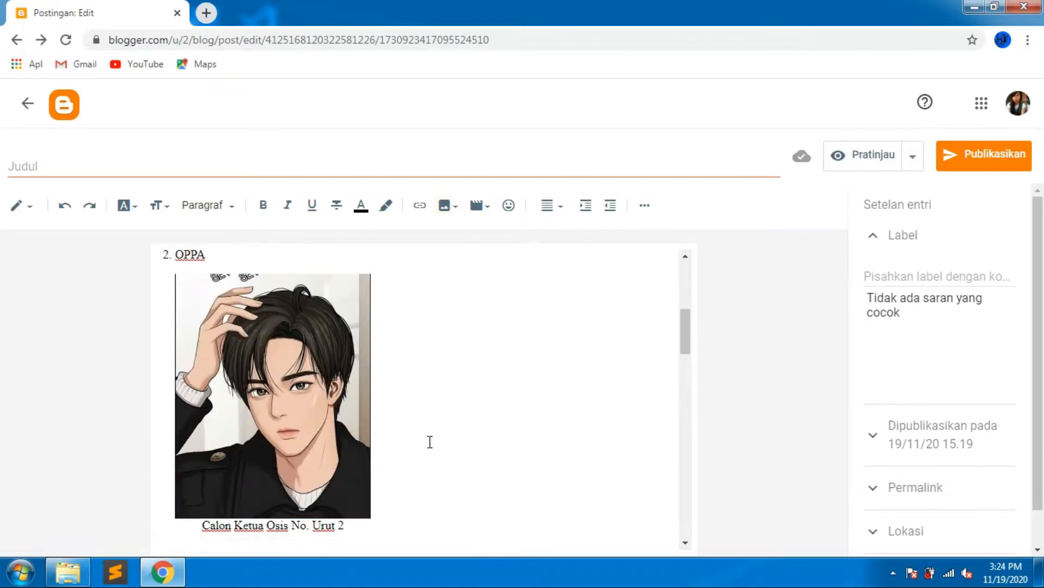
scroll(430, 442, "down", 3)
scroll(429, 442, "up", 10)
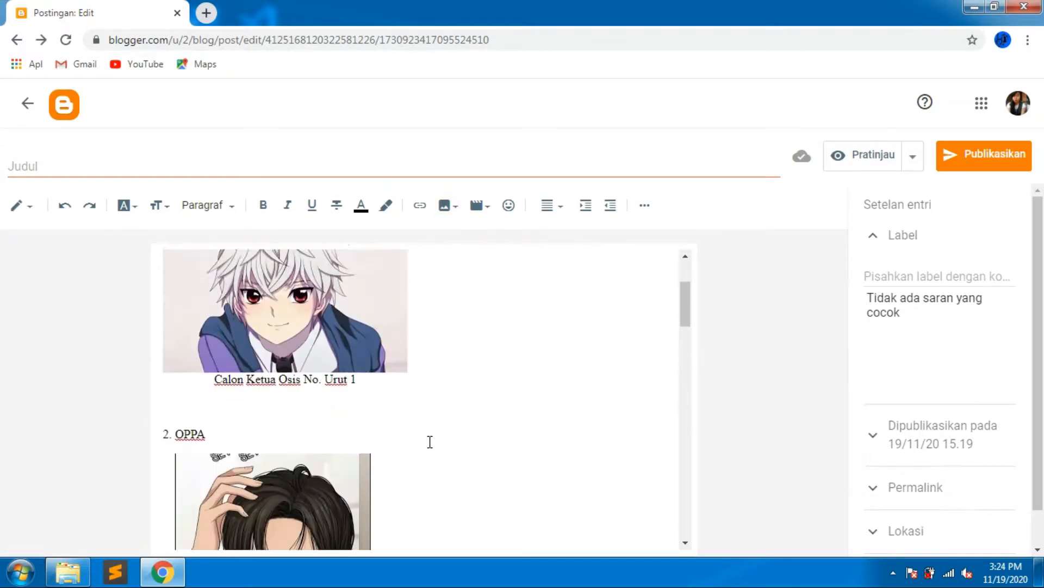
Preview the post and scroll through both candidates' entries.
left_click(860, 163)
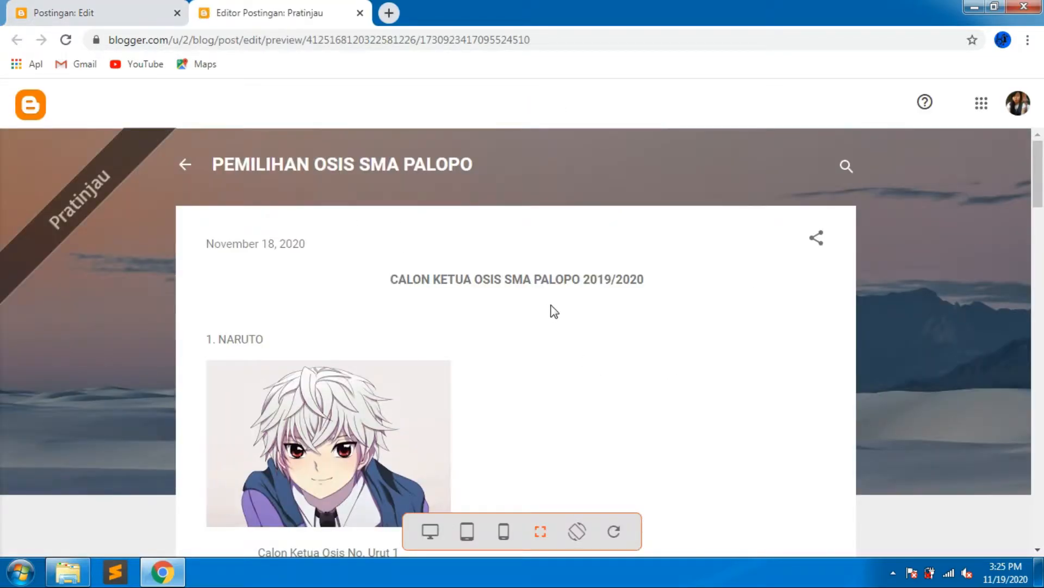
scroll(554, 312, "down", 2)
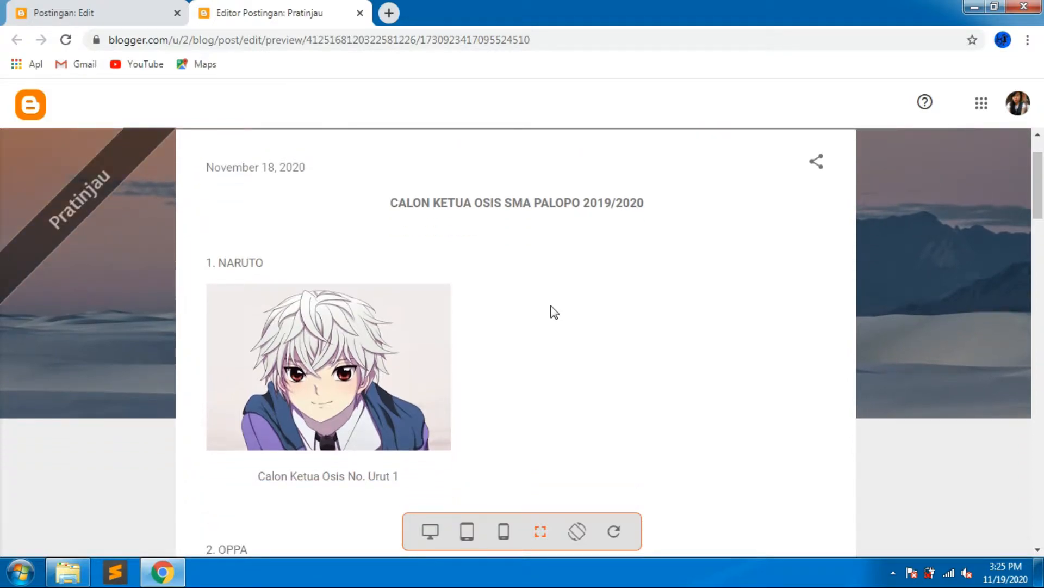
scroll(553, 312, "down", 5)
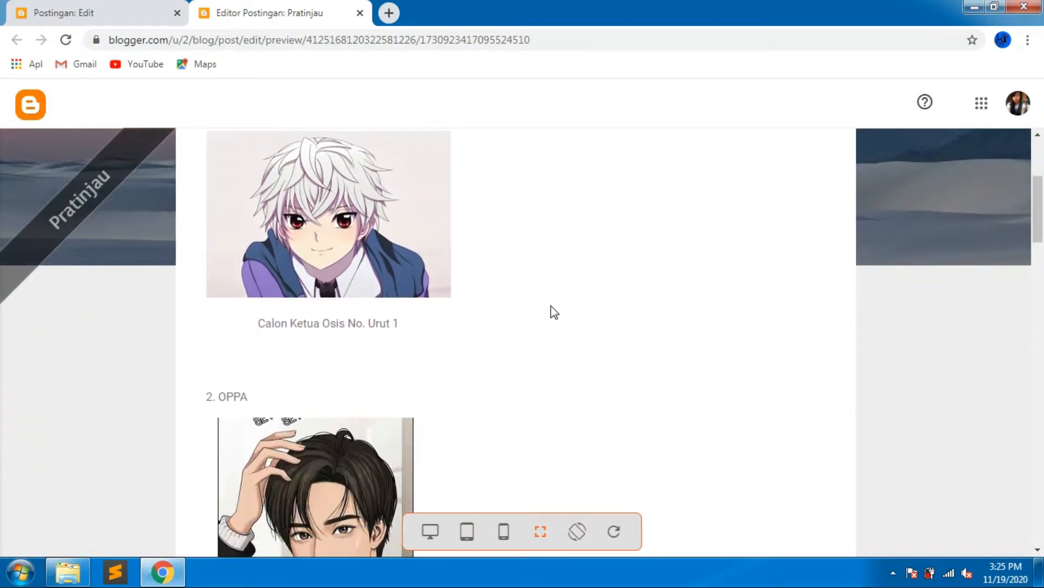
scroll(368, 305, "down", 3)
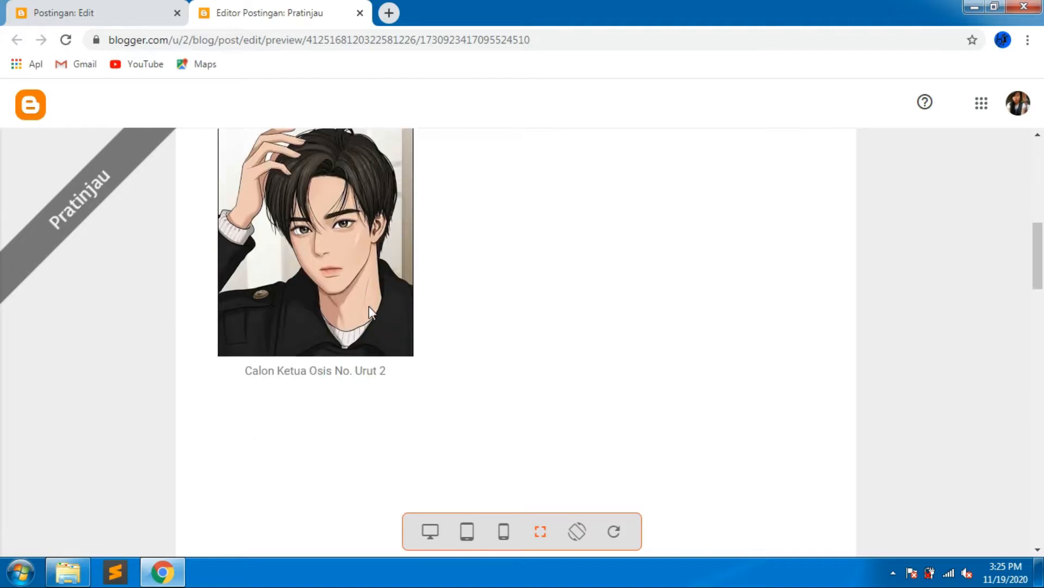
scroll(369, 305, "up", 5)
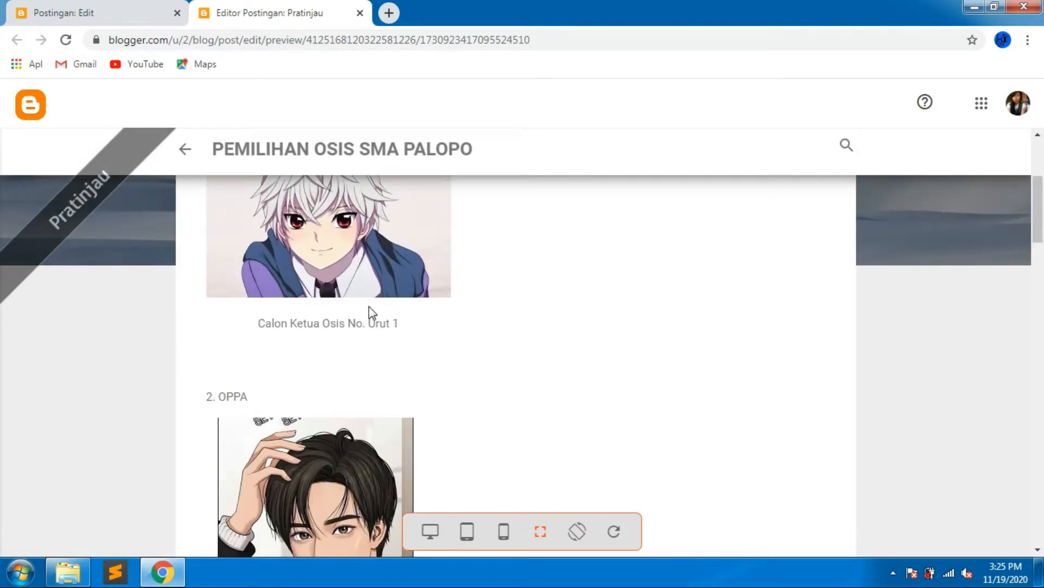
Return to the post editor and publish the post, confirming the publication.
scroll(369, 306, "down", 5)
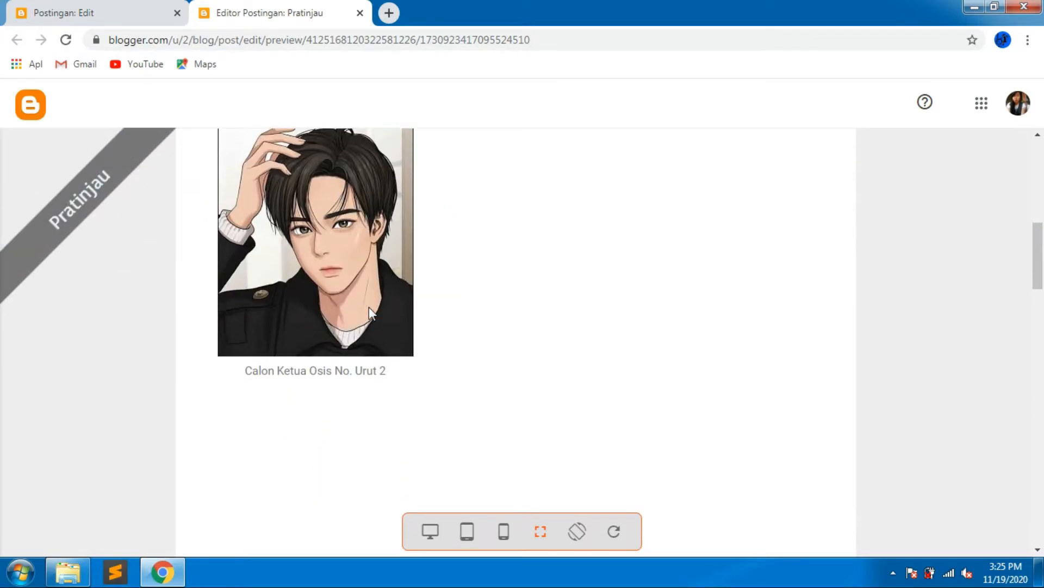
scroll(369, 306, "up", 5)
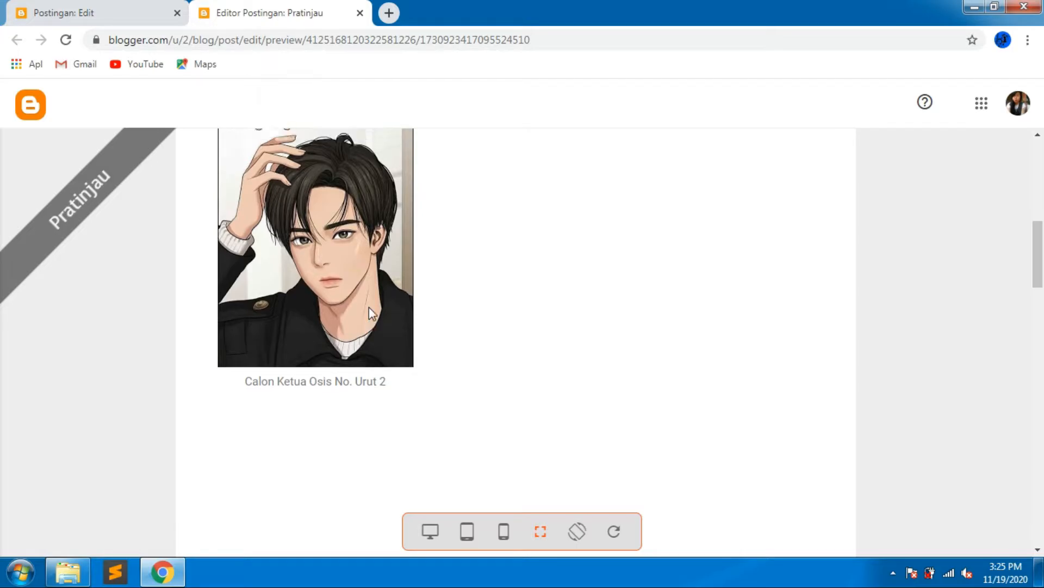
left_click(65, 12)
scroll(299, 396, "down", 3)
scroll(300, 396, "down", 5)
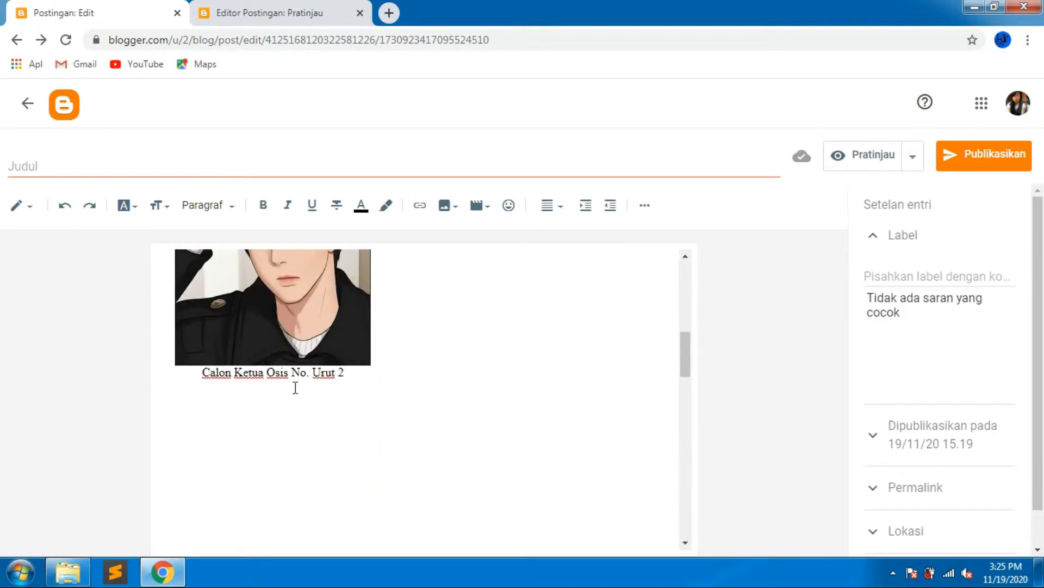
scroll(295, 387, "up", 10)
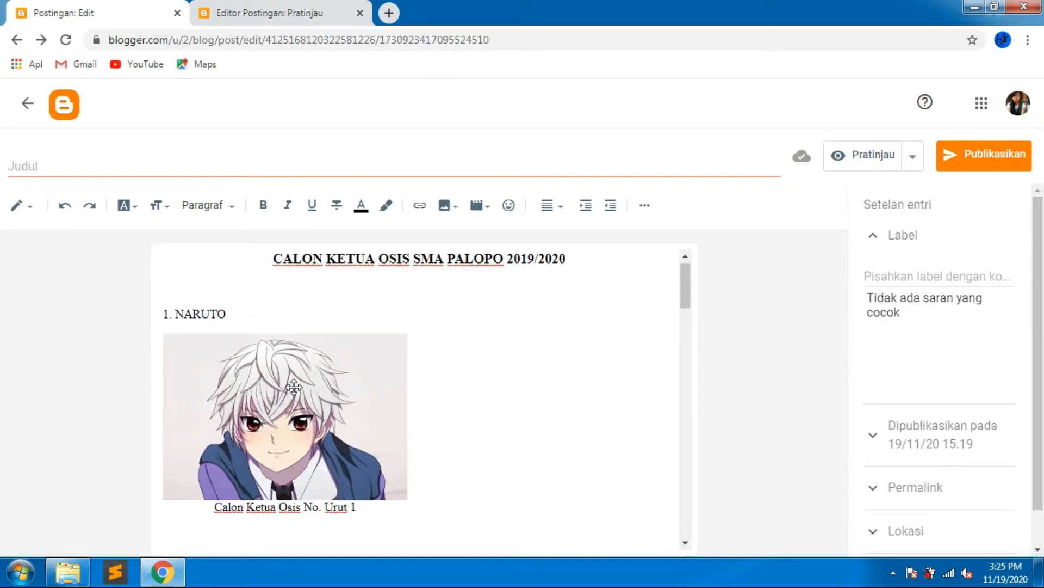
left_click(979, 163)
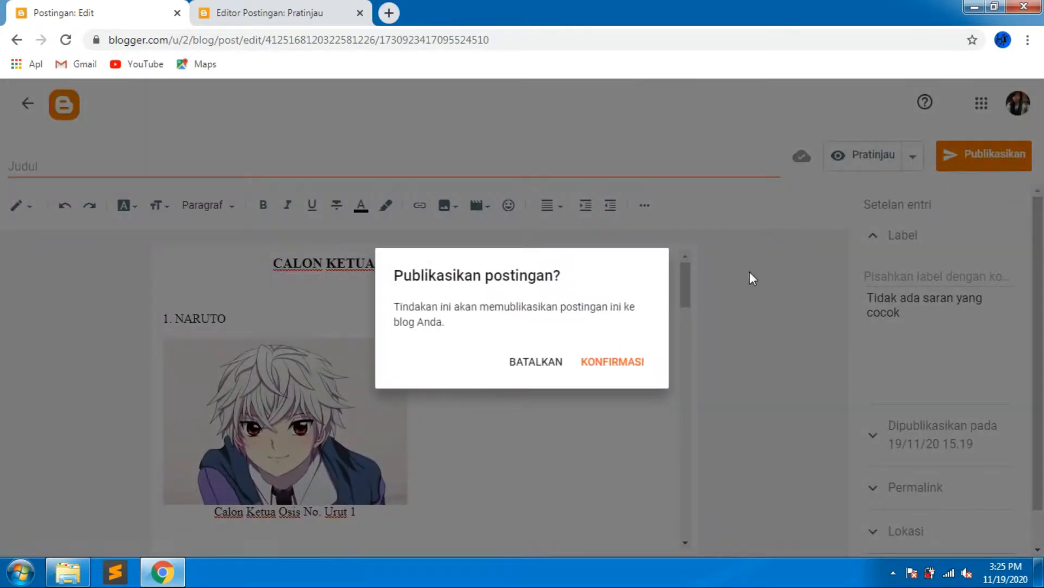
left_click(611, 372)
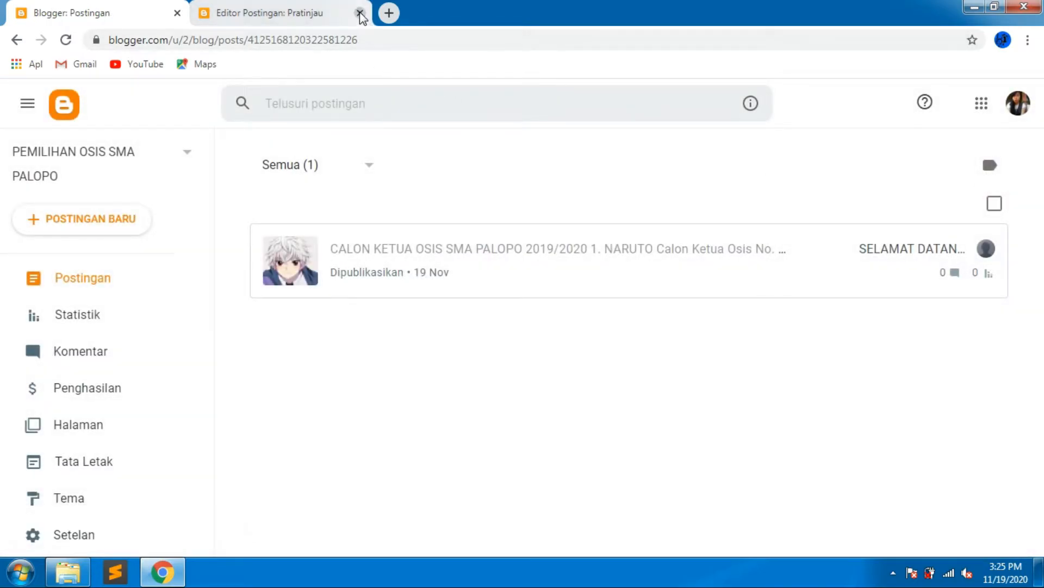
Close the preview and open the live blog's home page to view the post summary.
left_click(360, 12)
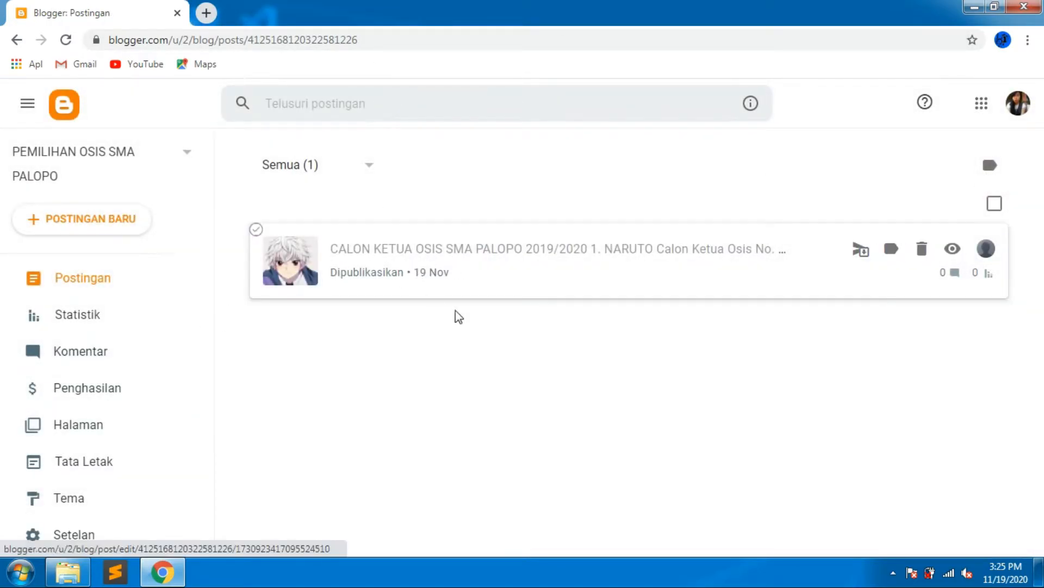
left_click_drag(209, 309, 203, 434)
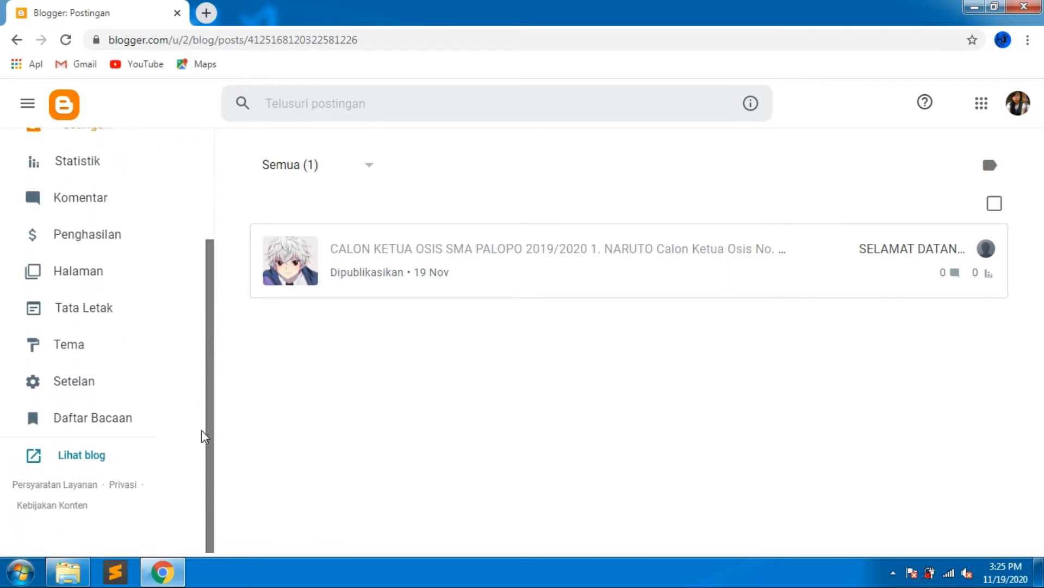
left_click(94, 452)
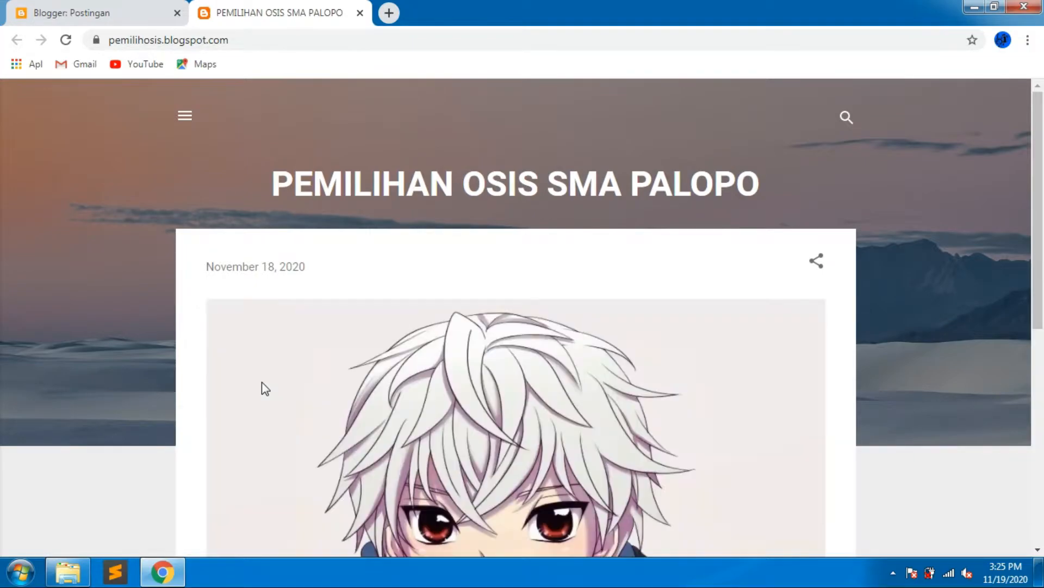
scroll(307, 372, "down", 5)
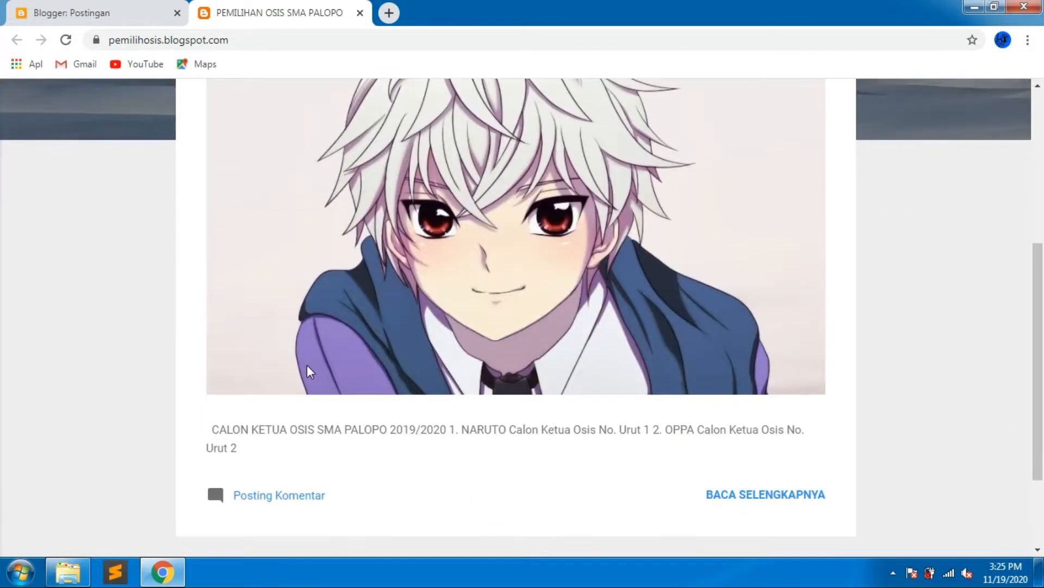
scroll(306, 372, "down", 2)
scroll(306, 372, "up", 8)
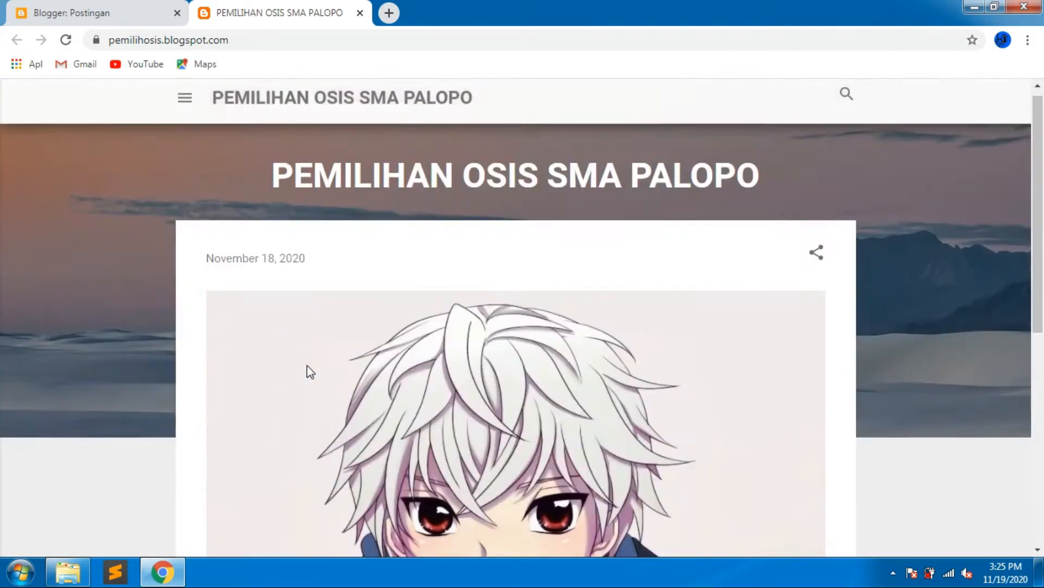
scroll(310, 372, "down", 3)
scroll(716, 438, "down", 3)
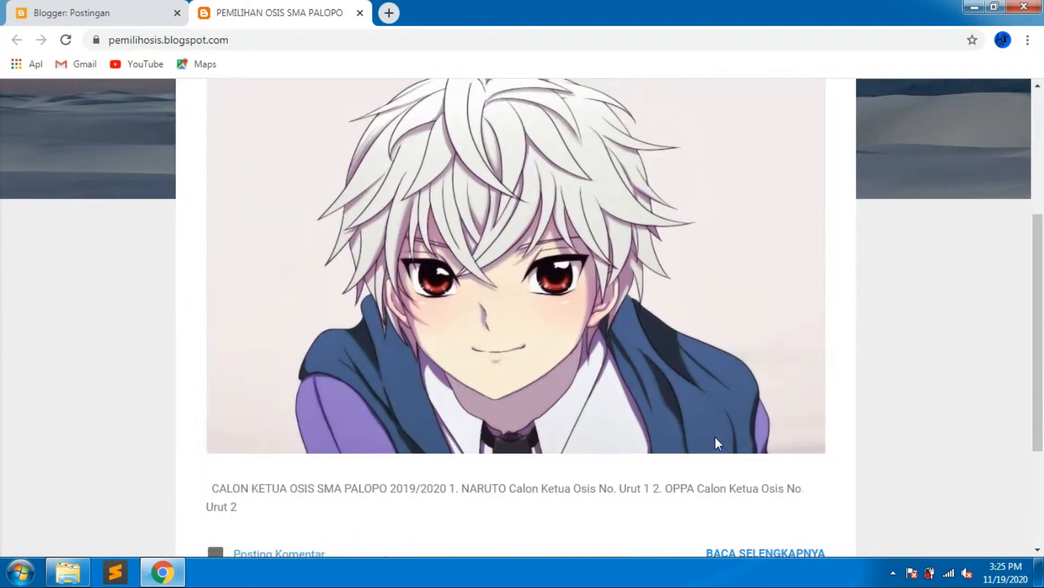
Open the full post on the live blog and scroll through both candidates' entries.
left_click(761, 507)
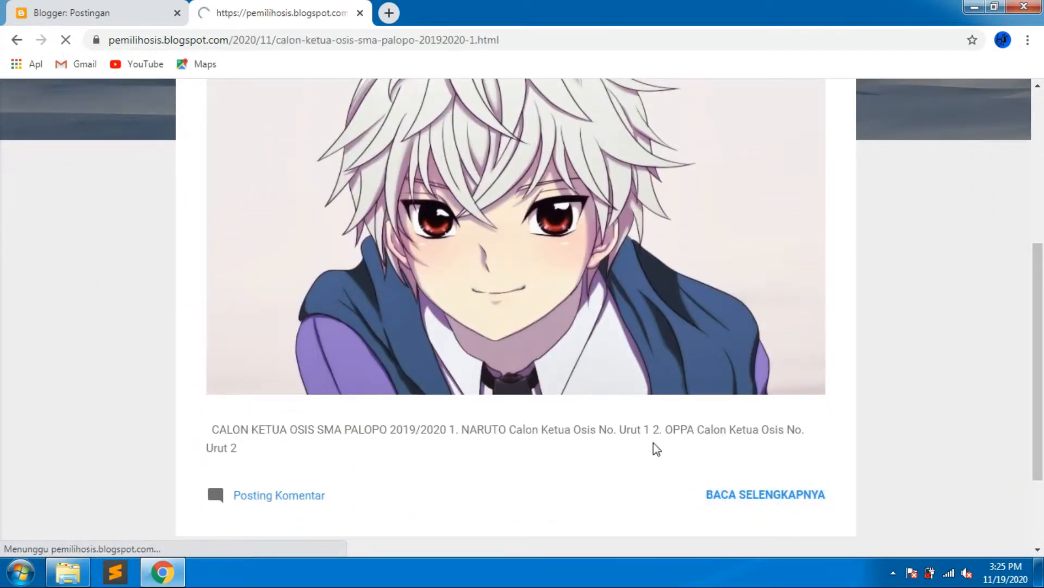
scroll(603, 363, "down", 10)
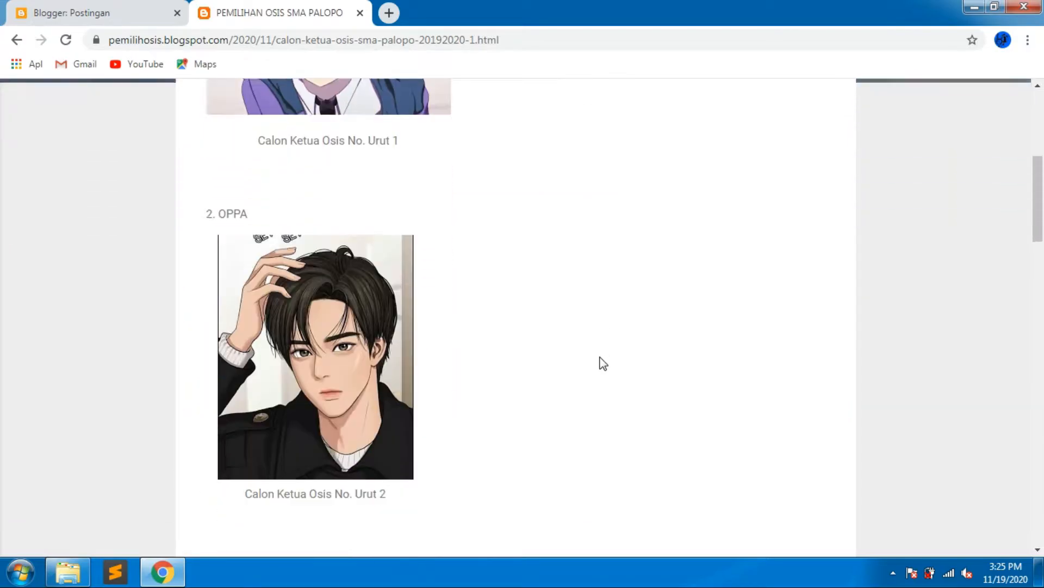
scroll(603, 363, "down", 15)
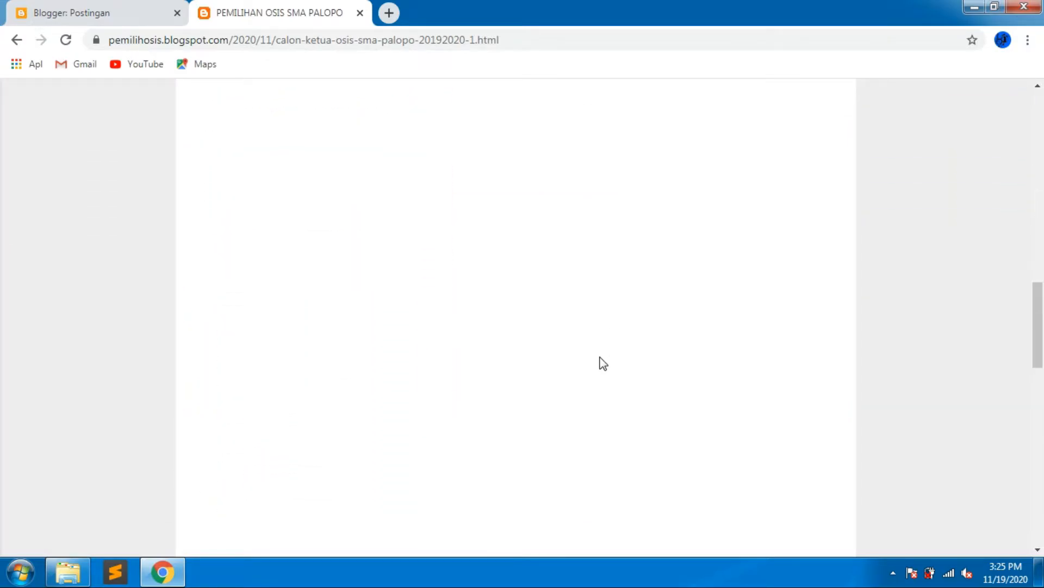
scroll(602, 364, "down", 3)
scroll(603, 363, "up", 15)
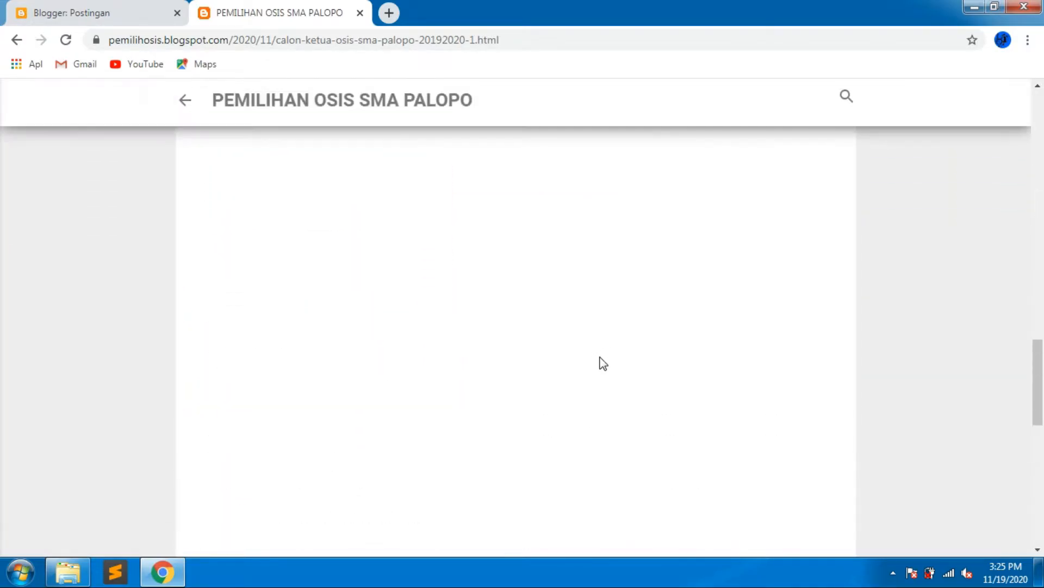
scroll(602, 363, "up", 7)
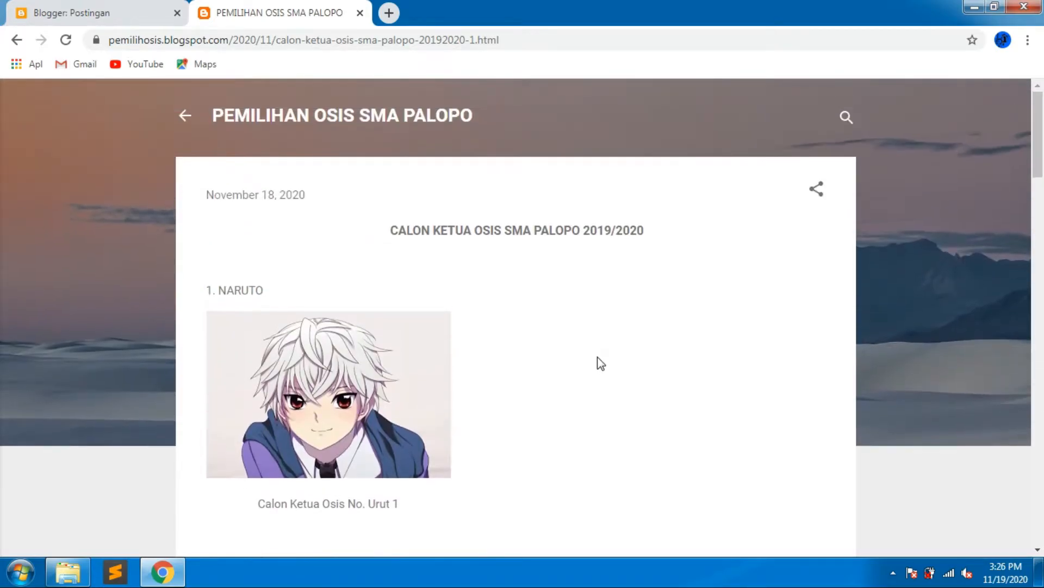
scroll(602, 363, "down", 4)
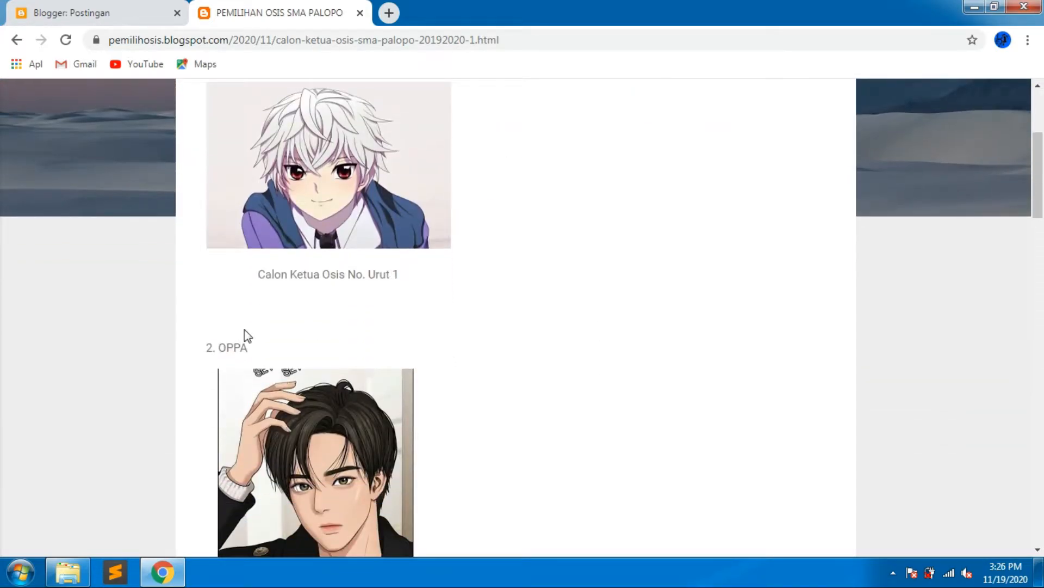
left_click(106, 9)
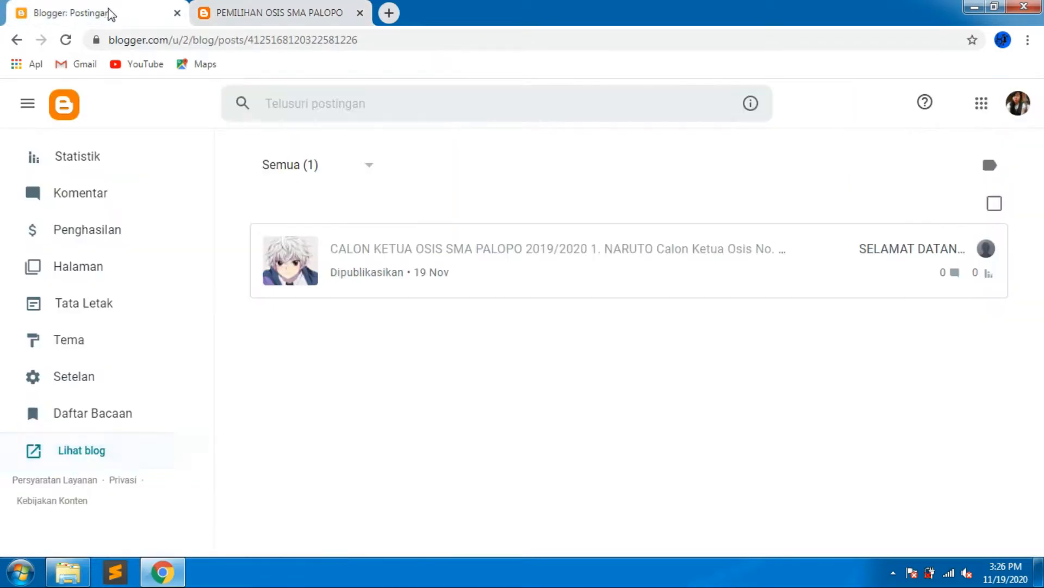
Reopen the post for editing and delete the empty lines between the first caption and the second candidate's heading.
left_click(351, 13)
left_click(360, 13)
left_click(382, 269)
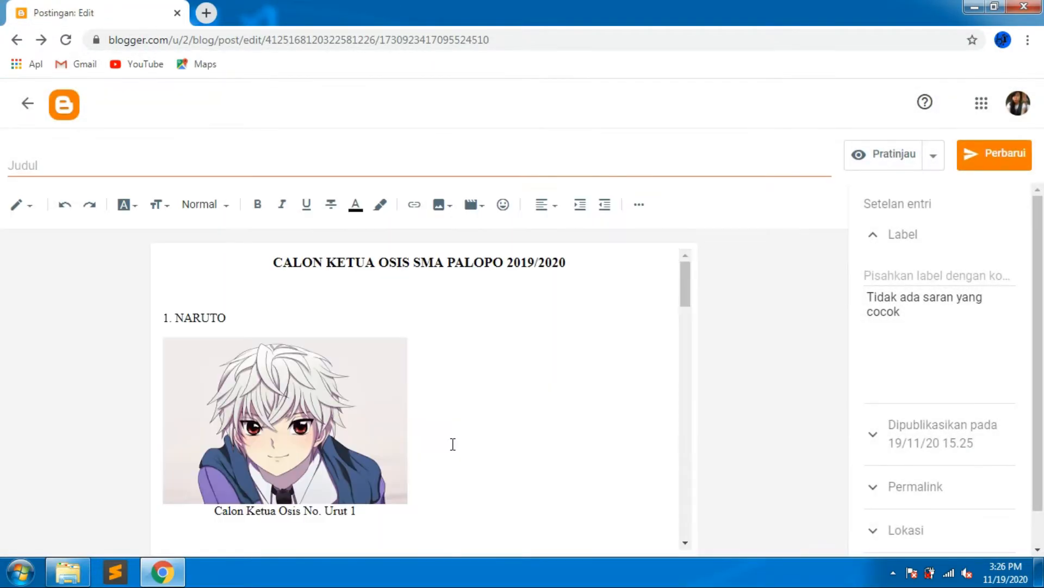
scroll(453, 443, "down", 4)
left_click(229, 299)
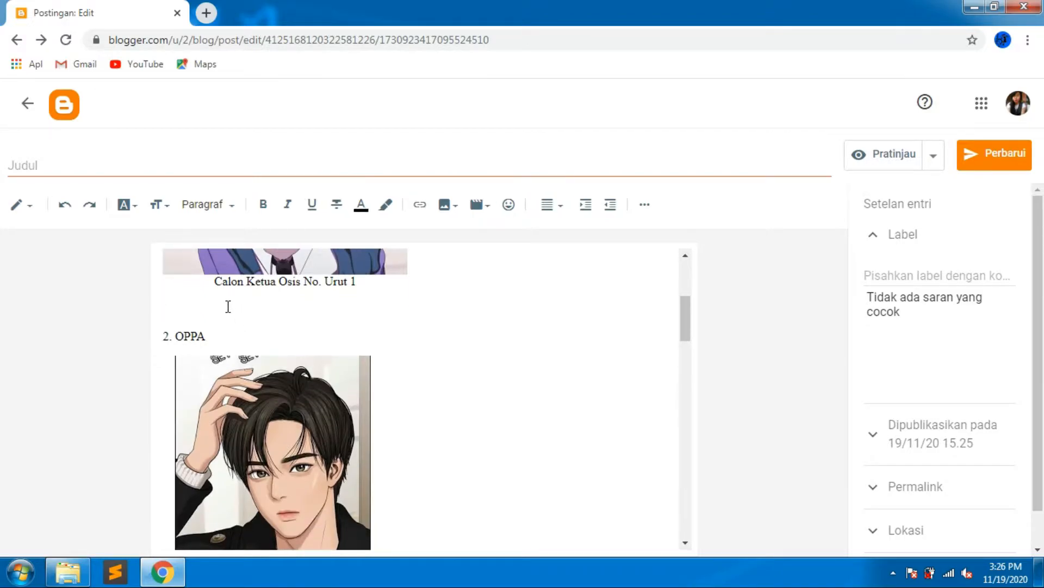
scroll(228, 306, "down", 5)
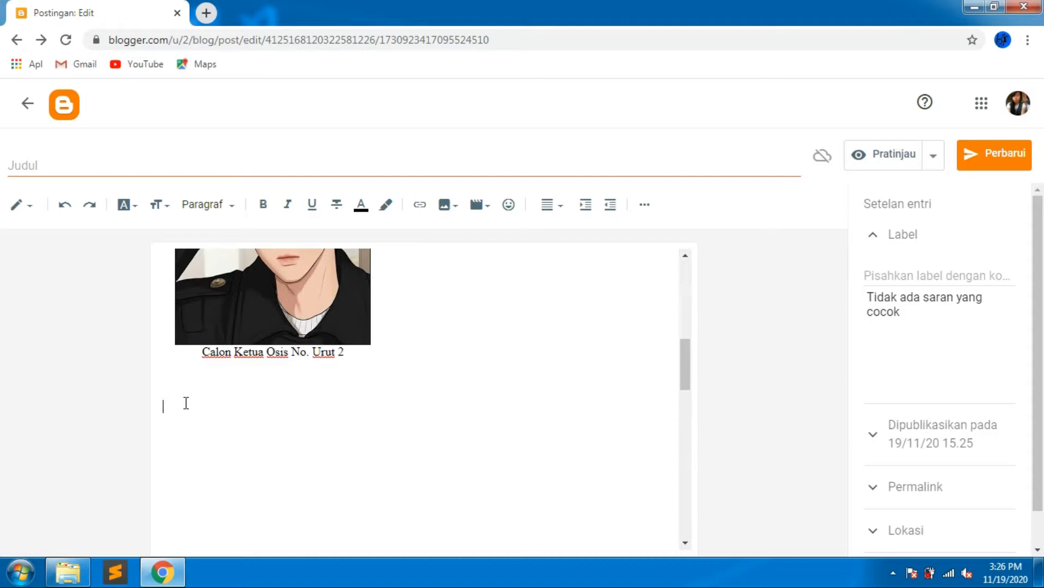
key("Delete")
key("Delete")
key("Delete")
key("Delete")
key("Delete")
key("Delete")
key("Delete")
key("Delete")
key("Delete")
key("Delete")
key("Delete")
key("Delete")
key("Delete")
key("Delete")
key("Delete")
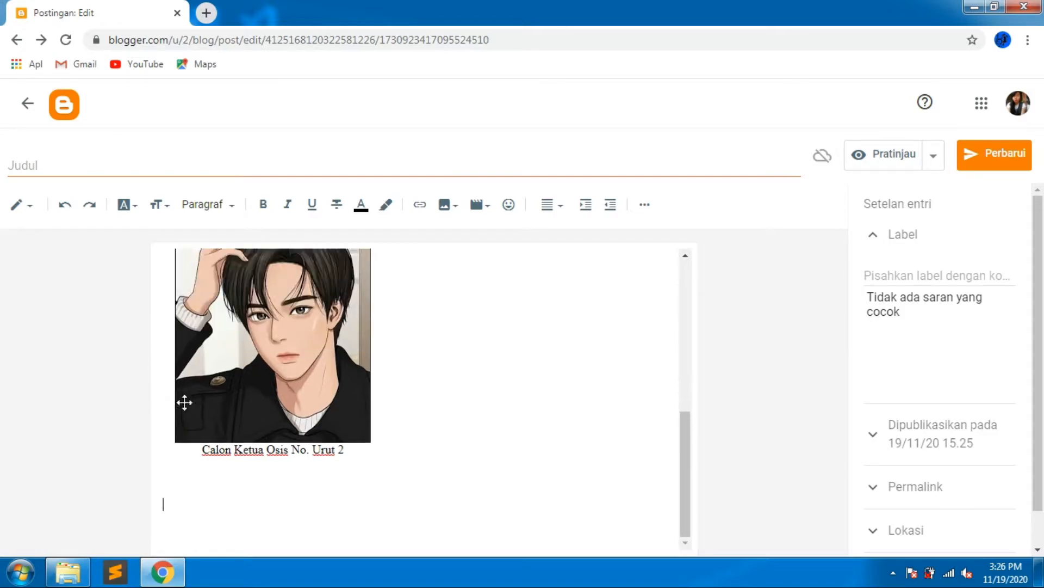
key("Delete")
key("Delete")
key("Delete")
key("Delete")
key("Delete")
key("Delete")
key("Delete")
key("Delete")
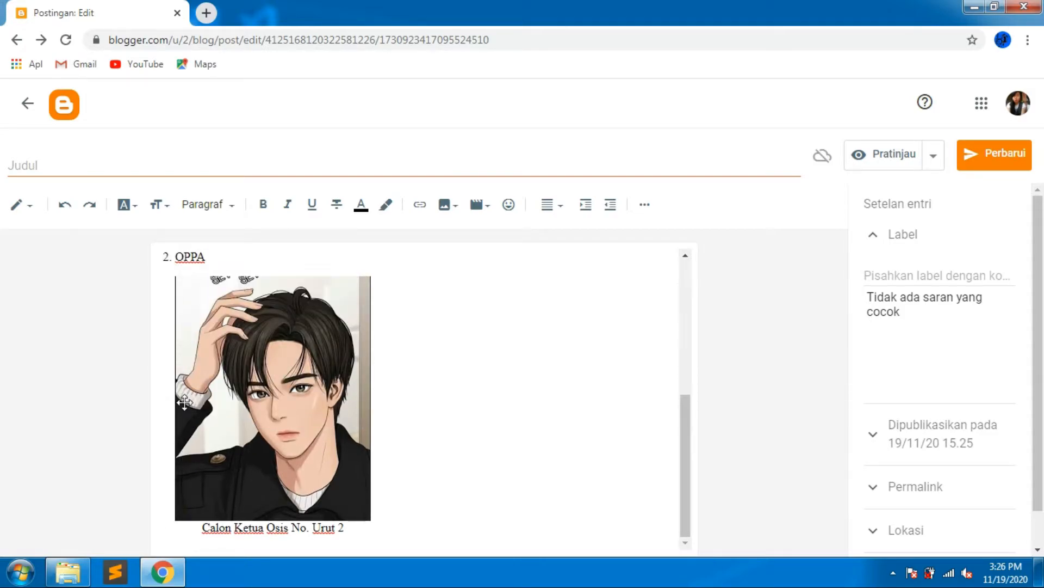
key("Delete")
key("Delete")
key("Delete")
key("Delete")
key("Delete")
key("Delete")
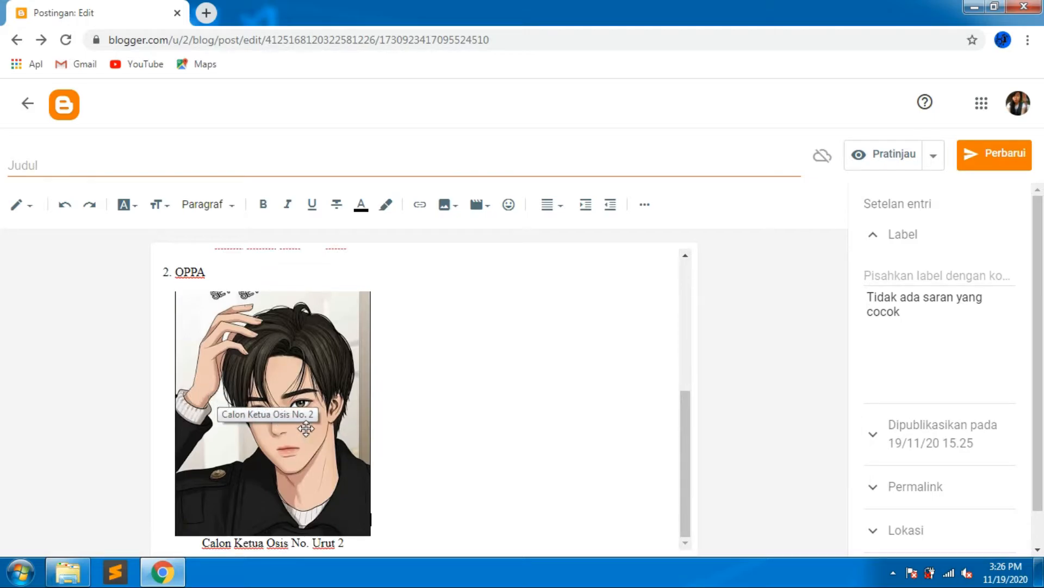
Update the published post with the edits and return to the post list.
scroll(327, 435, "up", 5)
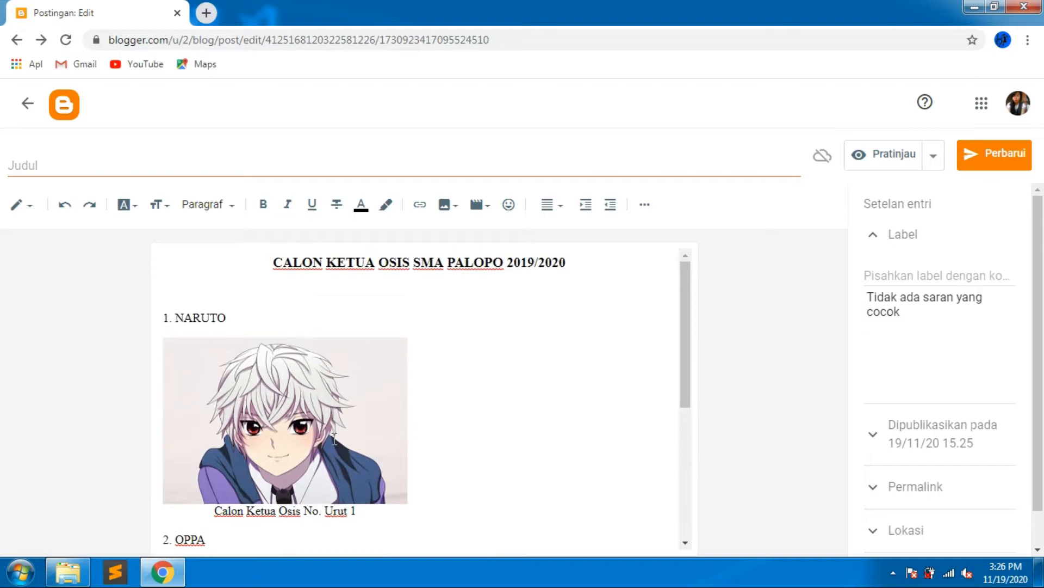
scroll(333, 438, "down", 3)
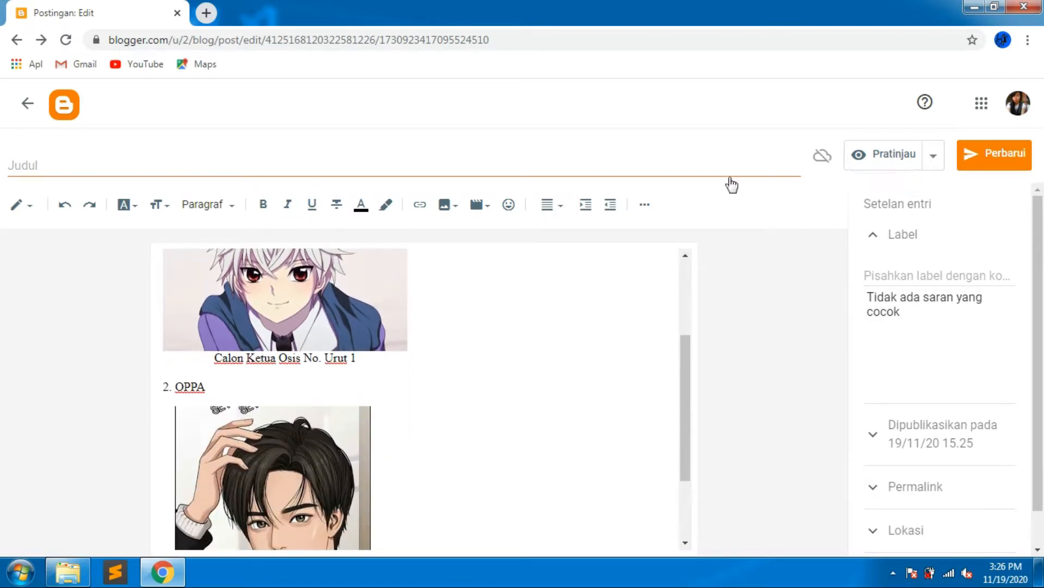
left_click(991, 158)
left_click(63, 109)
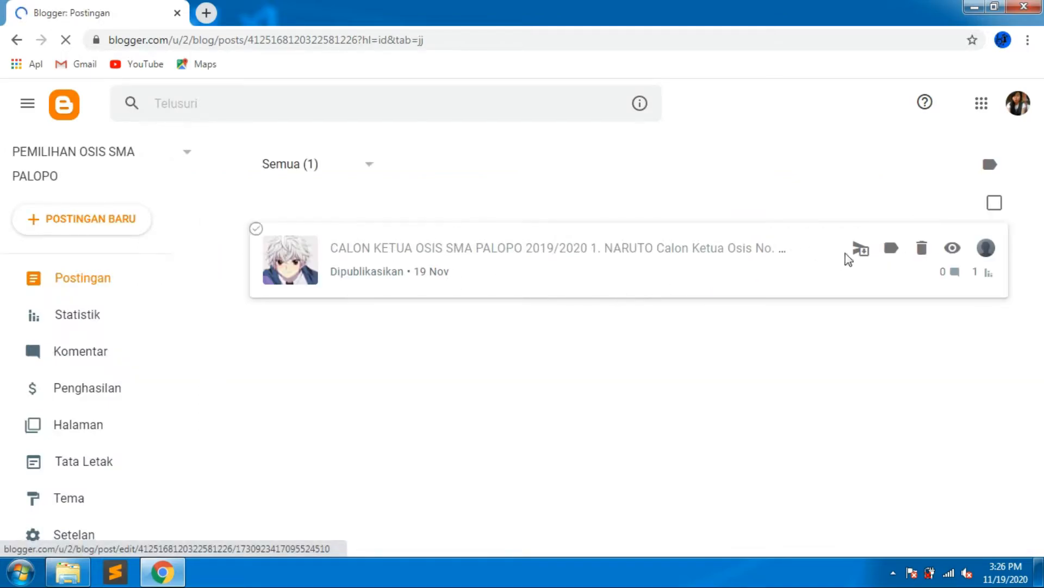
Open the live blog again and read through the updated full post.
scroll(158, 392, "down", 3)
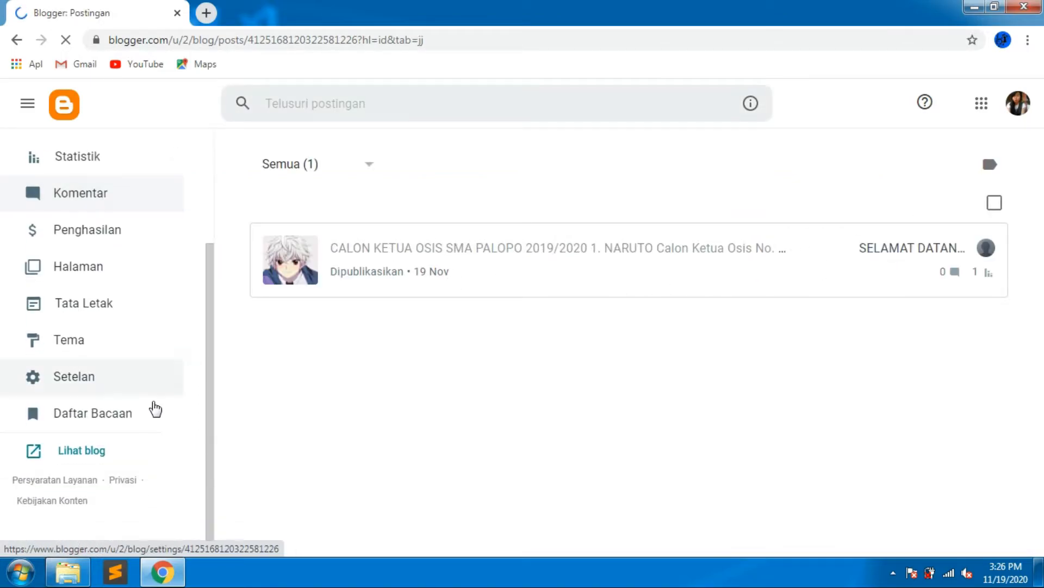
left_click(87, 452)
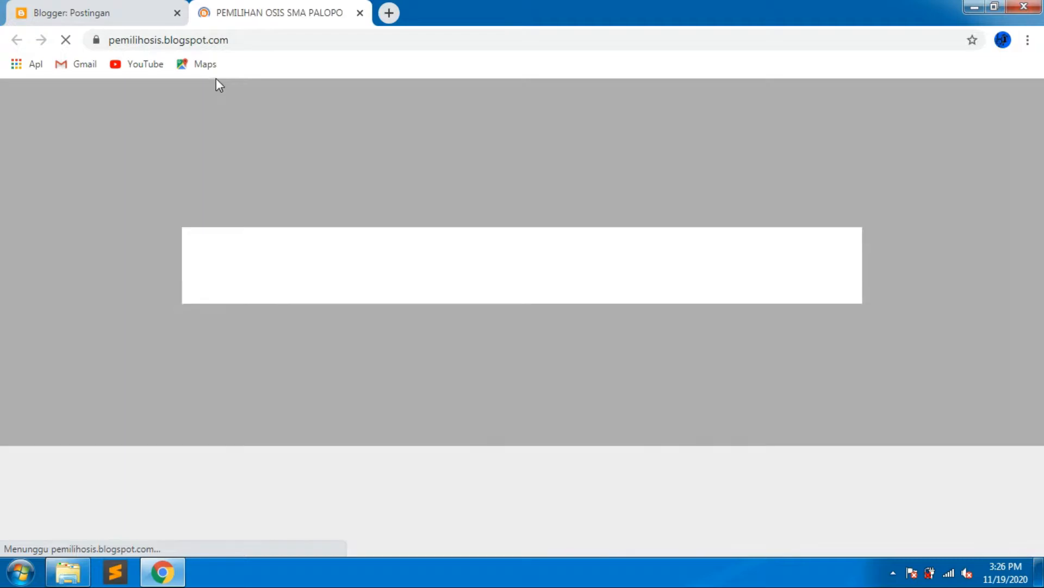
scroll(266, 196, "down", 3)
scroll(324, 258, "down", 4)
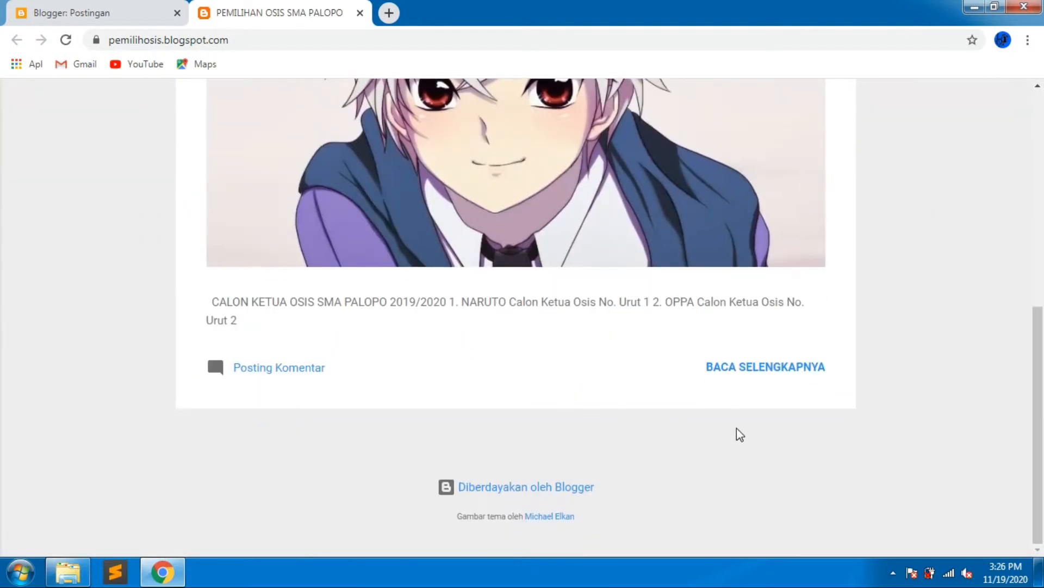
left_click(759, 368)
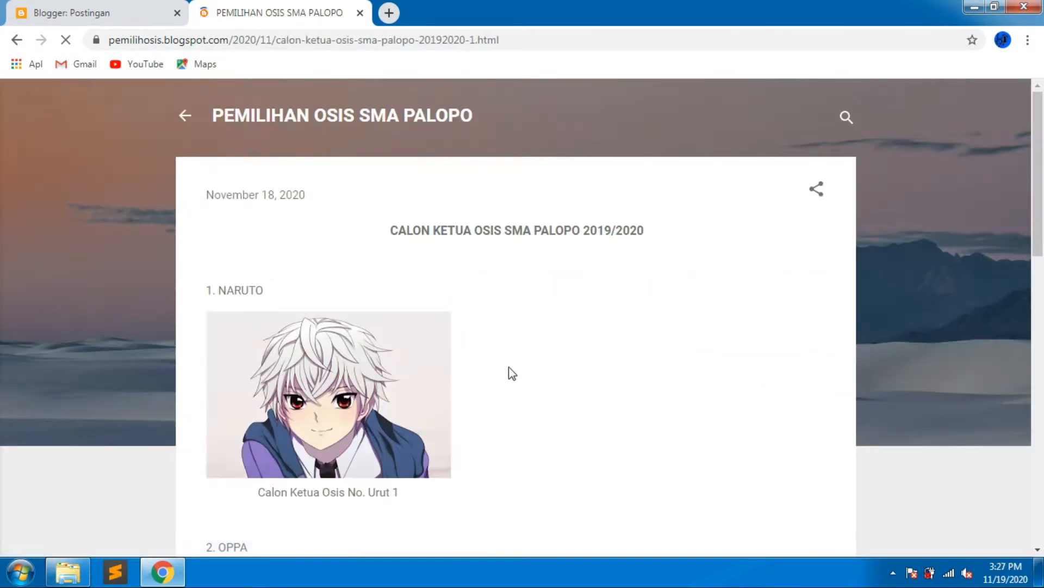
scroll(455, 344, "down", 5)
scroll(454, 340, "down", 5)
scroll(454, 343, "up", 10)
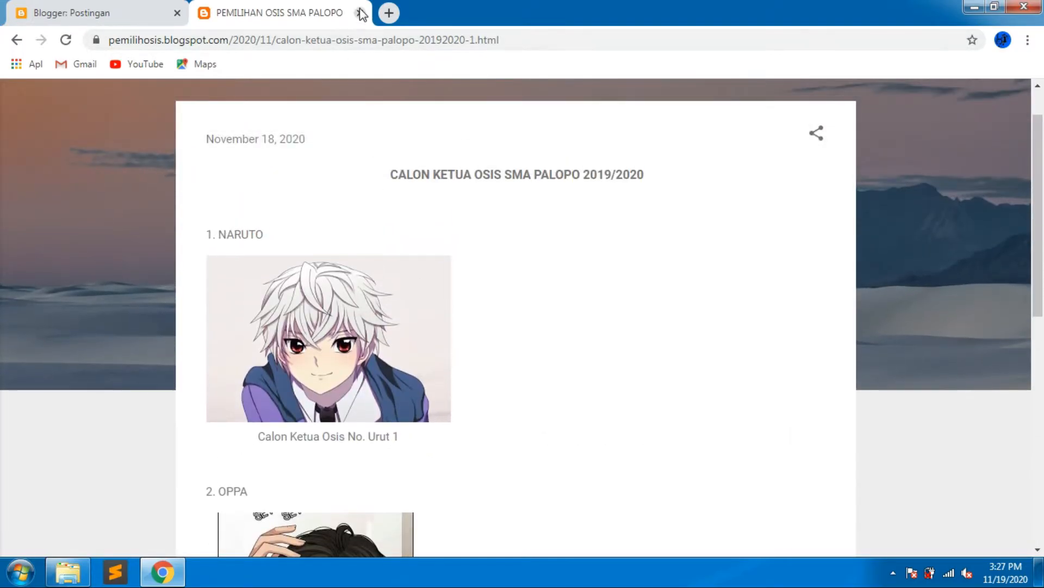
left_click(361, 12)
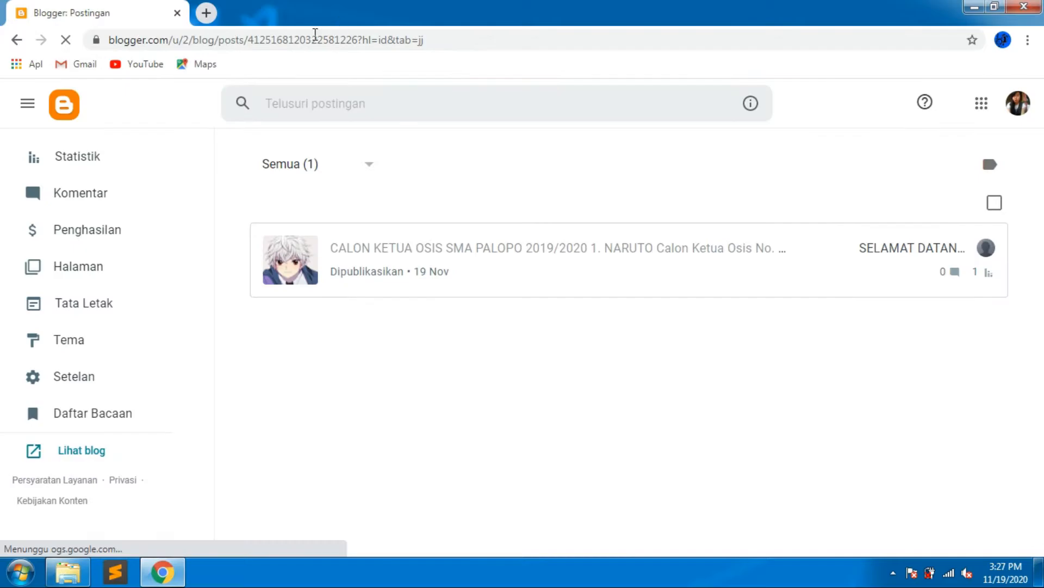
Browse the theme gallery and apply the Dynamic Views Classic theme to the blog.
left_click(103, 353)
scroll(474, 387, "down", 1)
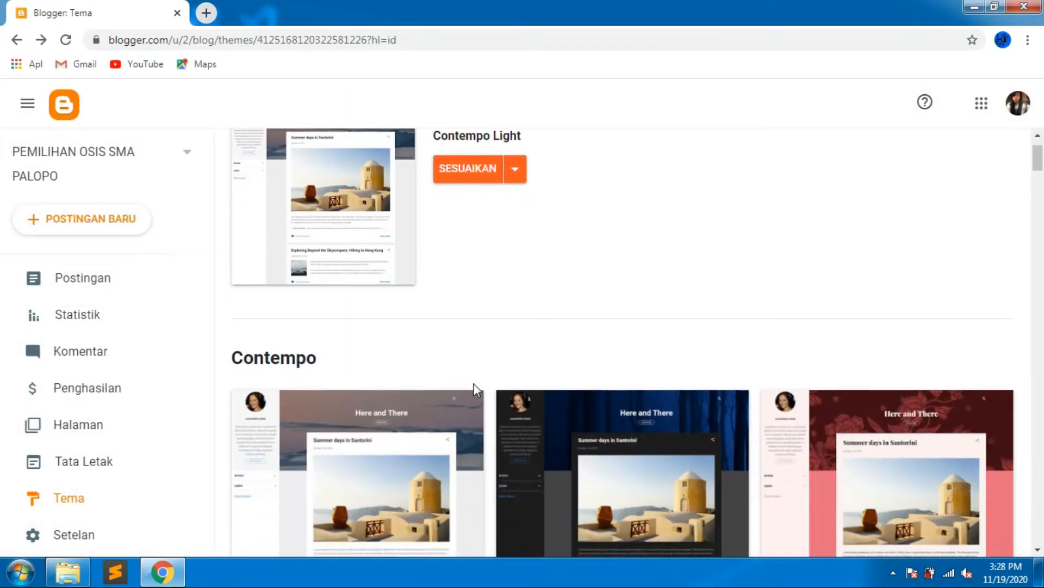
scroll(474, 383, "down", 15)
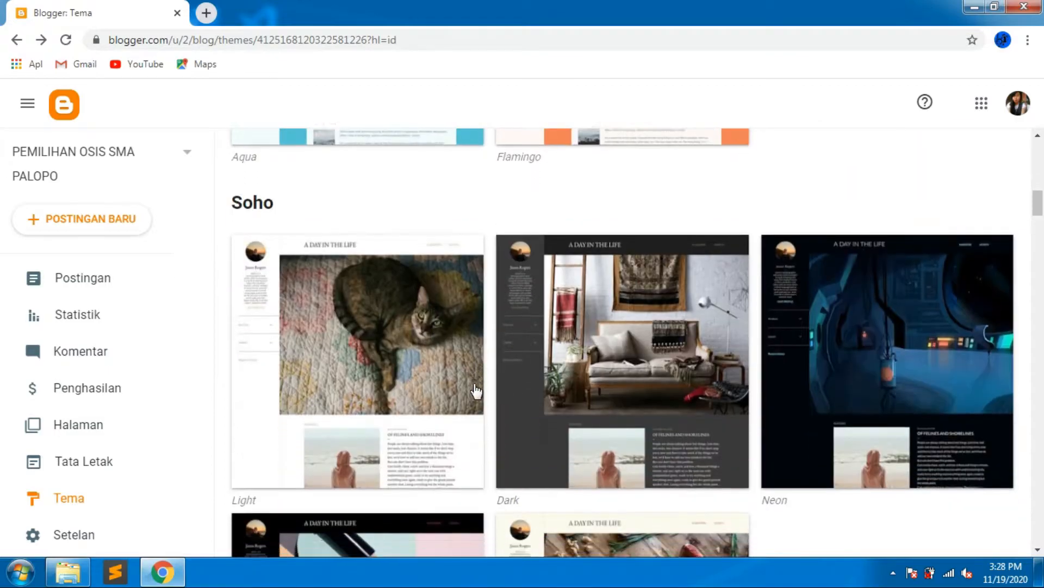
scroll(476, 391, "down", 17)
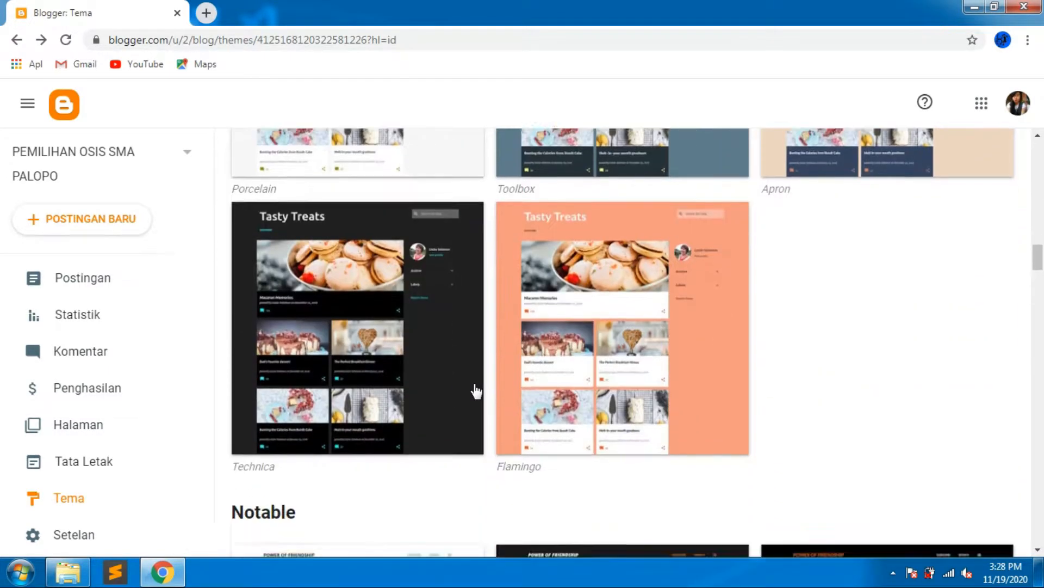
scroll(476, 391, "down", 3)
scroll(476, 391, "down", 1)
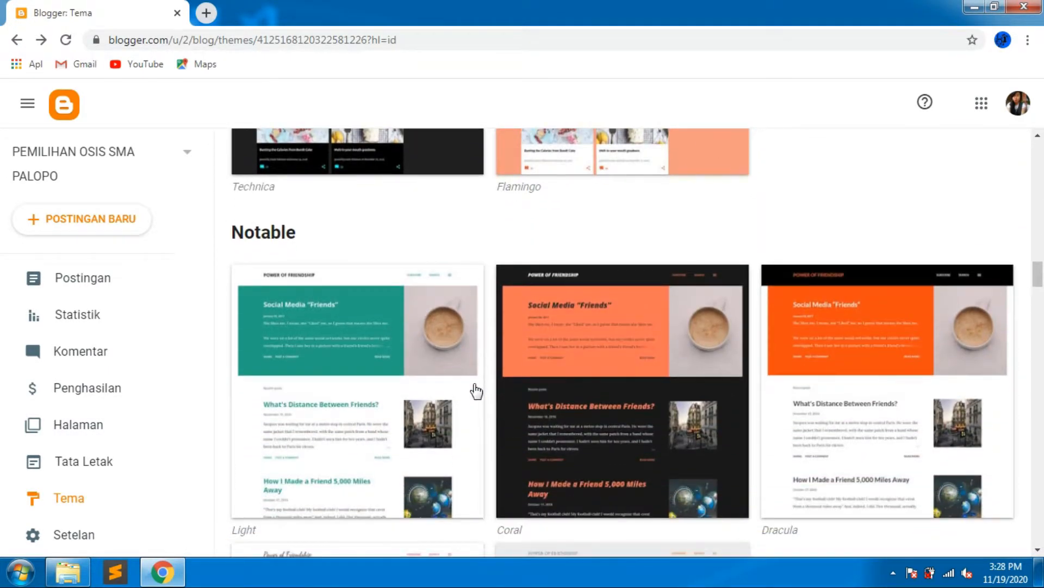
scroll(476, 390, "down", 12)
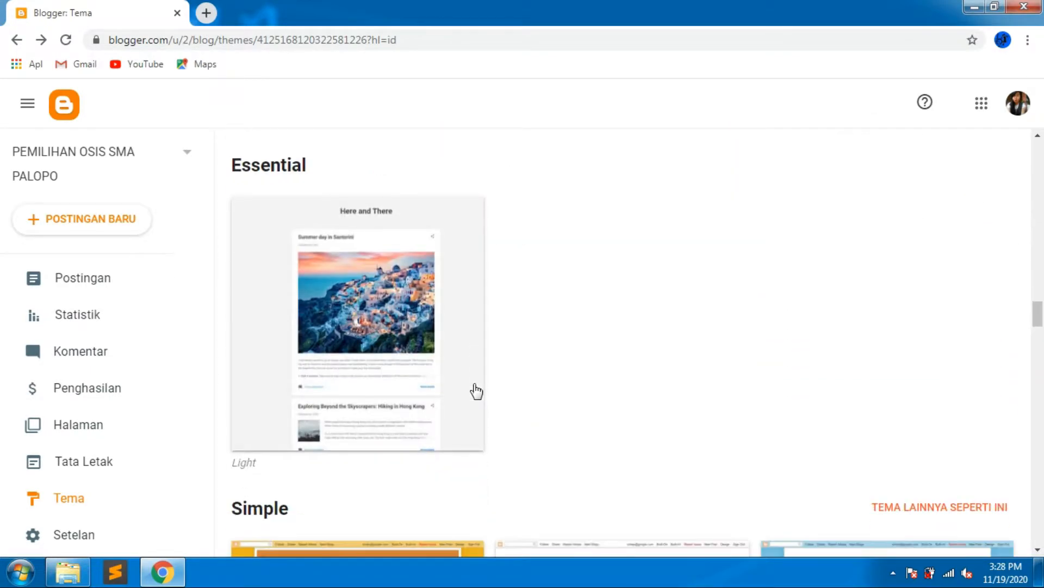
scroll(476, 390, "down", 4)
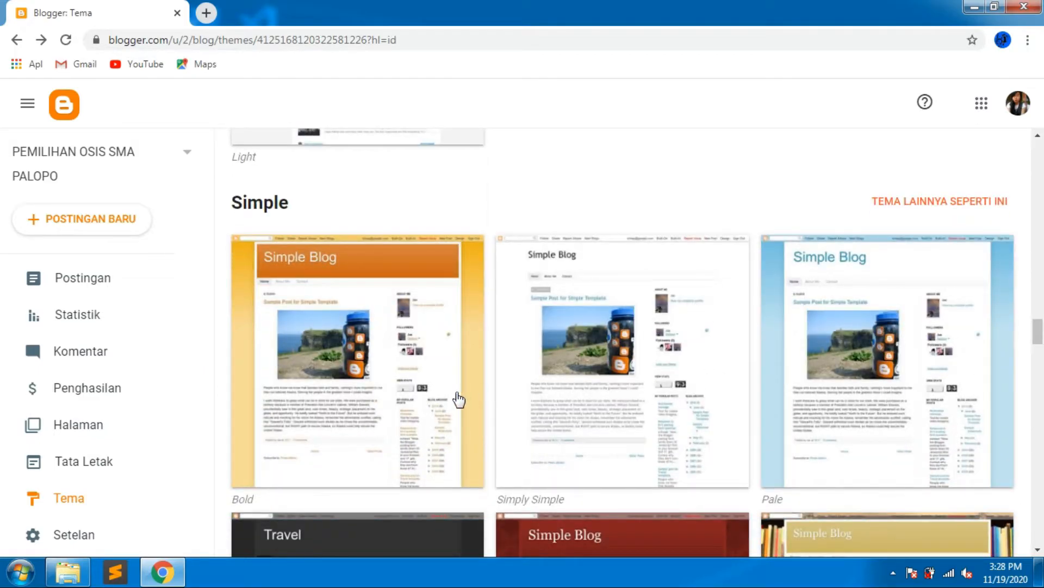
scroll(343, 402, "down", 7)
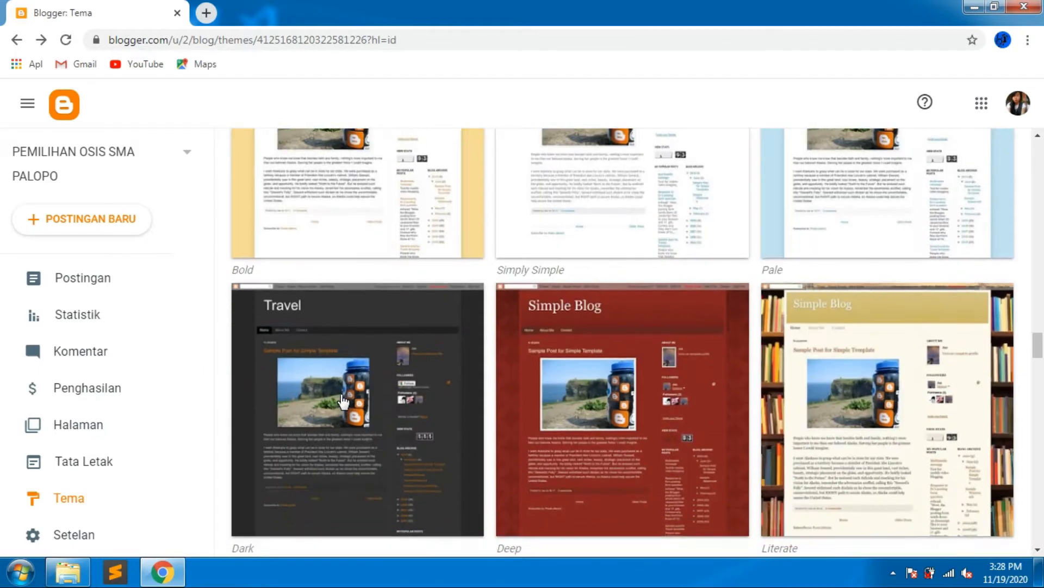
scroll(342, 401, "down", 2)
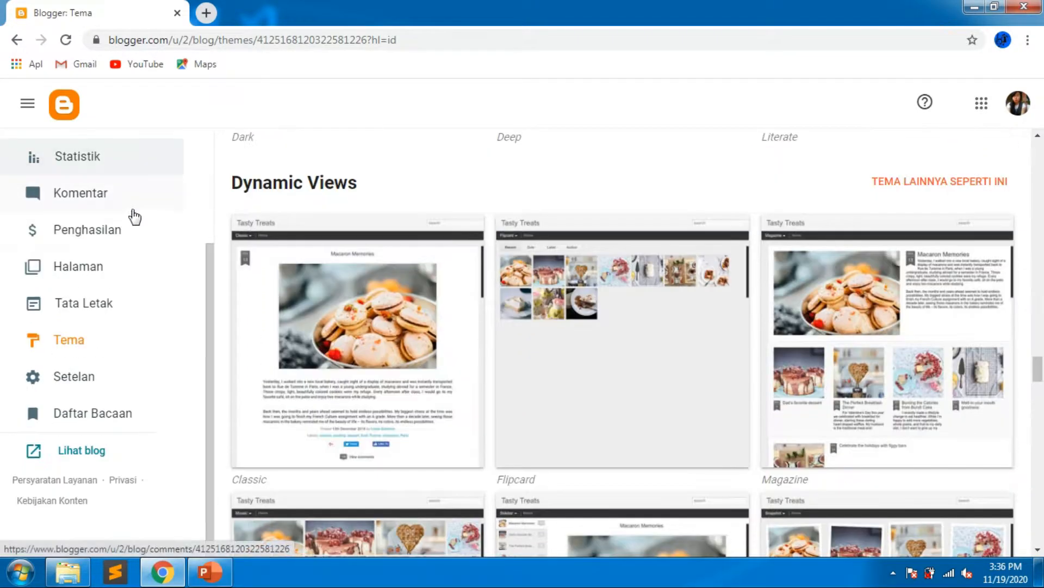
left_click(417, 438)
scroll(490, 531, "down", 1)
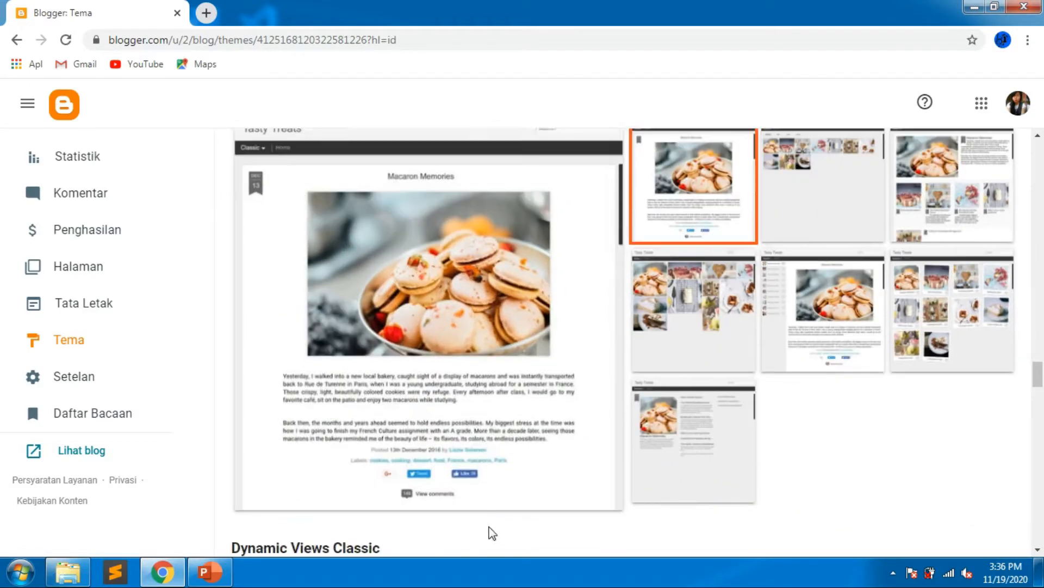
scroll(489, 376, "down", 1)
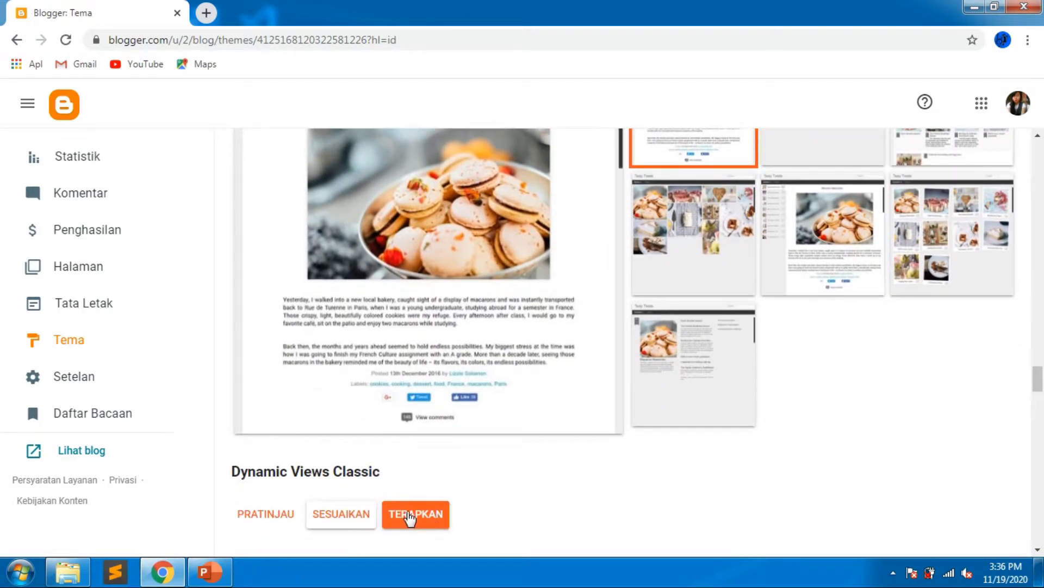
left_click(401, 523)
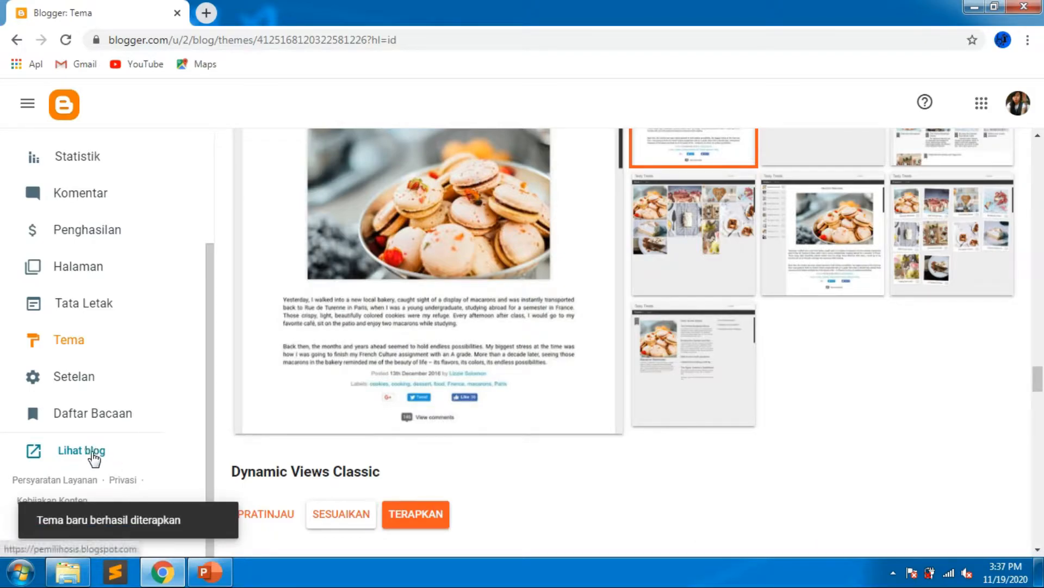
Open the live blog to view it with the new theme, then close that tab.
left_click(68, 451)
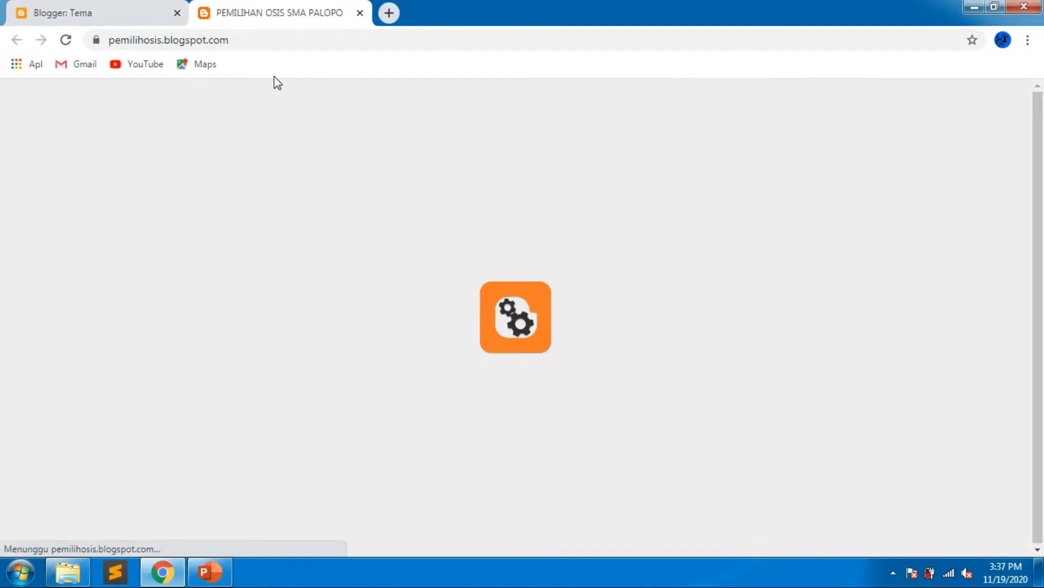
scroll(341, 401, "down", 3)
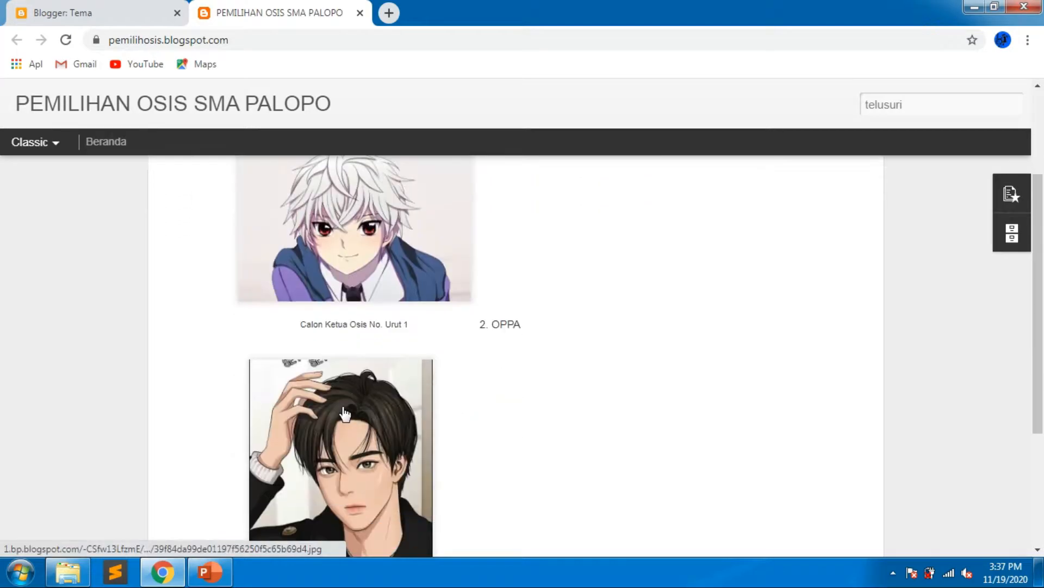
left_click(360, 12)
Reopen the post for editing and insert an empty line above the second candidate's heading.
scroll(187, 272, "up", 3)
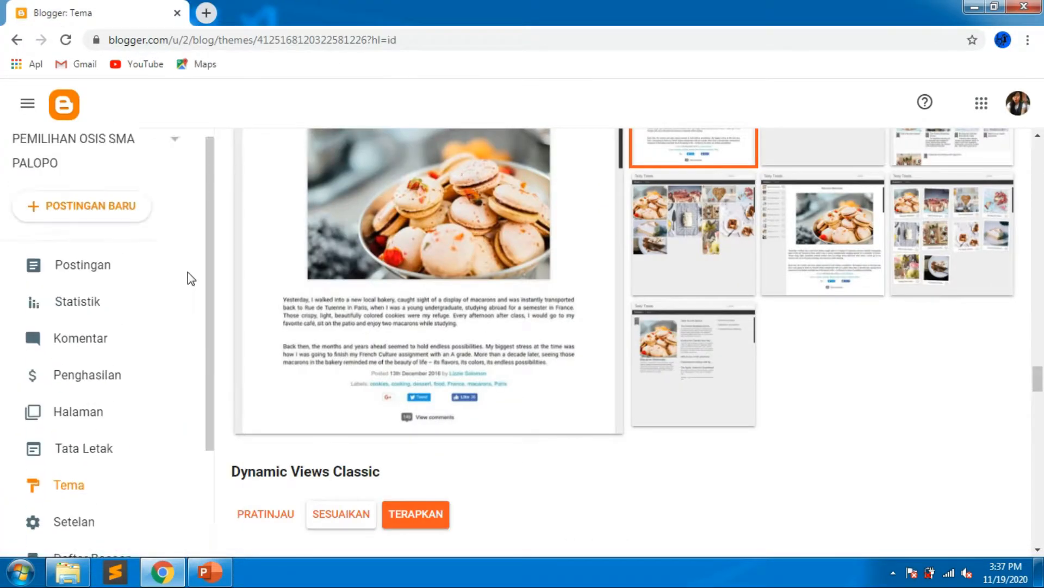
left_click(105, 280)
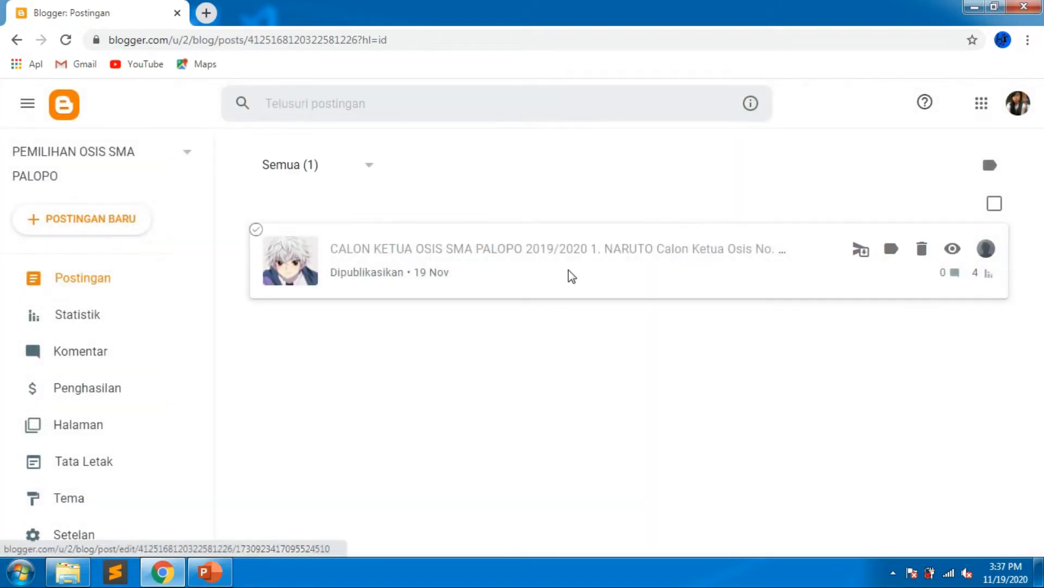
left_click(568, 273)
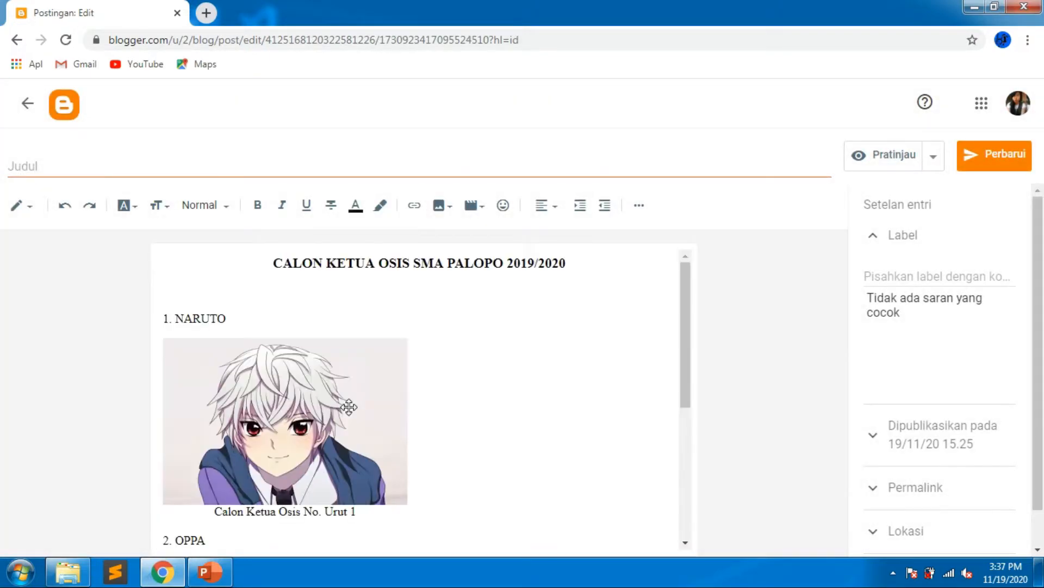
scroll(327, 406, "down", 3)
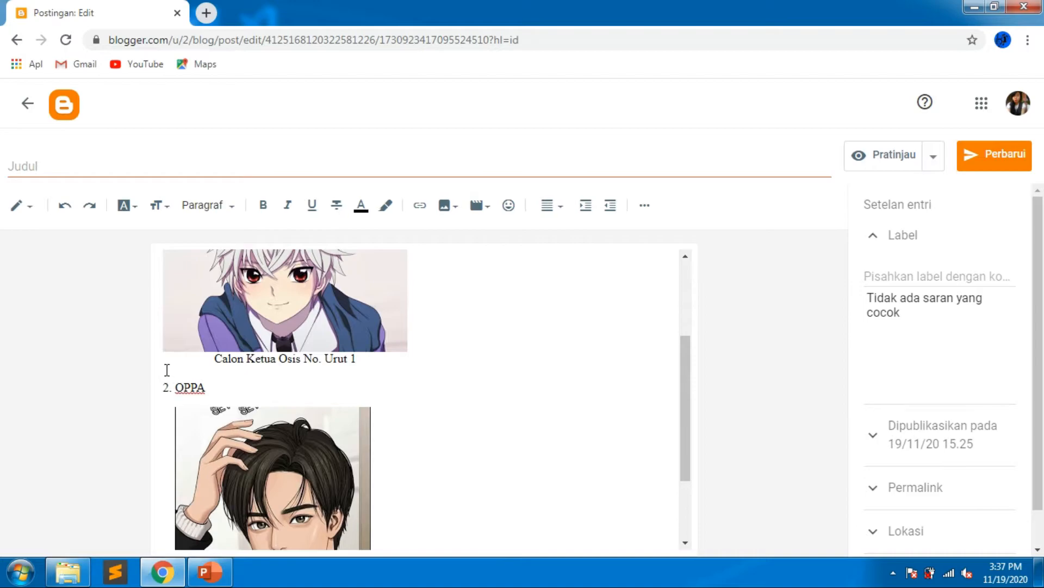
key("Return")
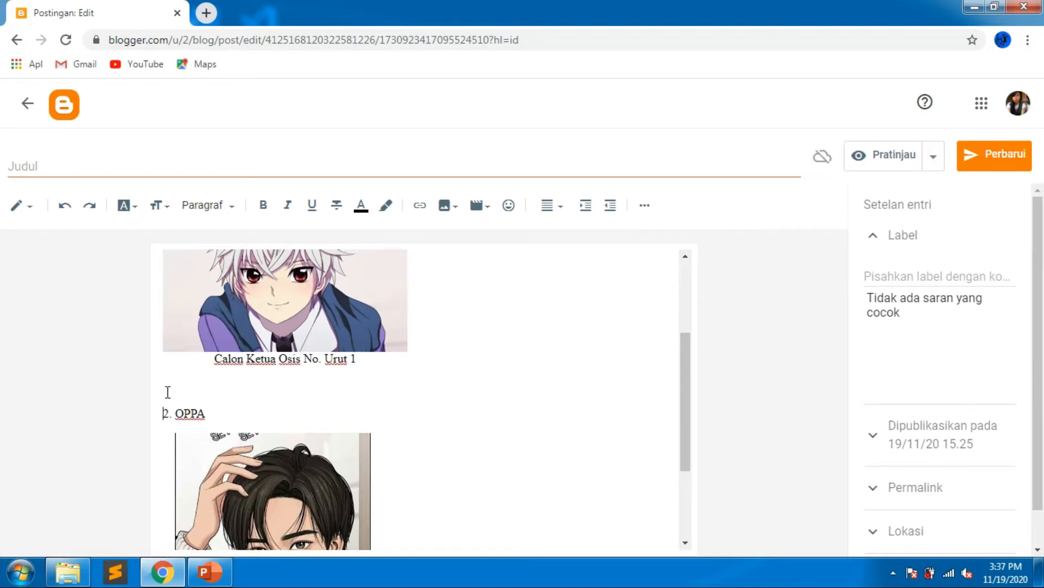
Save the post, preview it and scroll through both candidates' entries before closing the preview.
left_click(994, 157)
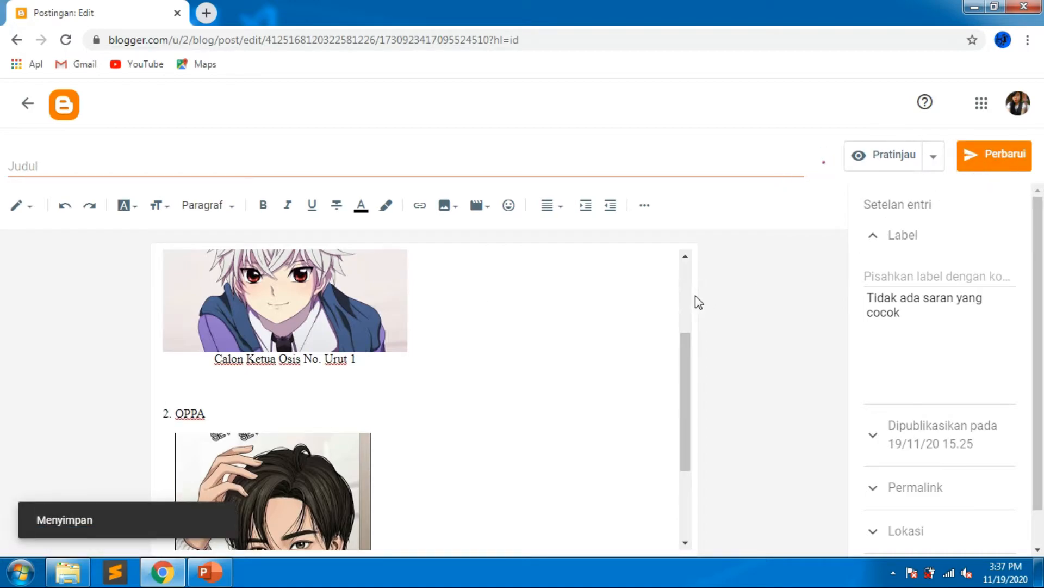
left_click(861, 155)
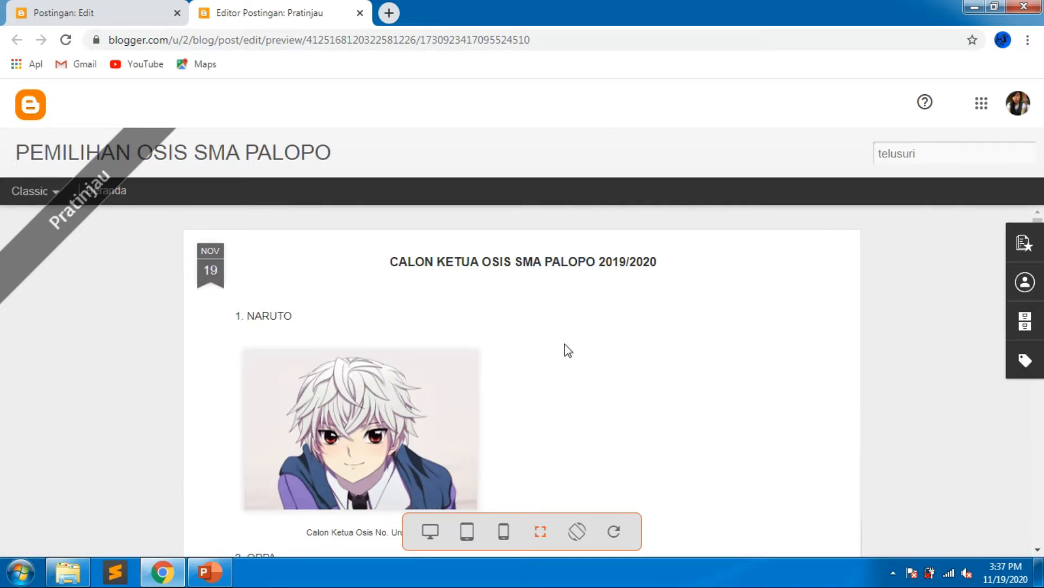
scroll(565, 343, "down", 5)
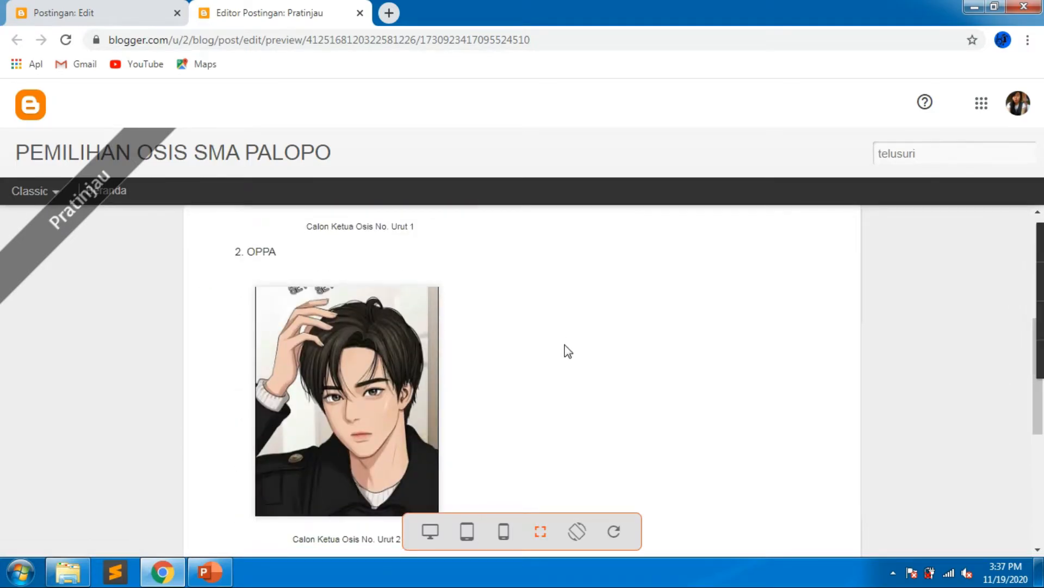
scroll(565, 344, "down", 4)
scroll(411, 334, "up", 1)
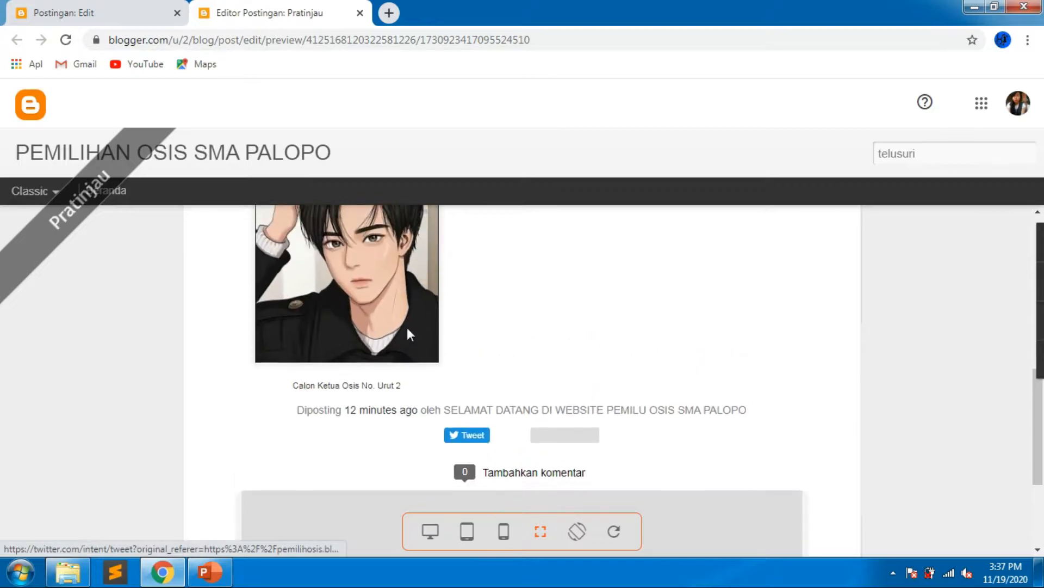
scroll(381, 369, "up", 8)
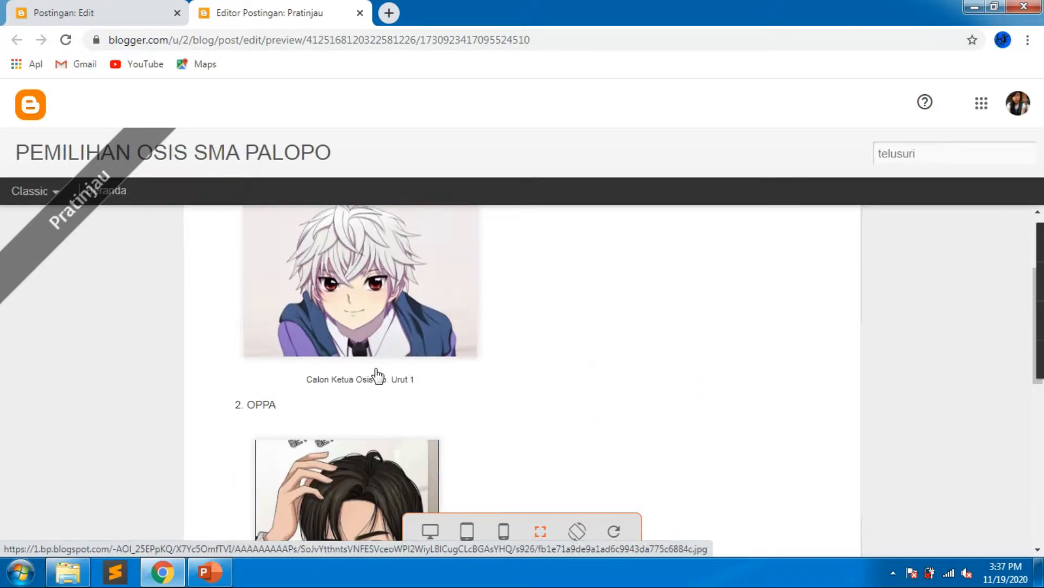
left_click(359, 13)
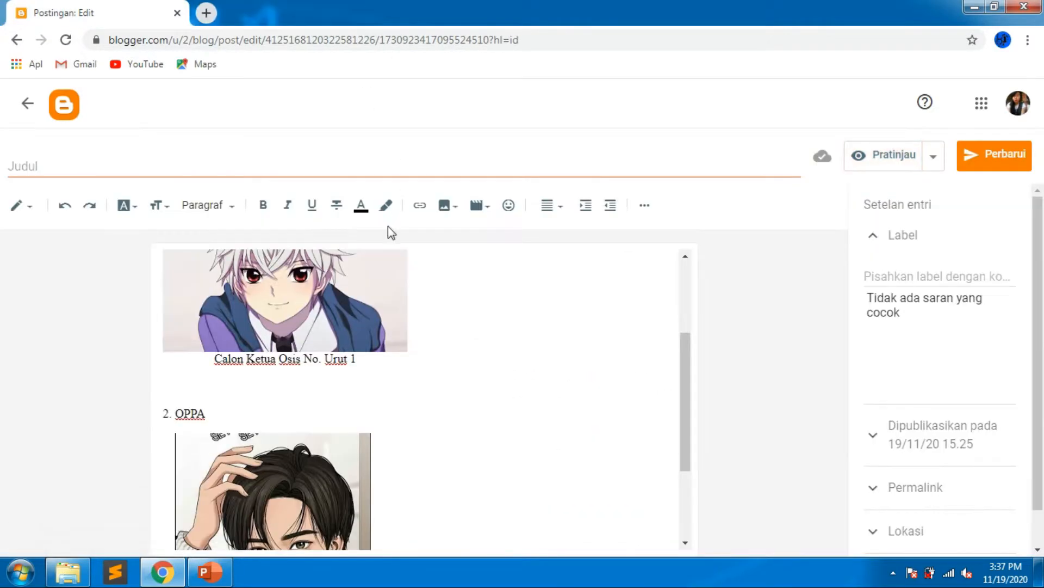
Return to the dashboard and start a new blank page.
left_click(58, 109)
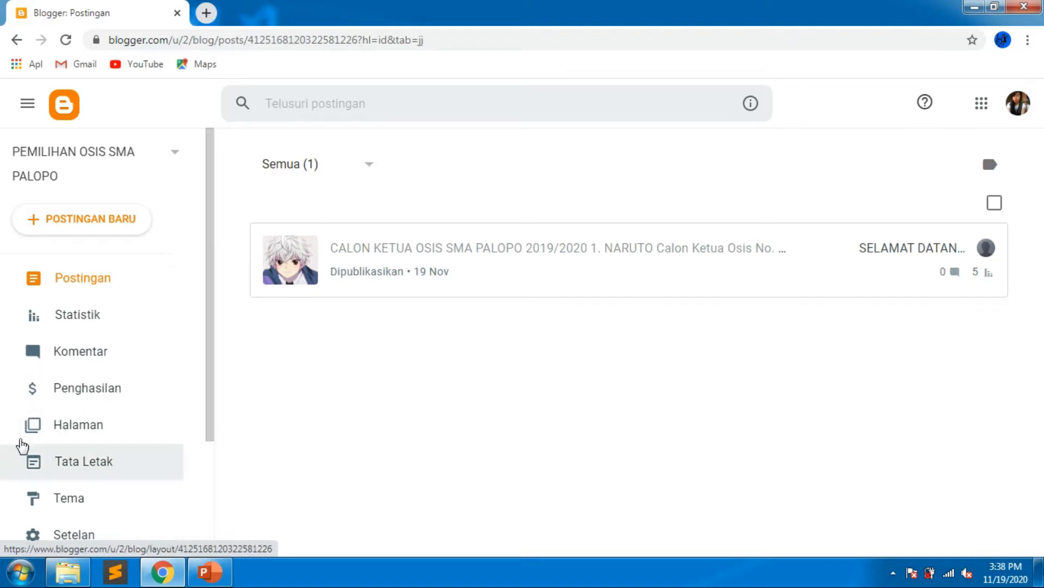
left_click(88, 426)
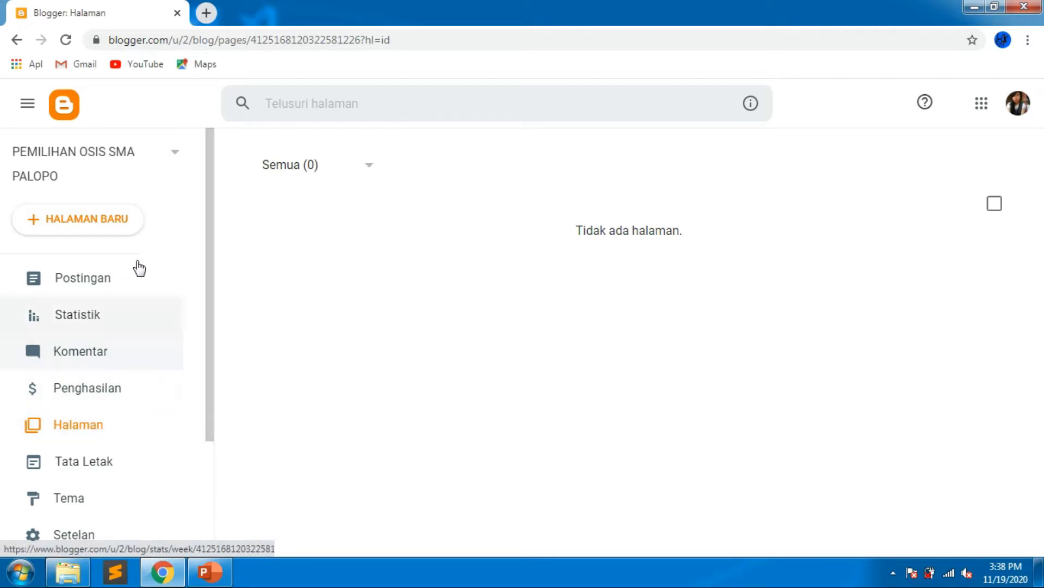
left_click(123, 233)
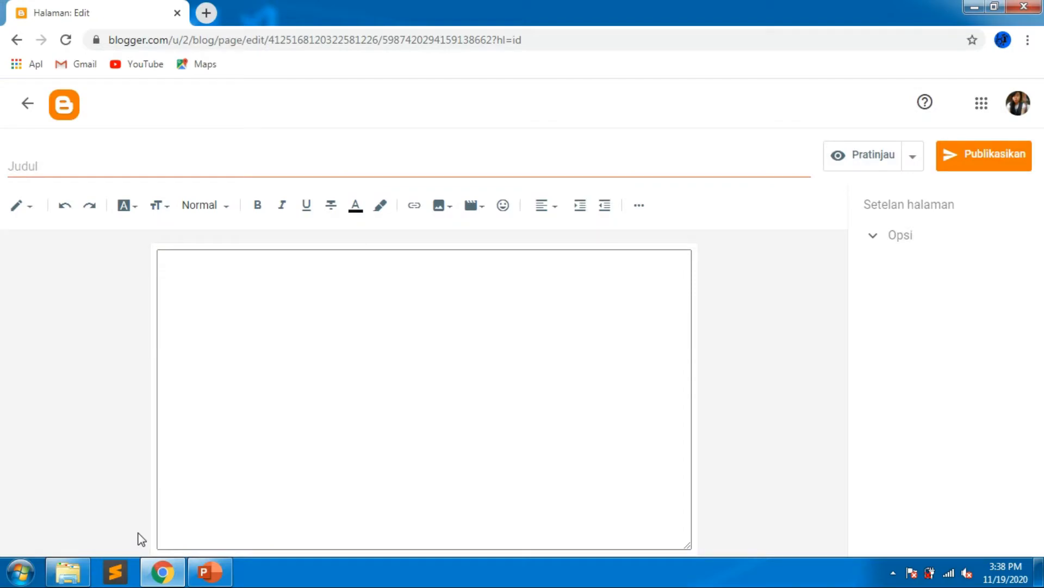
In a new tab, search Google for "visi dan misi ketua osis" and open the passinggrade.co.id example article.
left_click(206, 13)
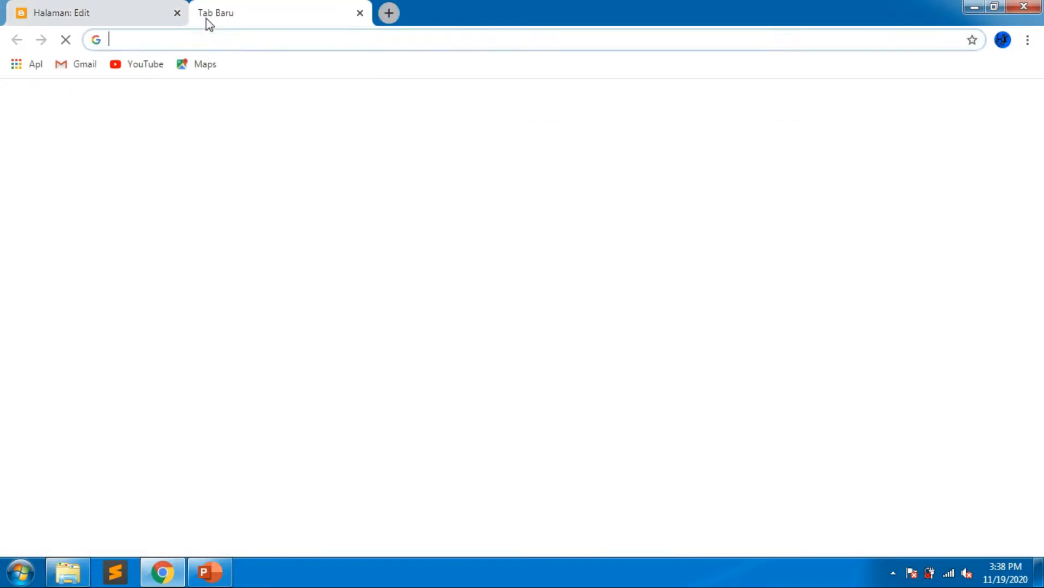
type("visi dan misi ketua osis")
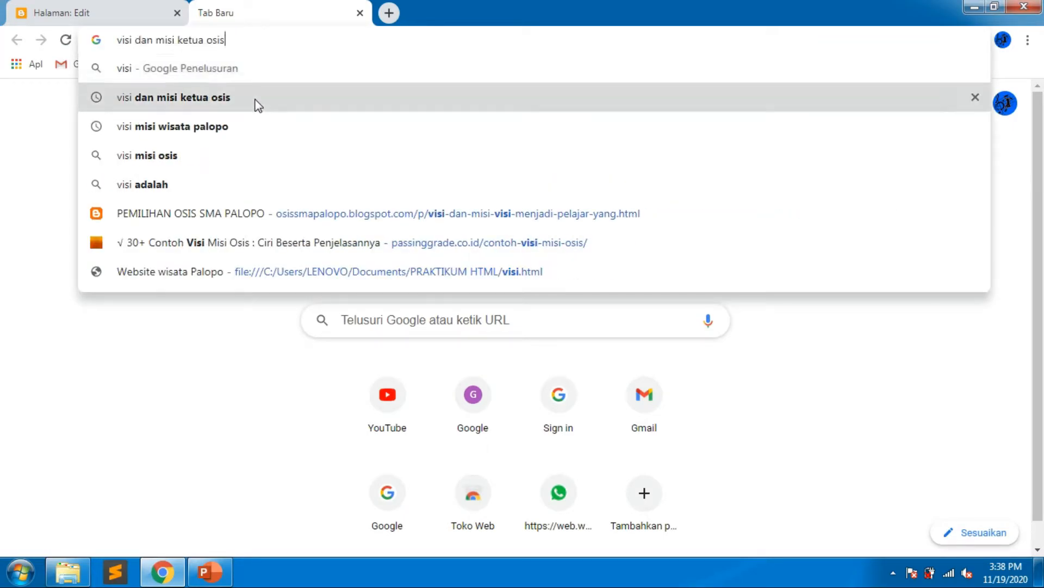
left_click(256, 101)
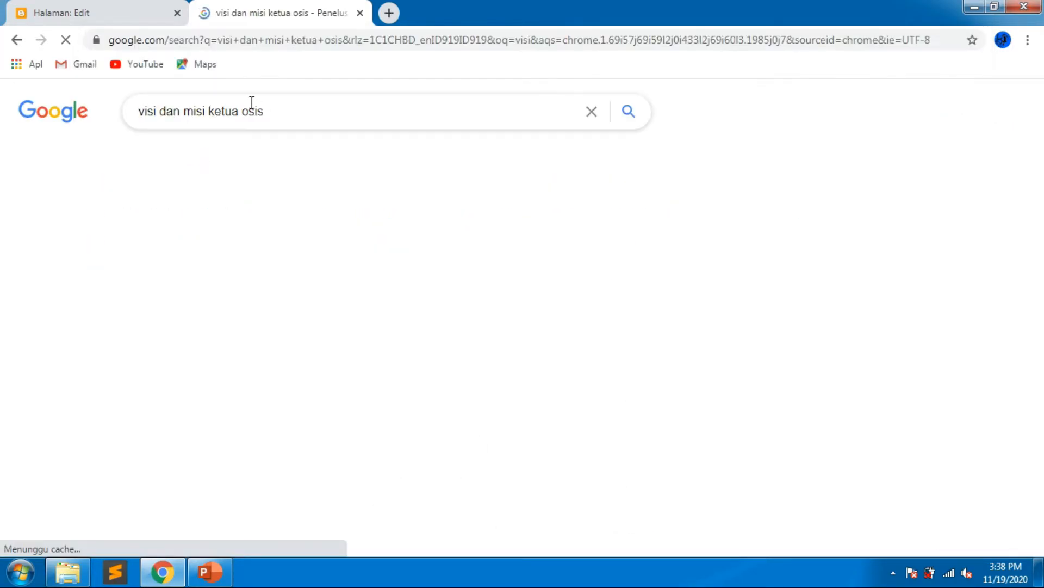
left_click(250, 237)
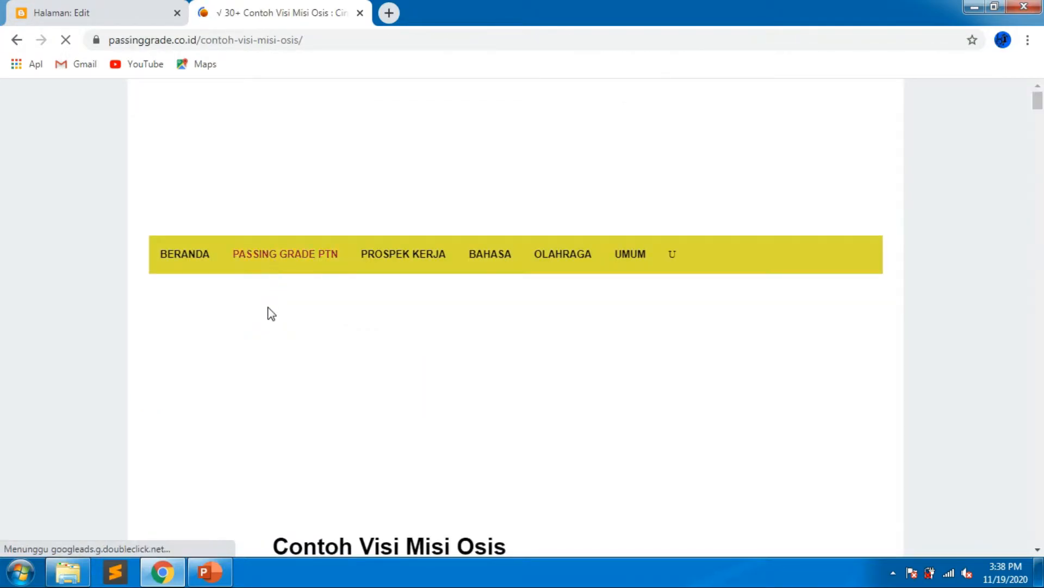
Select the first example's Visi and Misi text in the article and switch back to the page editor.
scroll(266, 316, "down", 8)
scroll(264, 313, "down", 10)
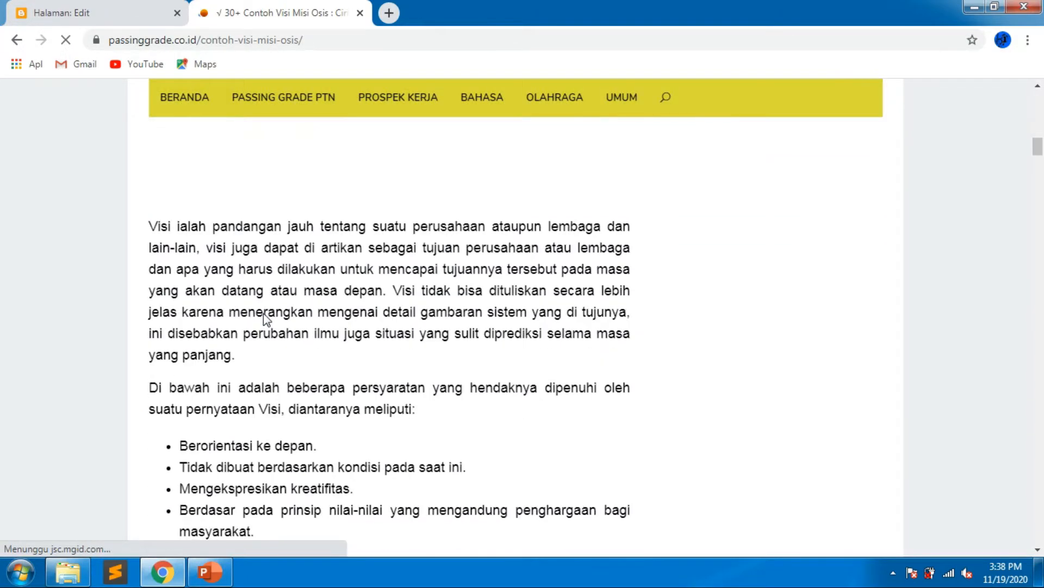
scroll(228, 330, "down", 6)
scroll(226, 333, "up", 2)
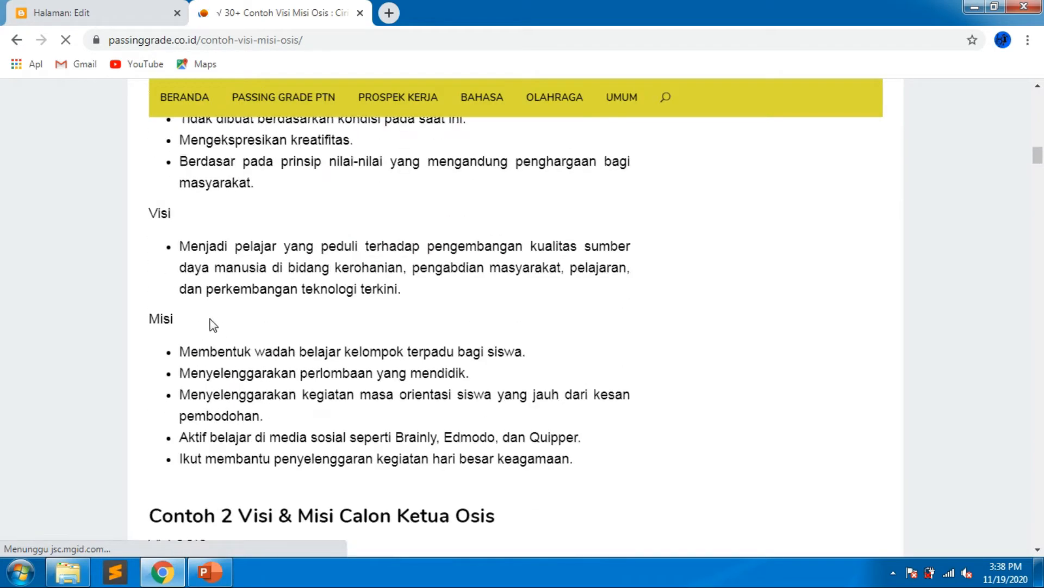
left_click_drag(152, 210, 615, 471)
key("ctrl+c")
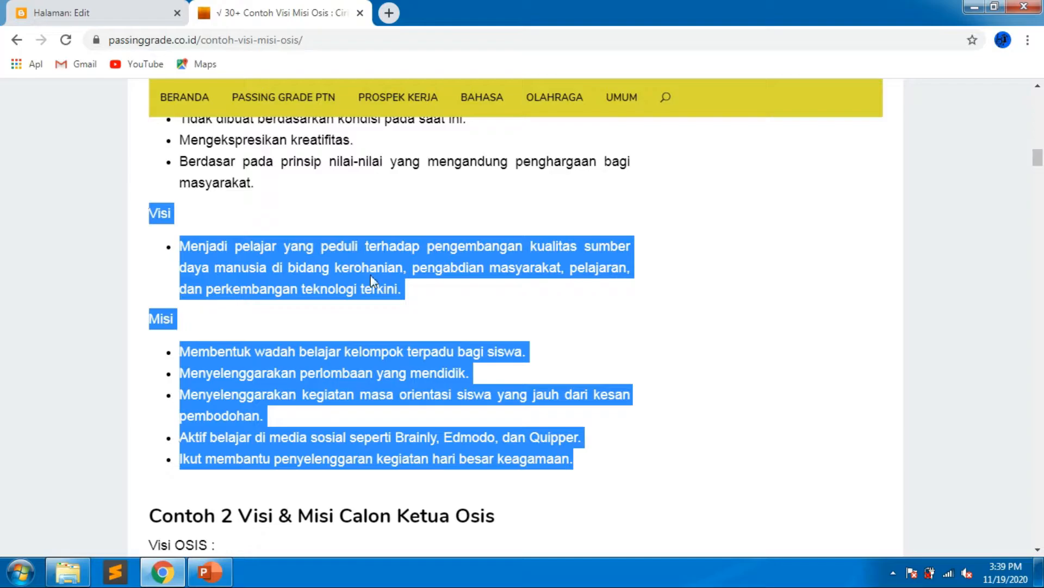
left_click(71, 14)
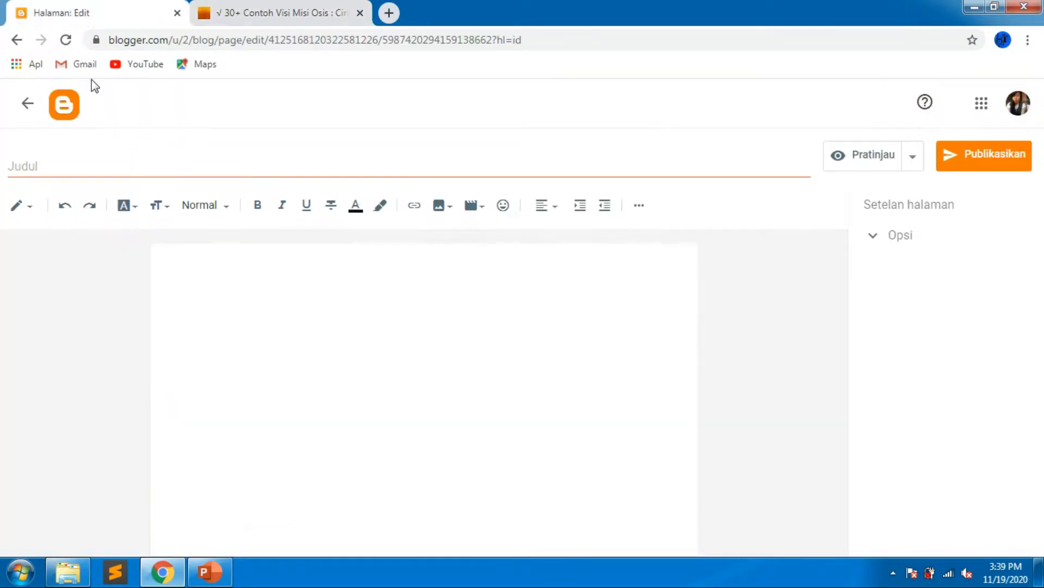
Type the heading VISI DAN MISI in the new page's body and paste the copied Visi and Misi text below it.
left_click(227, 276)
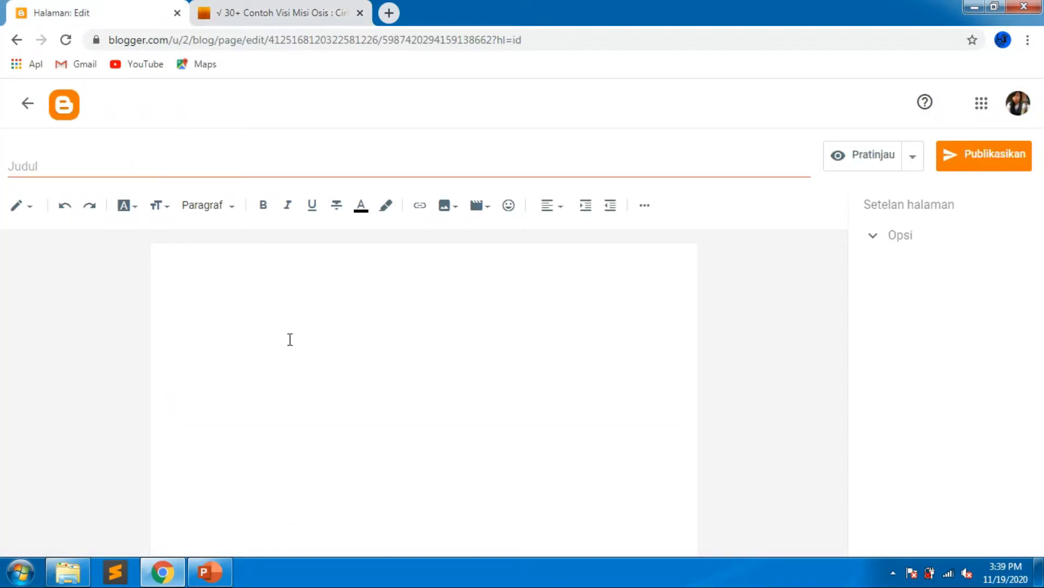
type("V")
key("Caps_Lock")
type("ISI DAN ")
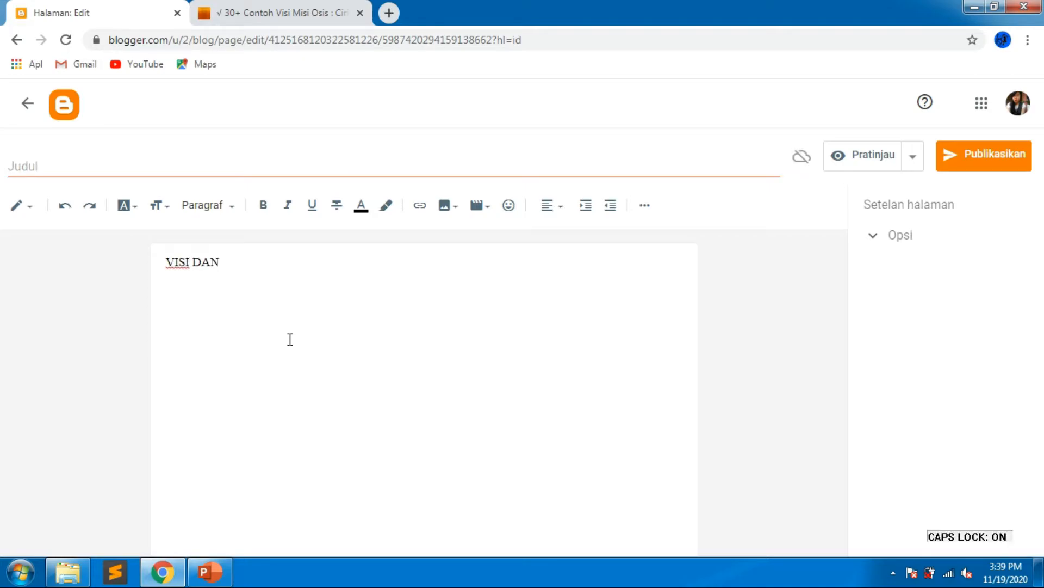
type("MISI")
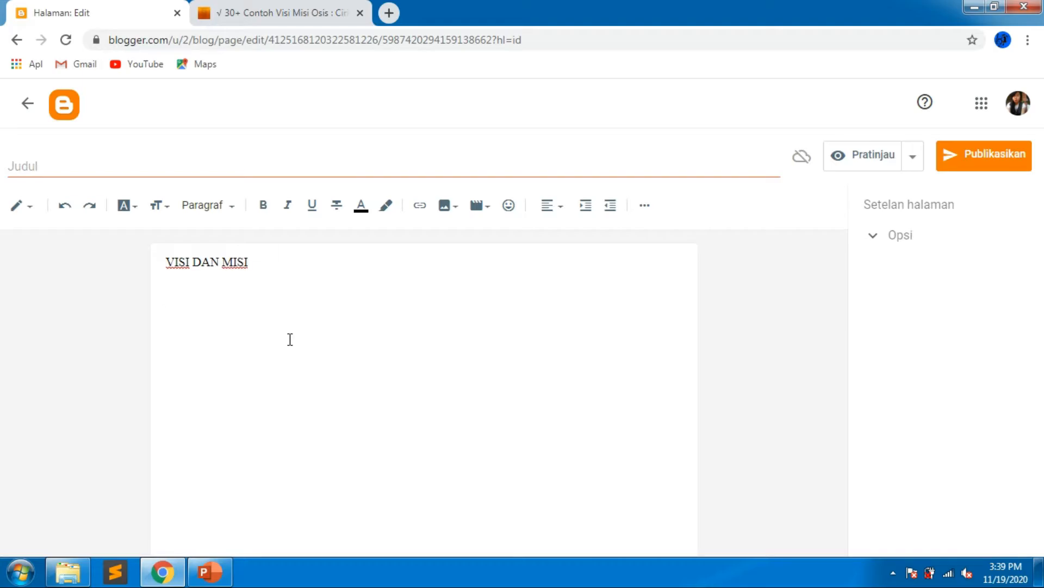
key("ctrl+v")
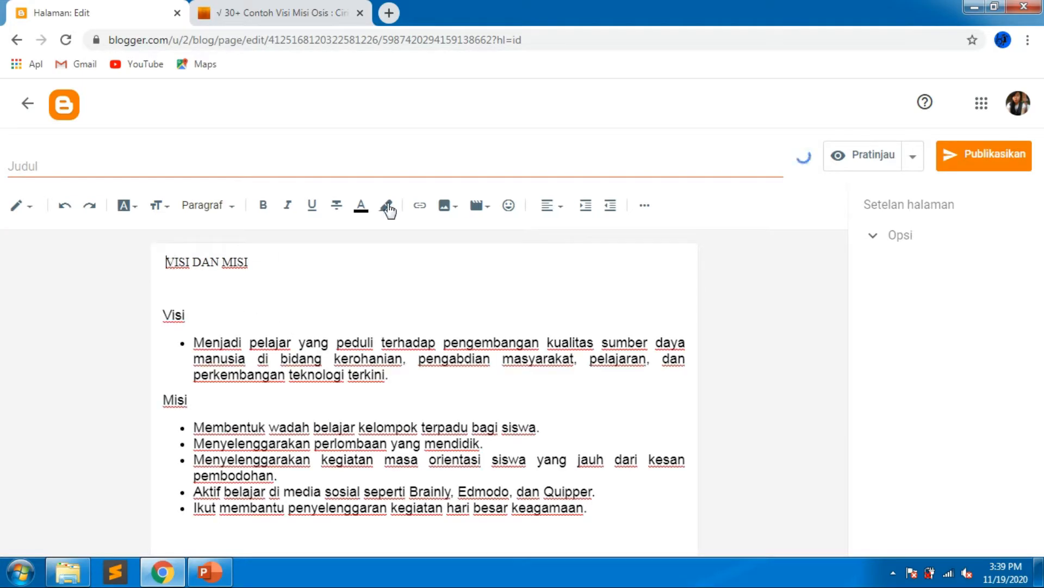
Center the heading, make it bold and set its size to Sedang.
left_click(552, 206)
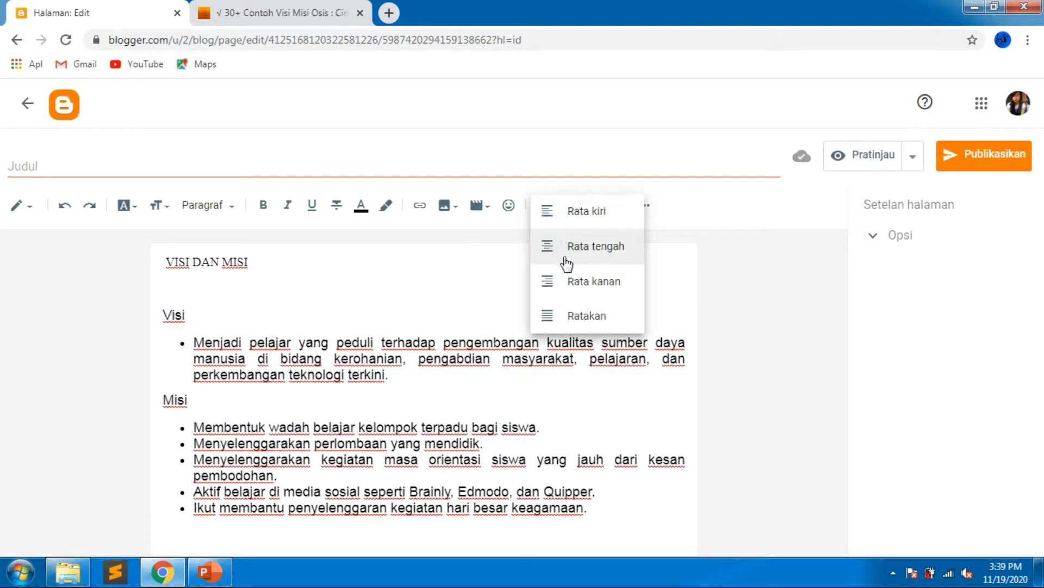
left_click(566, 264)
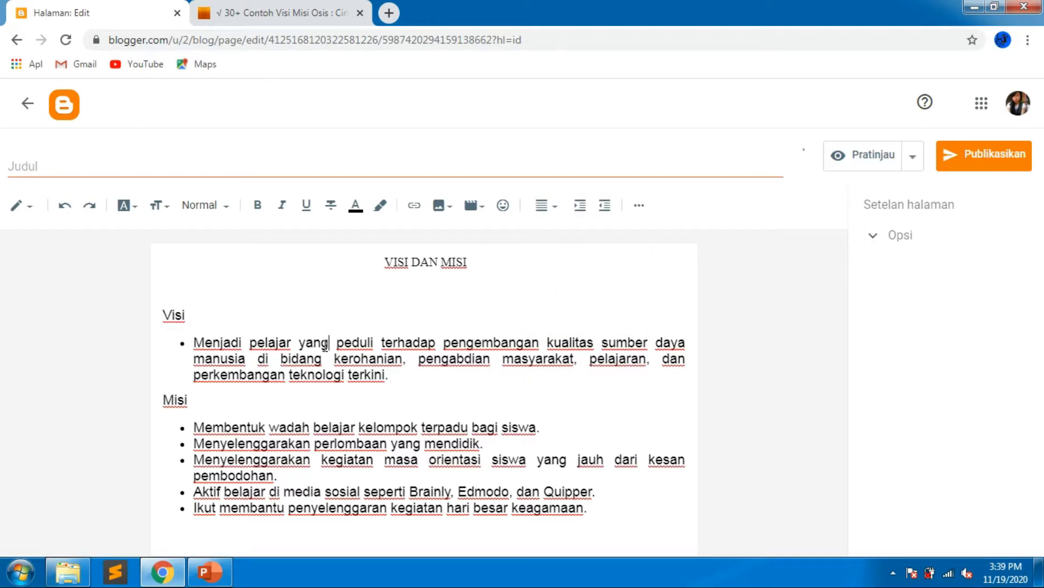
left_click_drag(384, 264, 469, 263)
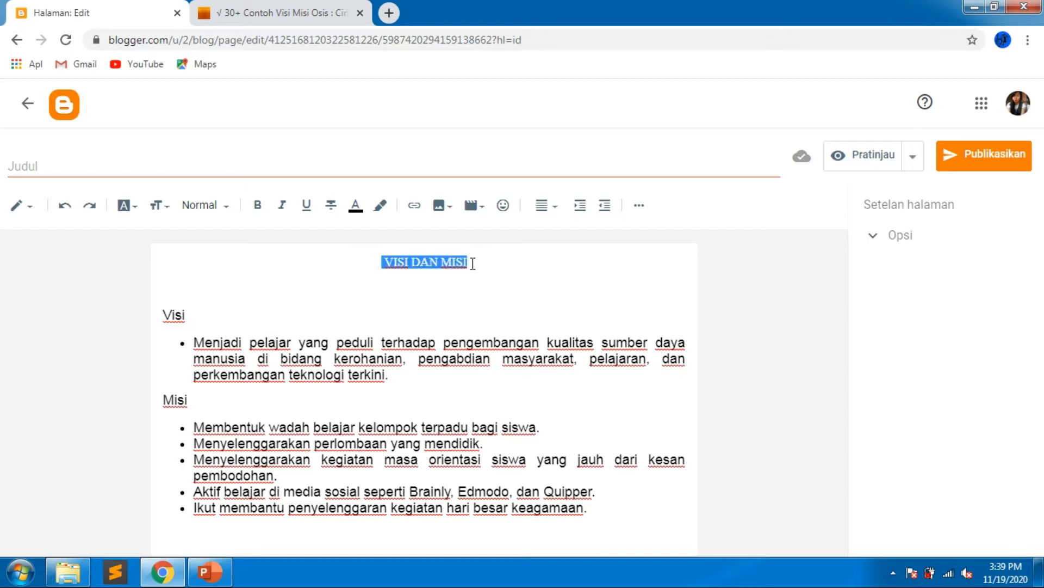
left_click(262, 206)
left_click(164, 206)
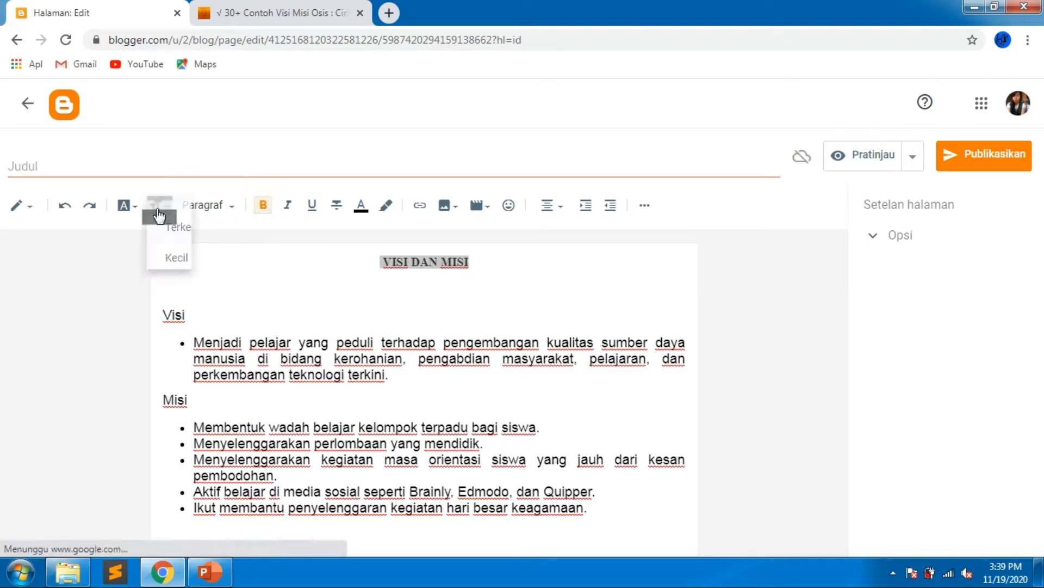
left_click(185, 332)
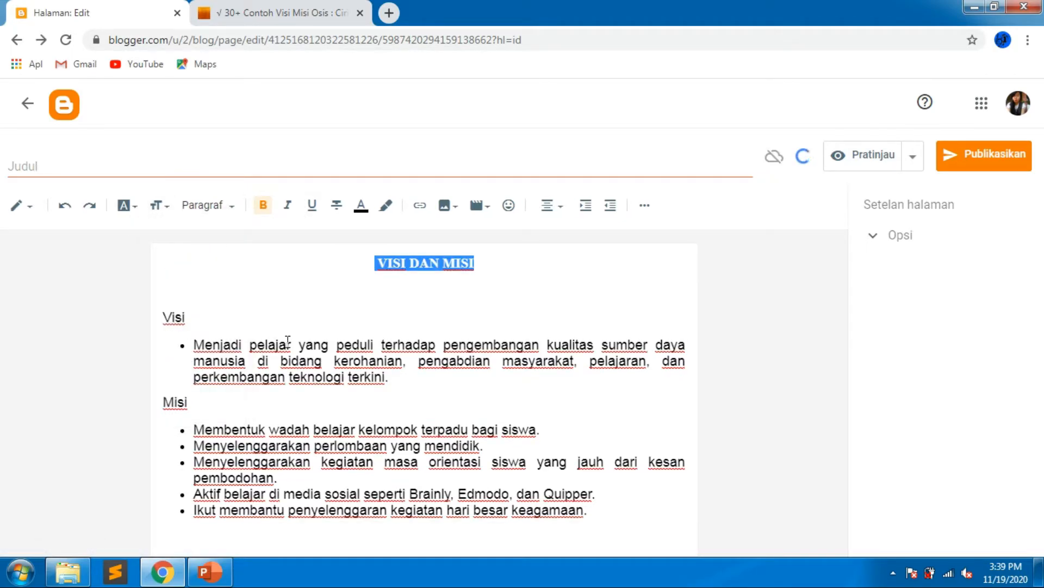
Extend the heading to read VISI DAN MISI CALON NO. 1.
left_click(317, 321)
left_click(522, 285)
type("CAL")
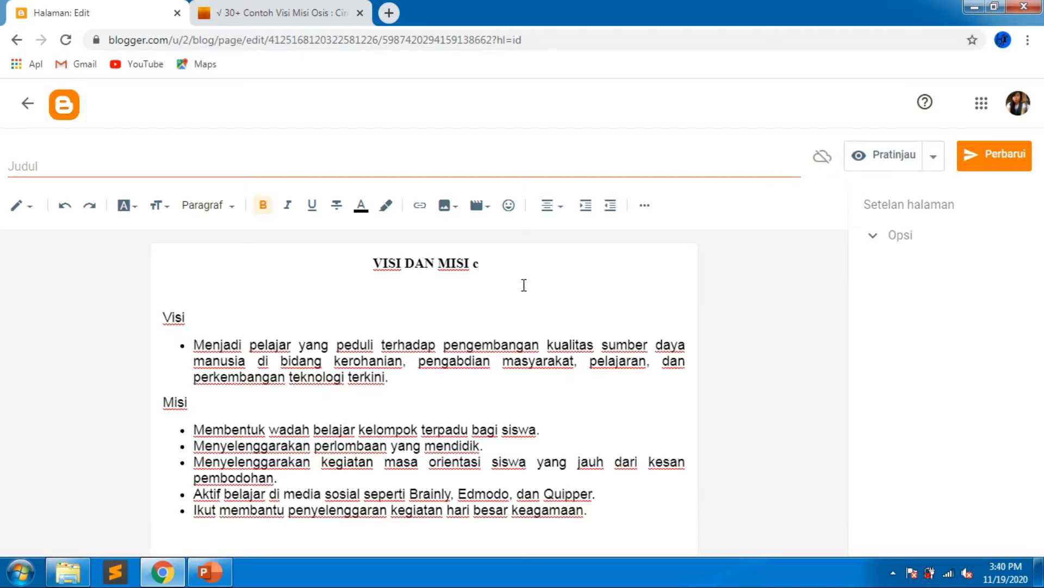
type("ON NO.")
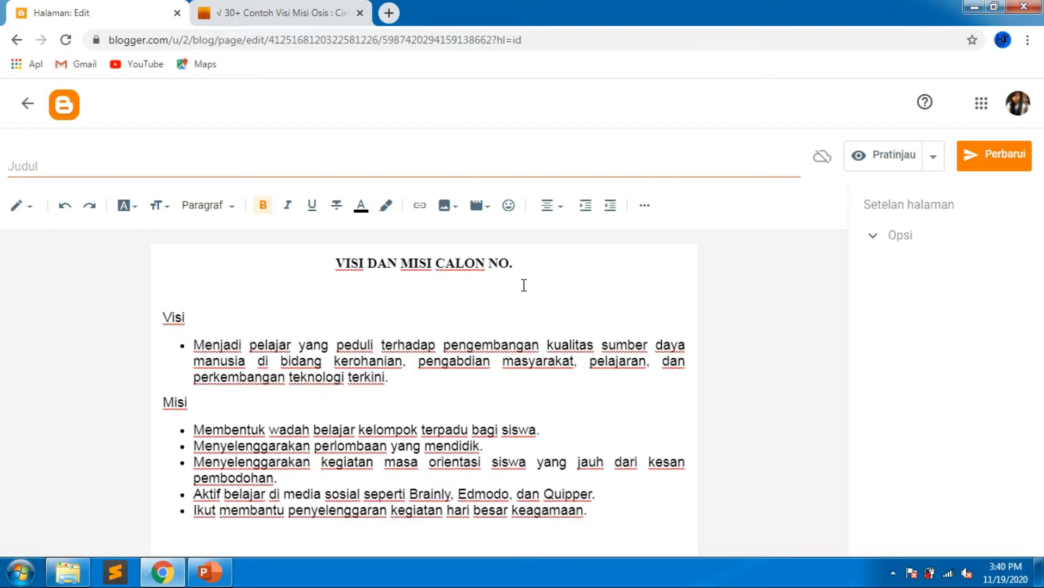
type("1")
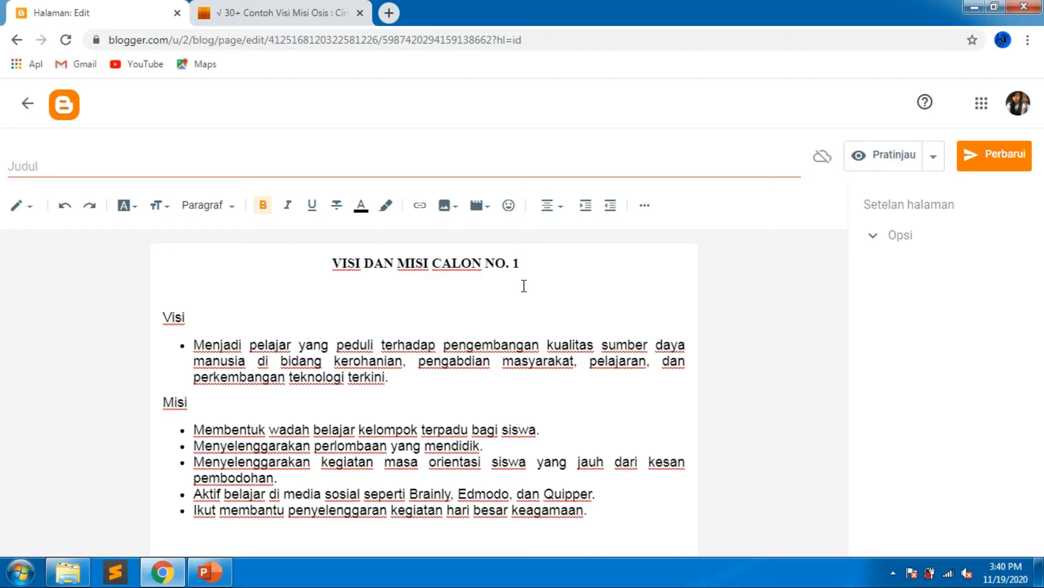
Publish the page, return to the pages list and start another new page.
left_click(989, 158)
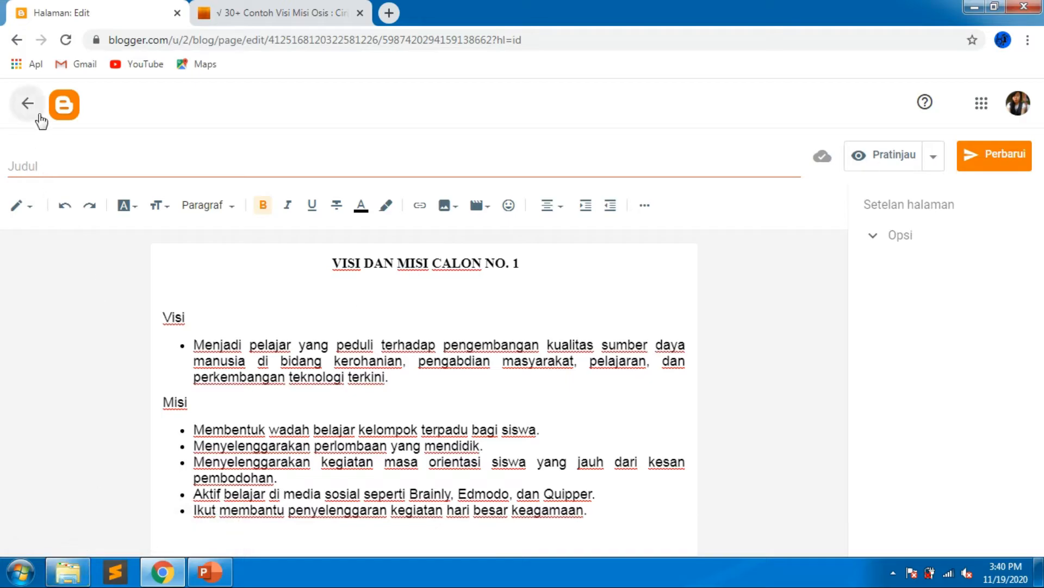
left_click(27, 104)
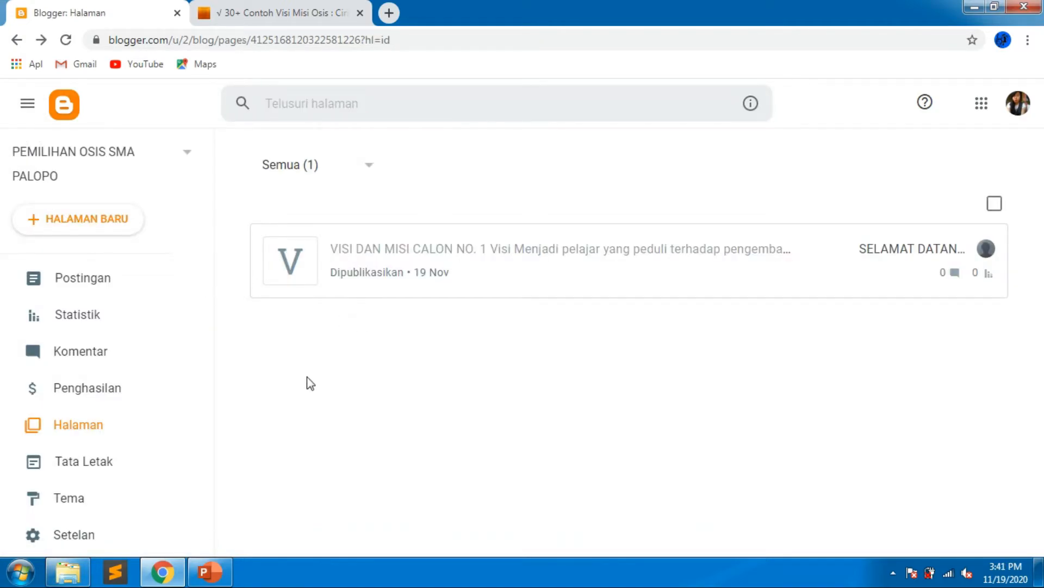
left_click(123, 226)
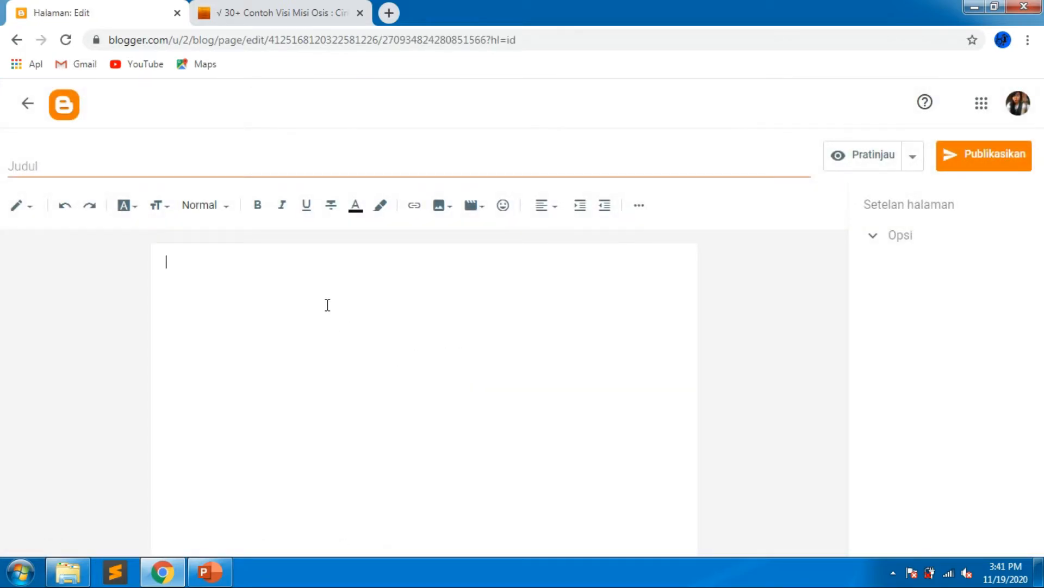
Type the heading VISI DAN MISI CALON NO. 2 on the new page and start a new line below it.
type("VISI DAN MISI CALON NO. 2")
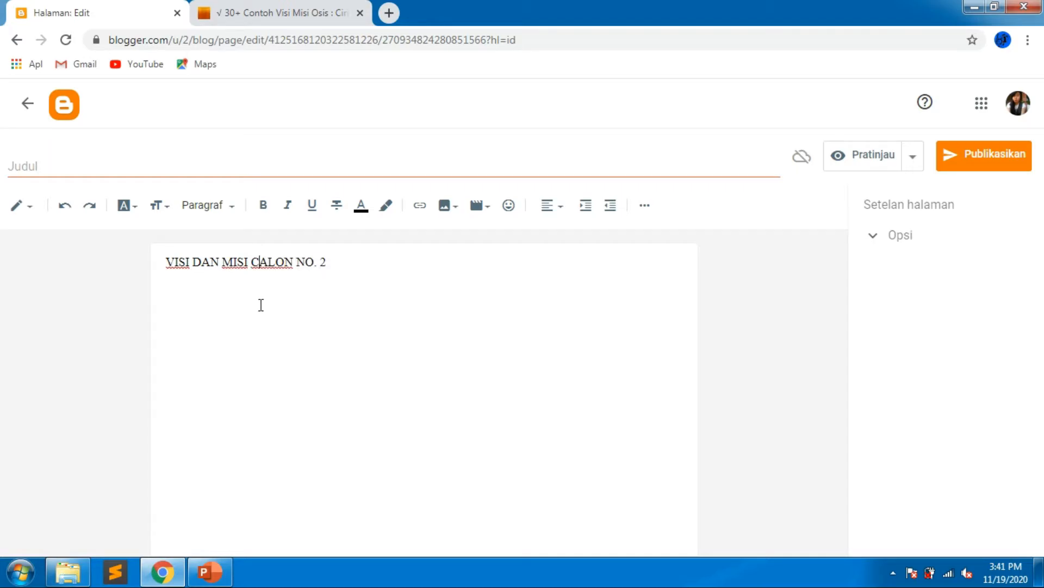
left_click(367, 263)
key("Return")
Copy the third example's Visi and Misi text from the passinggrade.co.id article and return to the page editor.
left_click(262, 11)
scroll(219, 311, "down", 7)
scroll(219, 311, "down", 10)
left_click_drag(146, 210, 426, 419)
key("ctrl+c")
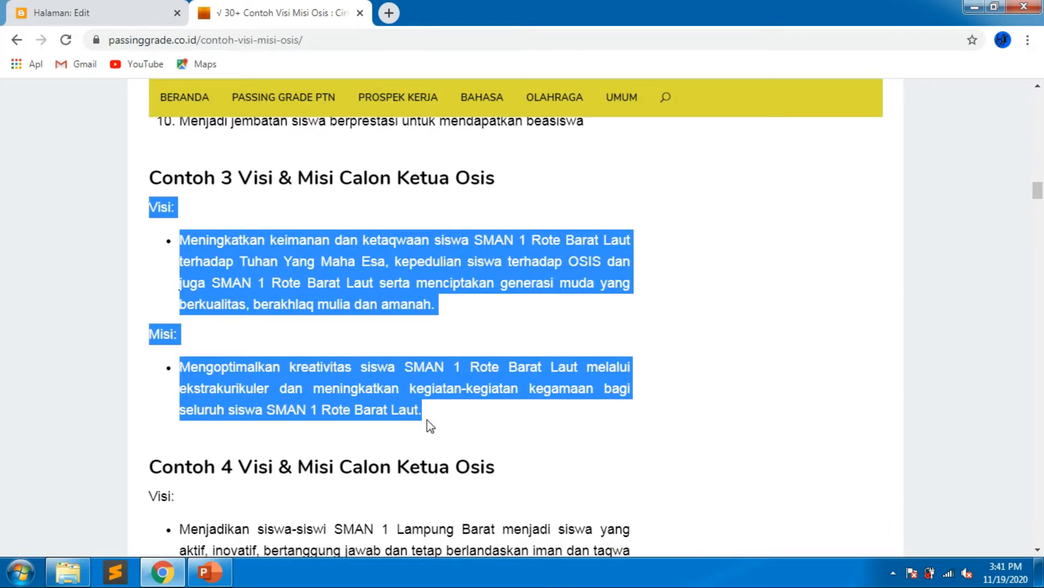
scroll(426, 420, "down", 9)
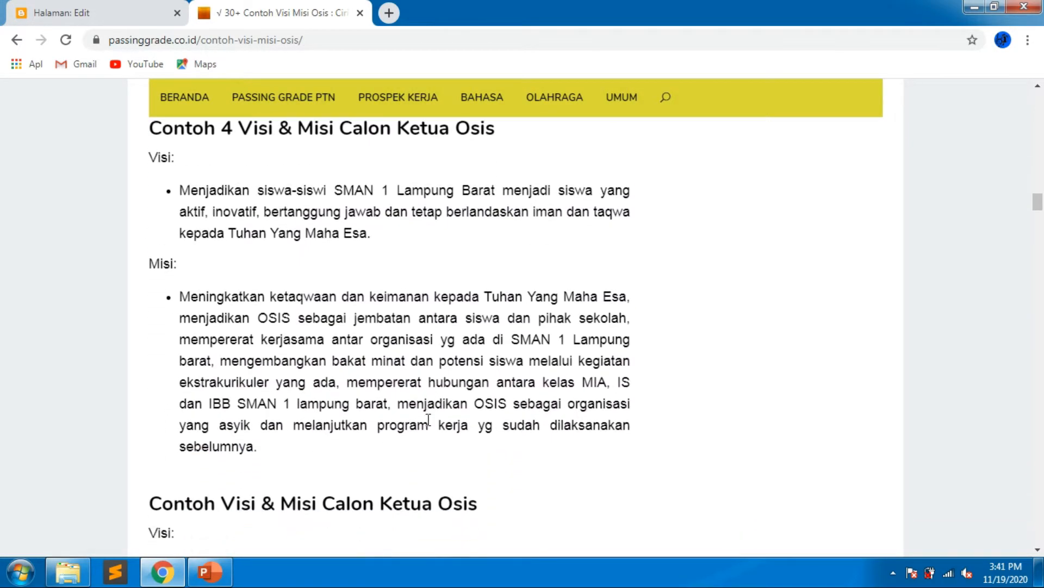
scroll(426, 419, "up", 11)
scroll(426, 419, "down", 2)
left_click(129, 12)
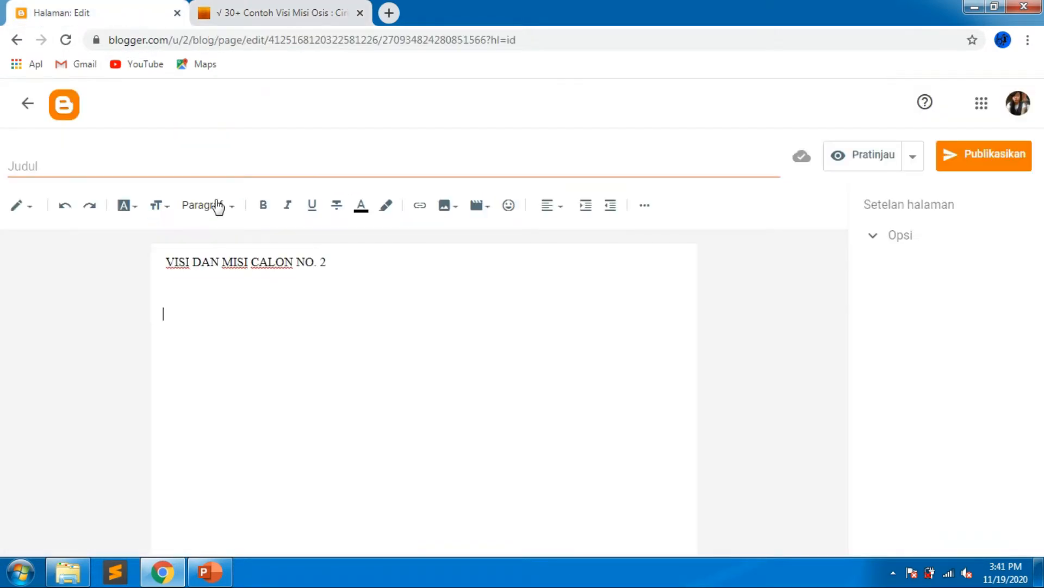
Paste the copied text below the heading, then center the heading, make it bold and set its size to Sedang.
key("ctrl+v")
left_click_drag(163, 264, 334, 263)
left_click(549, 215)
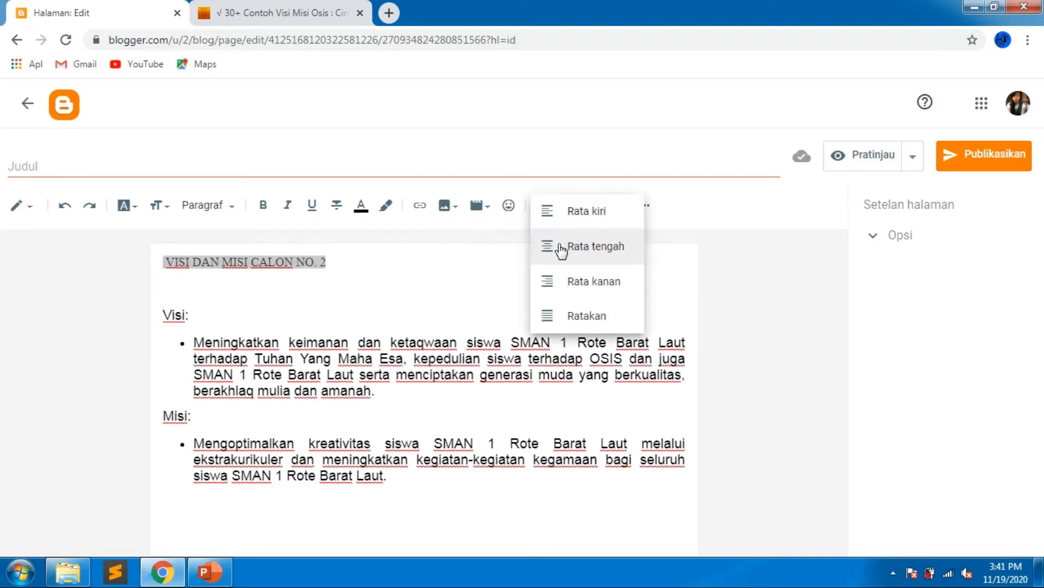
left_click(564, 264)
left_click(264, 205)
left_click(152, 213)
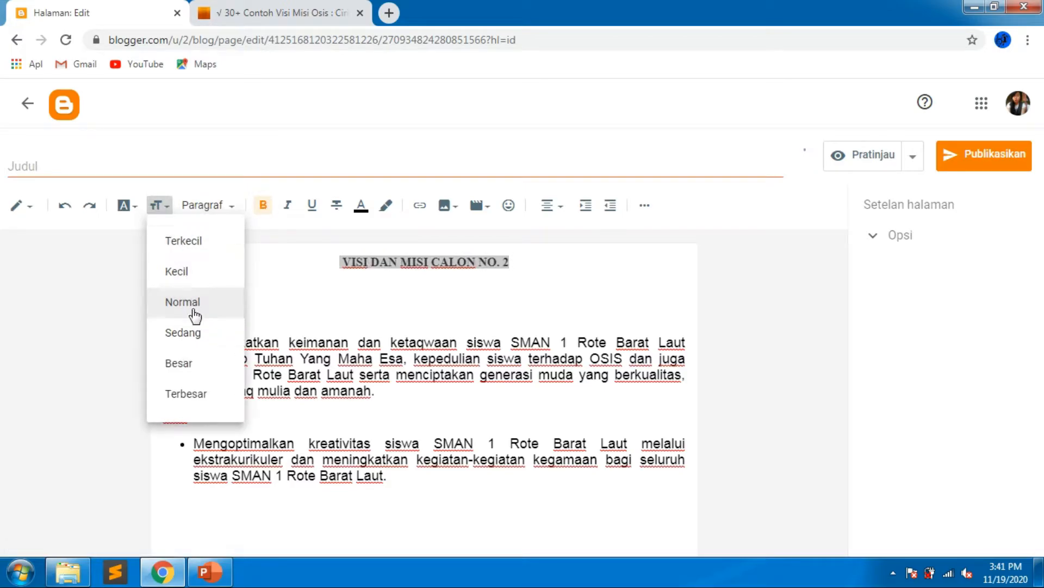
left_click(194, 338)
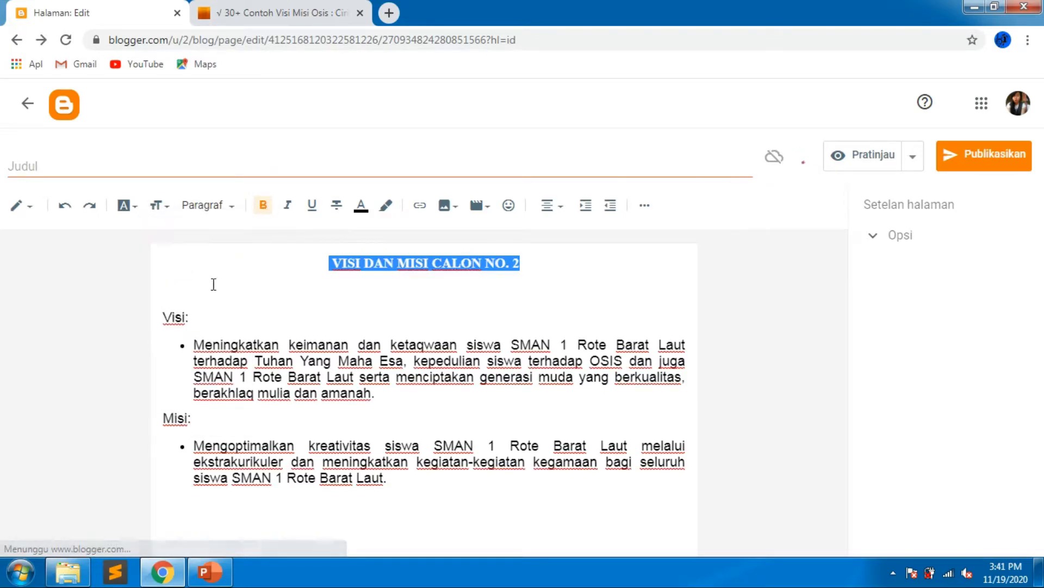
left_click(130, 205)
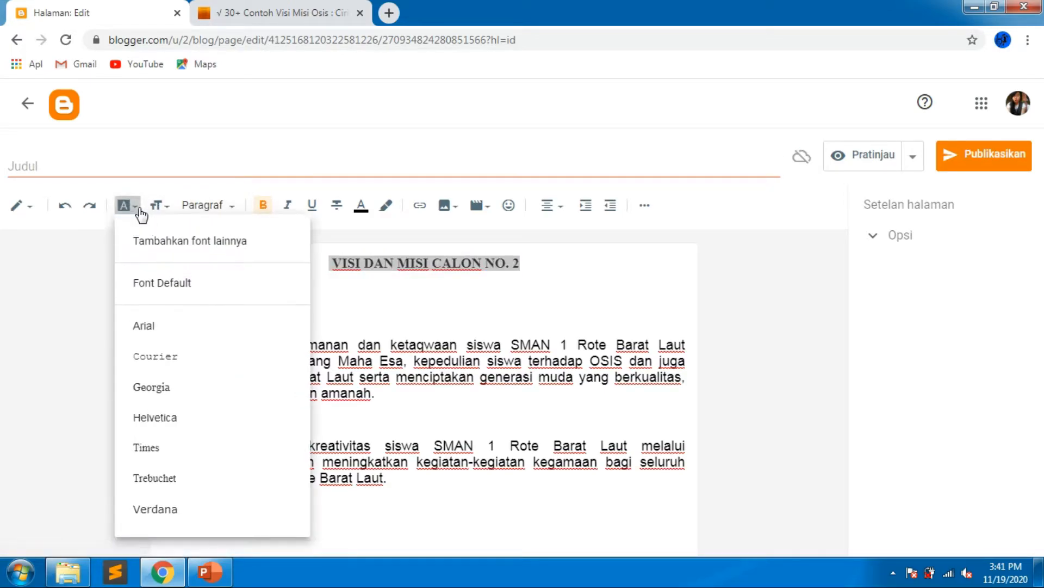
left_click(39, 358)
left_click(284, 294)
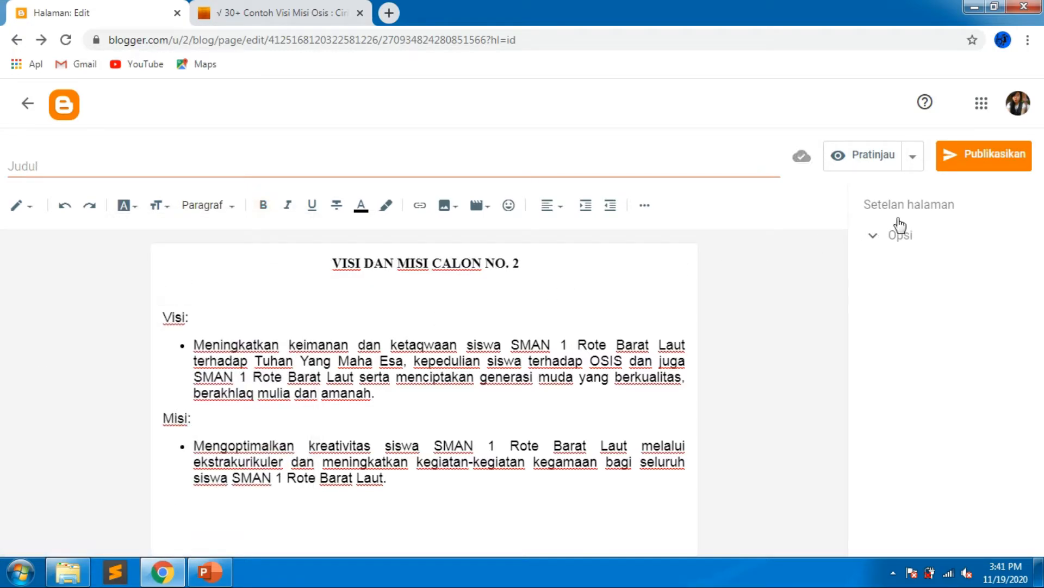
Publish the second vision-and-mission page and confirm the publication.
left_click(965, 161)
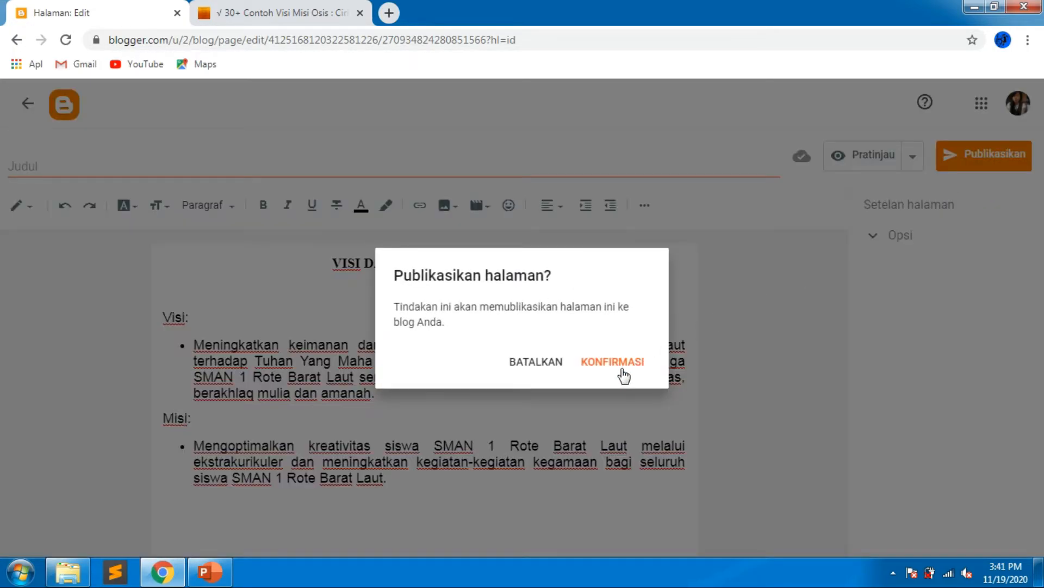
left_click(623, 374)
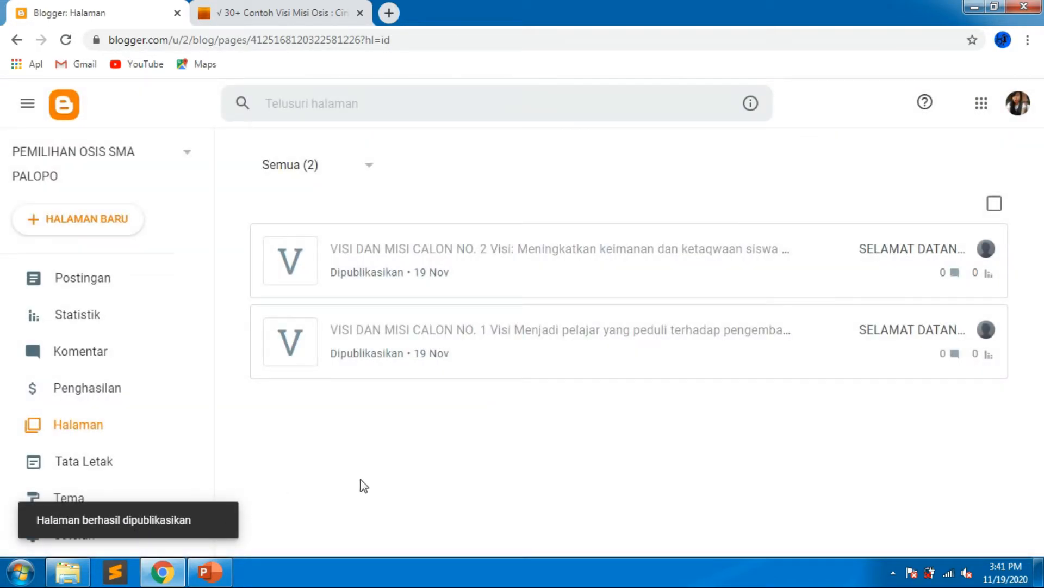
View the first candidate's vision-and-mission page on the live blog and select its web address.
mouse_move(782, 241)
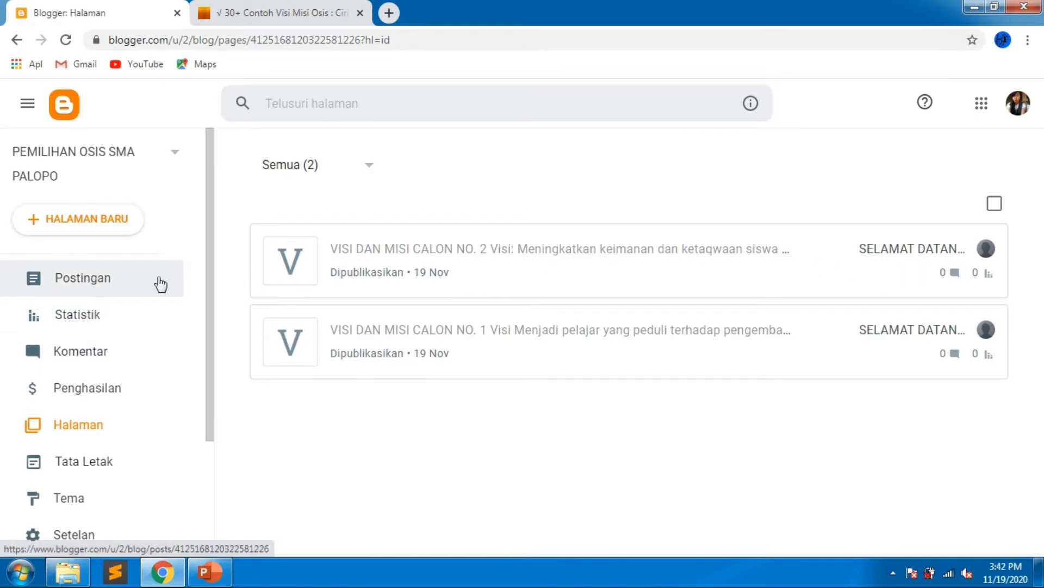
mouse_move(954, 253)
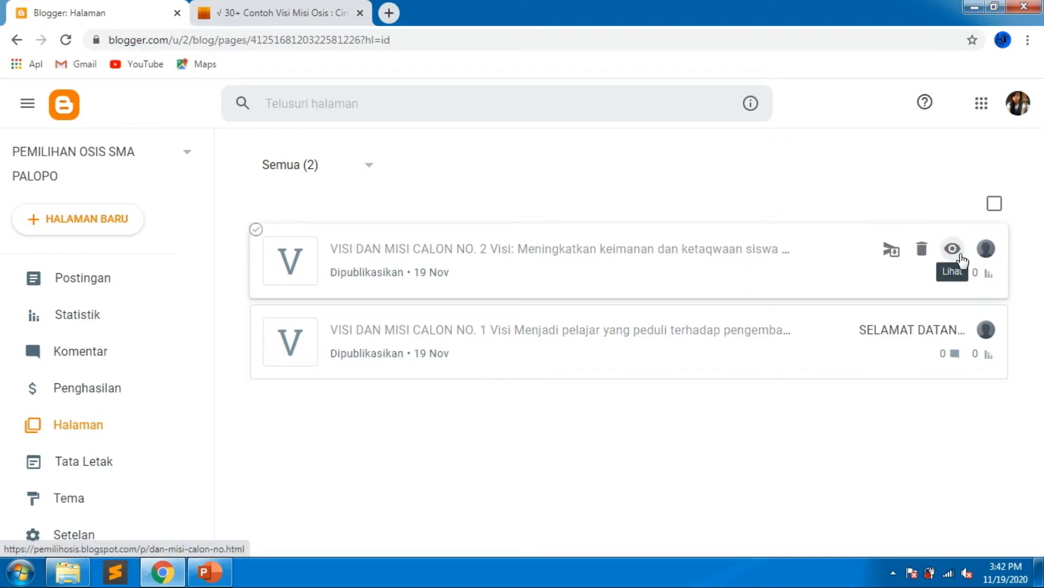
mouse_move(952, 342)
left_click(953, 331)
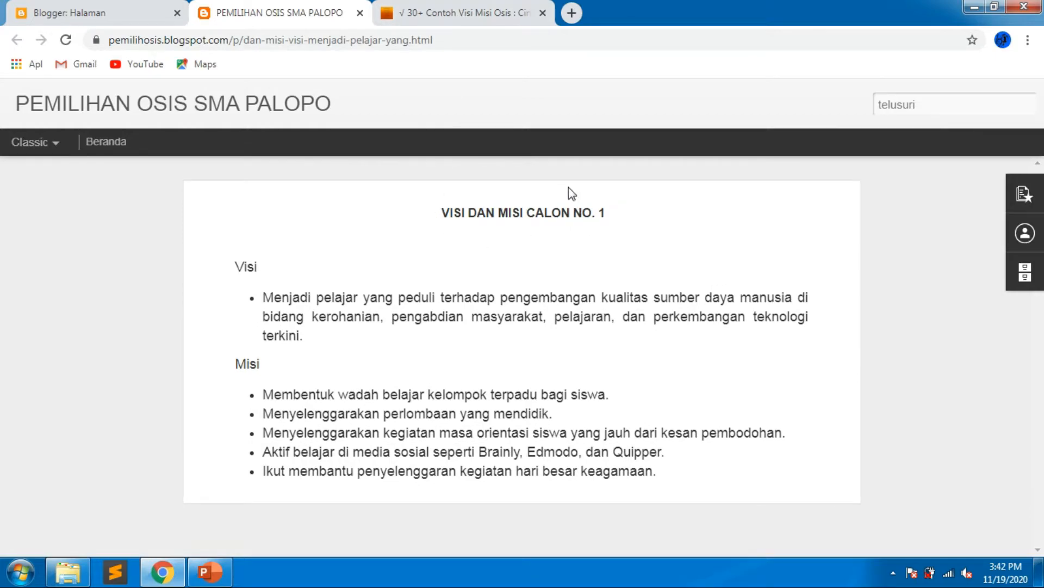
left_click(442, 42)
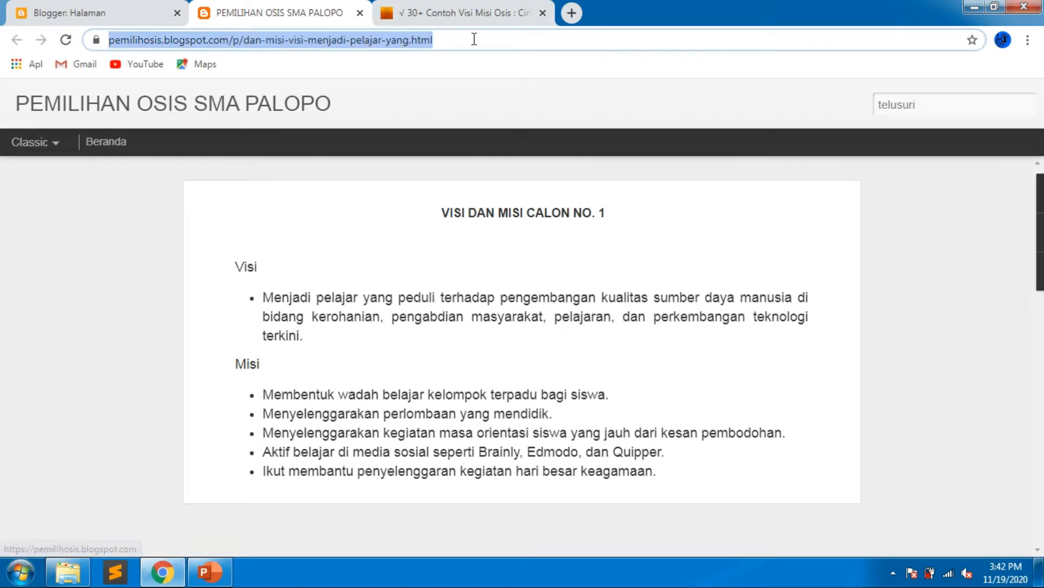
left_click(97, 9)
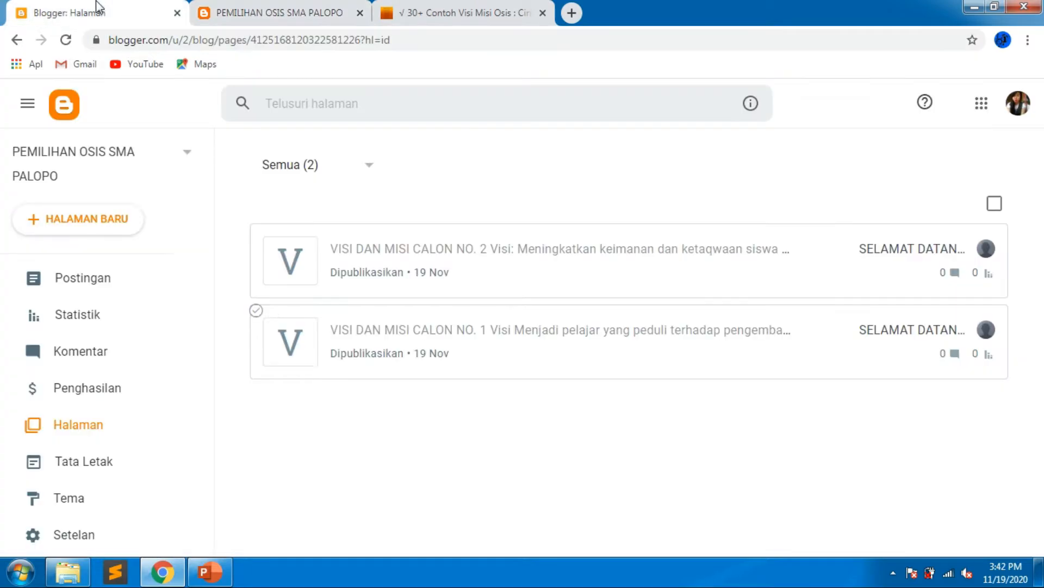
Open the candidates post in the editor in a new tab from the posts list.
left_click(103, 283)
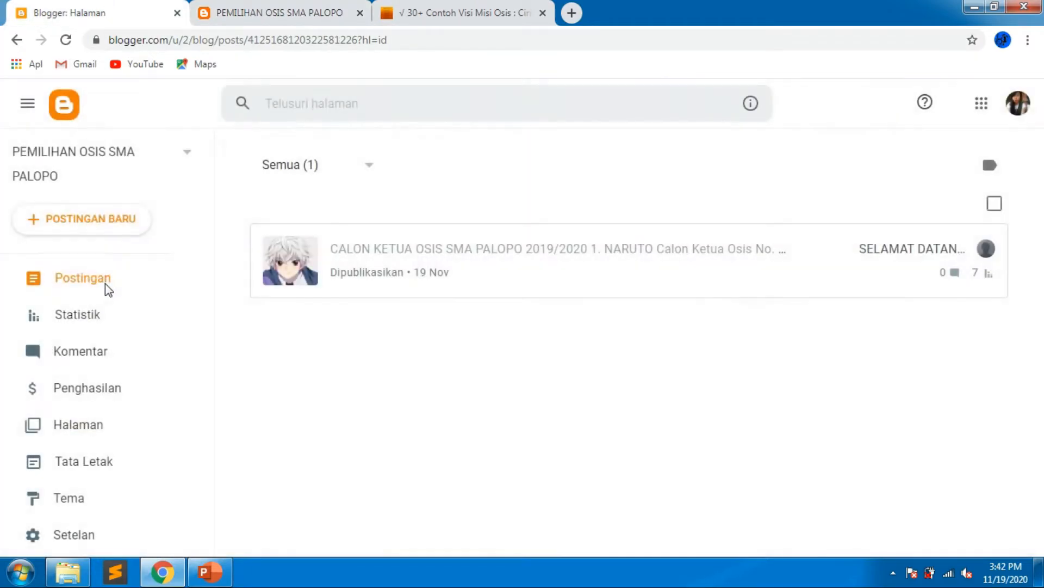
right_click(439, 254)
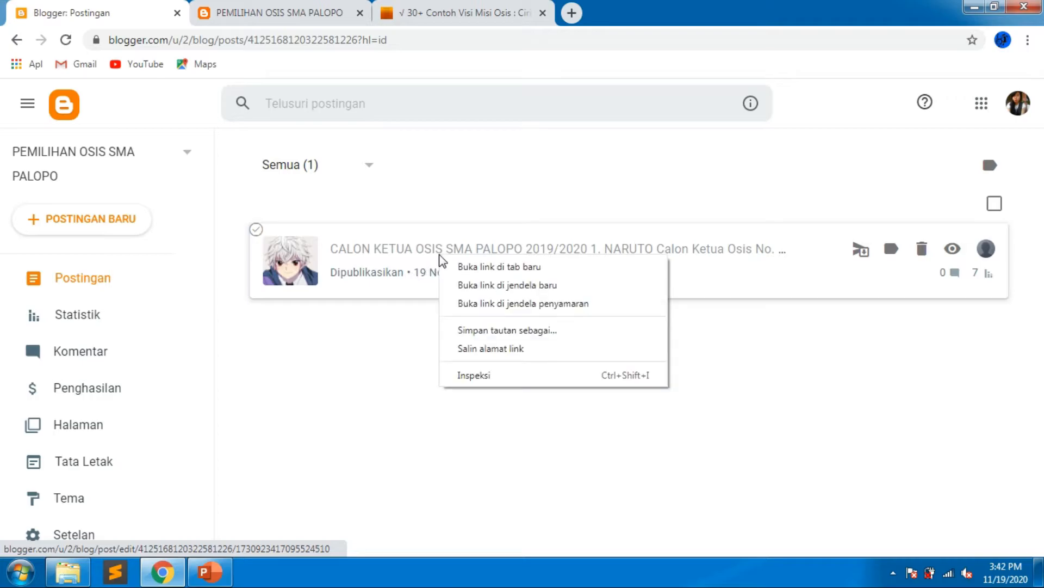
left_click(475, 267)
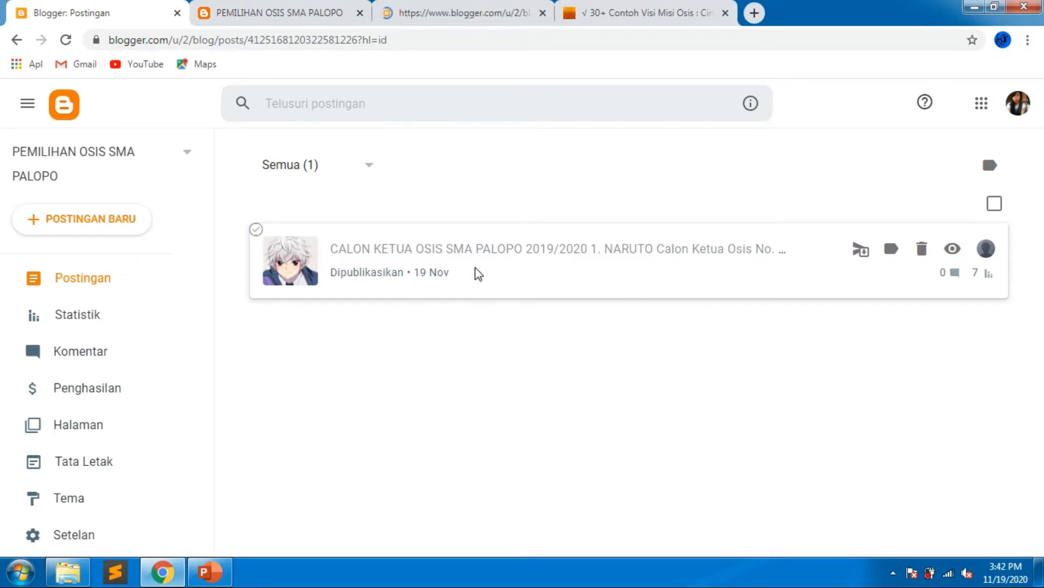
left_click(456, 8)
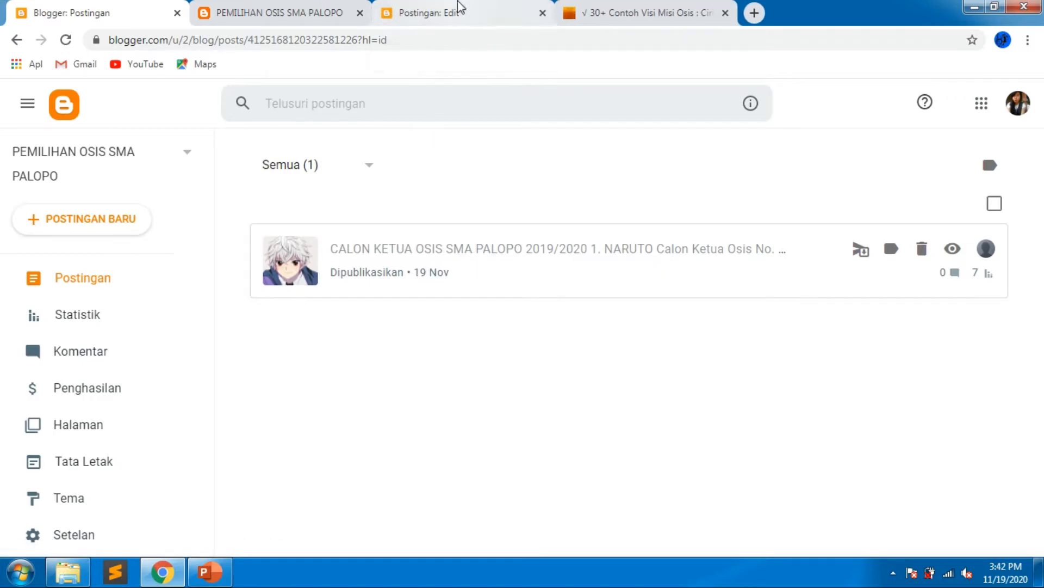
Add a "VISI DAN MISI" line below the first candidate's caption in the candidates post.
scroll(408, 282, "down", 1)
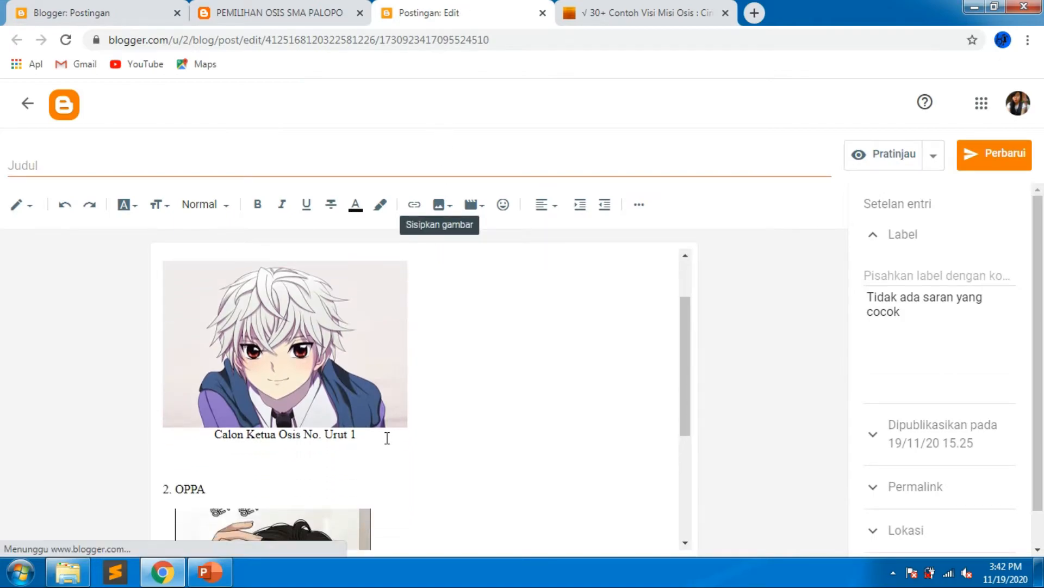
key("Return")
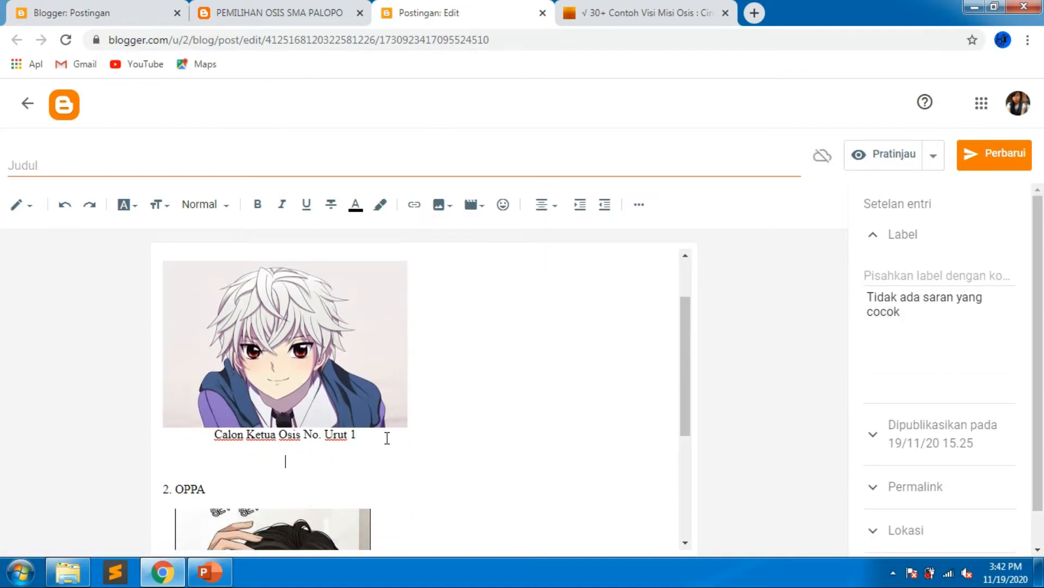
type("VISI")
key("BackSpace")
key("BackSpace")
type("SI DAN MISI")
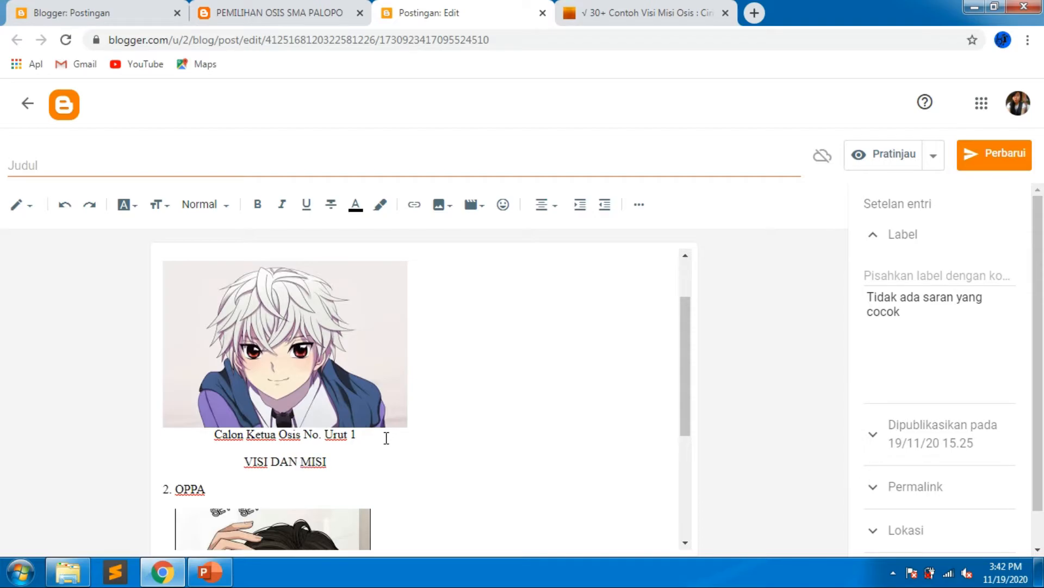
Insert an empty line between the first candidate's VISI DAN MISI text and the second candidate's heading.
scroll(386, 438, "down", 1)
left_click(165, 415)
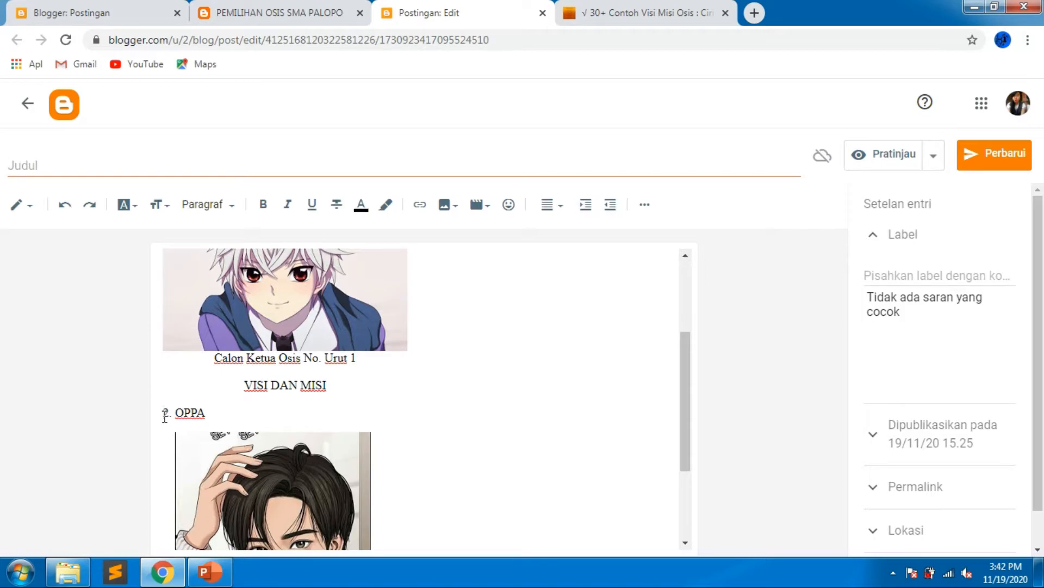
key("Return")
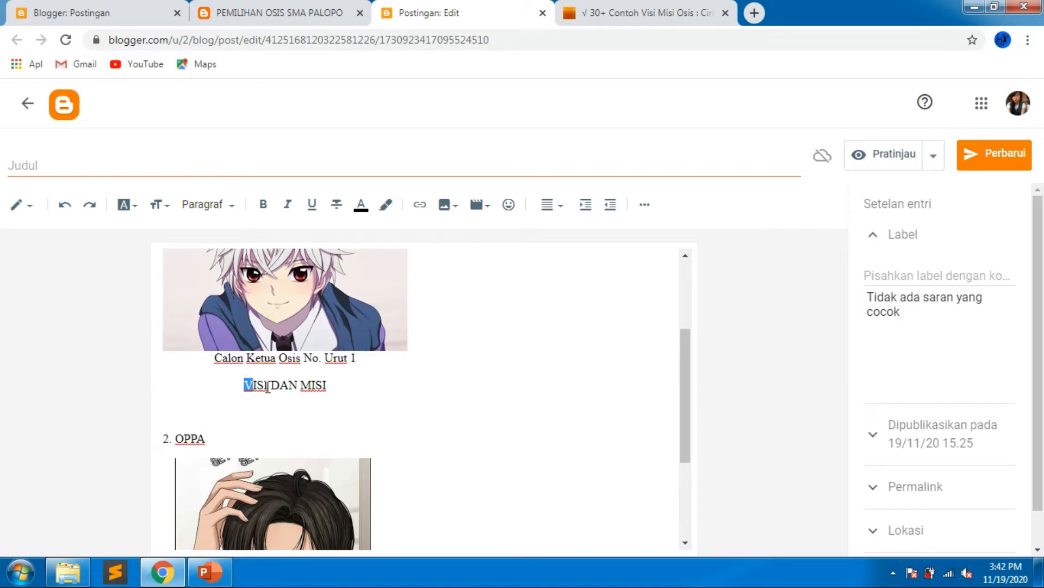
Link the first VISI DAN MISI text to the first candidate's vision-and-mission page, opening in a new window.
left_click_drag(249, 386, 325, 385)
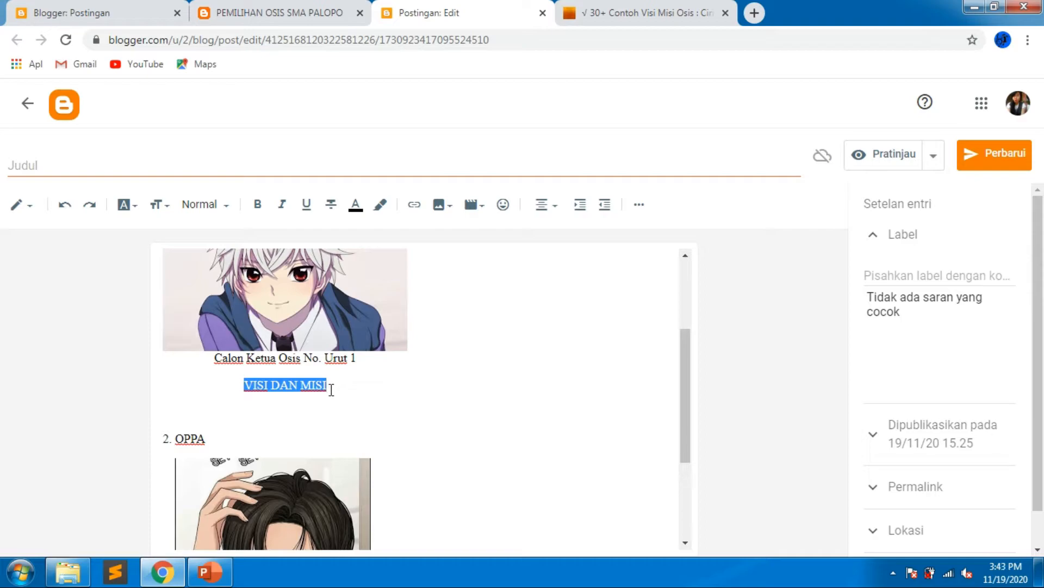
left_click(417, 208)
left_click(450, 298)
key("ctrl+v")
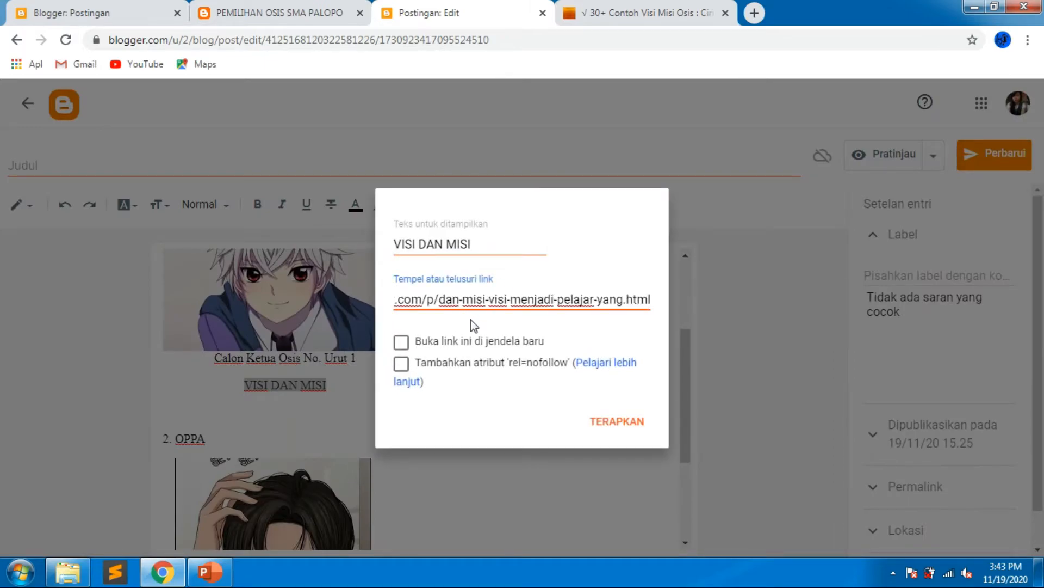
left_click(402, 344)
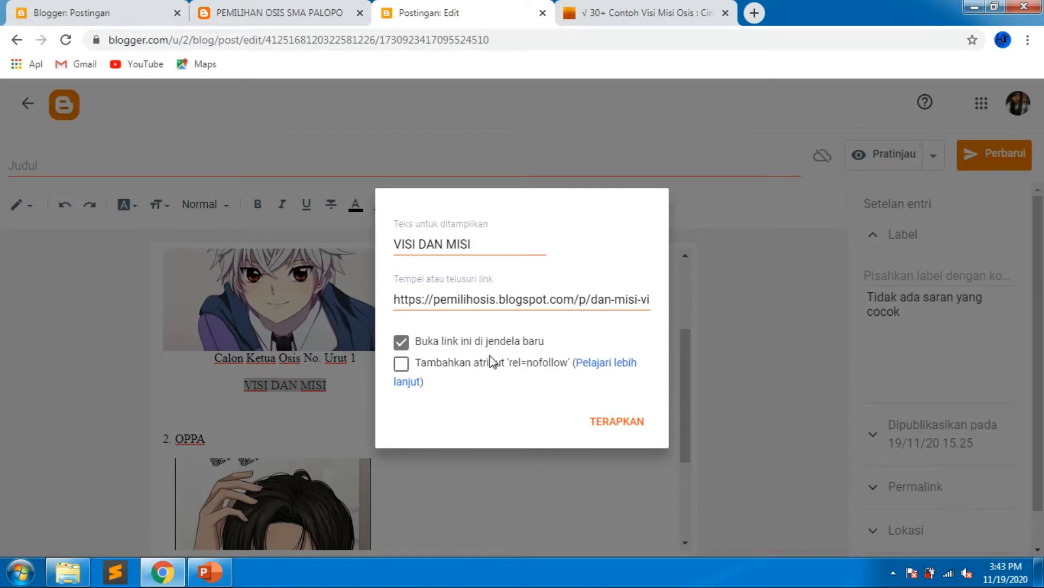
left_click(618, 428)
left_click(460, 413)
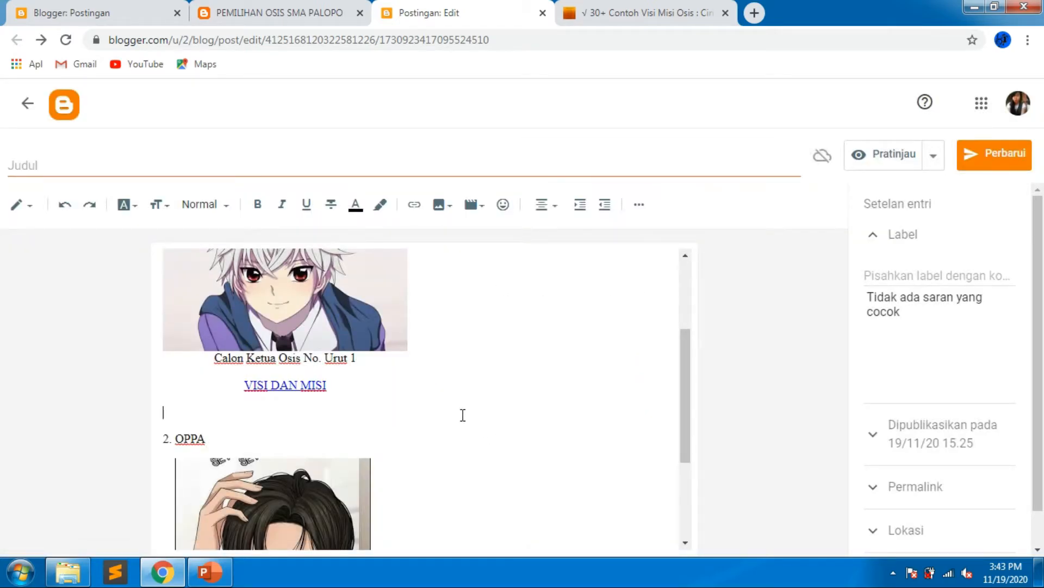
Open the second candidate's vision-and-mission page on the live blog from the pages list and select its web address.
scroll(324, 437, "down", 3)
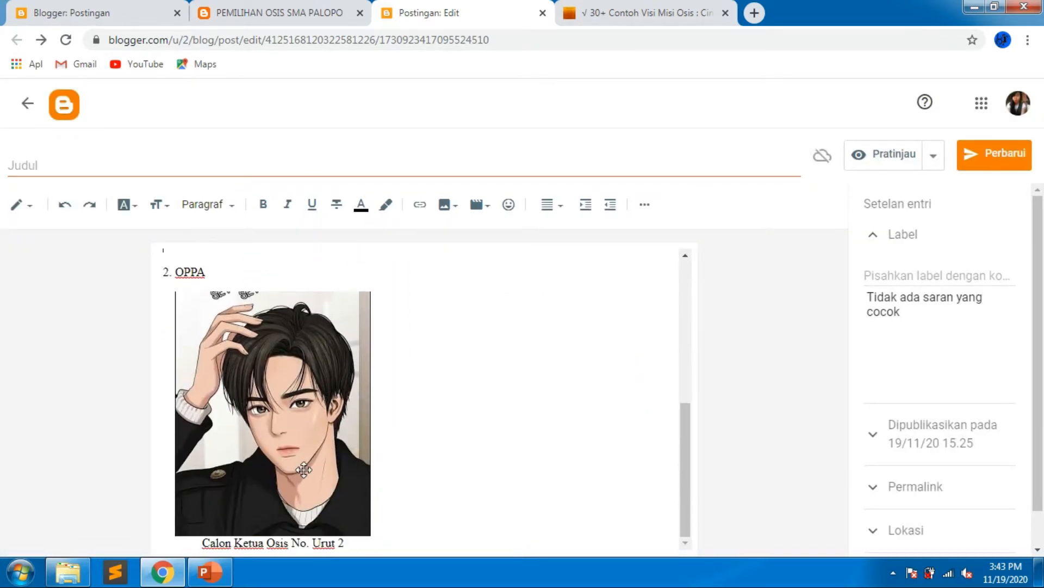
left_click(315, 10)
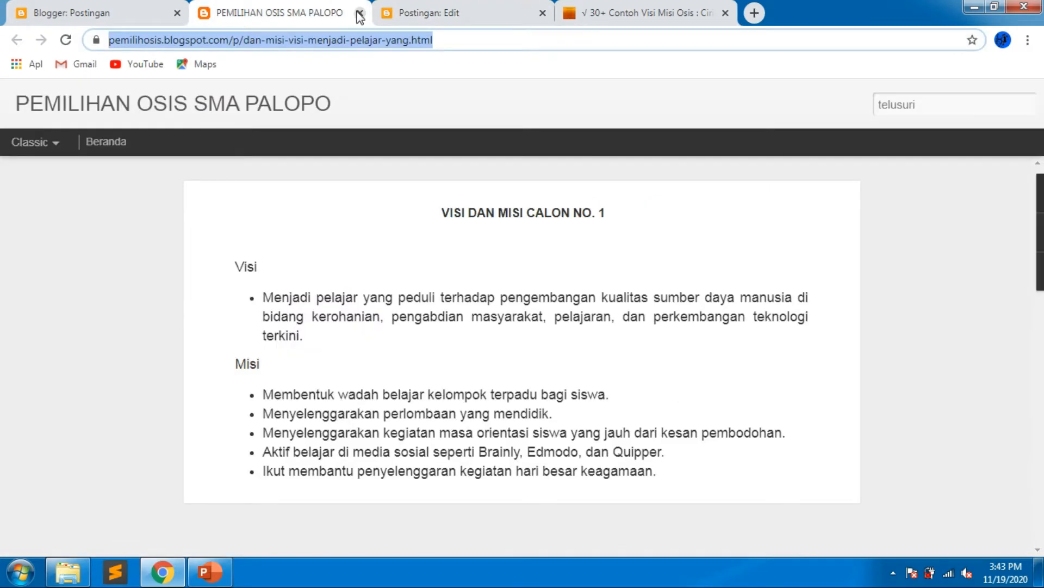
left_click(360, 13)
left_click(114, 10)
left_click(103, 434)
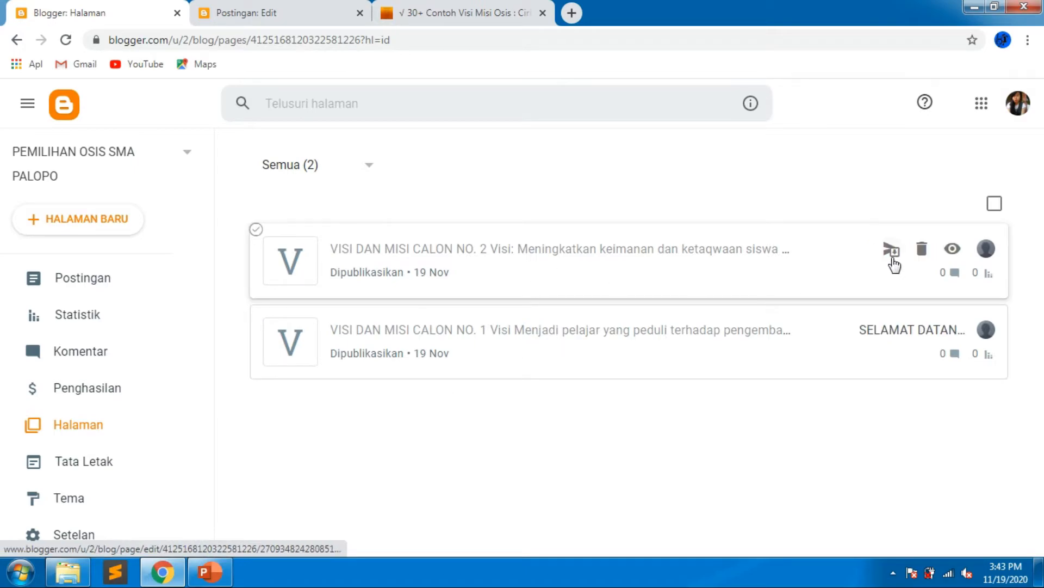
left_click(953, 249)
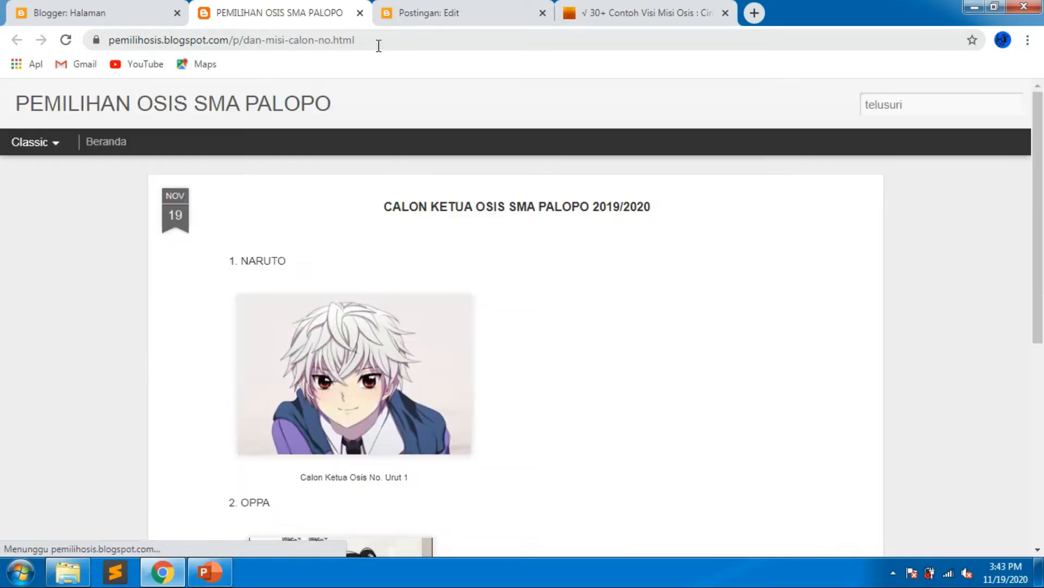
left_click(378, 42)
key("ctrl+c")
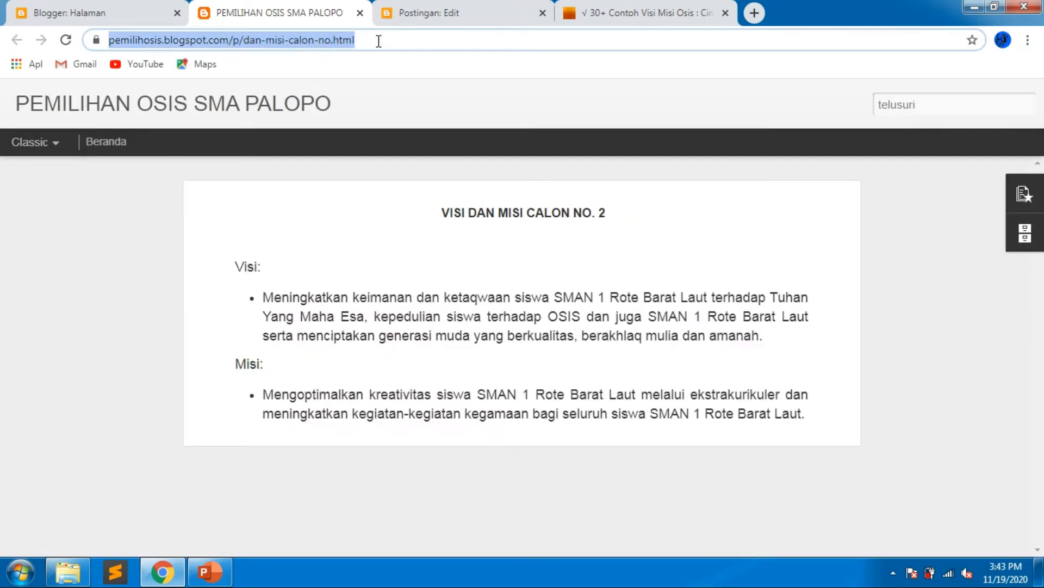
Add a "VISI DAN MISI" line below the second candidate's caption in the post editor.
left_click(412, 17)
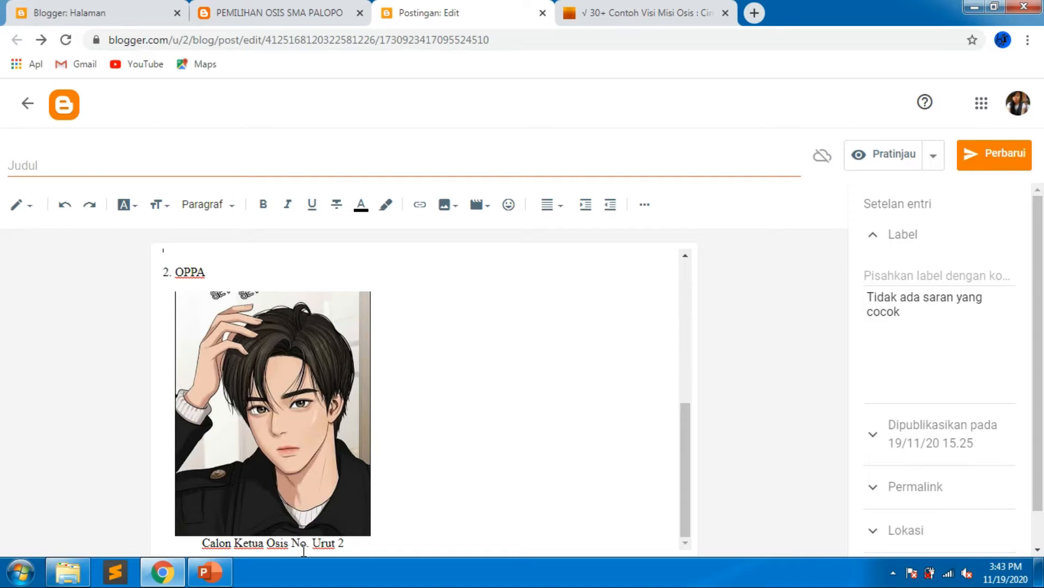
left_click(352, 544)
key("Return")
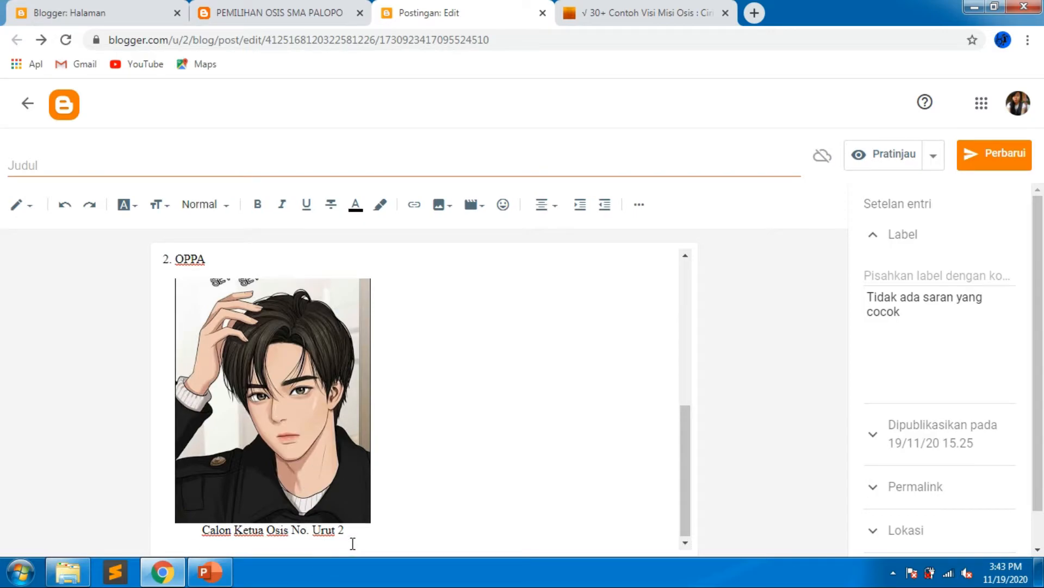
type("VISI DAN MISI")
Link the second VISI DAN MISI text to the second candidate's vision-and-mission page, opening in a new window.
scroll(353, 544, "up", 4)
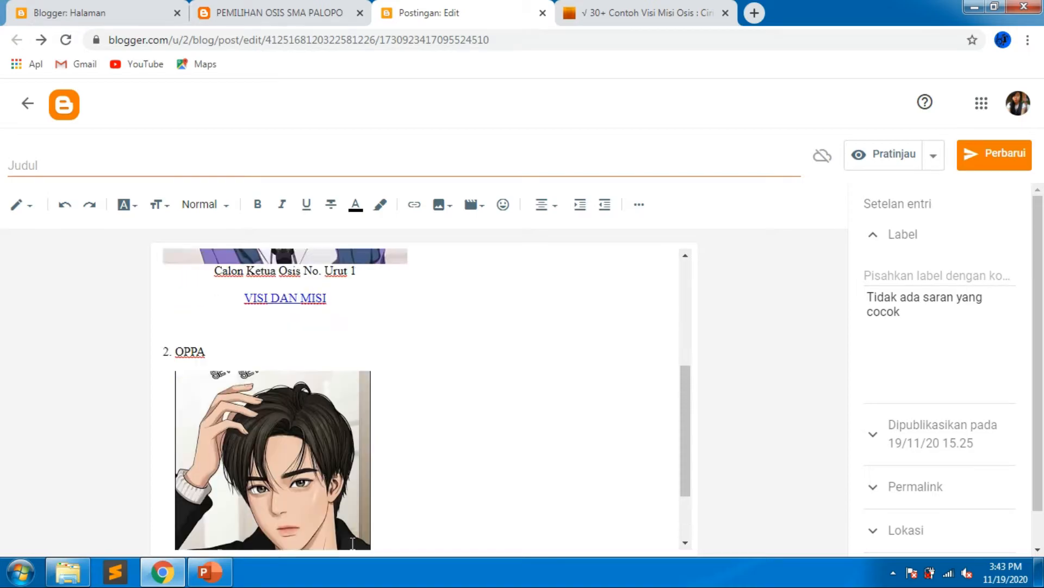
scroll(334, 485, "down", 4)
scroll(274, 494, "up", 1)
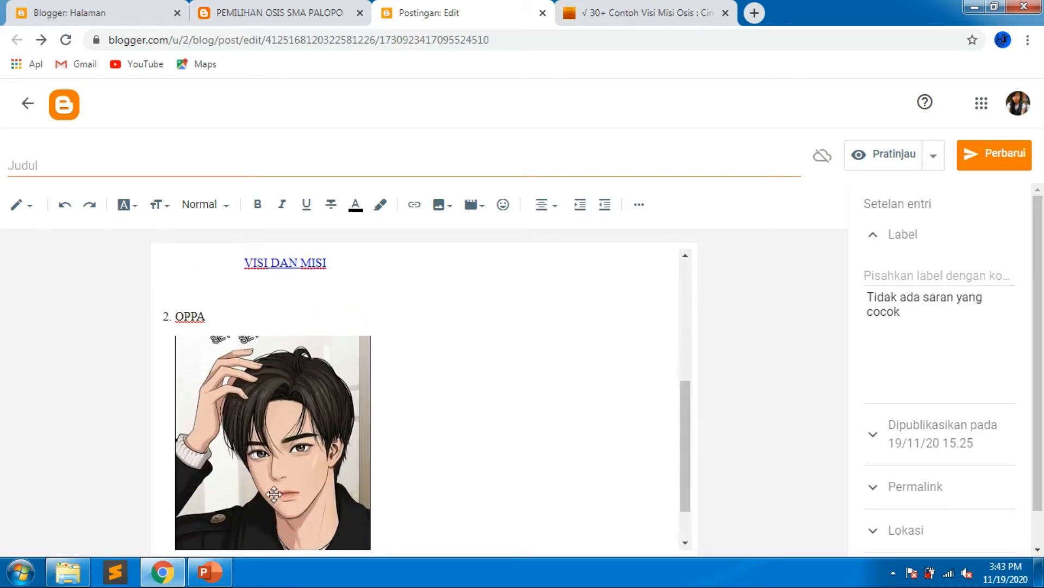
scroll(238, 540, "down", 1)
left_click(232, 542)
key("Return")
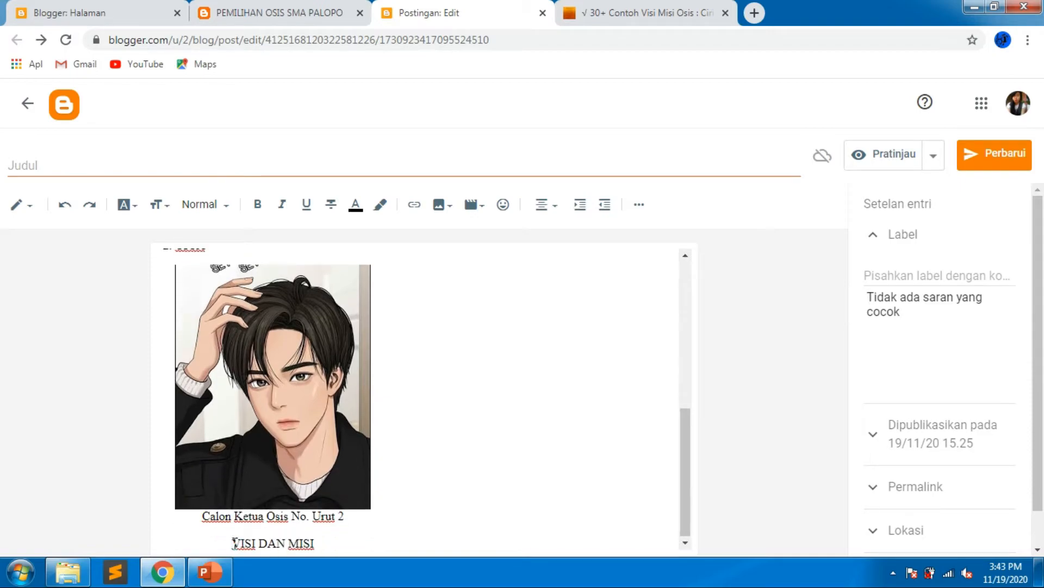
left_click_drag(233, 541, 318, 539)
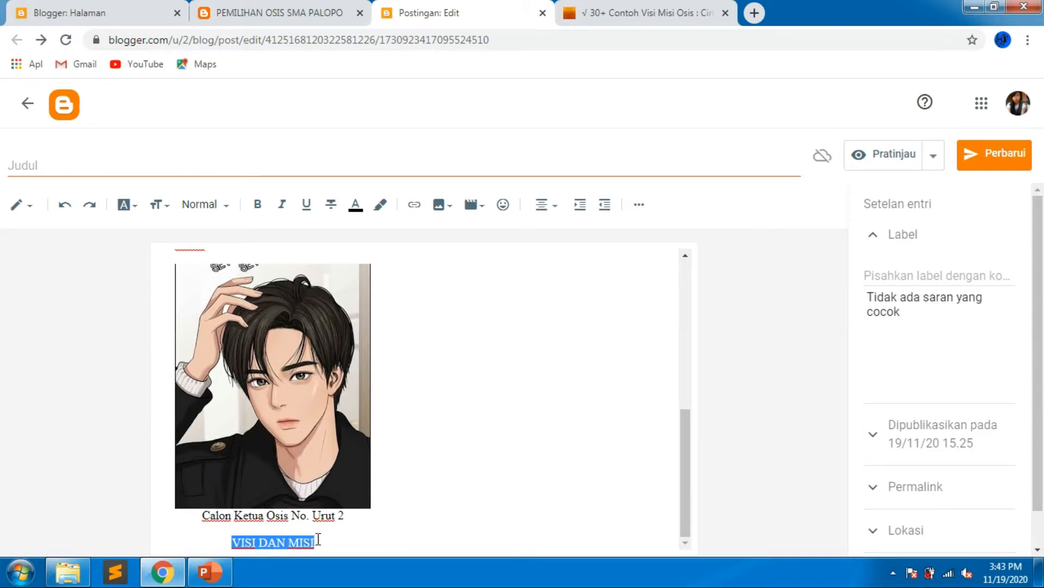
left_click(413, 205)
left_click(436, 291)
key("ctrl+v")
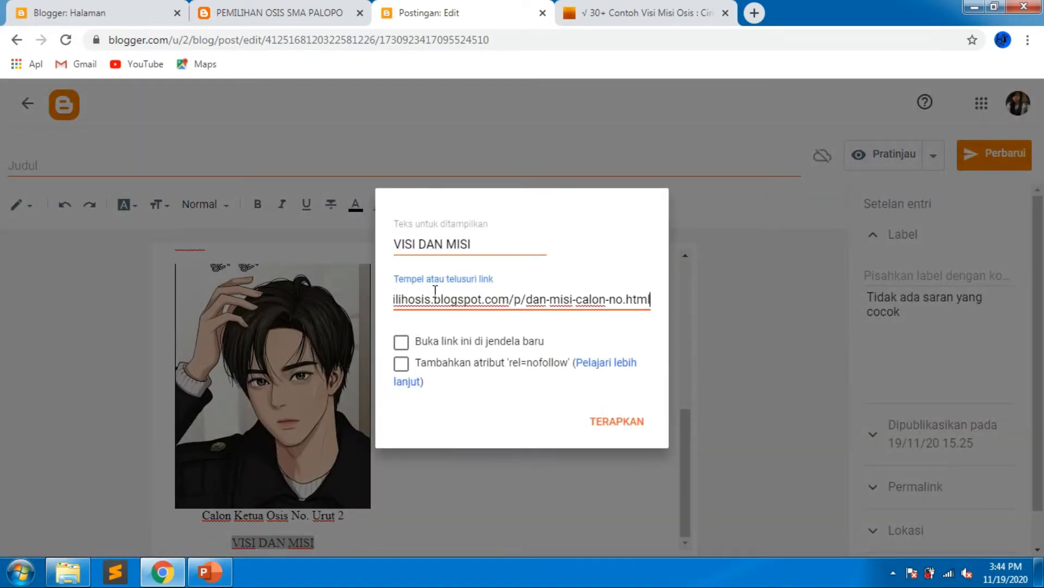
left_click(402, 342)
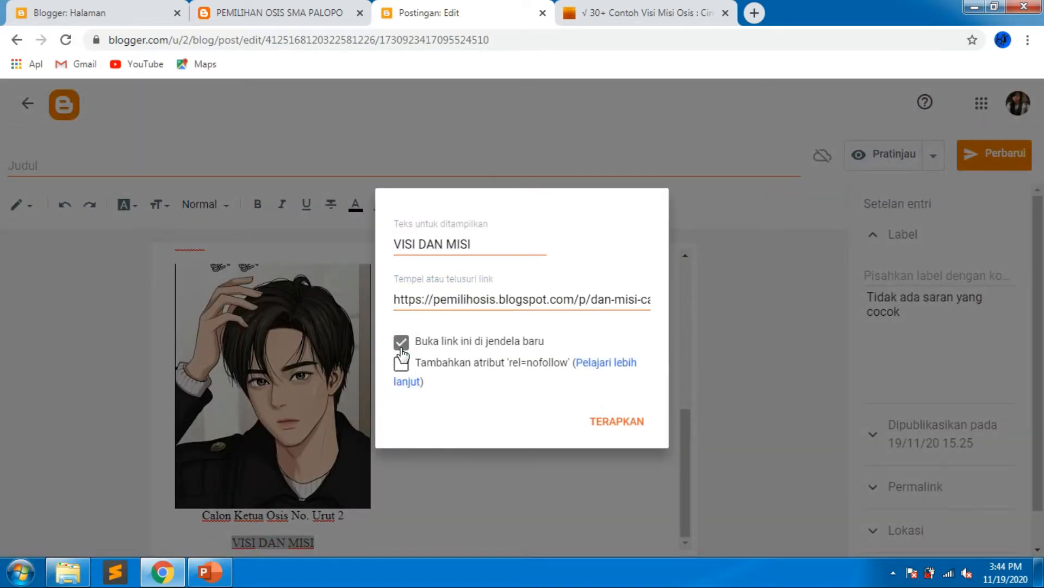
left_click(607, 430)
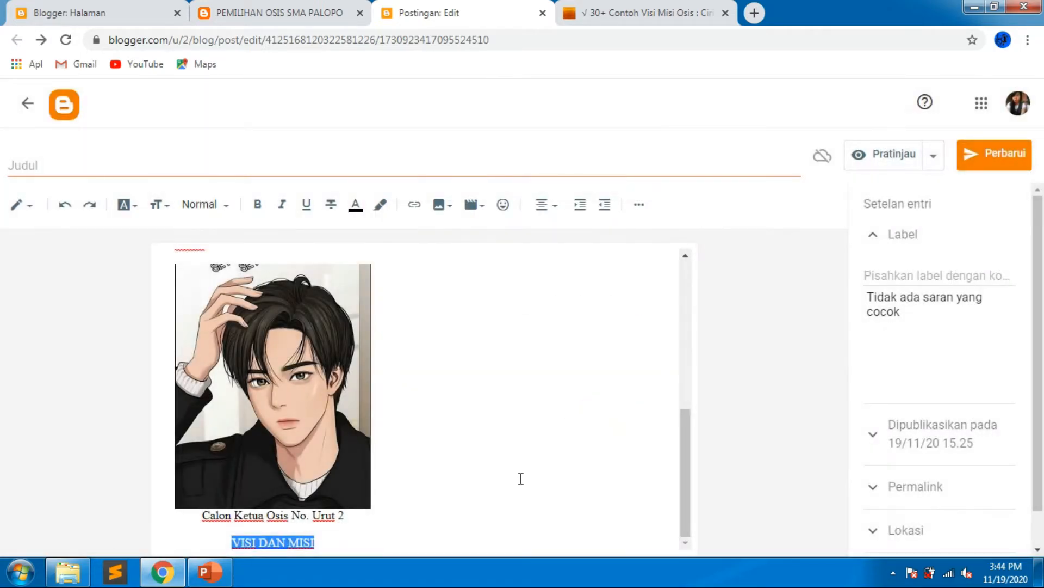
left_click(508, 463)
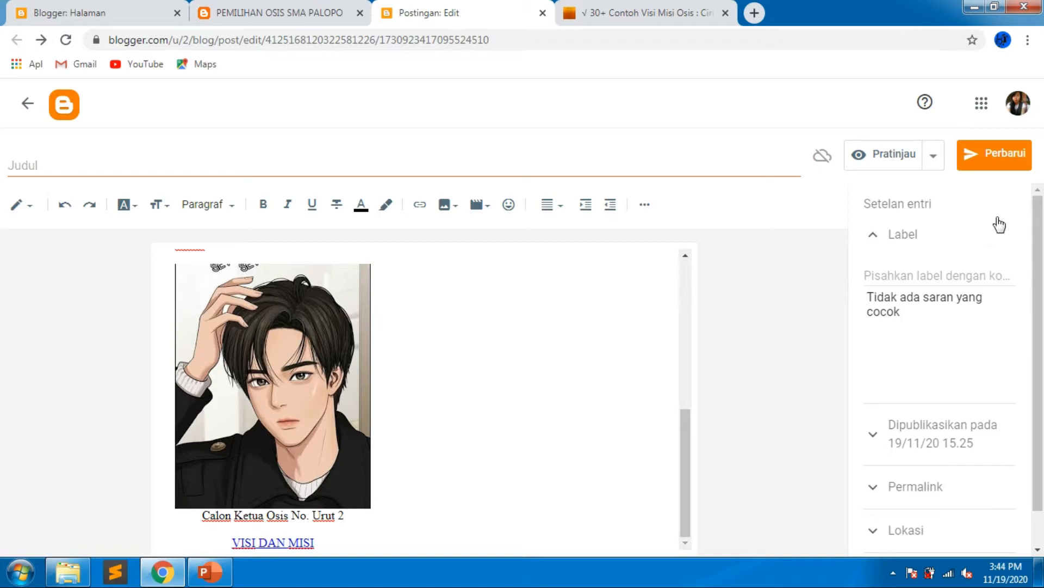
Update the published candidates post and close the live page tab.
left_click(998, 163)
left_click(359, 14)
left_click(357, 13)
View the live blog and inspect the VISI DAN MISI links under each candidate.
left_click(125, 9)
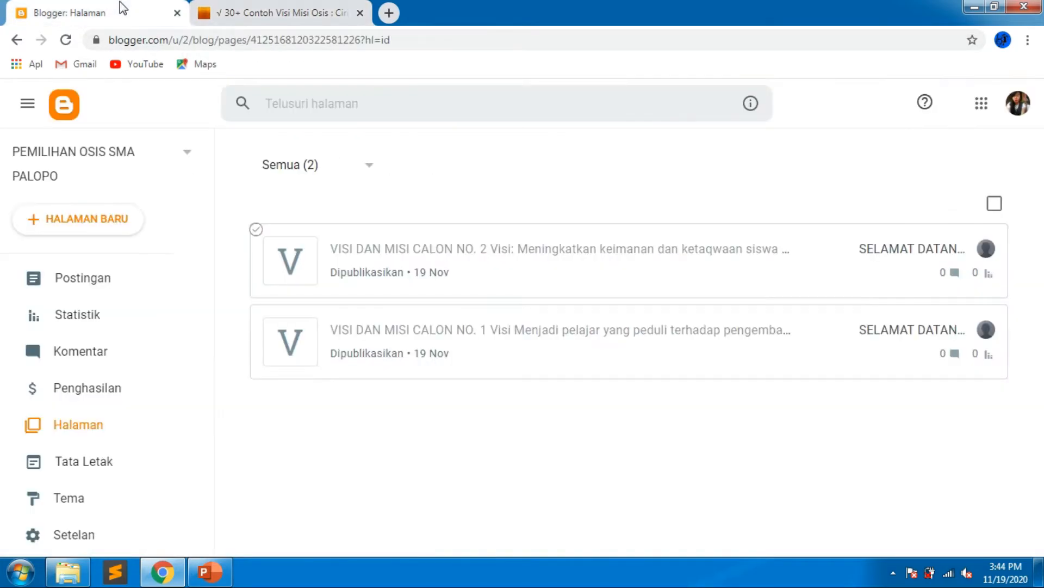
scroll(210, 322, "down", 3)
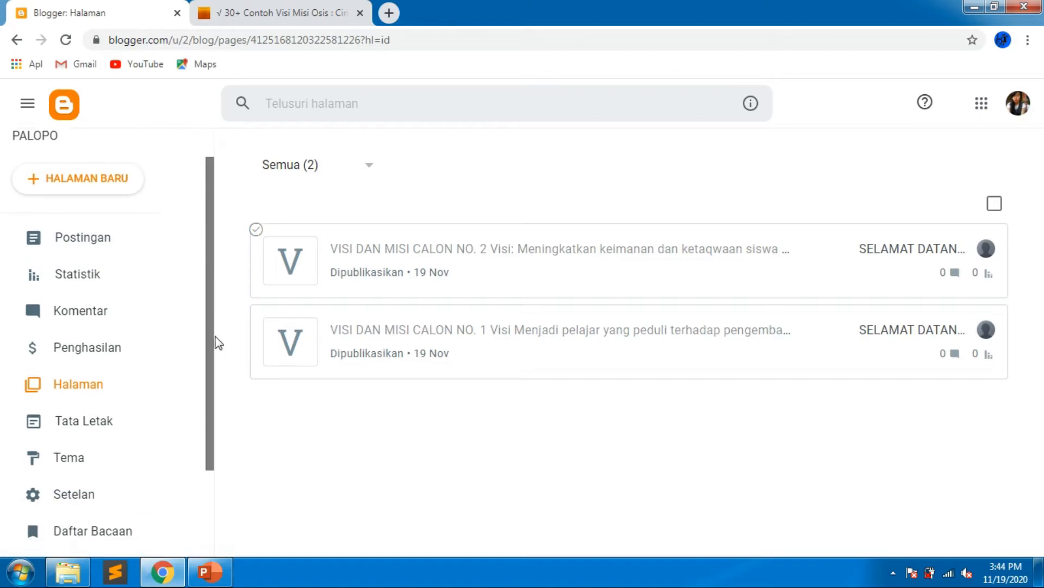
left_click(85, 451)
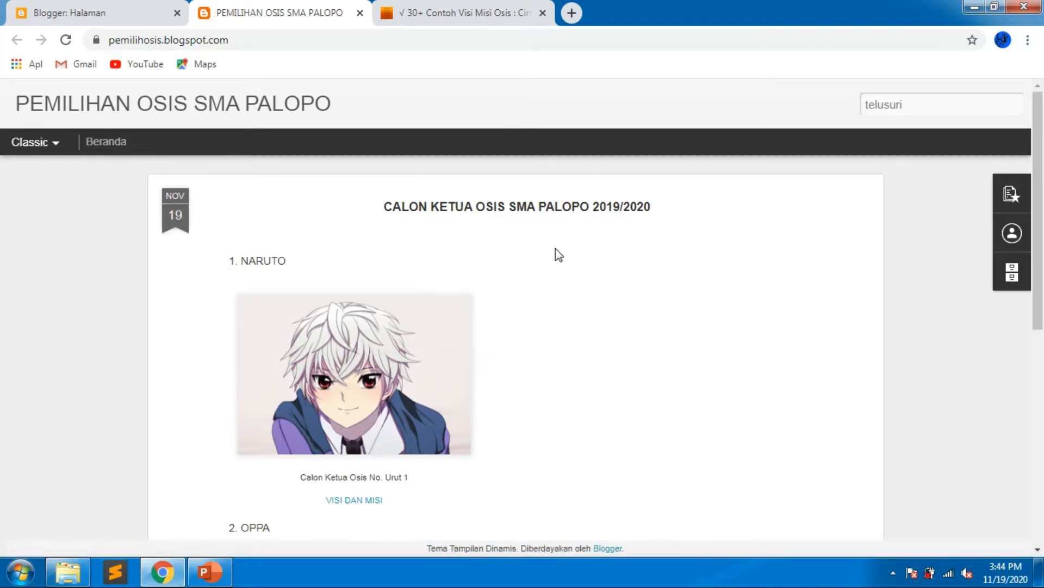
scroll(556, 248, "down", 4)
scroll(539, 261, "up", 1)
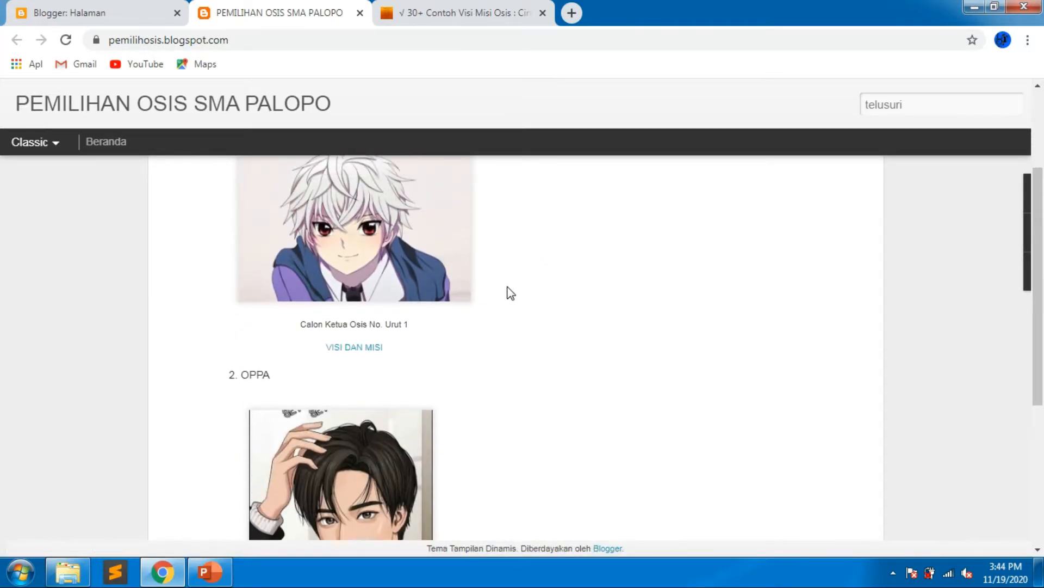
scroll(417, 352, "up", 2)
scroll(420, 352, "down", 1)
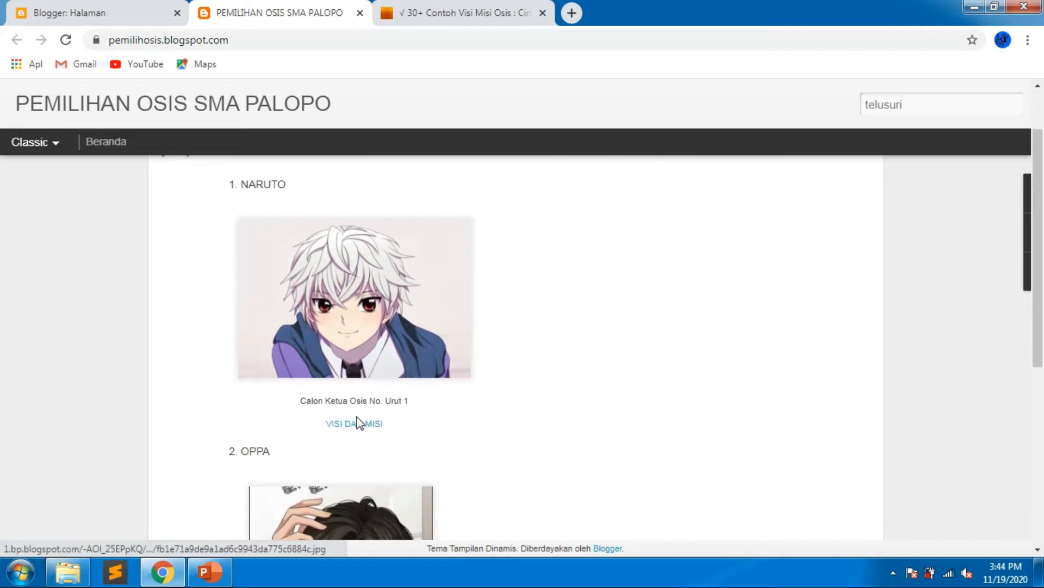
scroll(357, 428, "up", 1)
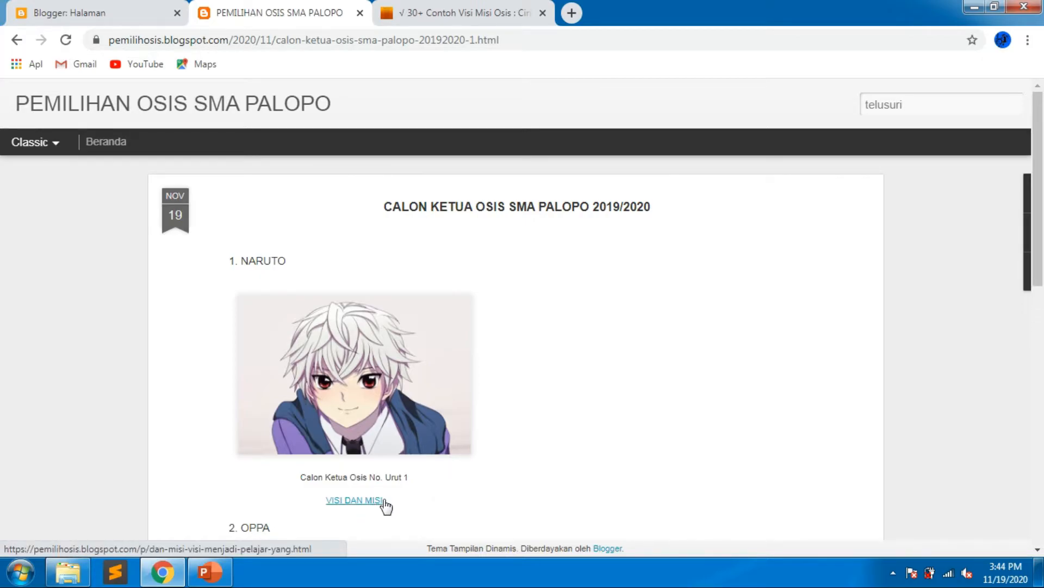
scroll(614, 356, "down", 10)
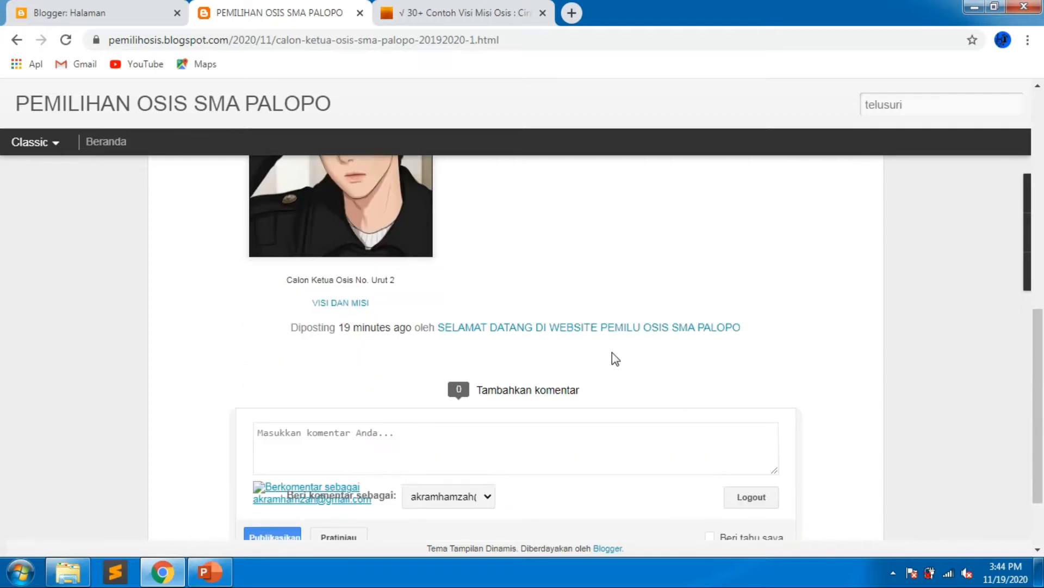
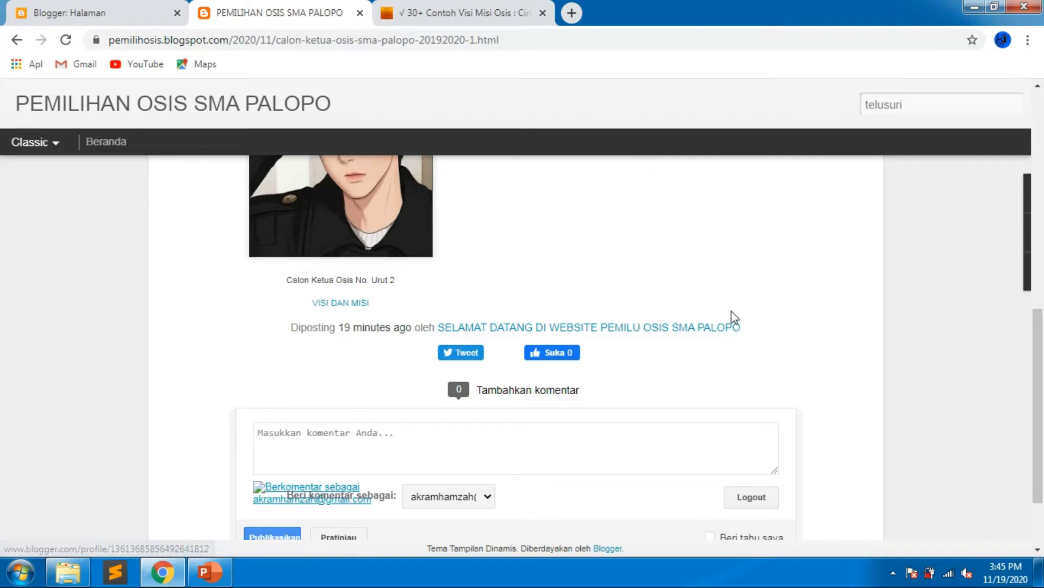
Close the live candidates post tab.
scroll(683, 283, "up", 6)
scroll(681, 277, "up", 2)
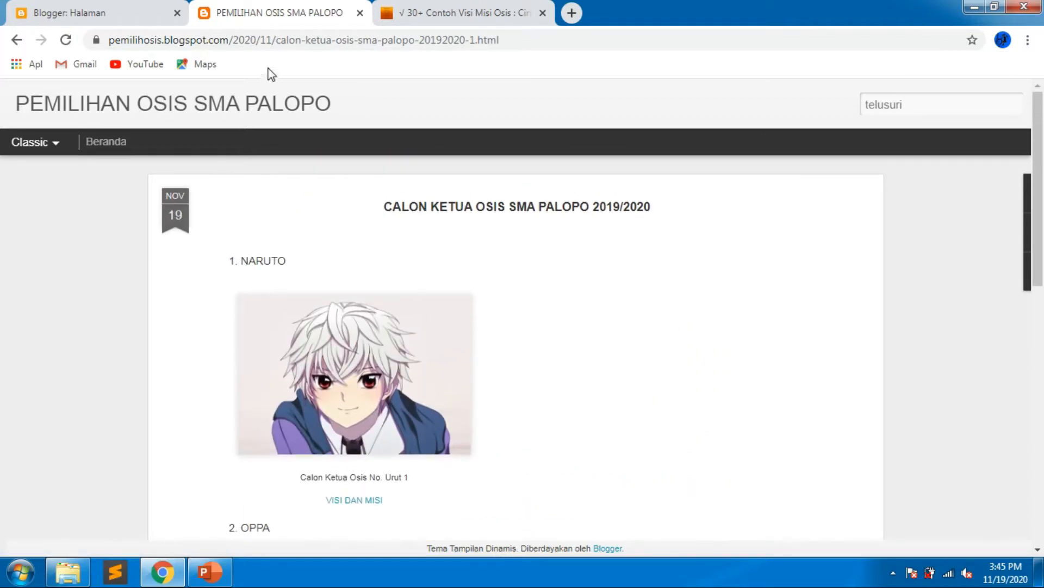
left_click(141, 7)
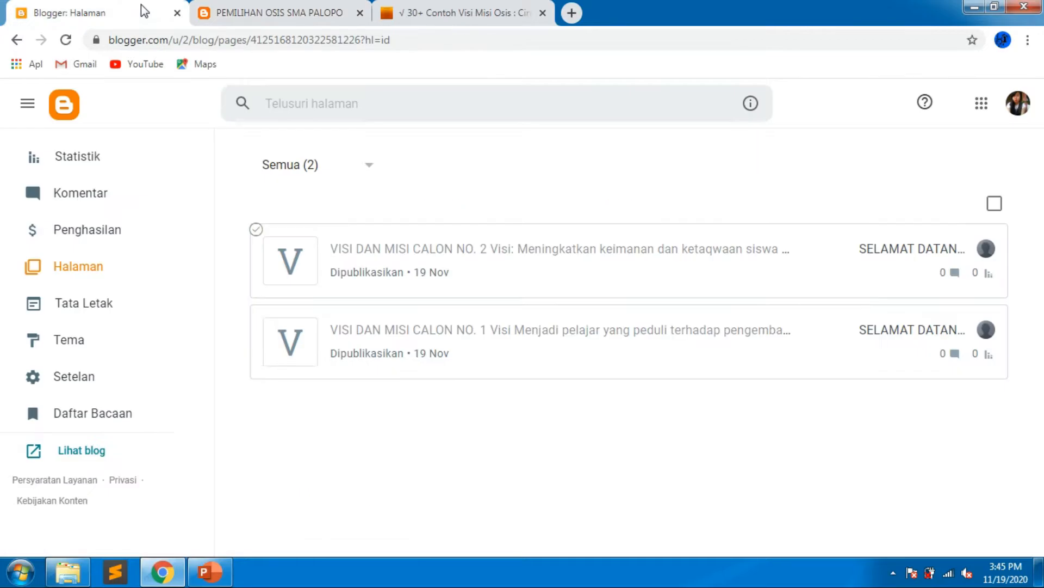
left_click(361, 22)
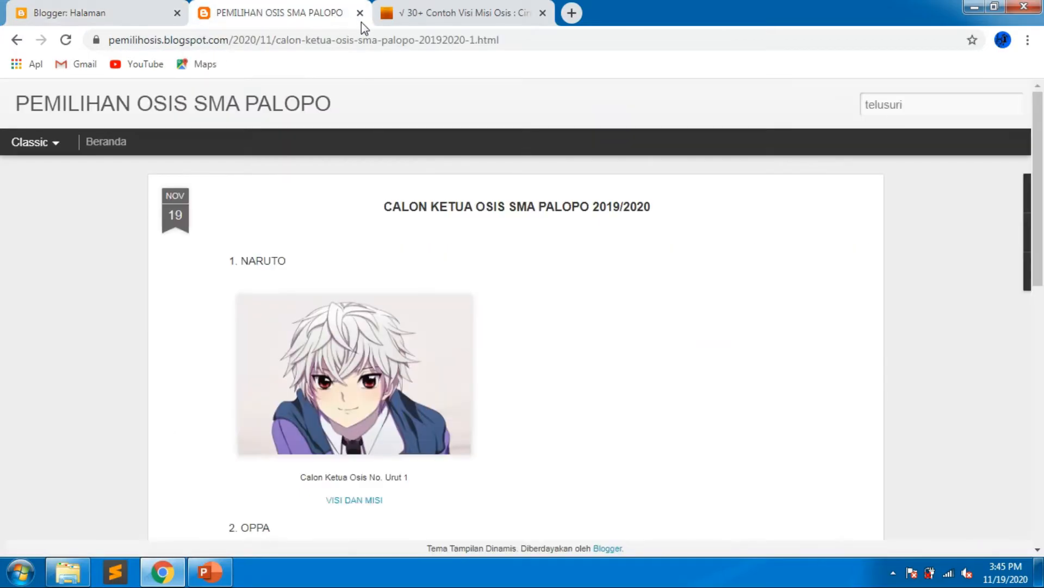
left_click(360, 12)
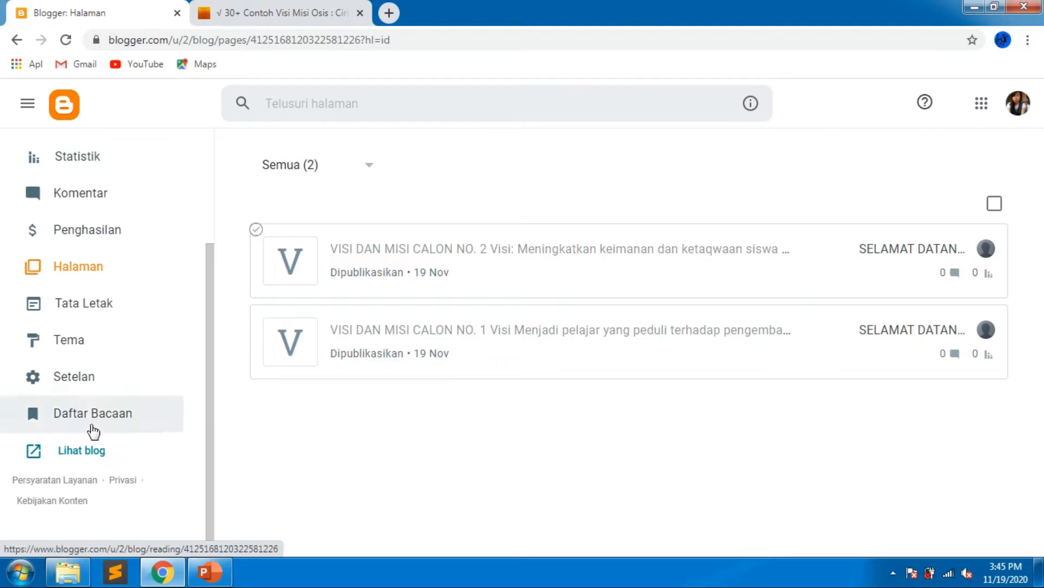
Apply the Simple theme's Bold variant to the blog.
left_click(74, 351)
scroll(514, 389, "down", 10)
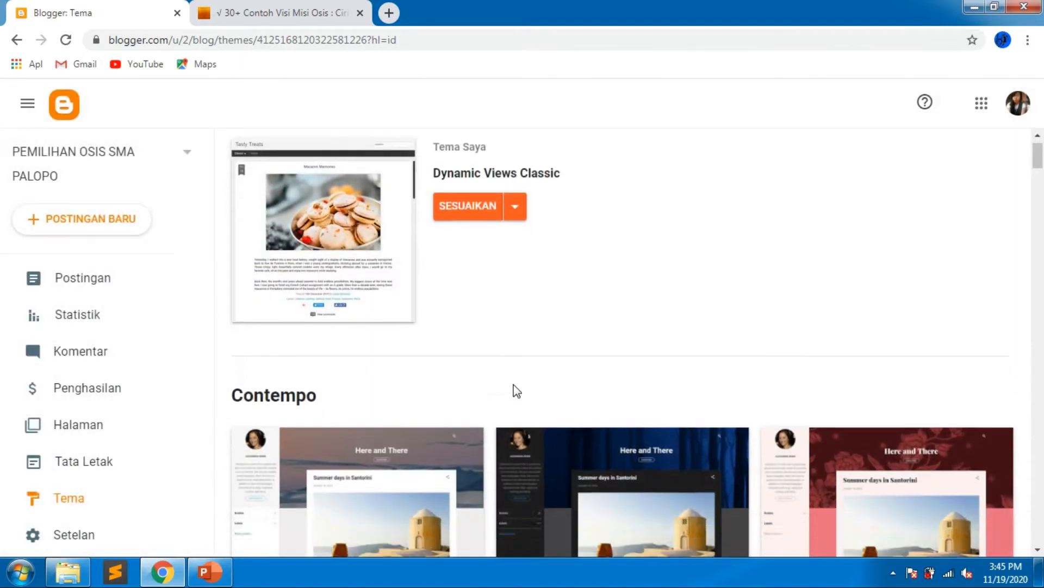
scroll(516, 391, "down", 20)
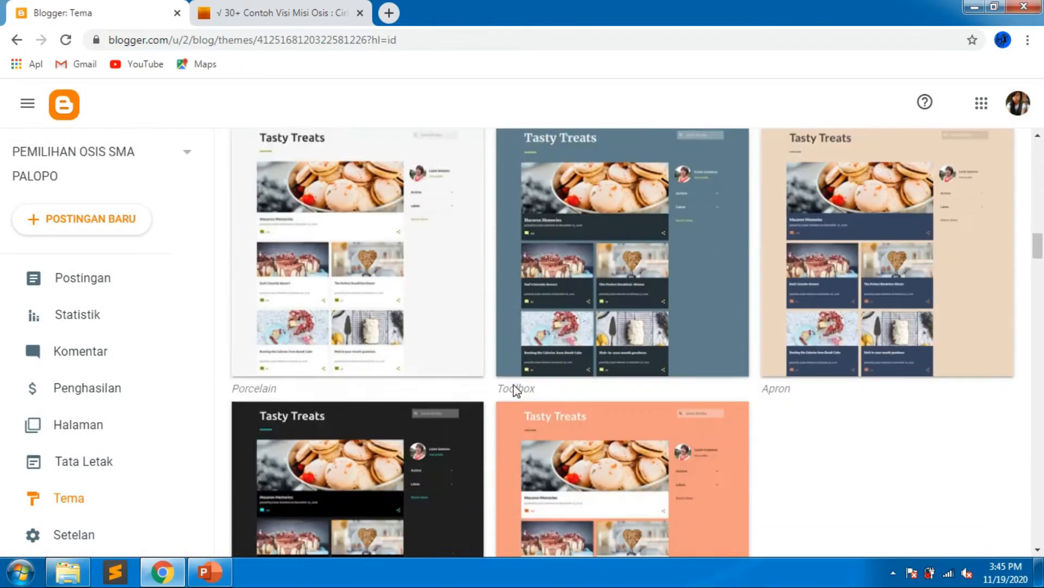
scroll(516, 390, "down", 20)
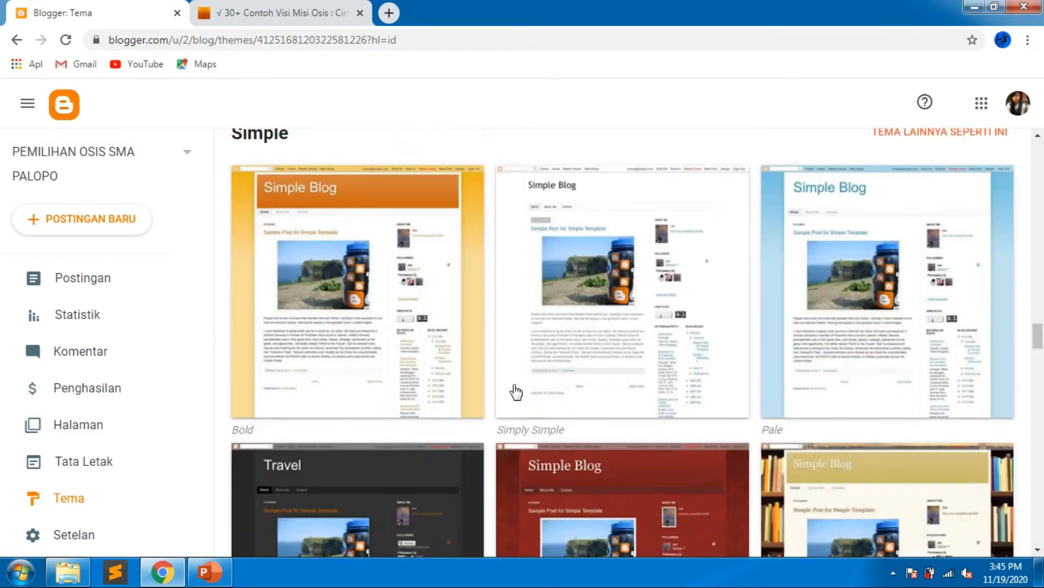
scroll(515, 390, "up", 1)
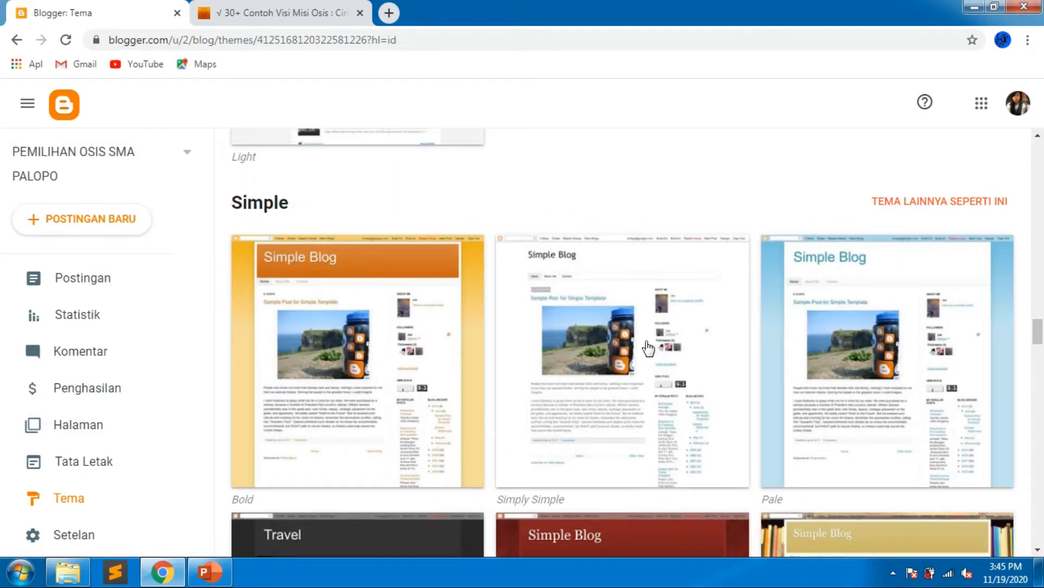
left_click(396, 369)
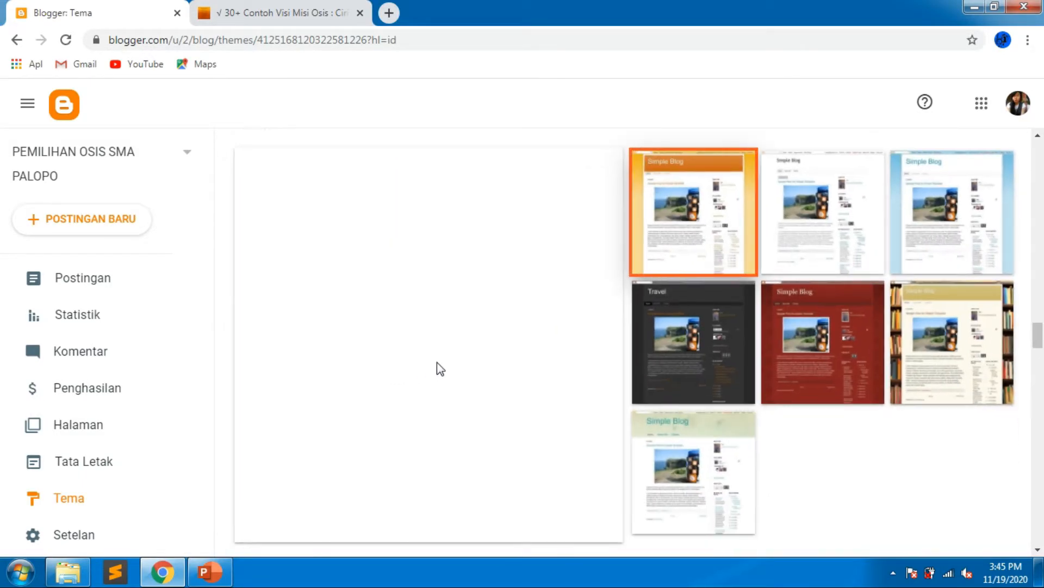
scroll(521, 465, "down", 1)
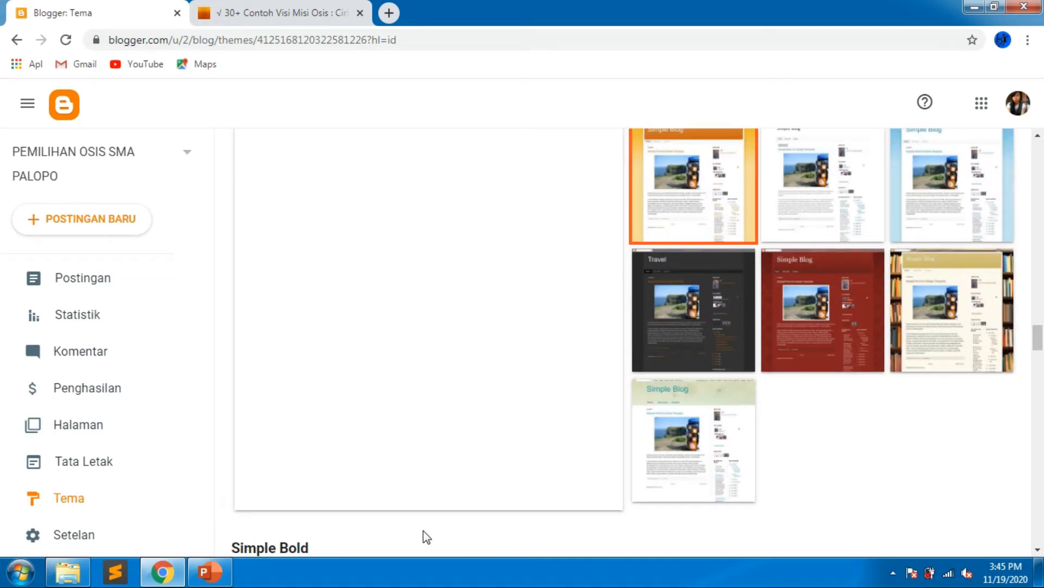
scroll(423, 537, "down", 3)
left_click(416, 451)
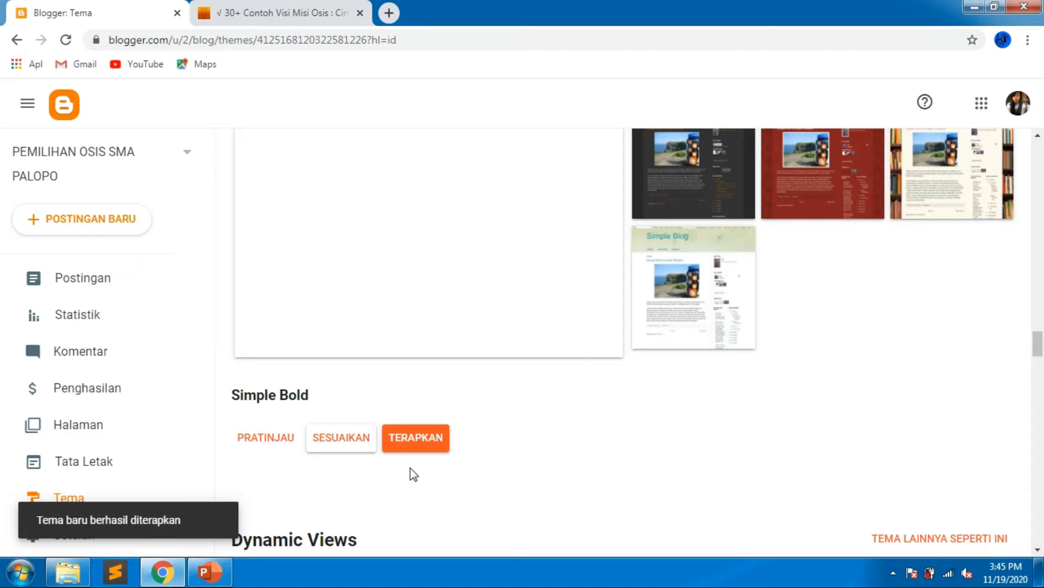
Open the live blog and test both candidates' VISI DAN MISI links, closing the opened pages afterwards.
scroll(220, 496, "down", 3)
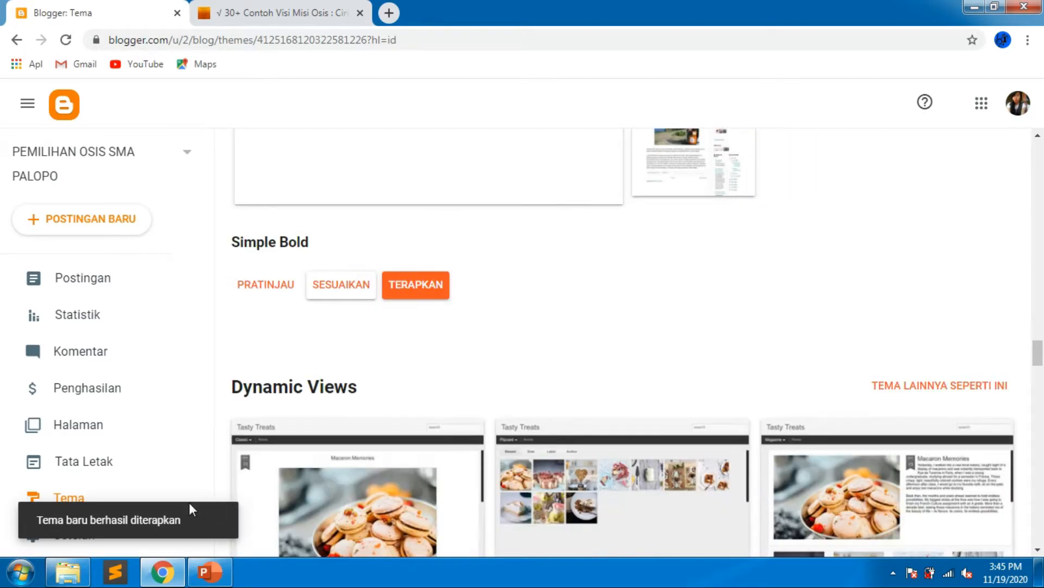
scroll(194, 408, "down", 3)
left_click(105, 441)
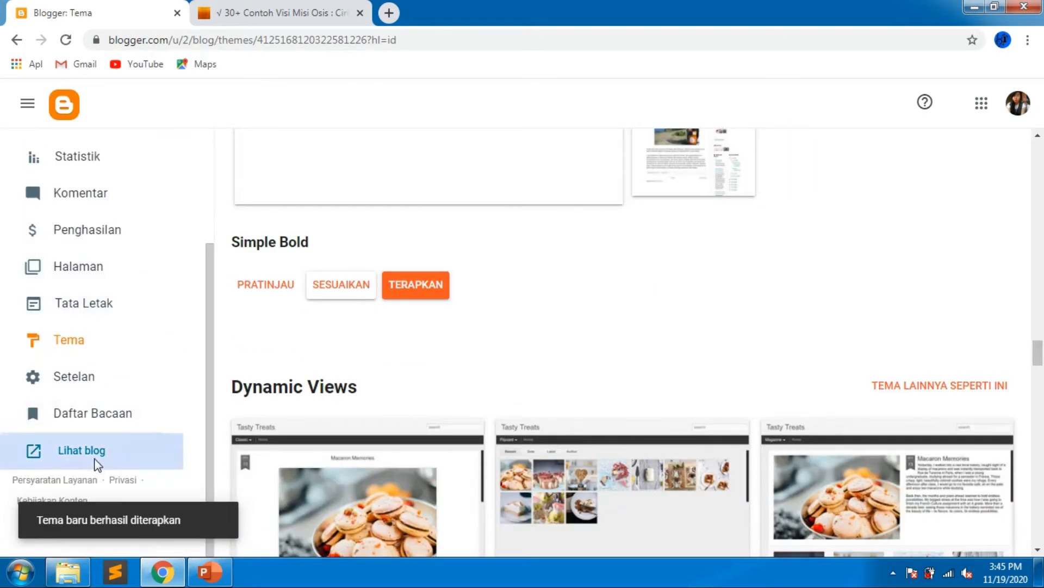
scroll(467, 363, "down", 4)
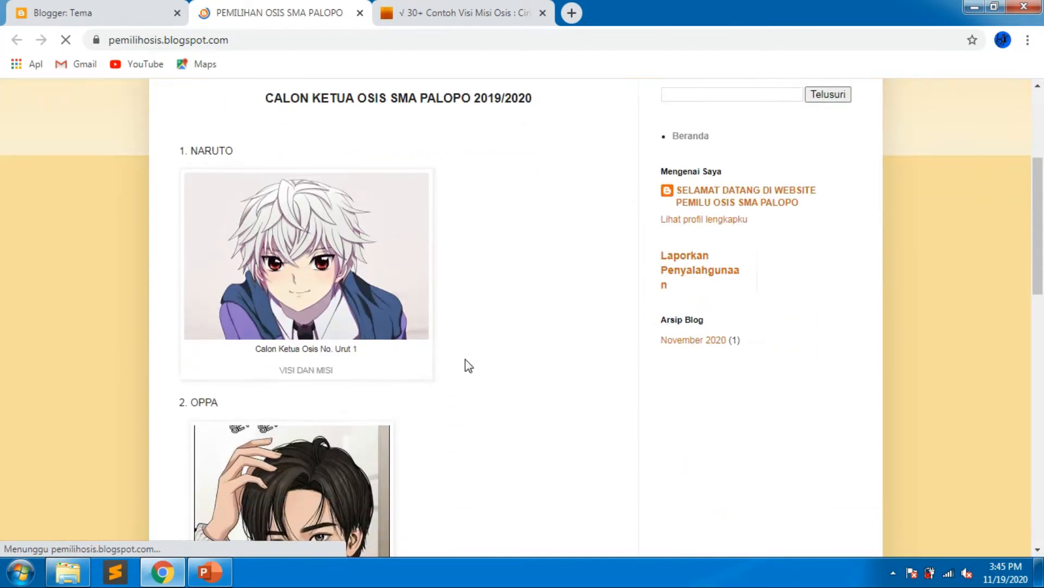
left_click(298, 375)
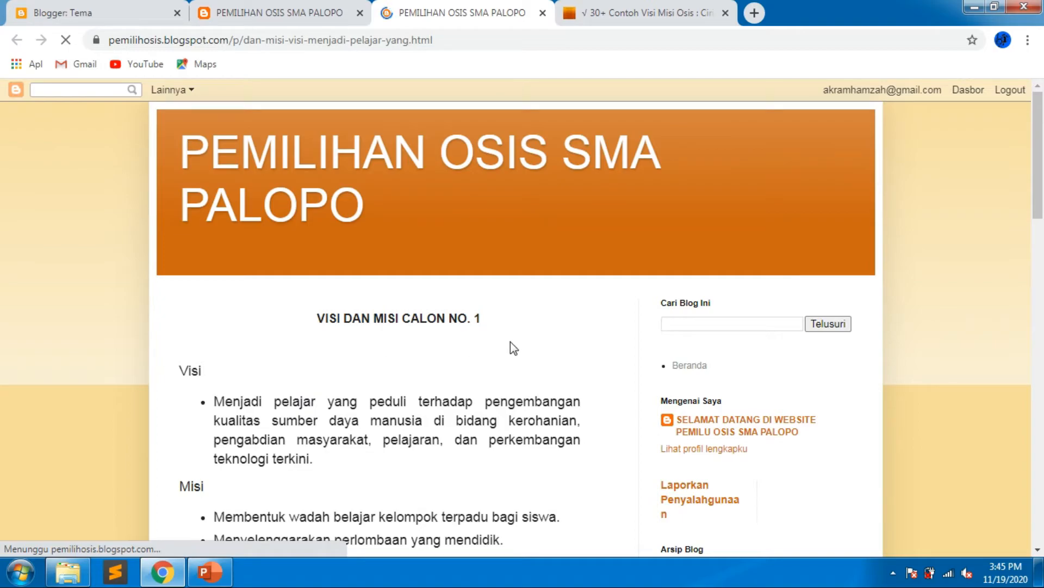
scroll(510, 341, "down", 2)
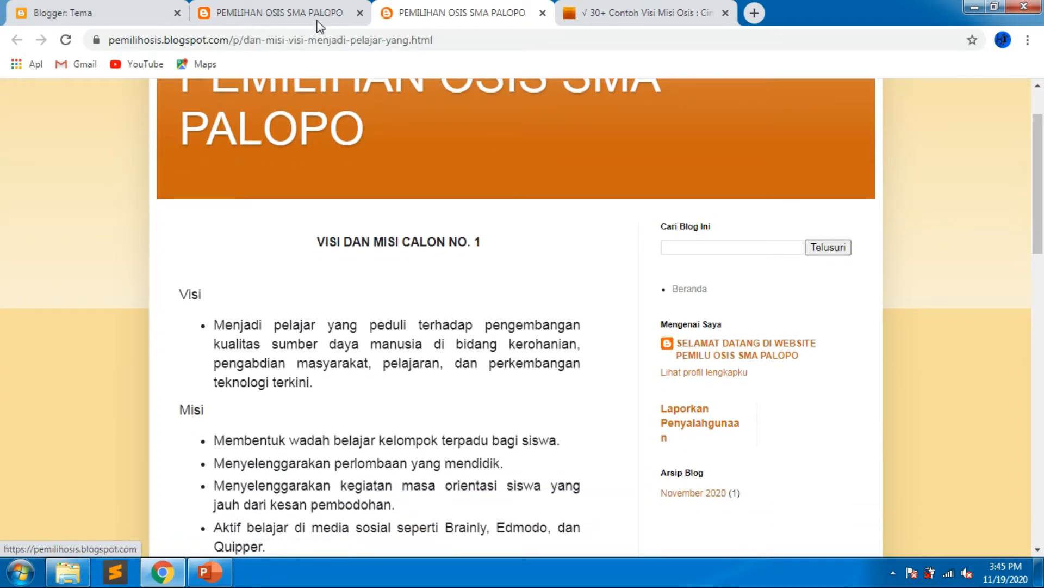
left_click(307, 14)
scroll(347, 359, "down", 3)
scroll(341, 386, "down", 2)
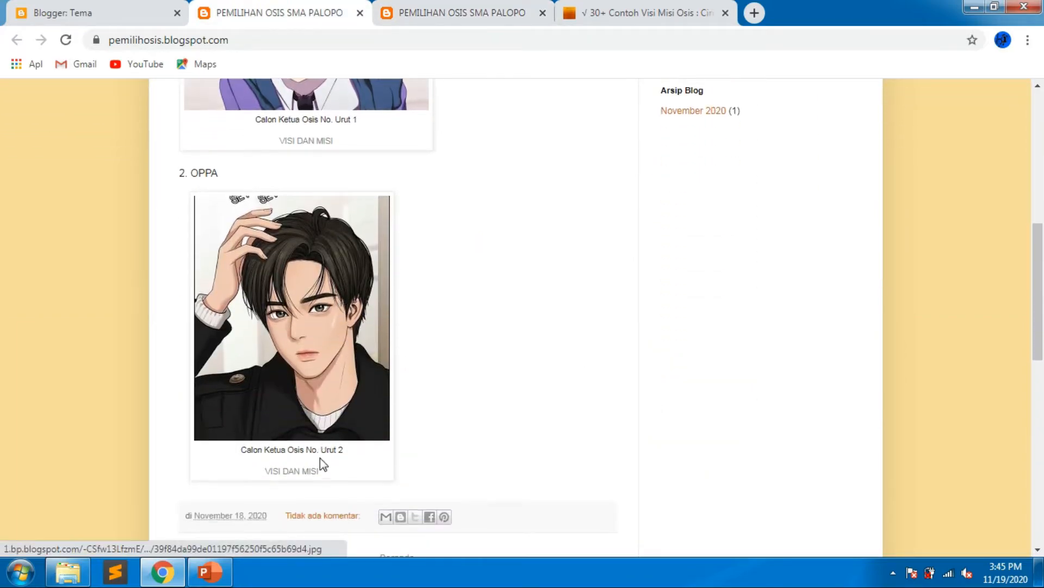
left_click(308, 473)
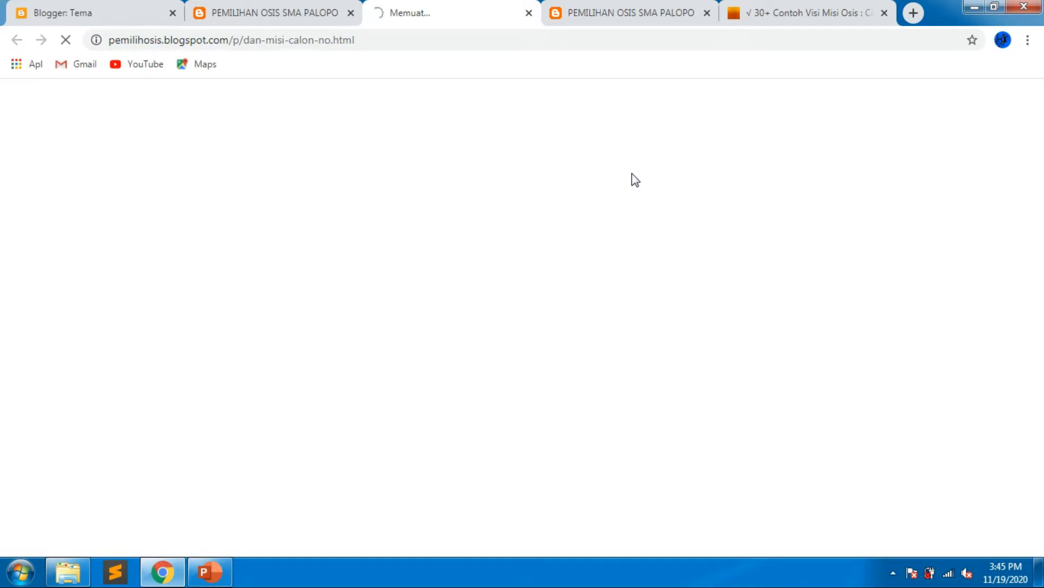
scroll(484, 361, "down", 6)
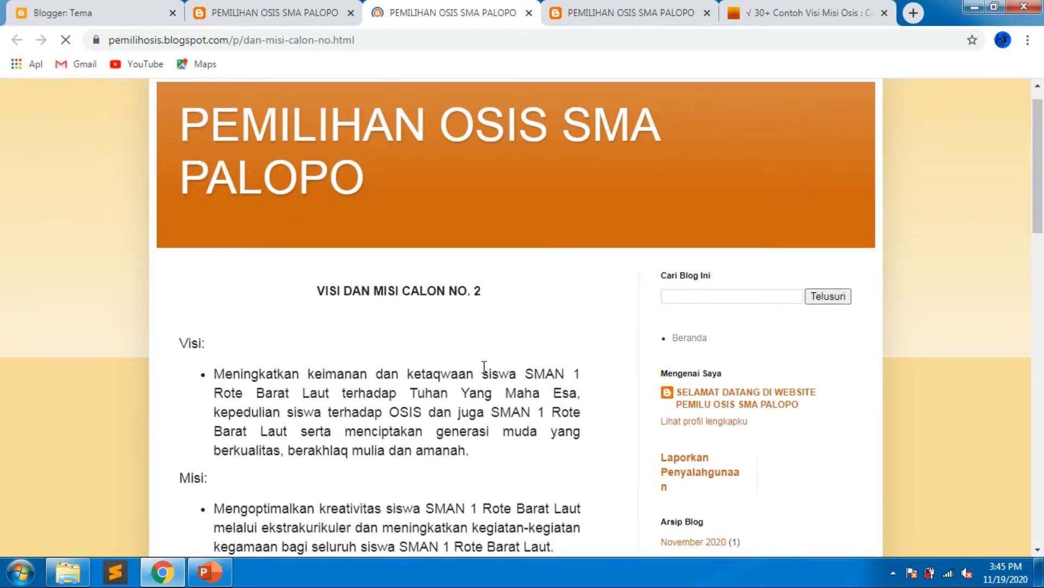
scroll(486, 373, "up", 5)
scroll(486, 371, "up", 1)
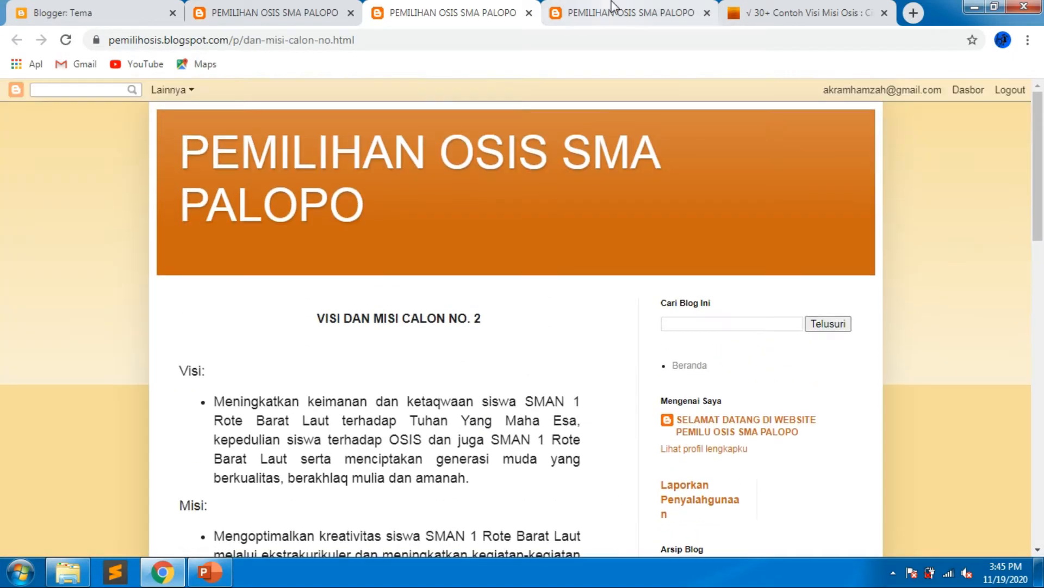
left_click(528, 13)
left_click(529, 12)
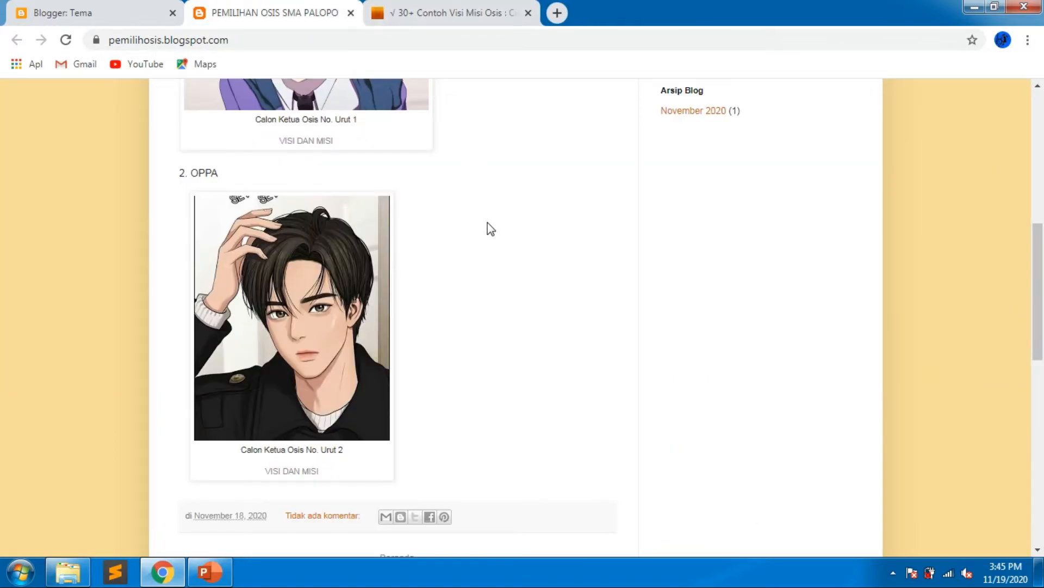
Review the candidates post on the live blog in the new theme.
scroll(524, 351, "up", 5)
scroll(519, 359, "up", 3)
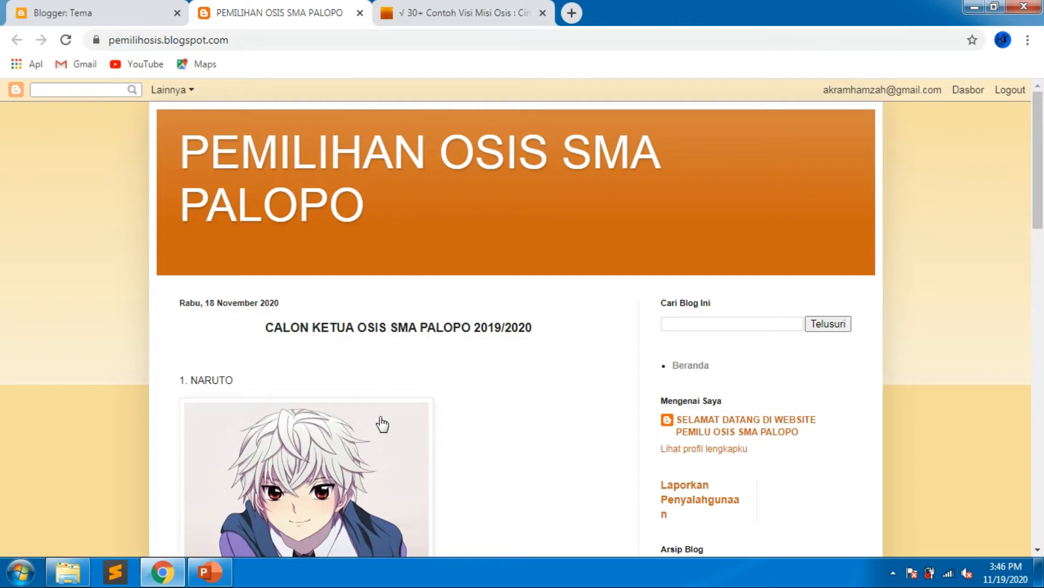
scroll(381, 418, "down", 3)
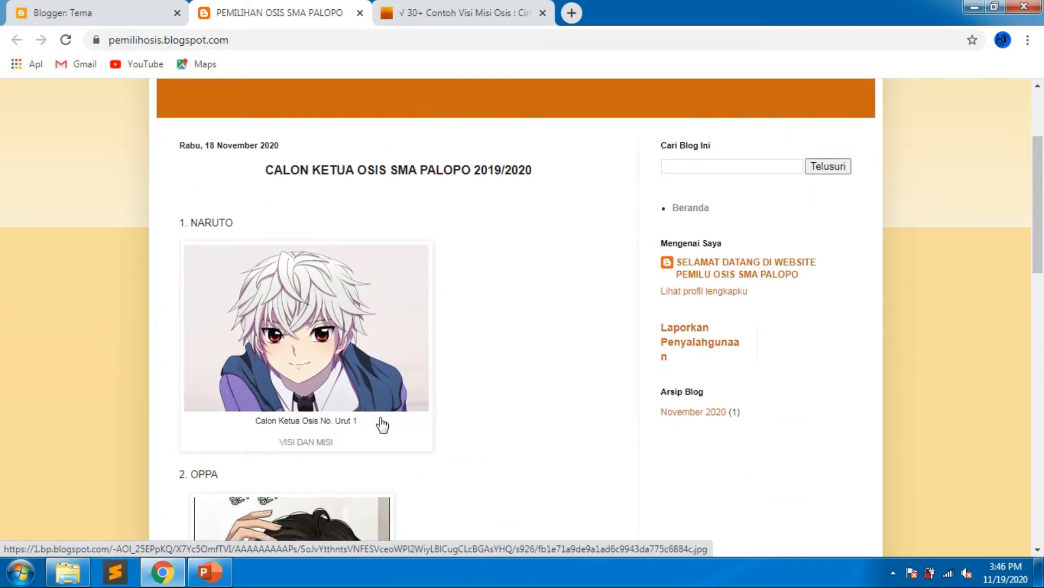
scroll(383, 424, "down", 8)
scroll(383, 424, "up", 5)
scroll(381, 424, "up", 6)
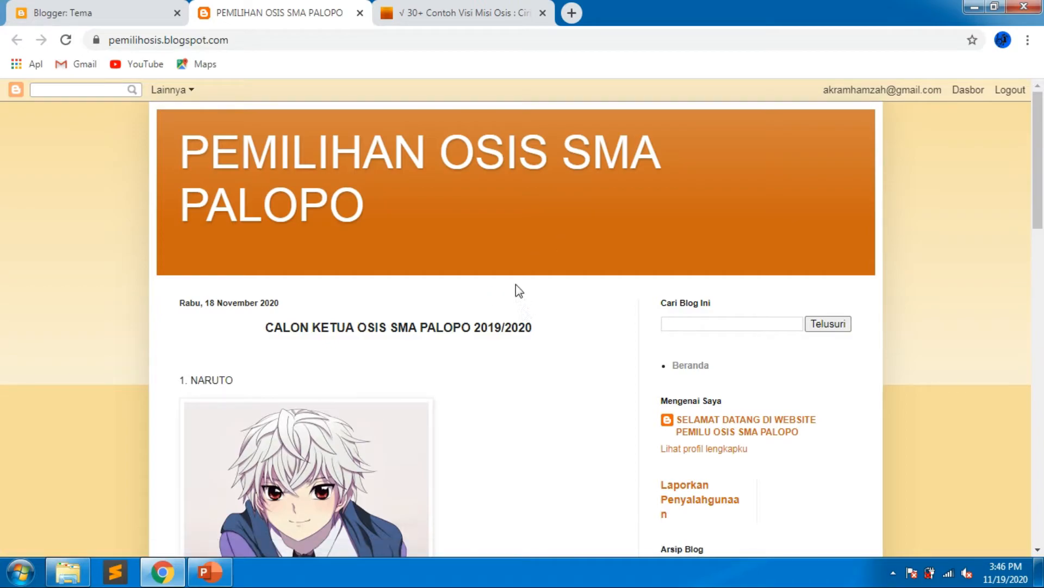
scroll(518, 293, "down", 10)
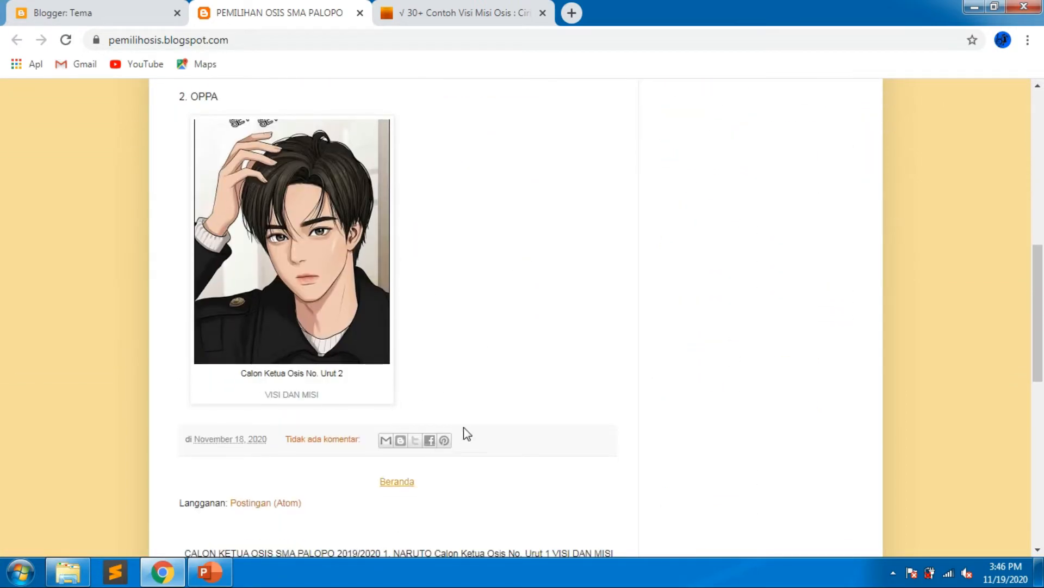
Open the candidates post for editing in Blogger and scroll to the end of its content.
left_click(98, 13)
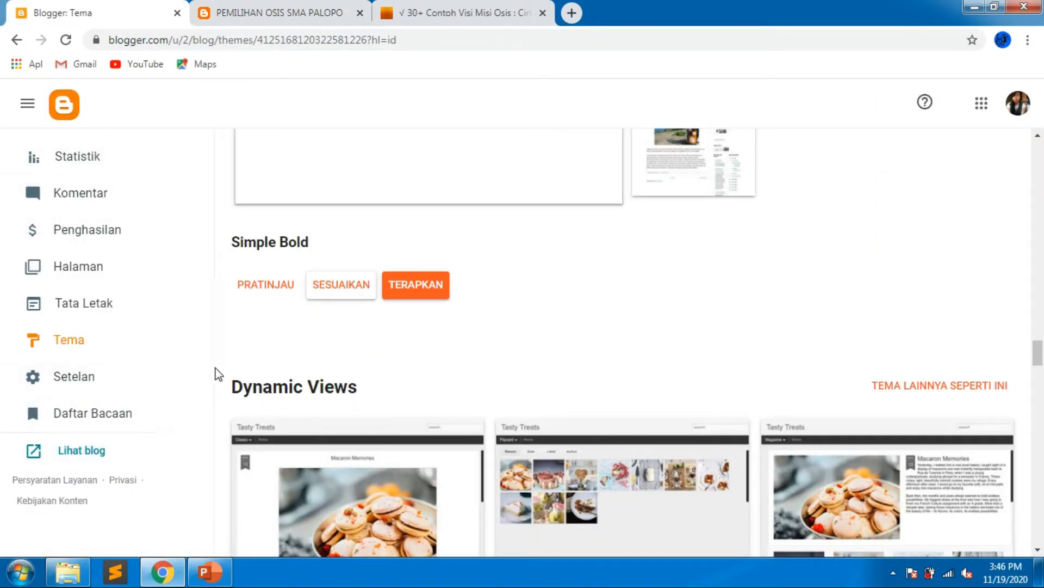
left_click_drag(207, 372, 164, 260)
left_click(116, 282)
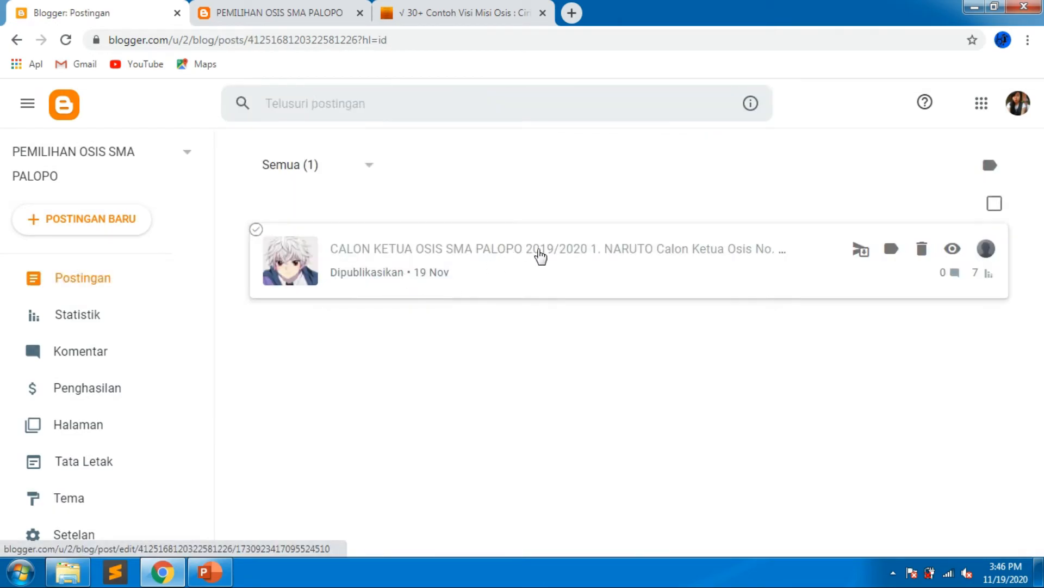
left_click(554, 278)
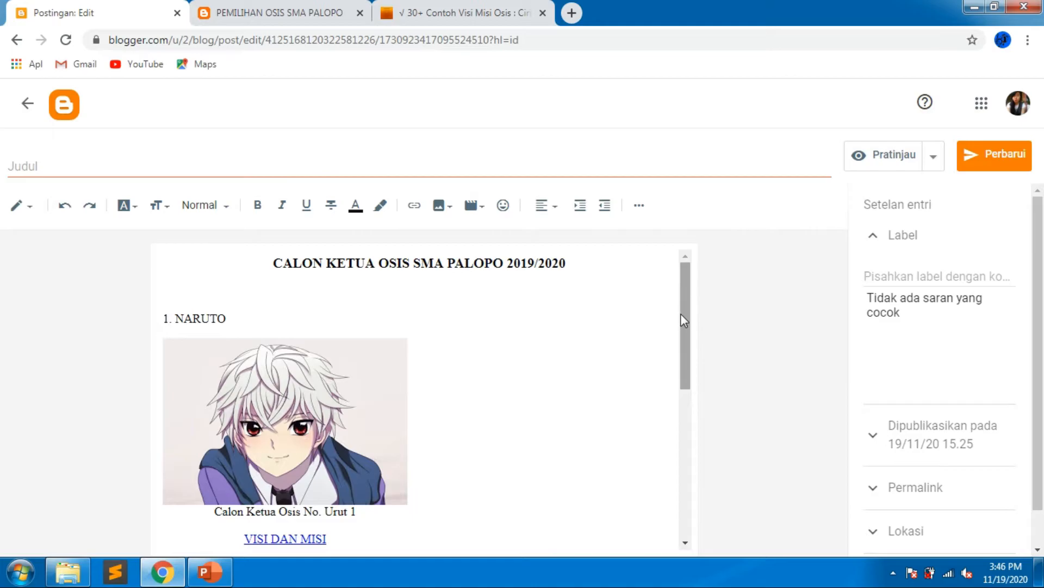
left_click_drag(683, 313, 538, 549)
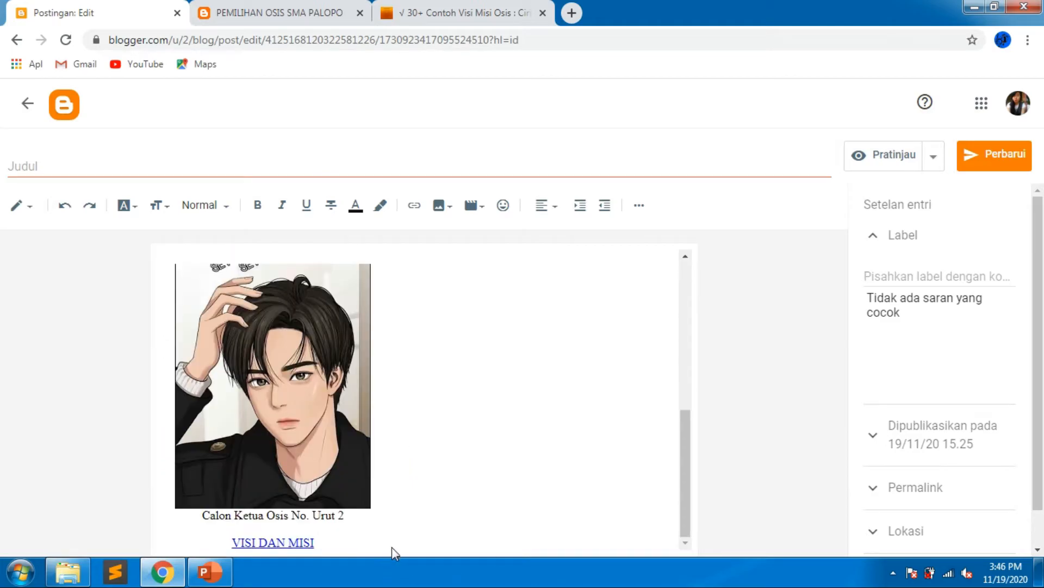
Below the second candidate's VISI DAN MISI link, add the line "SILAHKAN TENTUKAN PILIHAN ANDA DENGAN CARA MENGKLIK LINK ==>".
left_click(385, 496)
key("Return")
key("Return")
key("Return")
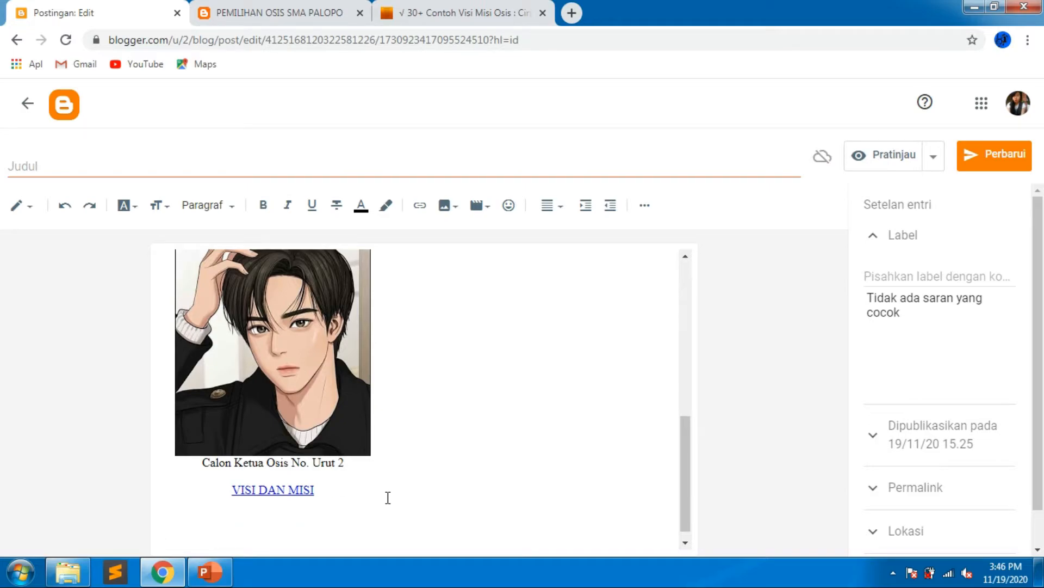
key("Return")
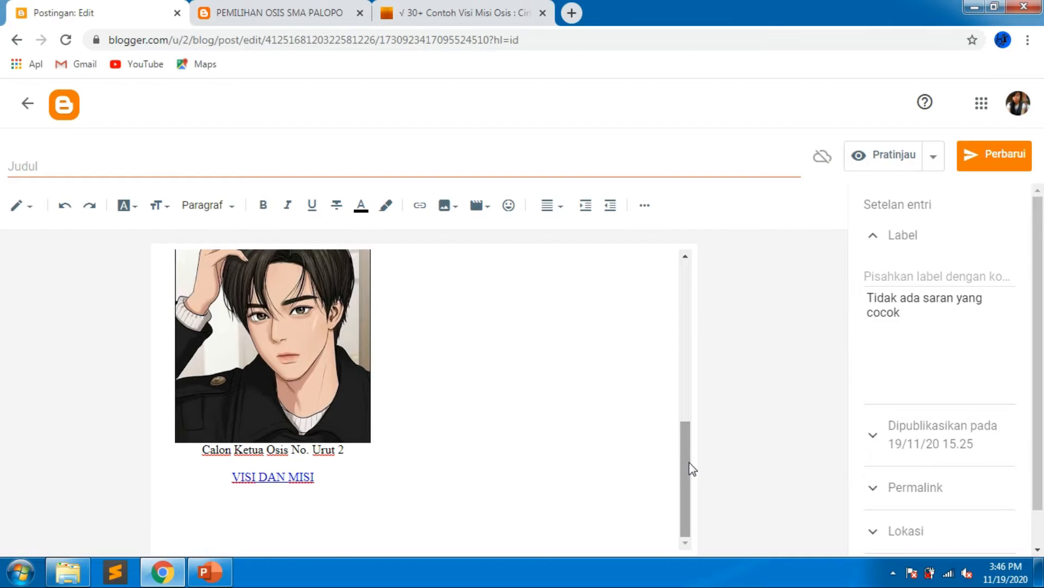
type("SILAHKAN TEN")
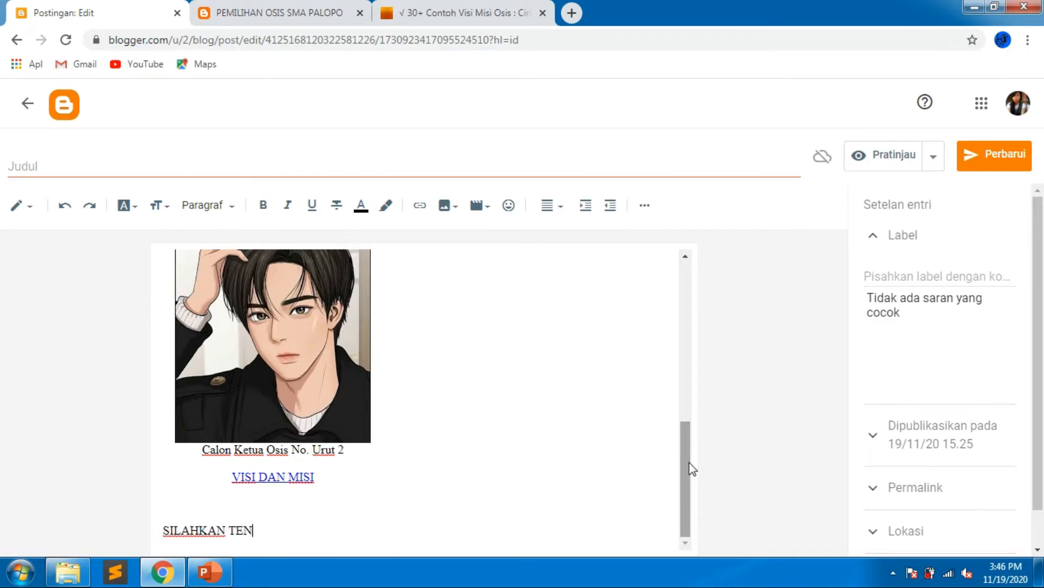
type("TUKAN PILIHAN ANDA ")
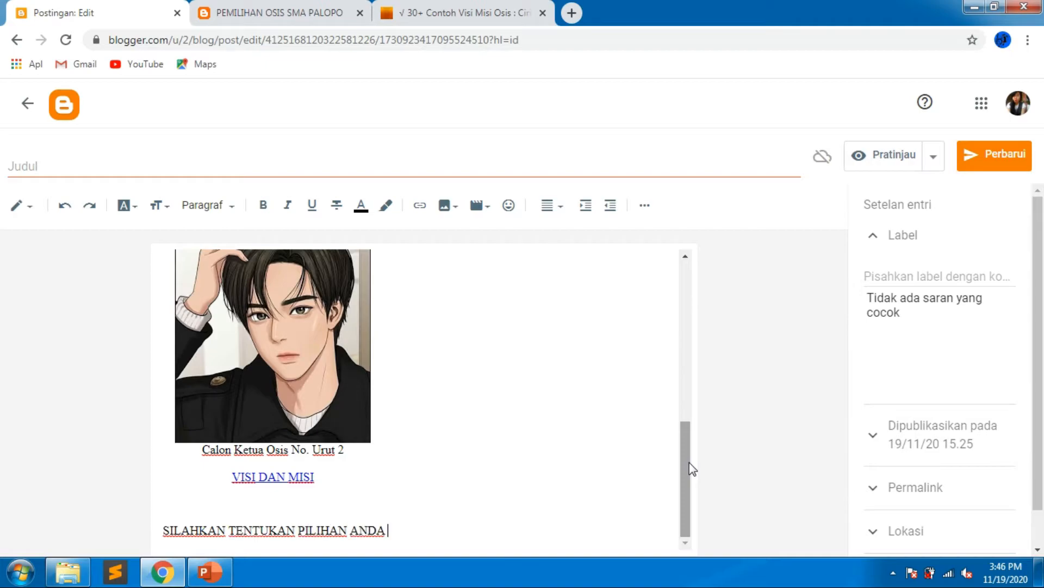
type("DENGAN CARA")
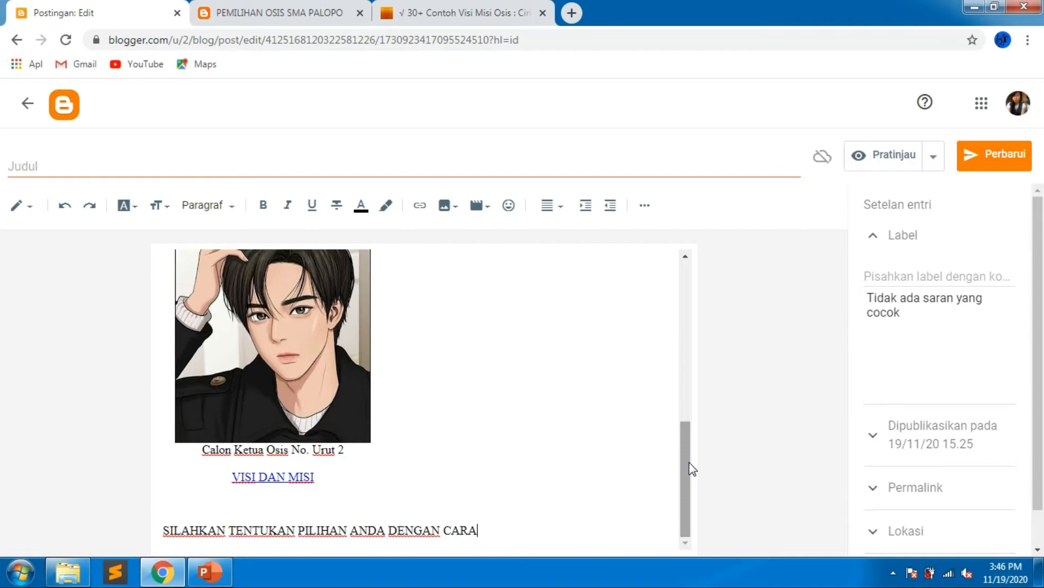
type(" MENGKLIK LINK ==>")
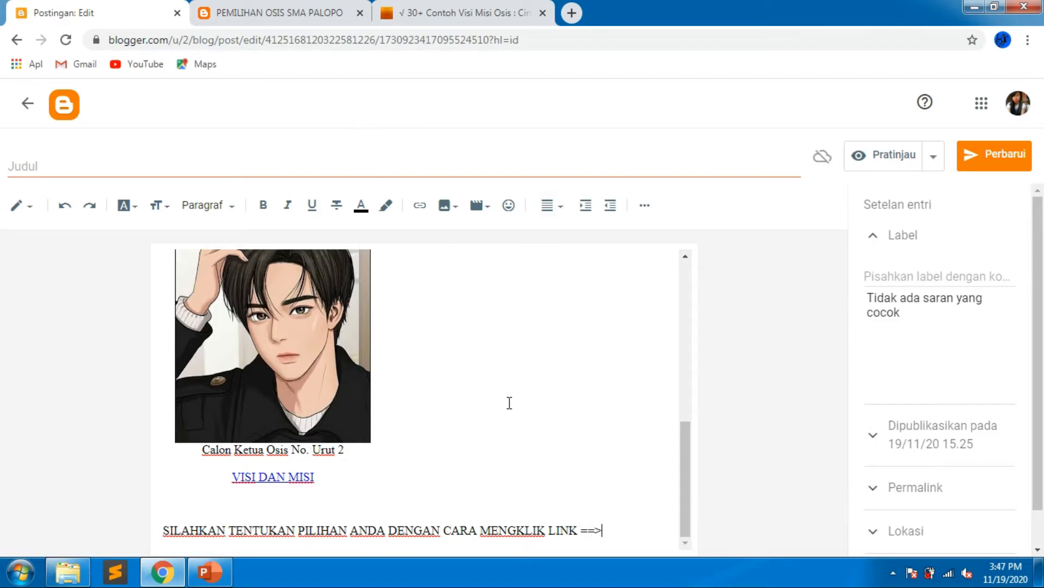
Open Google Drive in a new tab from the Google apps launcher.
mouse_move(686, 441)
left_mouse_down()
mouse_move(682, 427)
mouse_move(692, 453)
left_mouse_up()
left_click(981, 112)
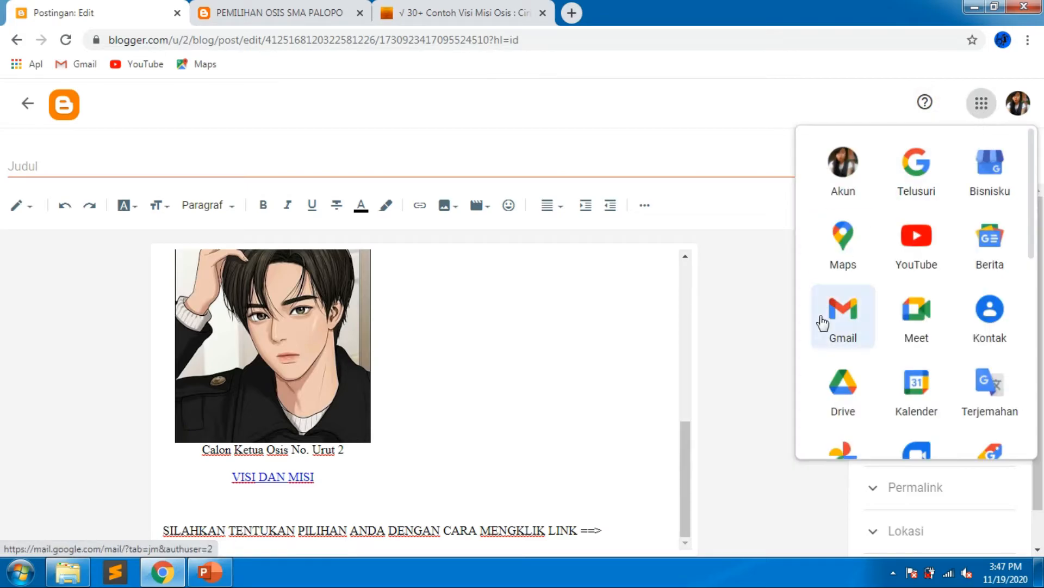
scroll(844, 272, "down", 3)
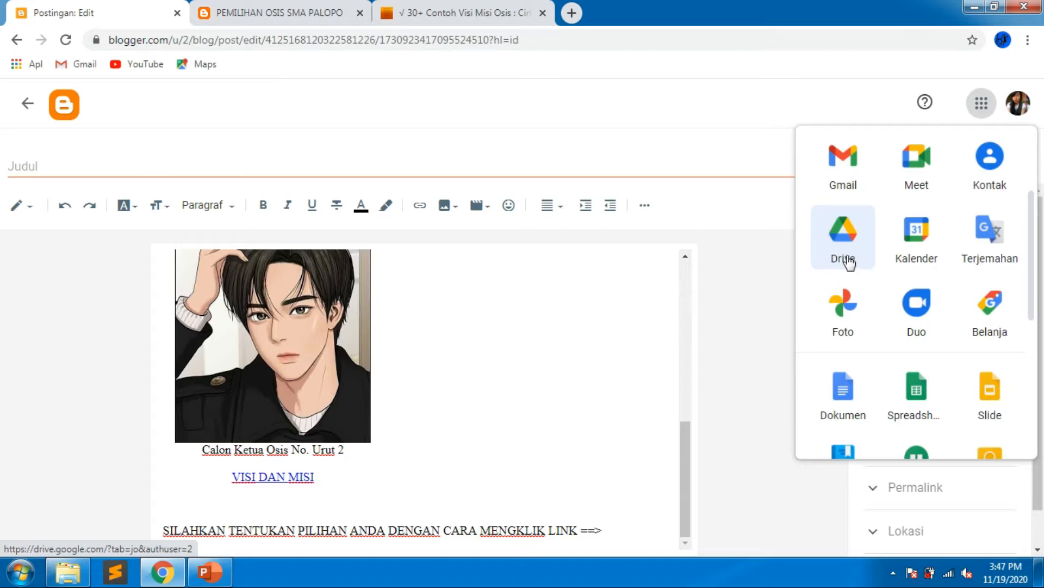
right_click(850, 263)
left_click(857, 256)
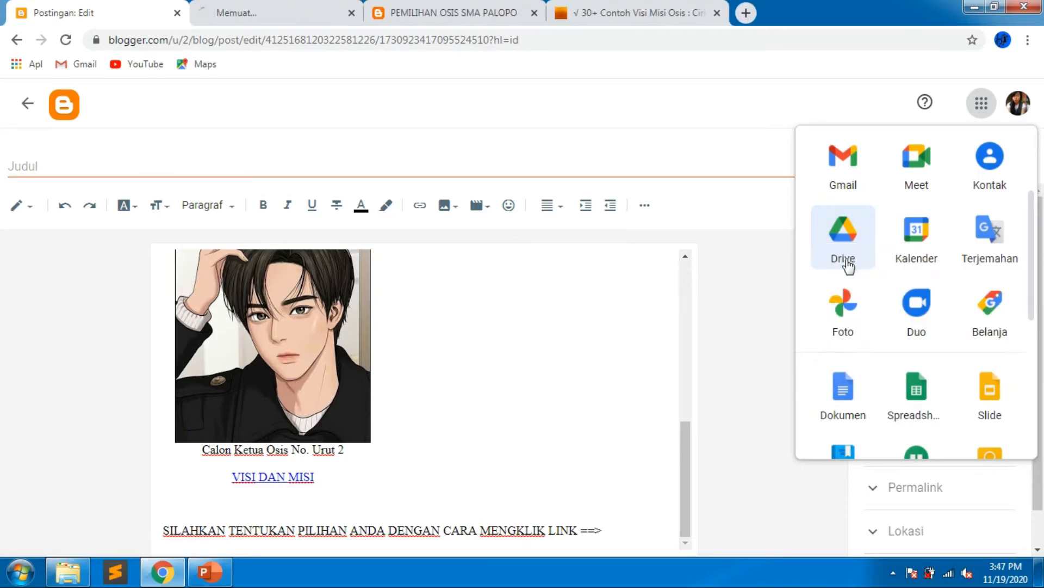
left_click(303, 7)
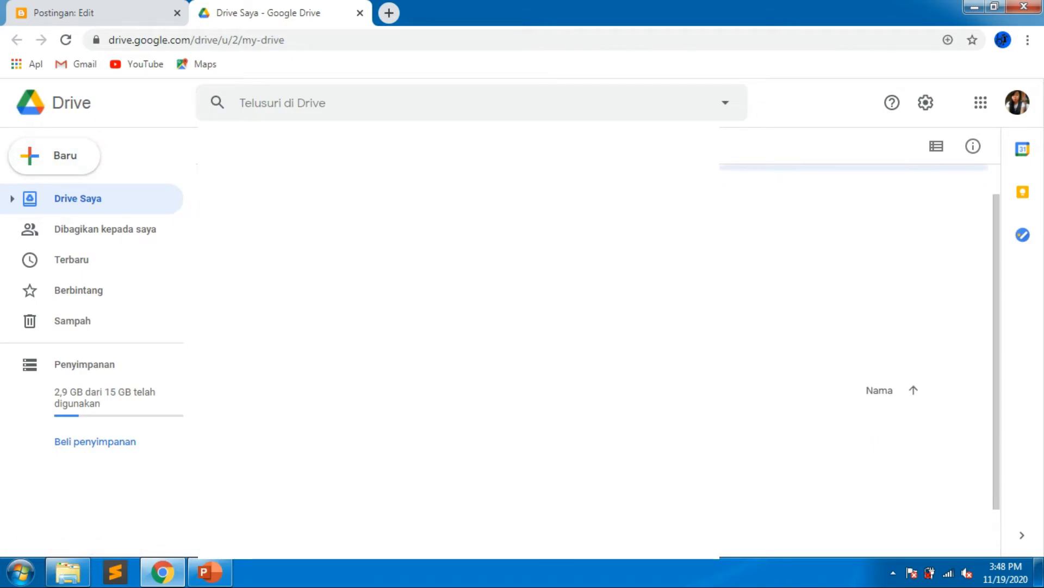
Create a new Google Form titled "PEMILIHAN KETUA OSIS SMA PALOPO" and dismiss the tour prompt.
left_click(84, 162)
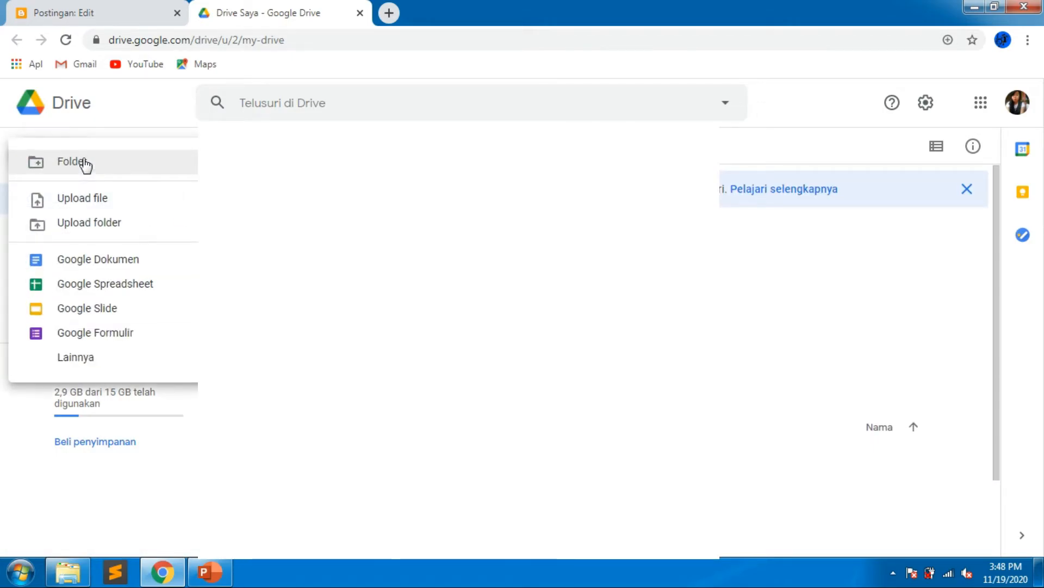
left_click(145, 343)
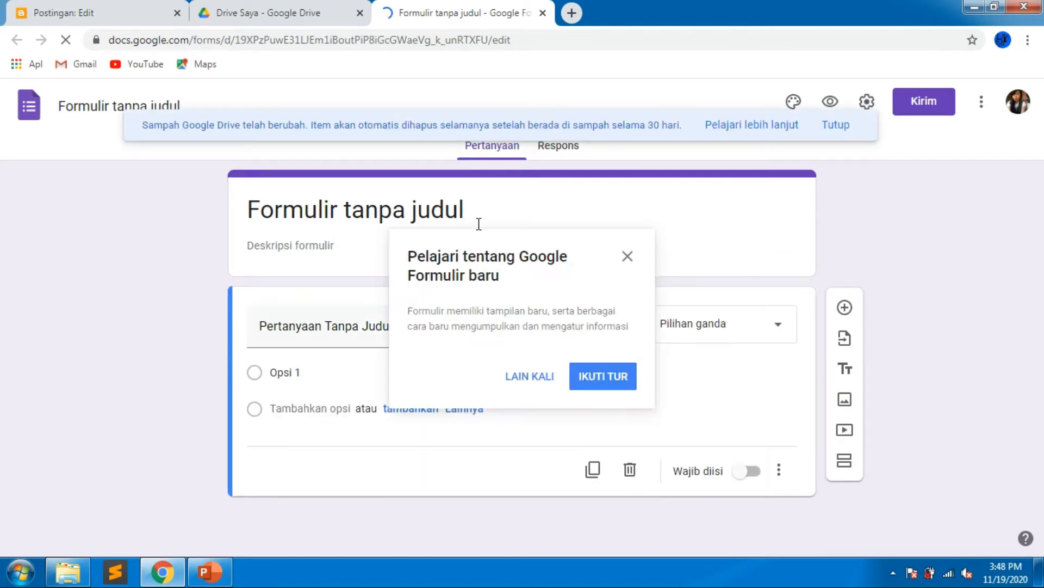
left_click(471, 217)
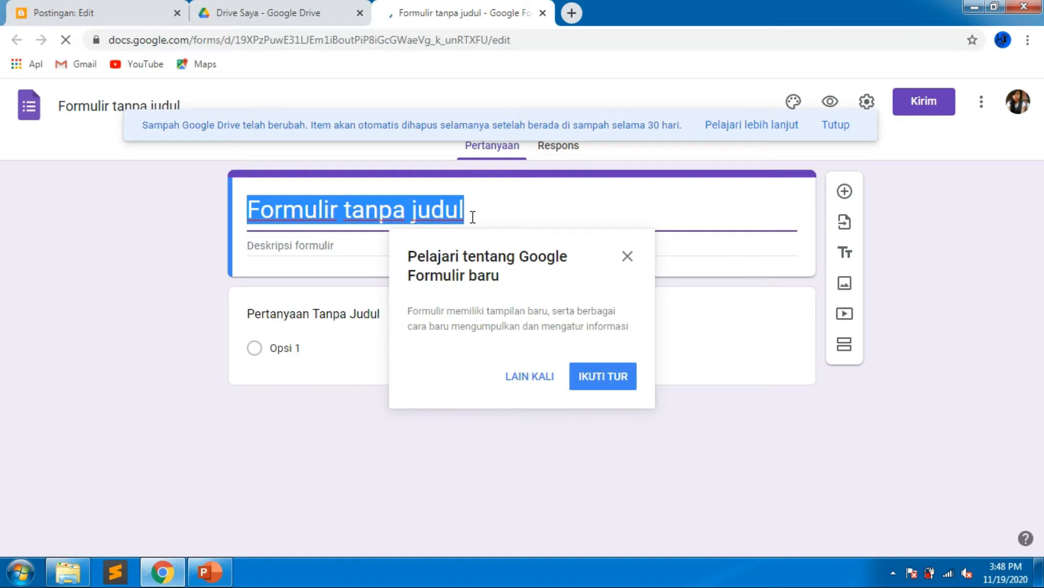
type("PELI")
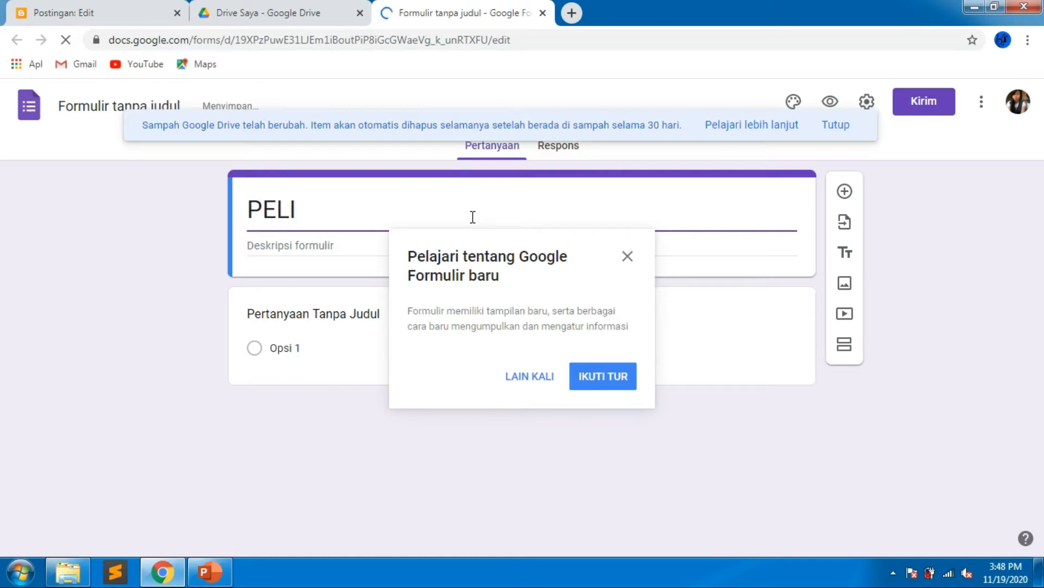
key("BackSpace")
key("BackSpace")
type("MILIHAN KETUA OSIS SM")
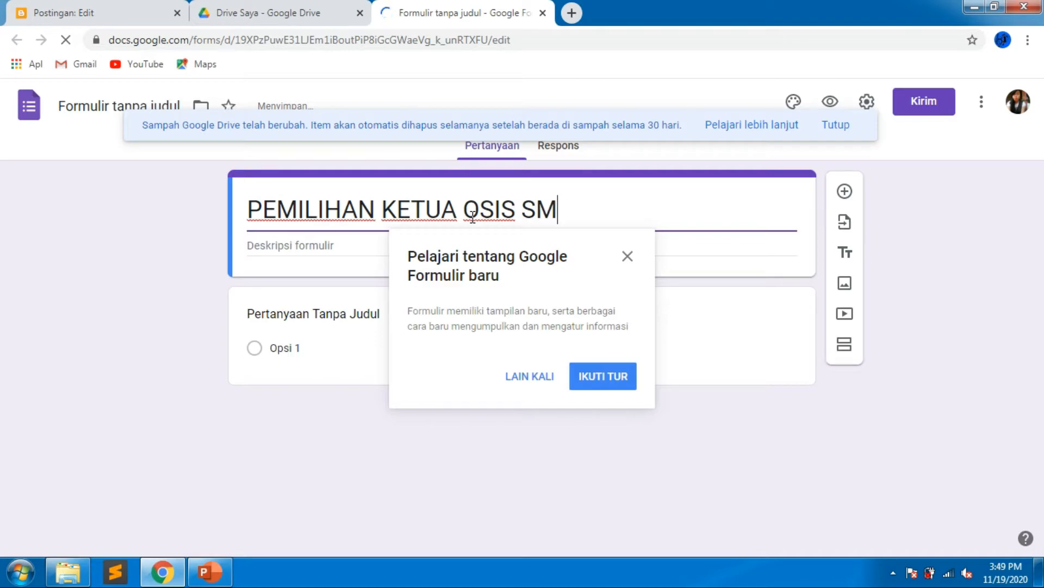
type("A PALOPO")
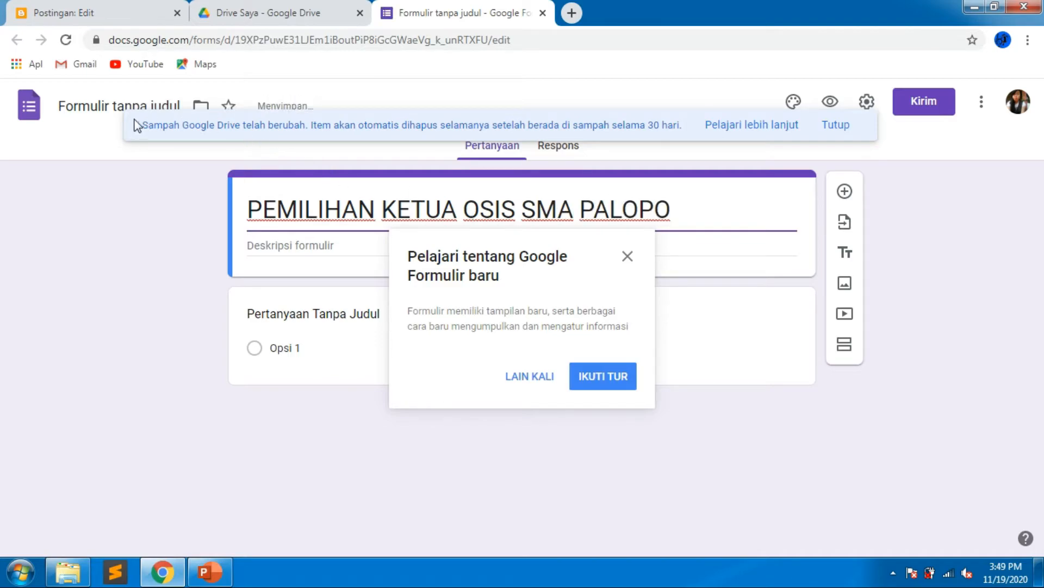
left_click(112, 105)
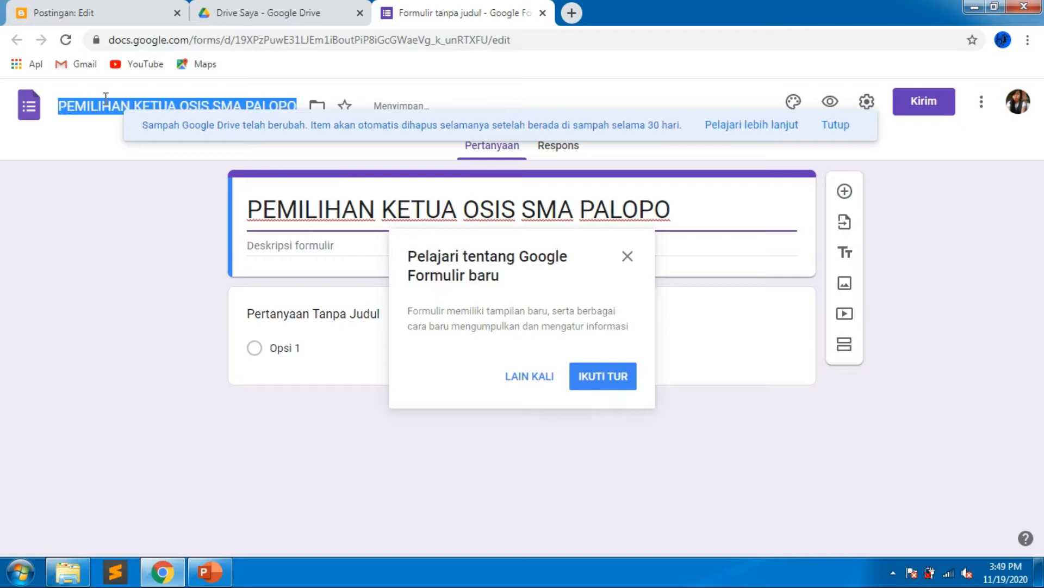
left_click(628, 257)
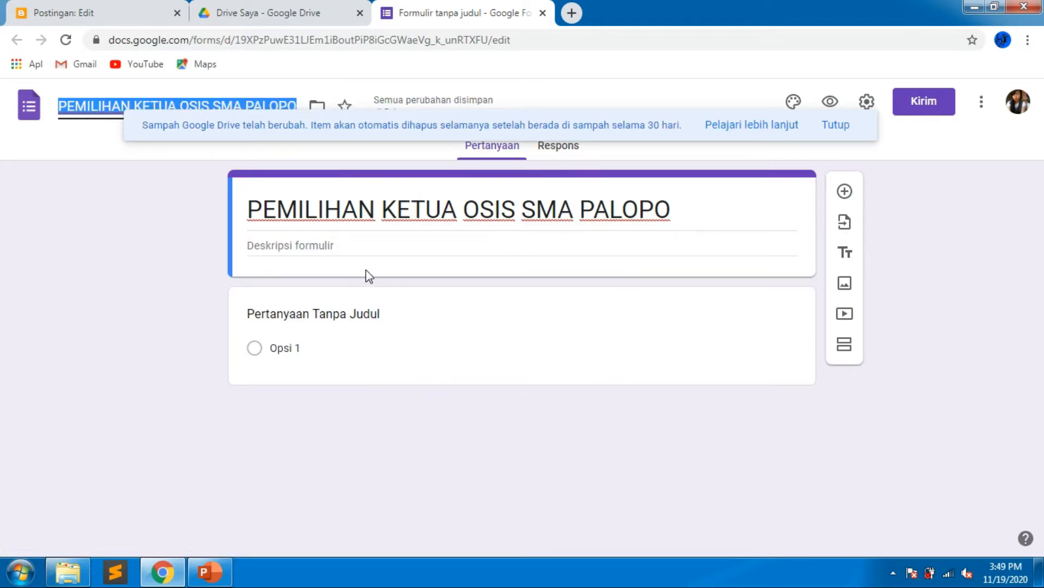
Set the form description to "Isi form nya dengan jujur dan benar !".
left_click(359, 247)
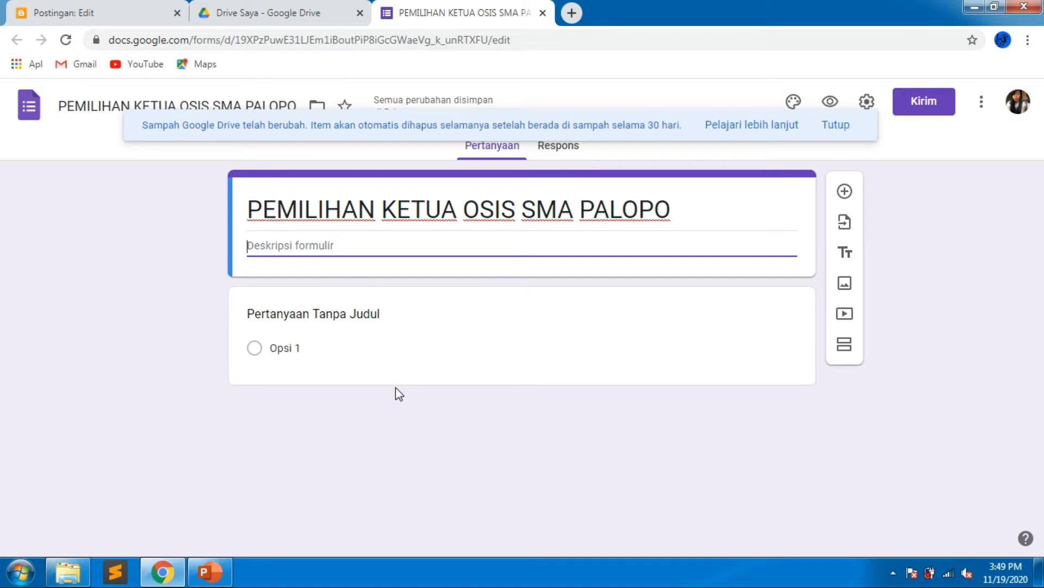
type("I")
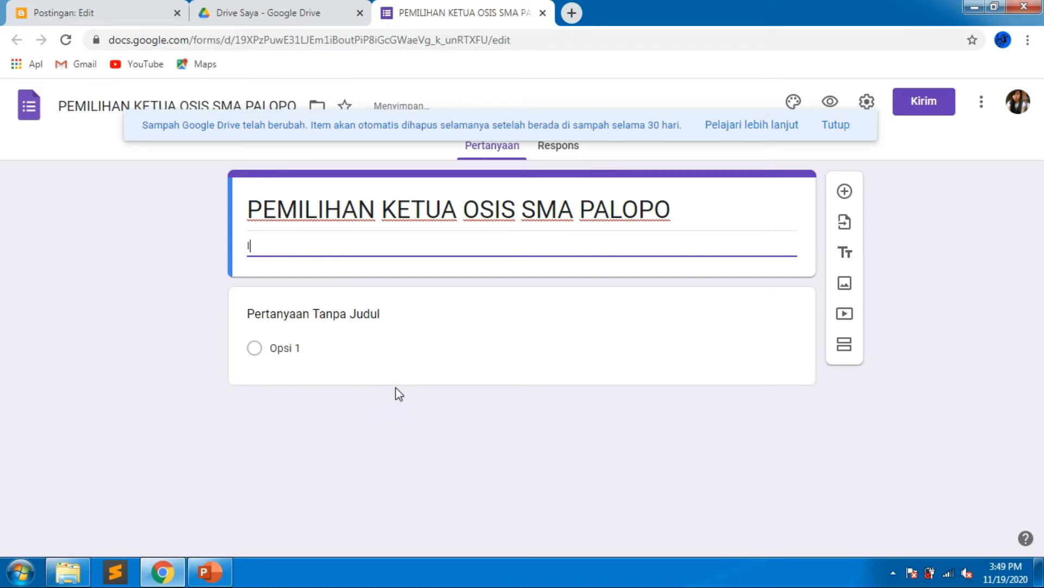
key("Caps_Lock")
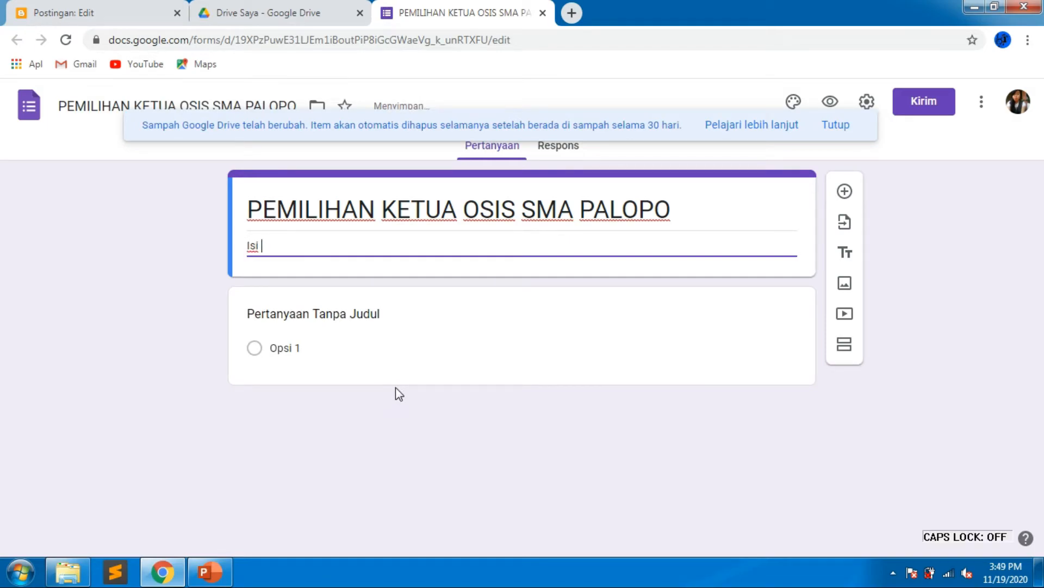
type("form nya dengan jujur dan benar !")
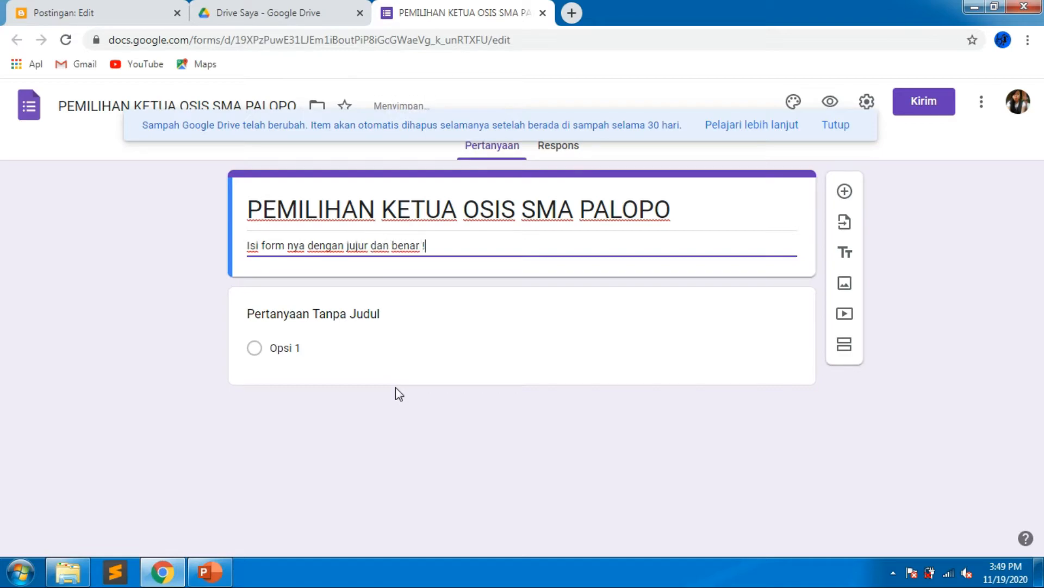
Change the first question's type to Jawaban singkat (short answer).
left_click(308, 321)
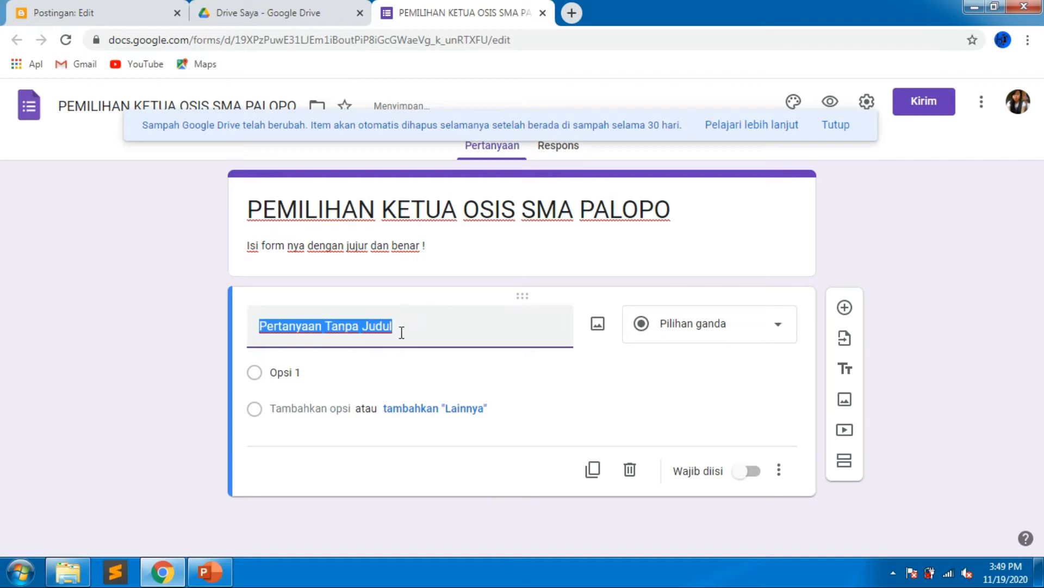
left_click(707, 335)
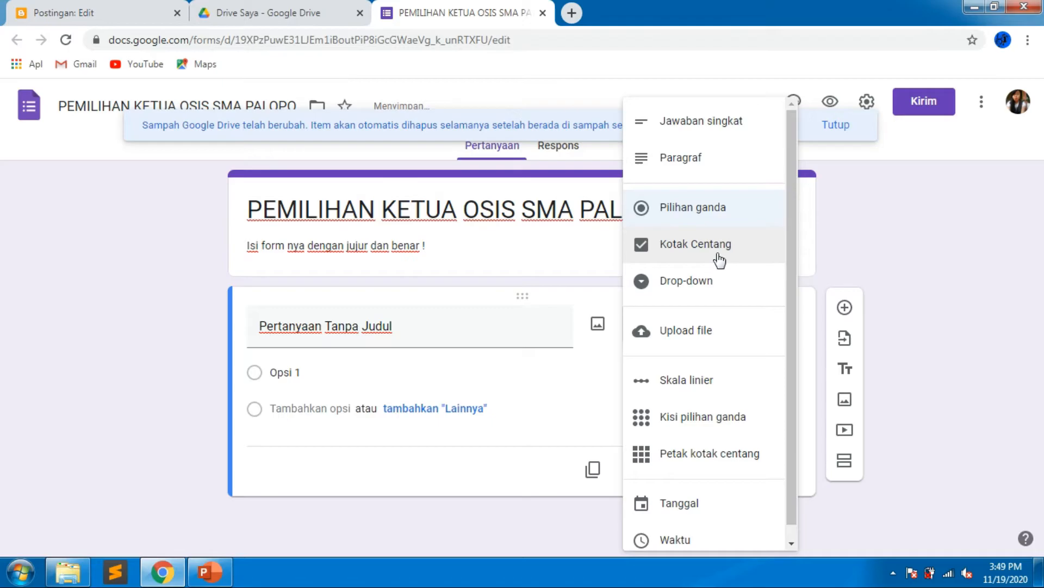
left_click(451, 337)
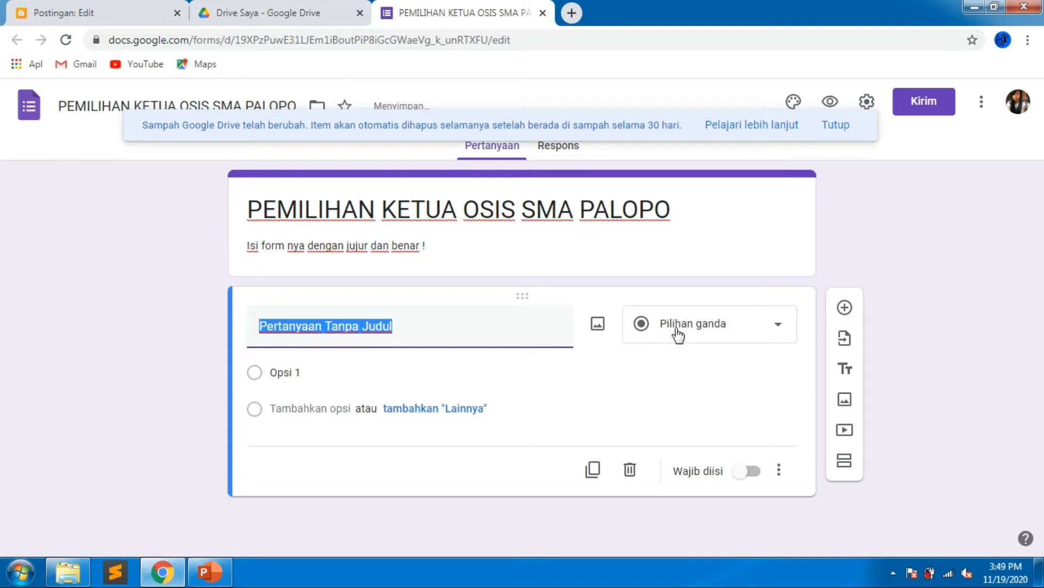
left_click(677, 333)
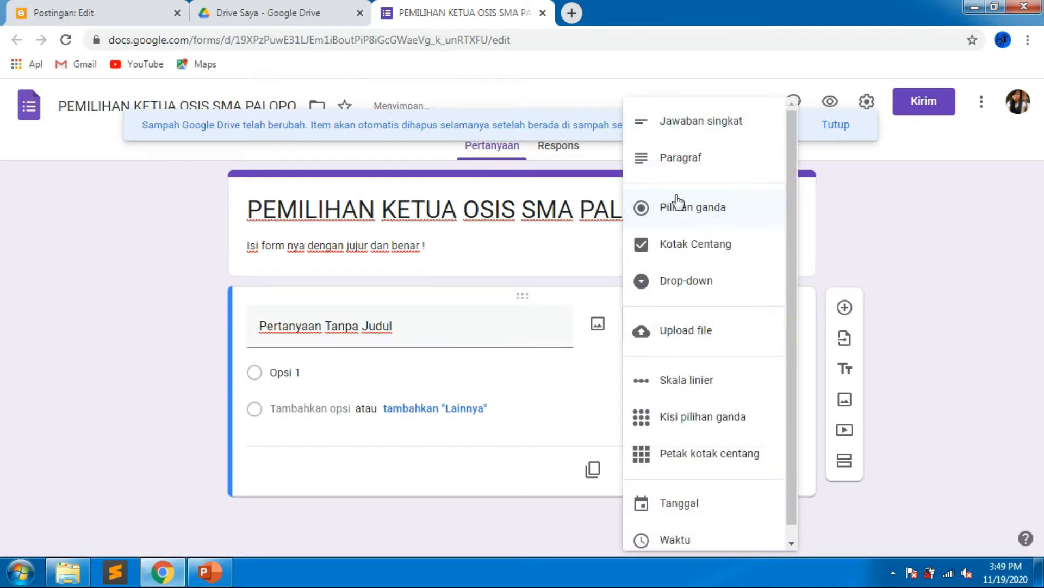
left_click(696, 121)
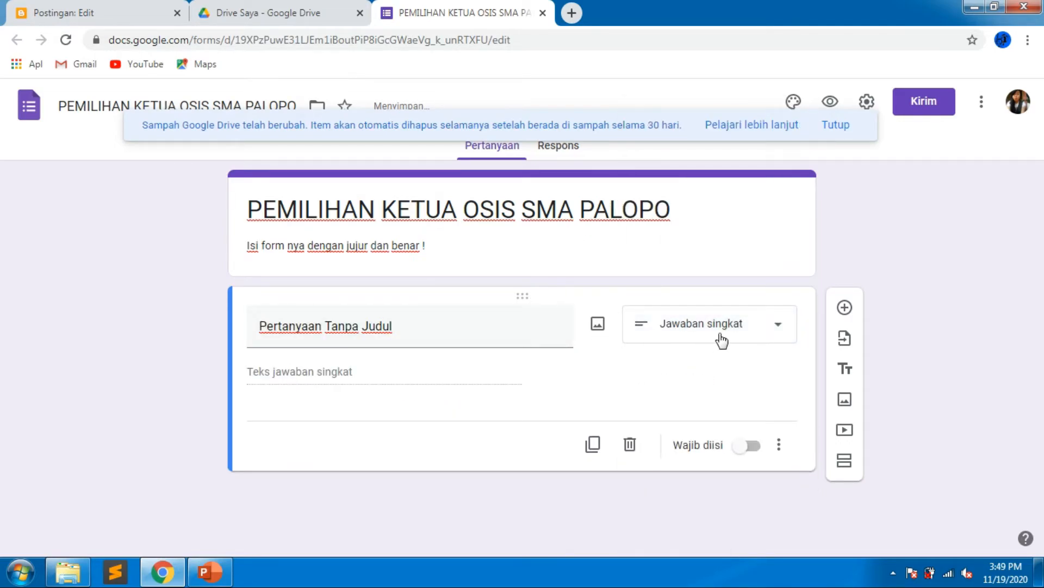
Title the first question "NAMA LENGKAP".
left_click(286, 343)
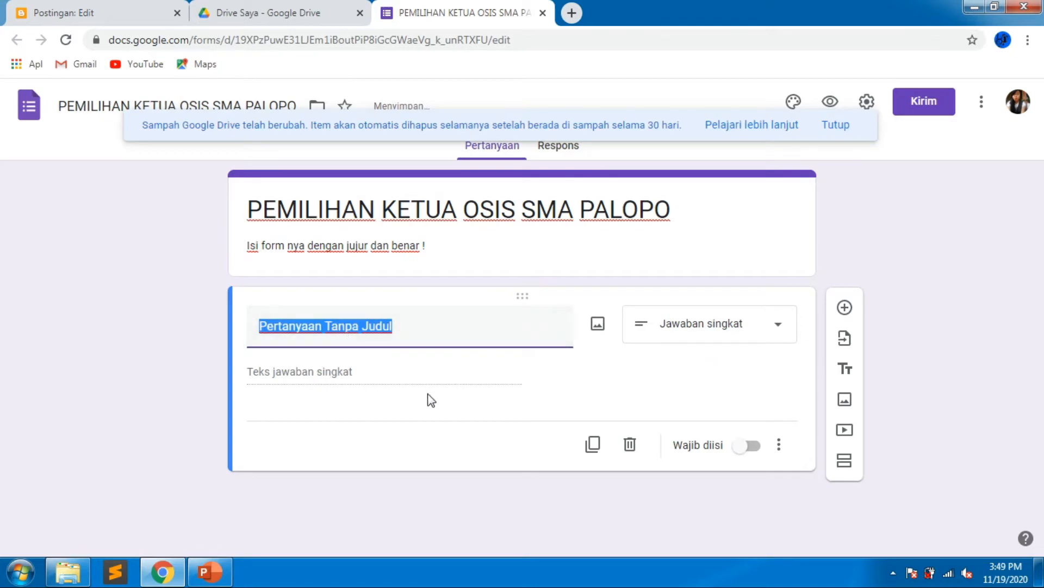
type("nama")
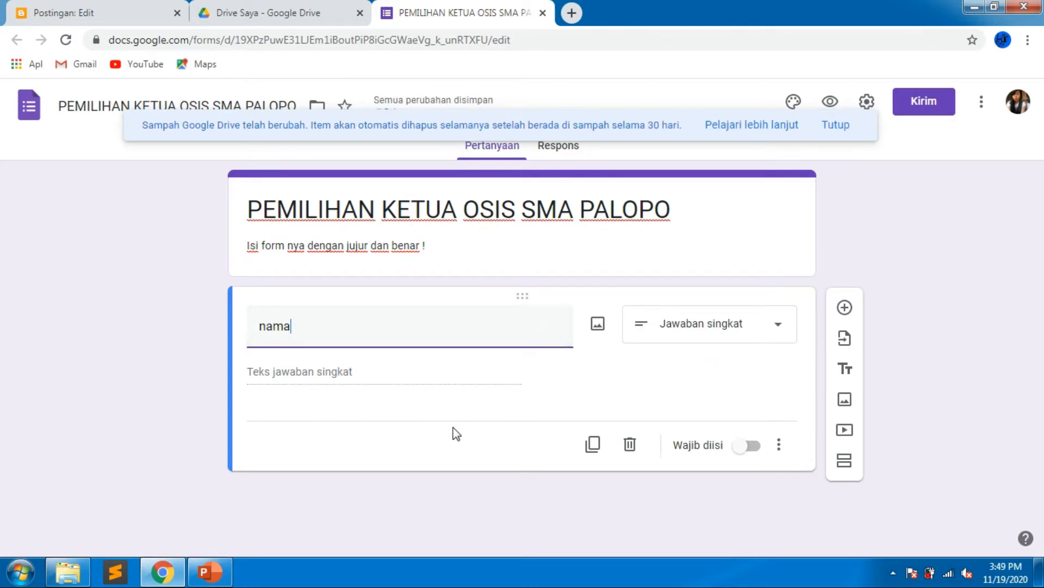
key("BackSpace")
key("BackSpace")
key("BackSpace")
key("BackSpace")
key("Caps_Lock")
type("NAMA LENG")
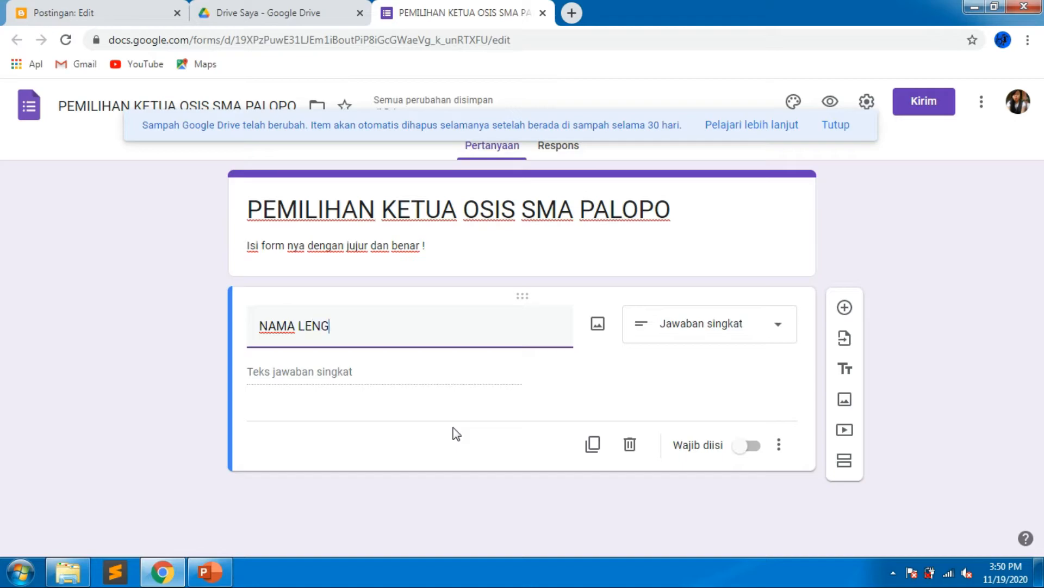
type("KAP ")
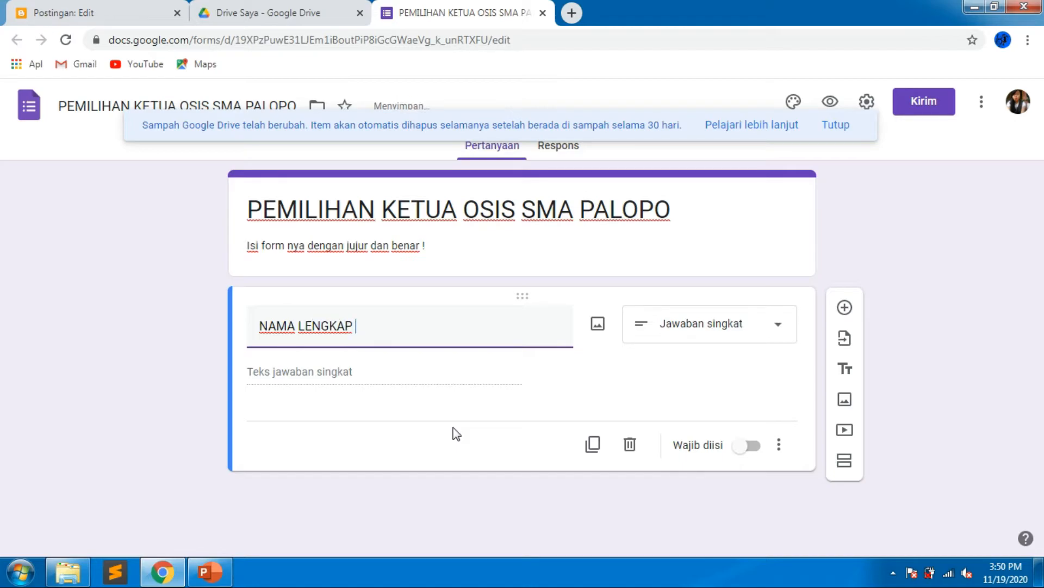
type(":")
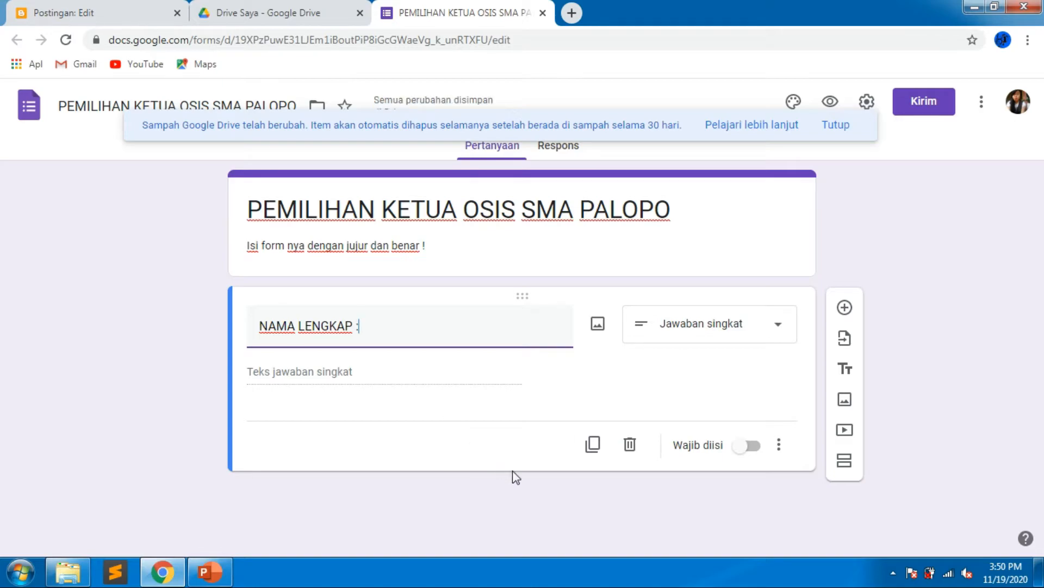
Finish the first question title as "NAMA LENGKAP :" and make it required.
left_click(713, 331)
left_click(580, 402)
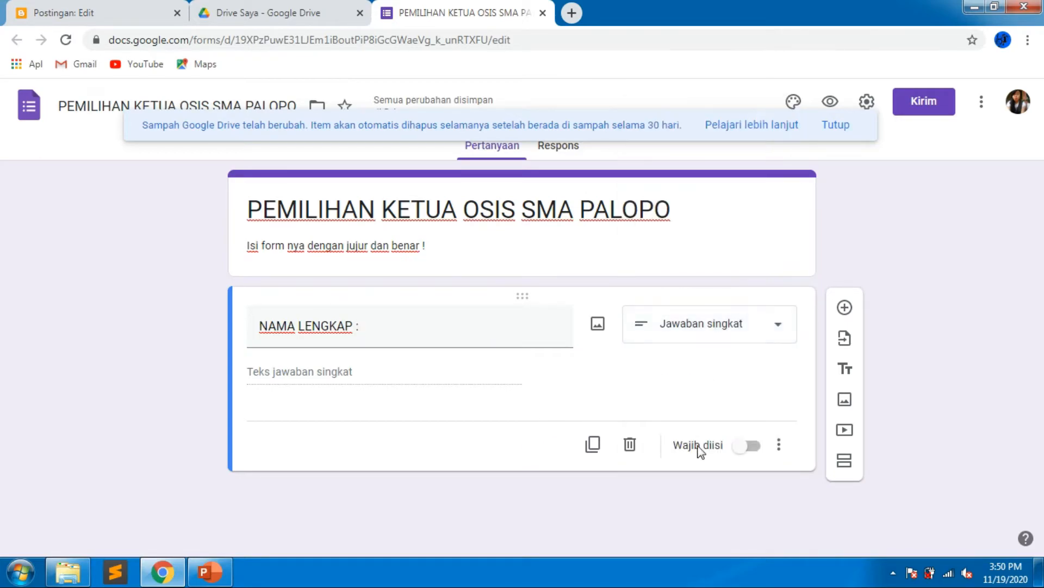
left_click(749, 452)
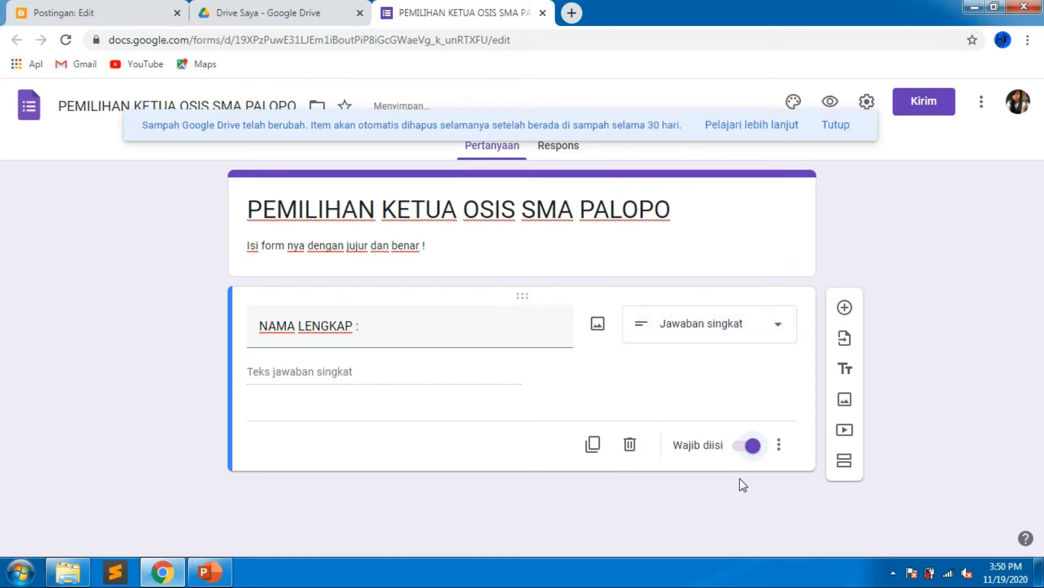
Add a second required question titled "NIS :".
left_click(844, 308)
type("NIS")
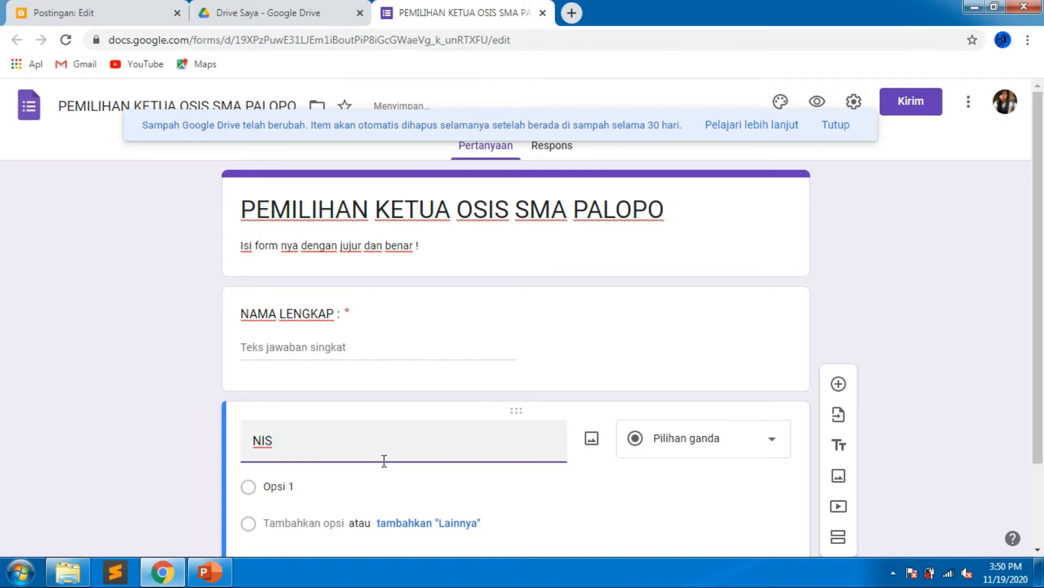
type(" :")
scroll(621, 447, "down", 1)
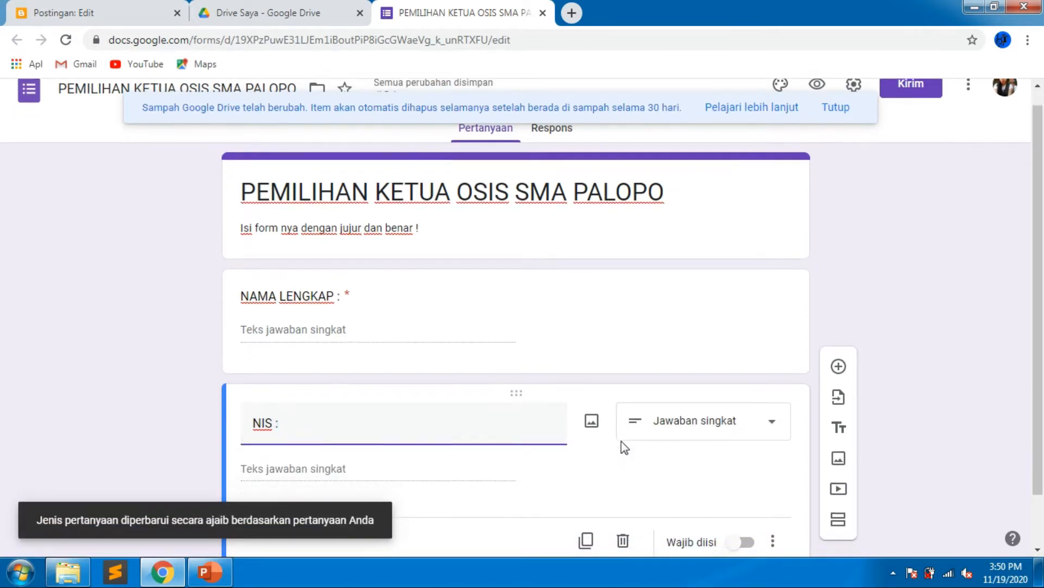
scroll(622, 441, "down", 1)
left_click(771, 481)
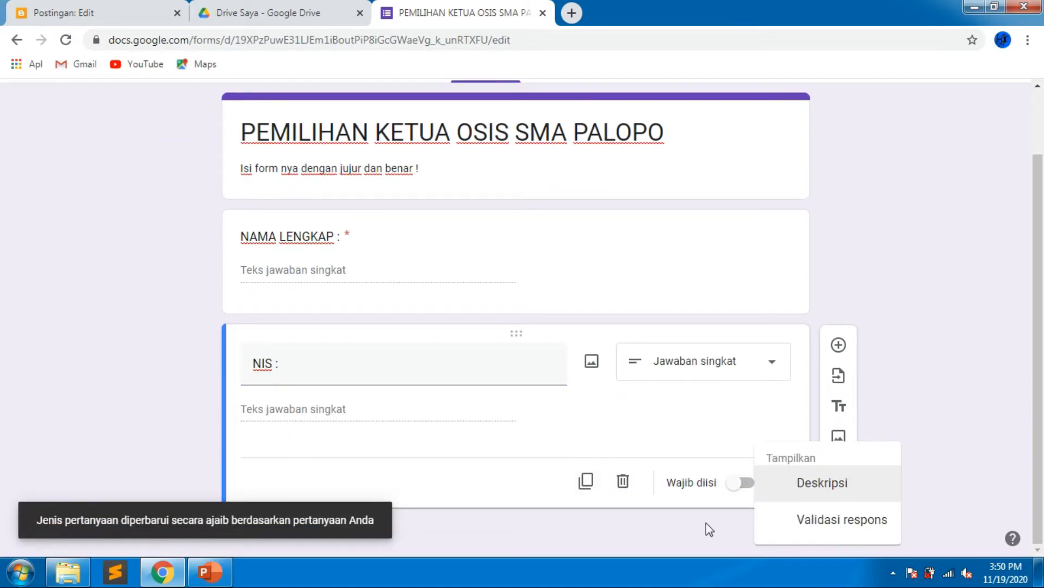
left_click(742, 482)
left_click(744, 484)
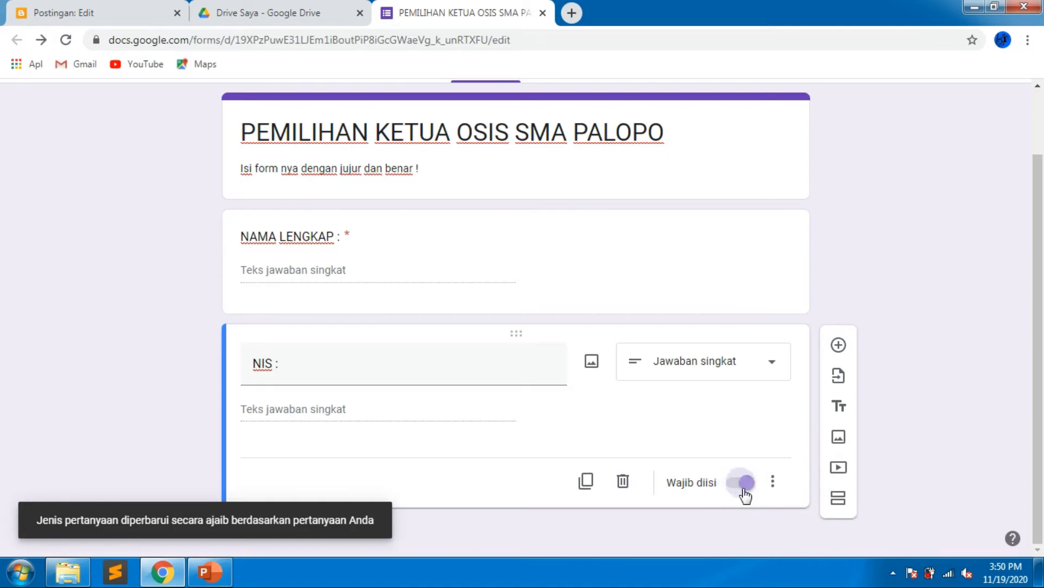
Add a third required short-answer question titled "KELAS :".
left_click(838, 344)
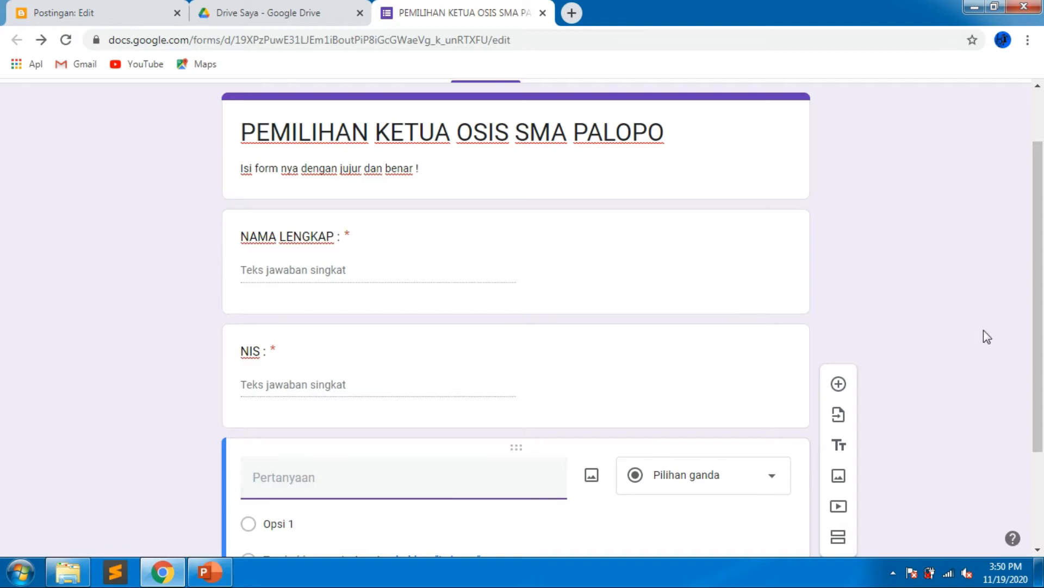
type("KELAS")
type(":")
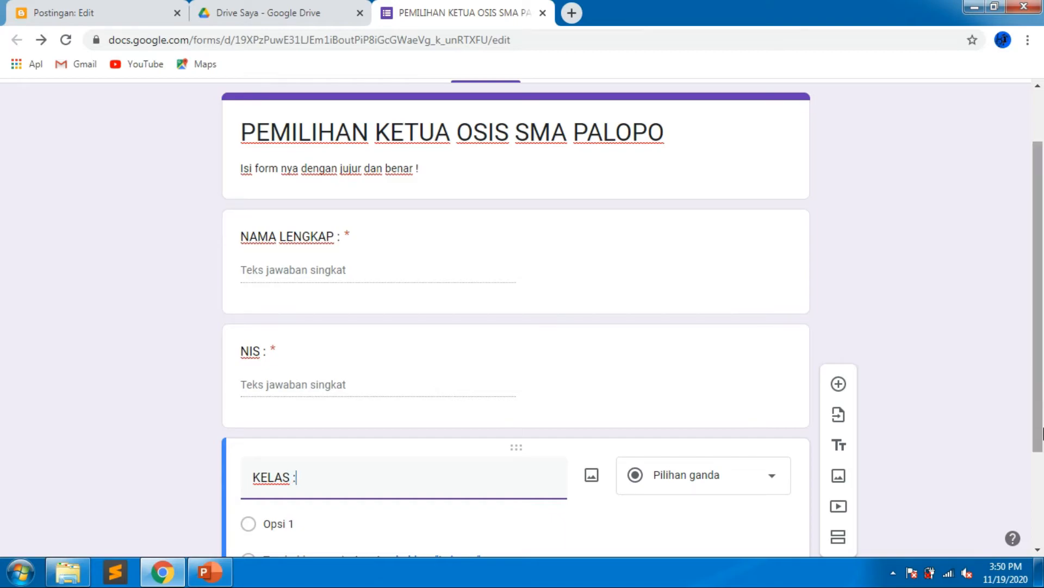
left_click(893, 574)
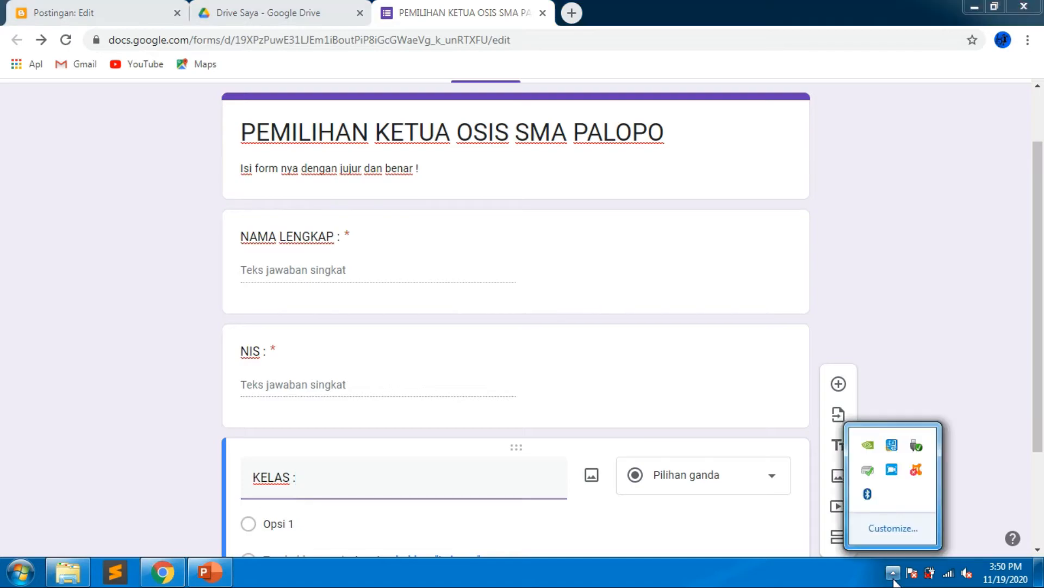
left_click(341, 487)
scroll(343, 485, "down", 3)
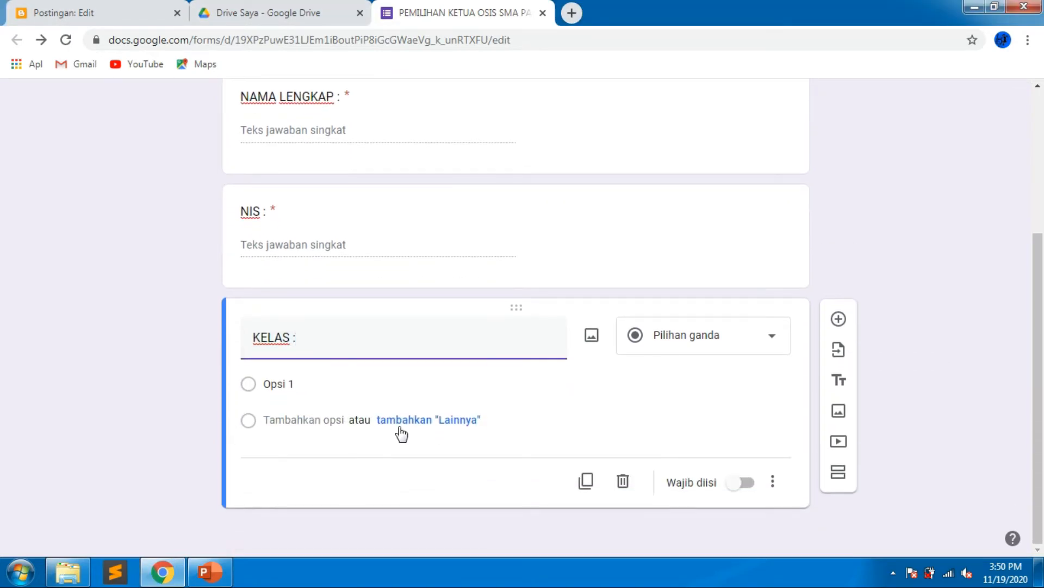
left_click(666, 346)
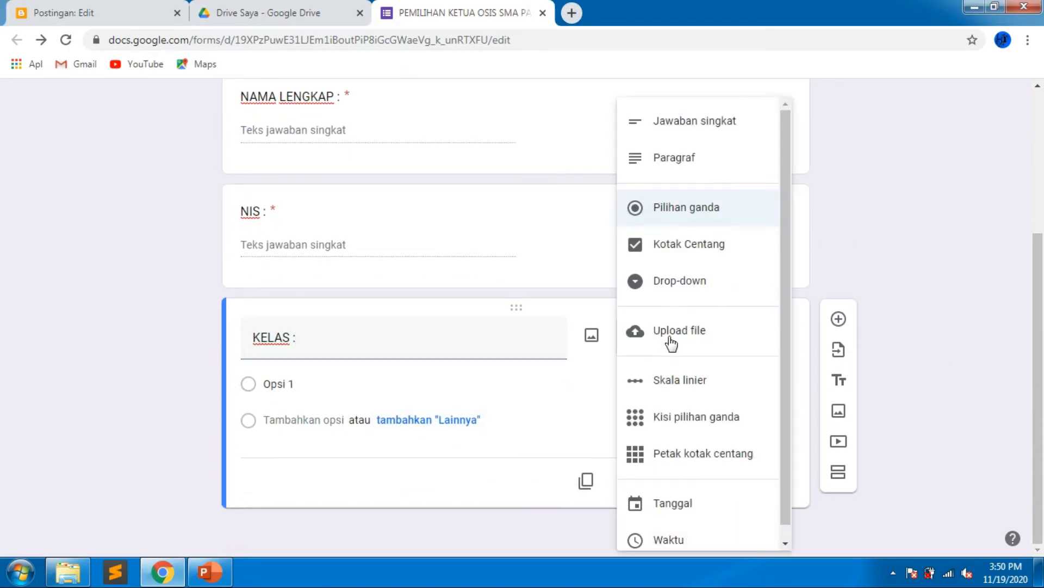
left_click(700, 125)
left_click(750, 482)
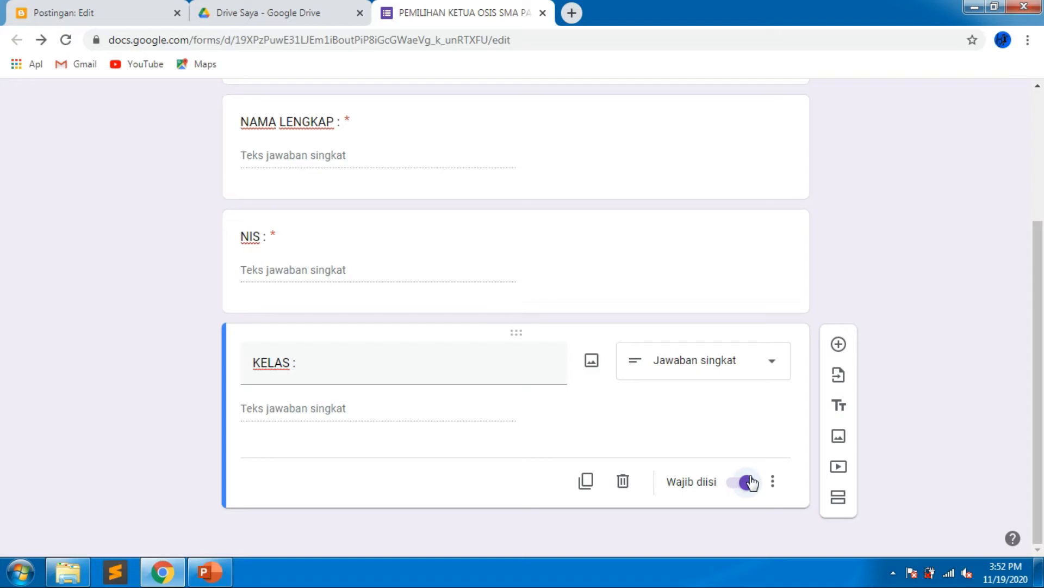
Add a checkbox question titled "PILIH CALON OSIS !".
left_click(839, 345)
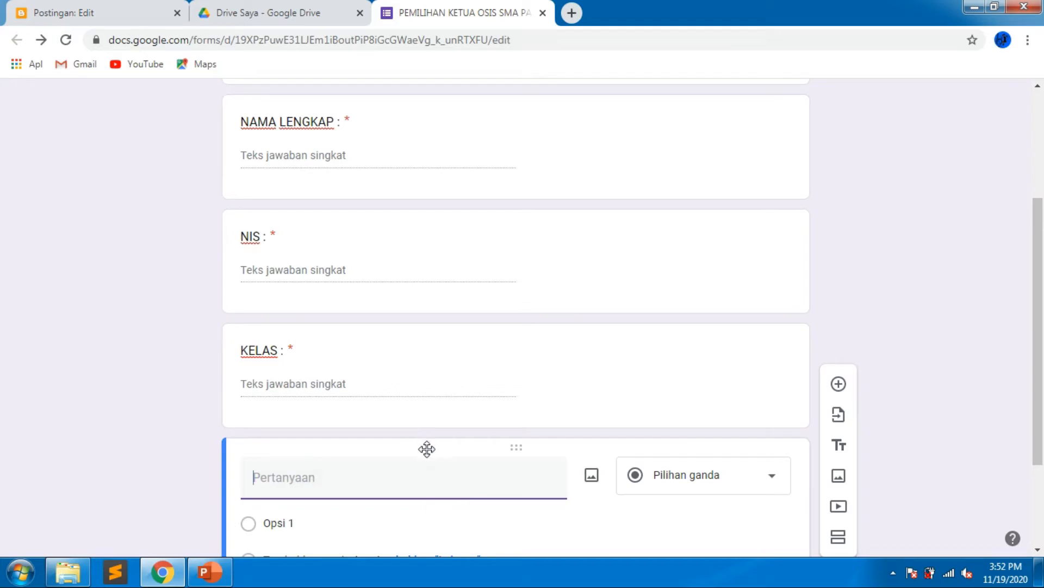
scroll(427, 448, "down", 2)
scroll(506, 438, "down", 2)
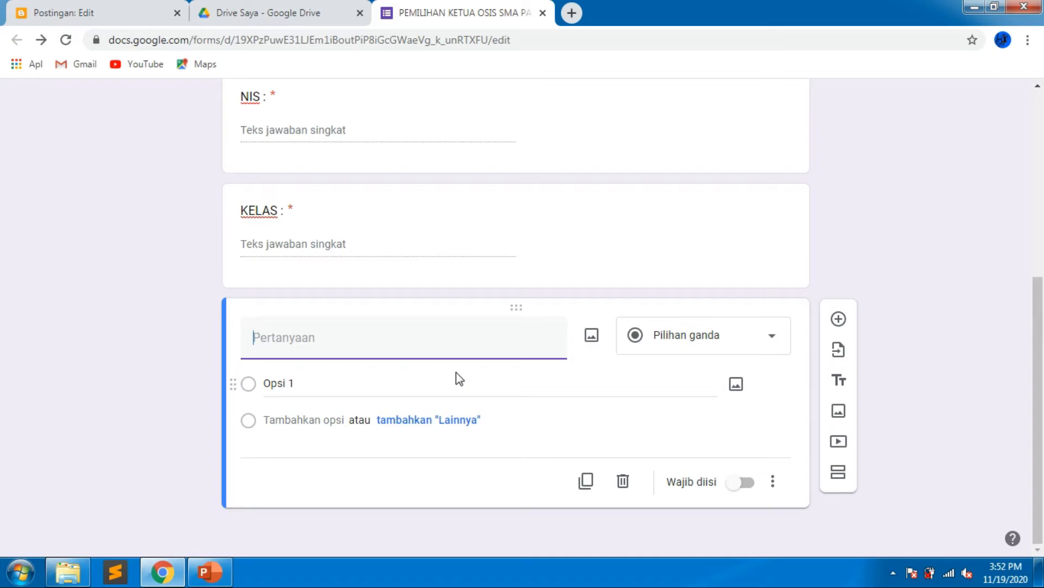
type("PILIH C")
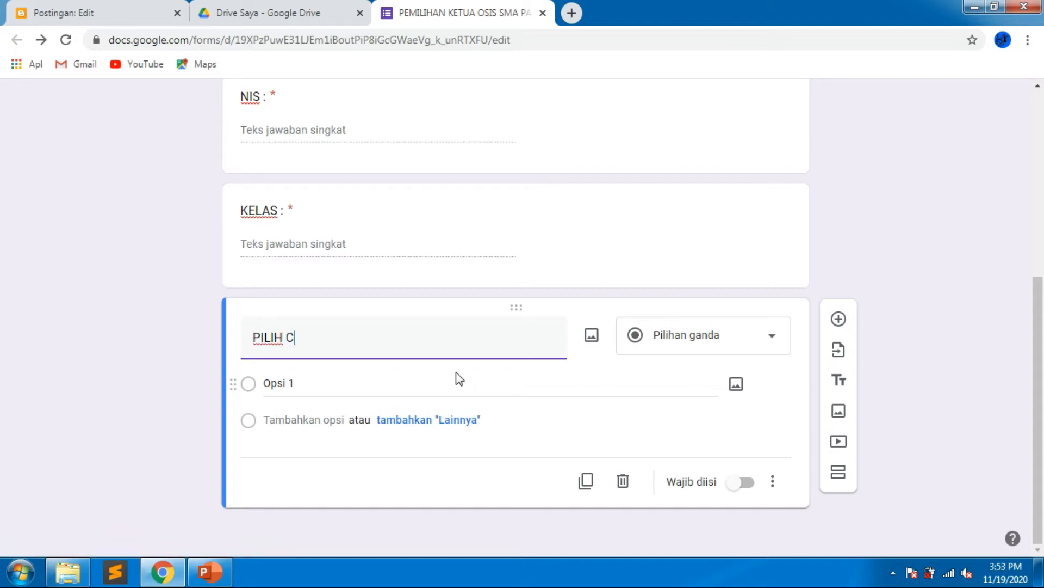
type("ALON OSIS ")
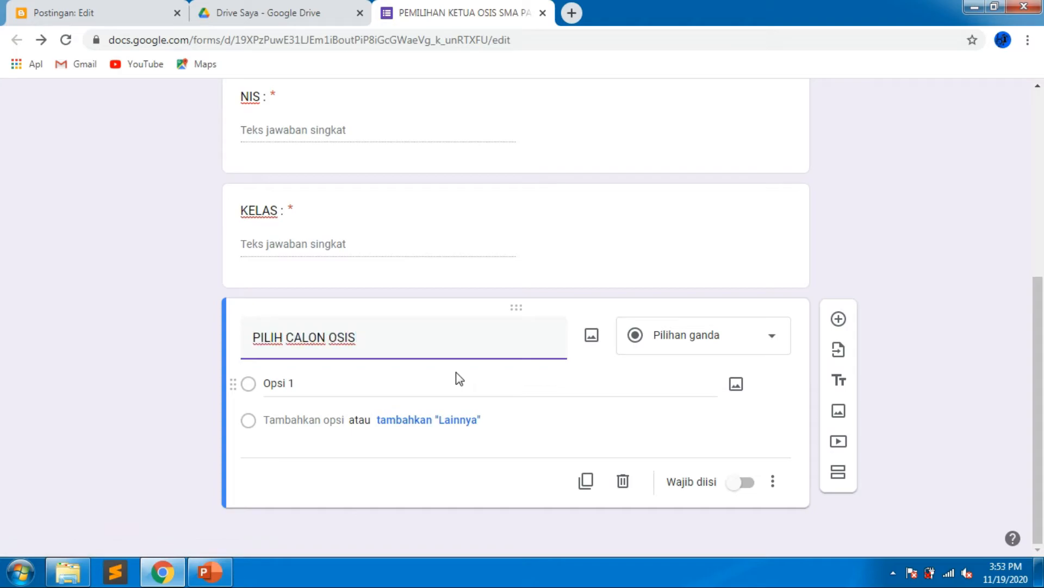
type("!")
left_click(683, 337)
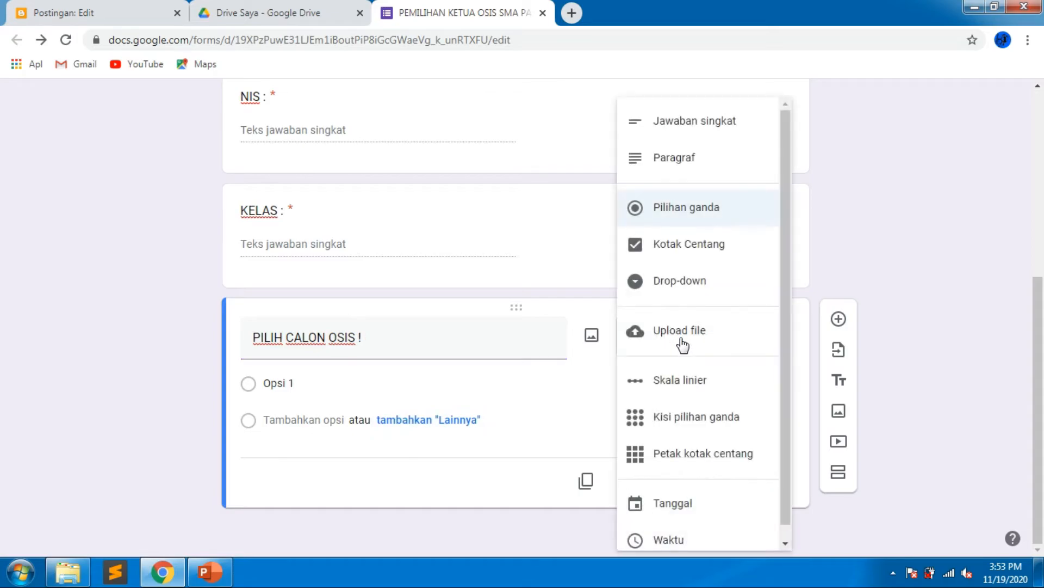
left_click(712, 253)
Check the candidate names in the Blogger post, then enter "NARUTO (" as the first checkbox option.
left_click(325, 389)
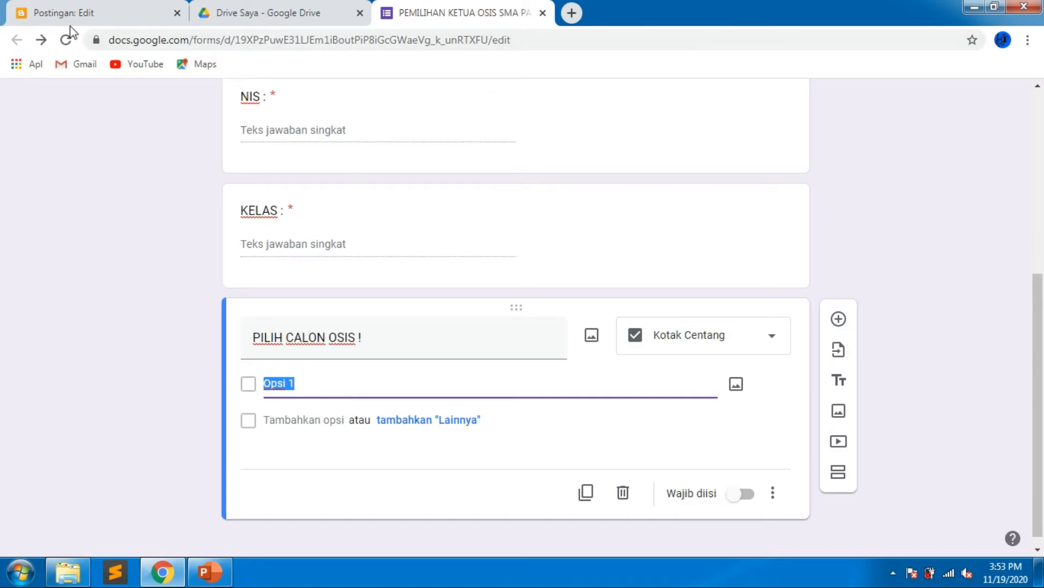
left_click(88, 8)
scroll(440, 449, "up", 6)
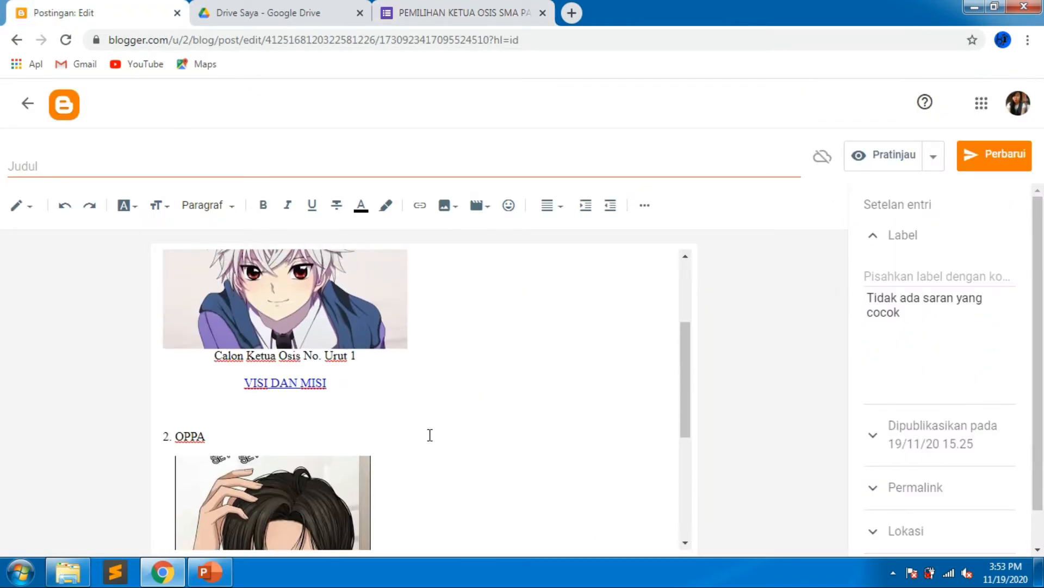
left_click(400, 11)
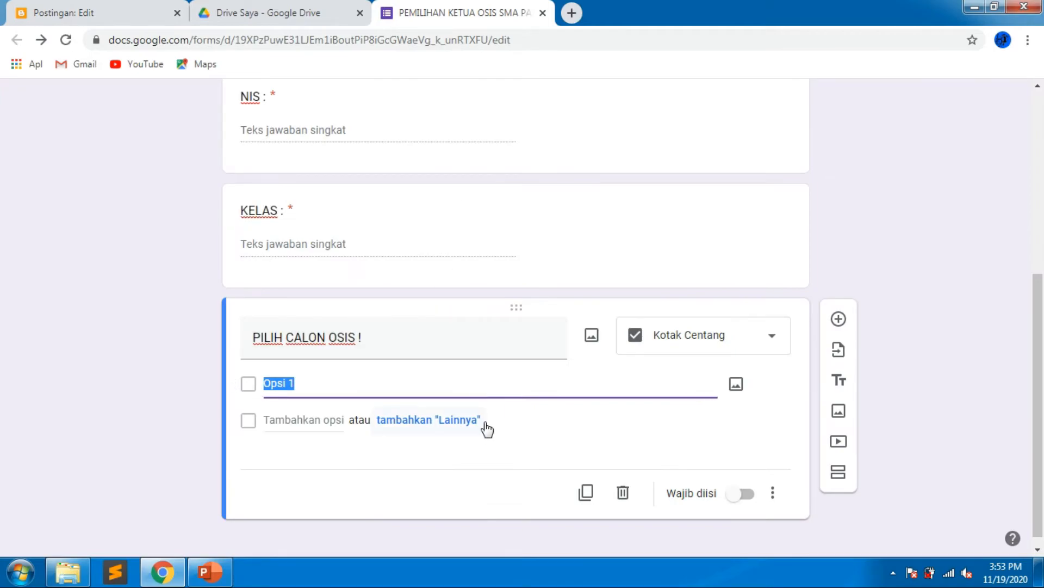
type("NARUTO (")
Attach the image fb1e71a9de9a1ad6c9943da775c6884c.jpg from Pictures to the first option.
left_click(736, 384)
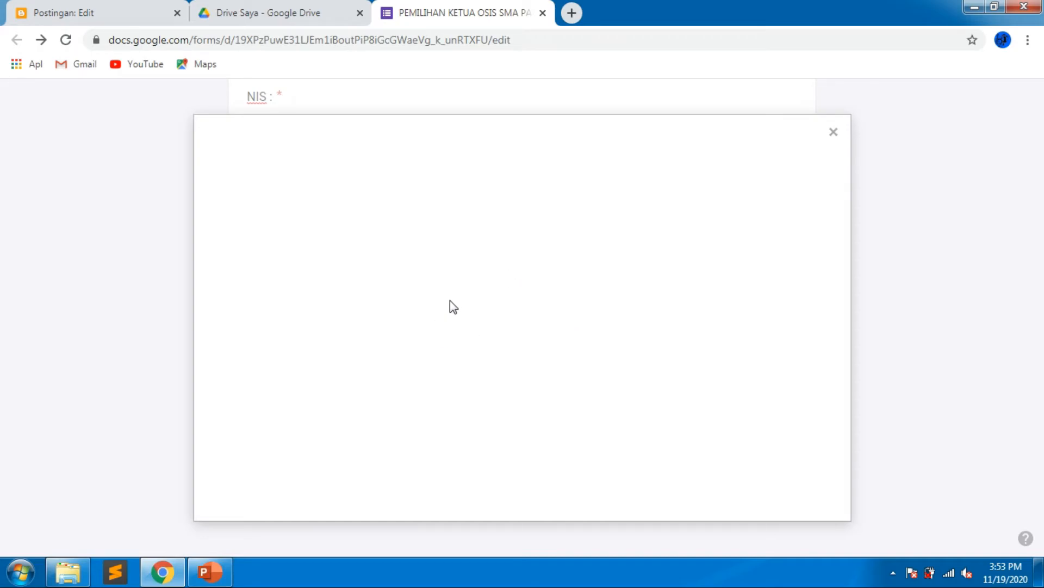
left_click(833, 132)
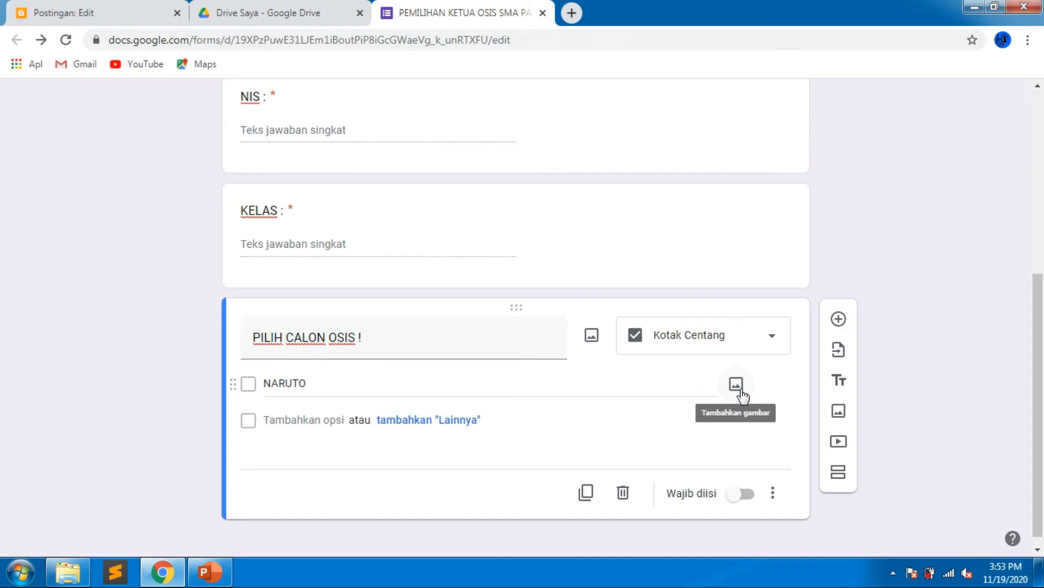
left_click(740, 388)
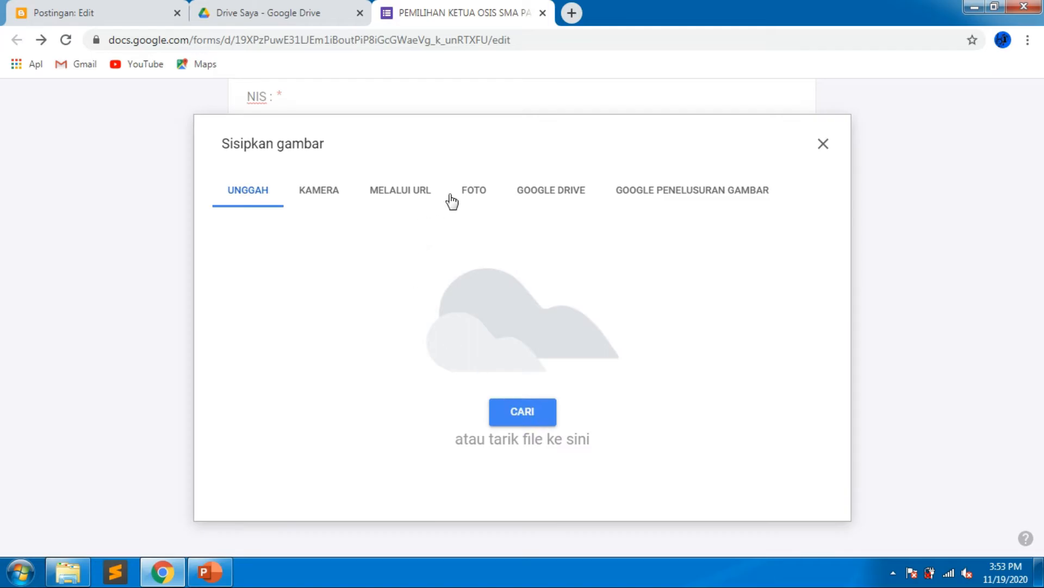
left_click(519, 426)
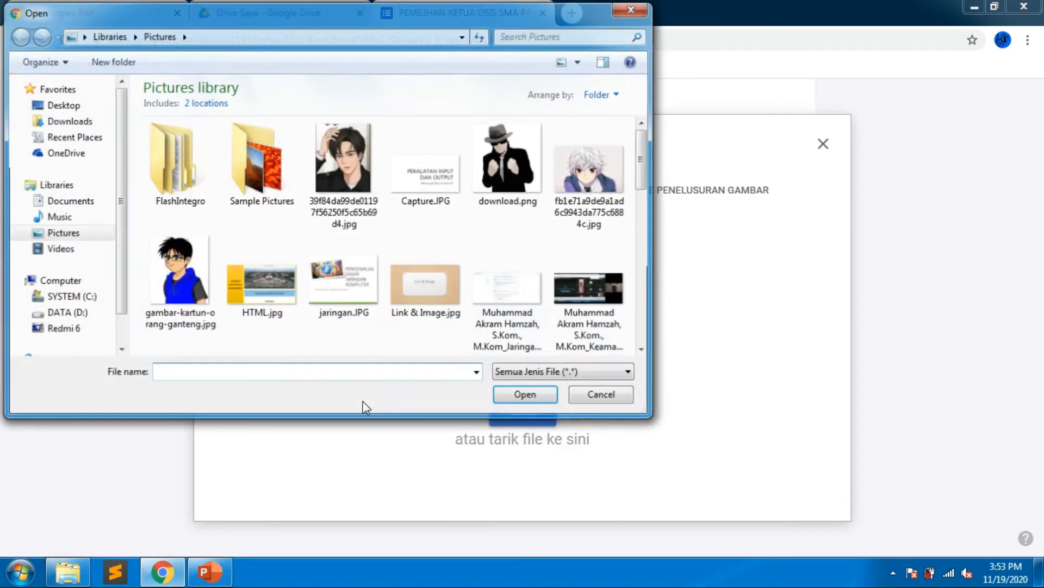
left_click(591, 185)
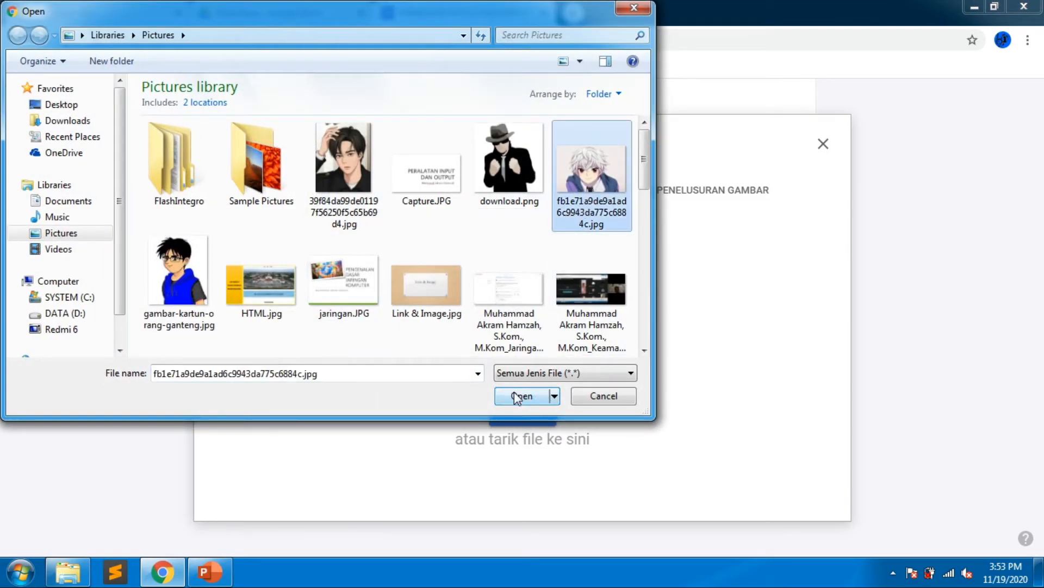
left_click(522, 397)
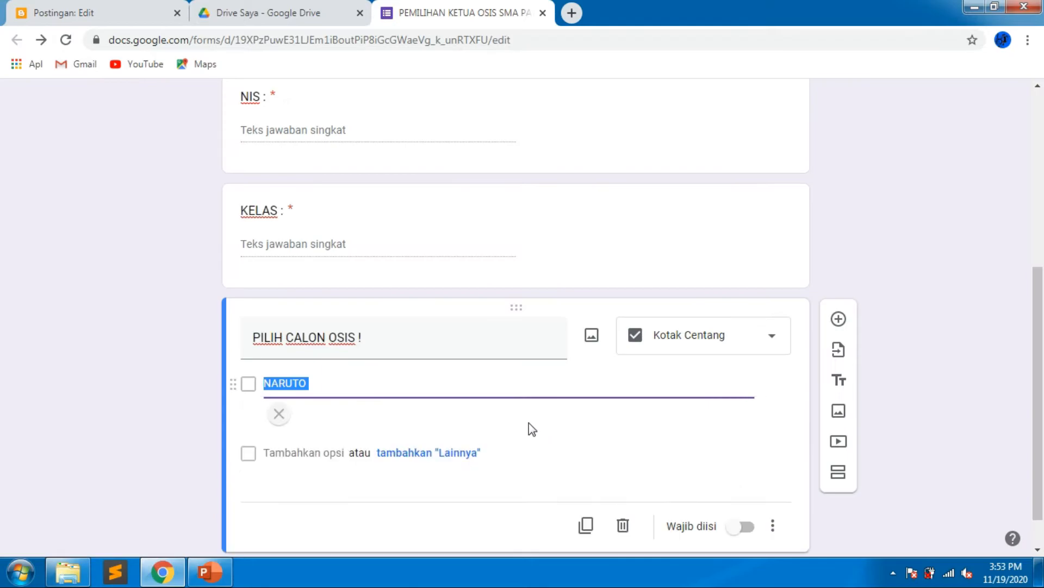
Edit the first option to read "1. NARUTO (CALON URUT NO. 1".
scroll(531, 429, "down", 1)
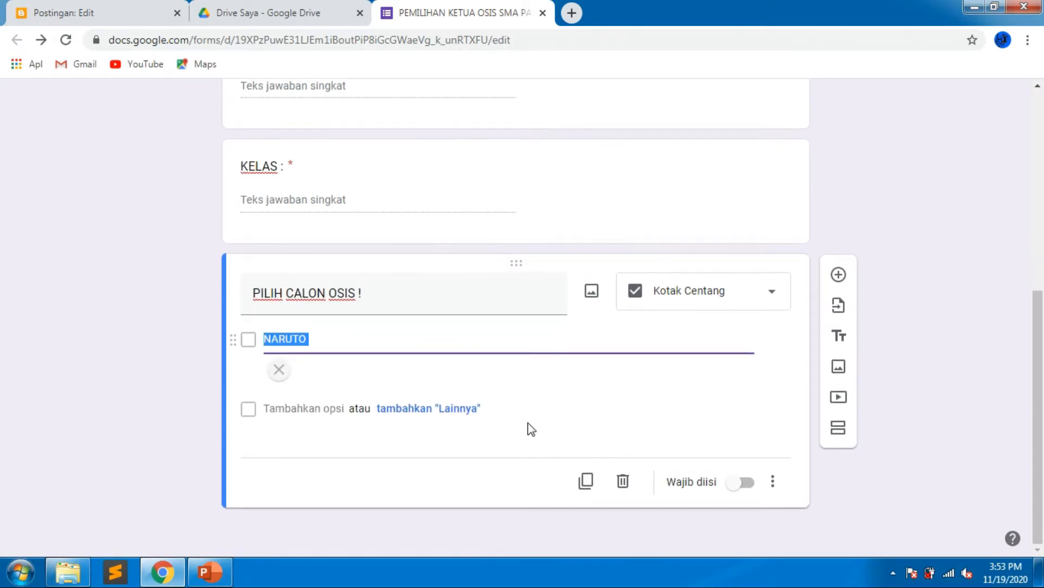
left_click(412, 345)
type("(")
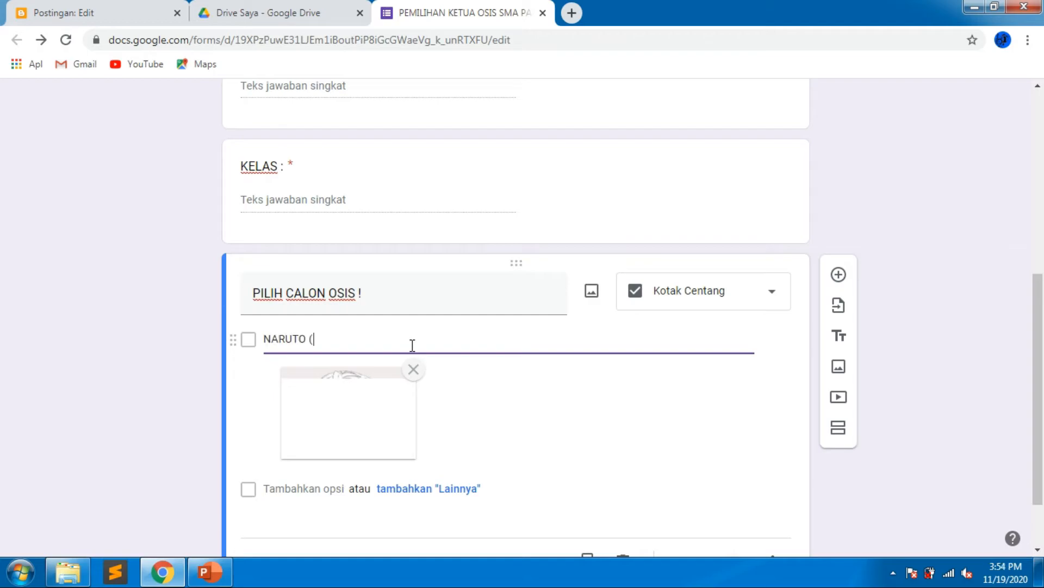
type("CALON URUT NO")
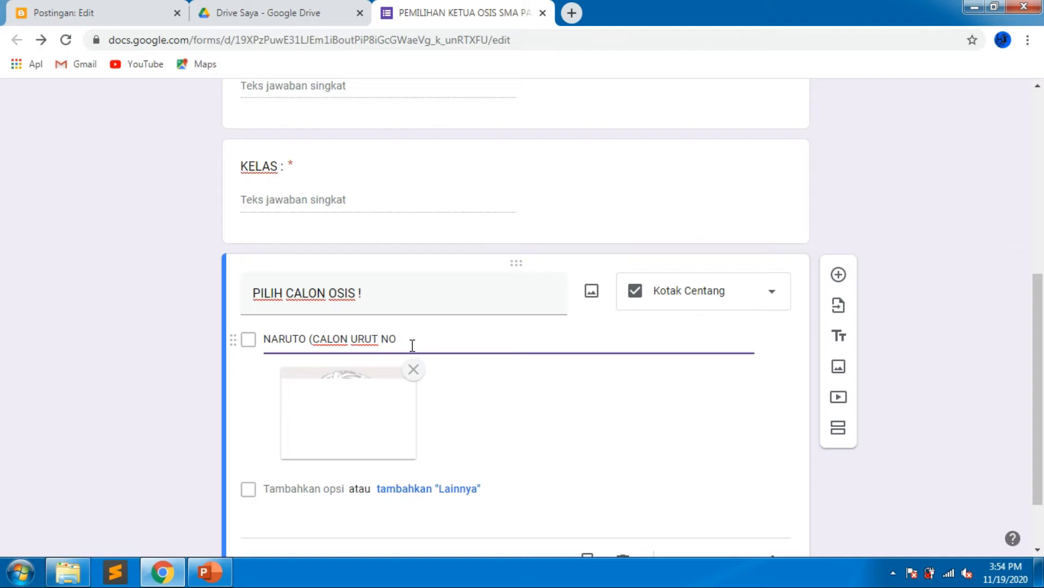
type(". 1")
left_click(265, 338)
type("1.")
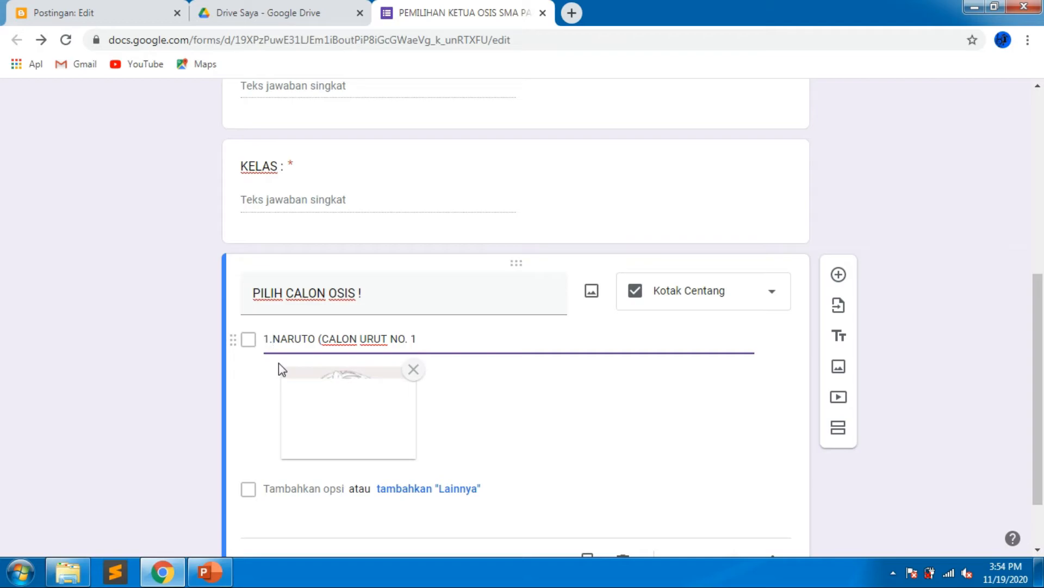
left_click(762, 300)
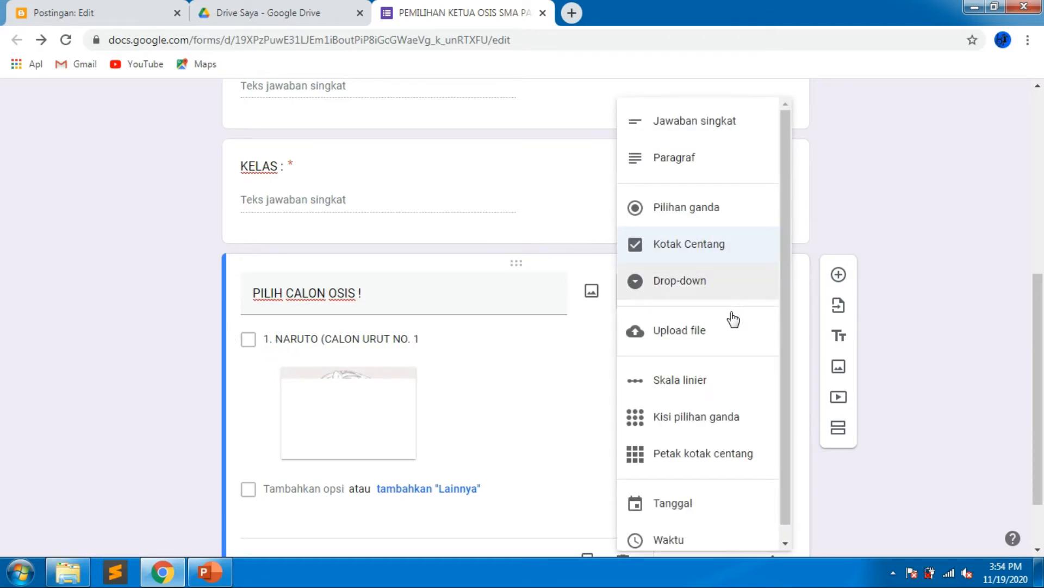
scroll(729, 317, "down", 1)
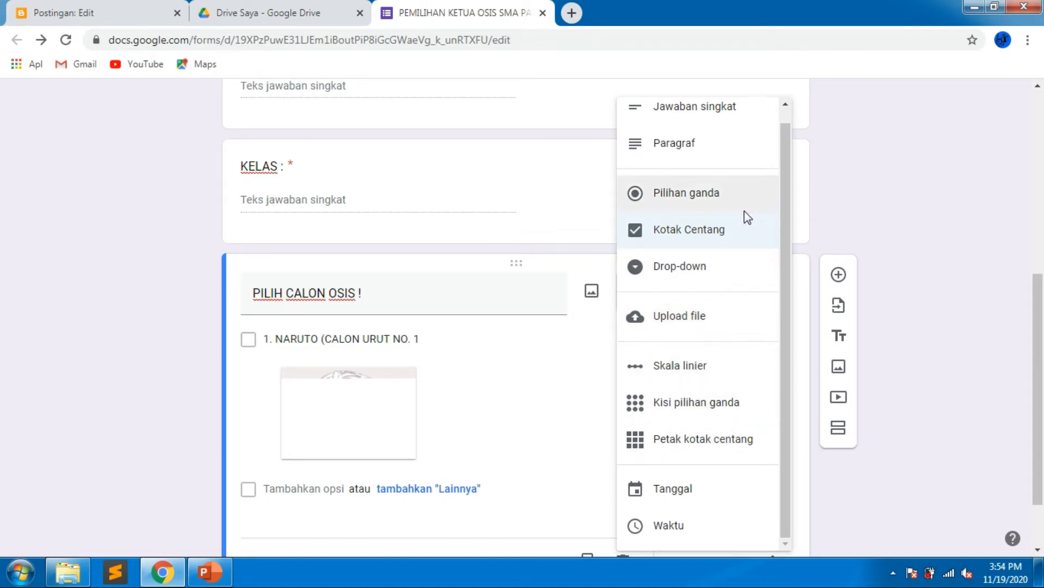
scroll(744, 212, "up", 1)
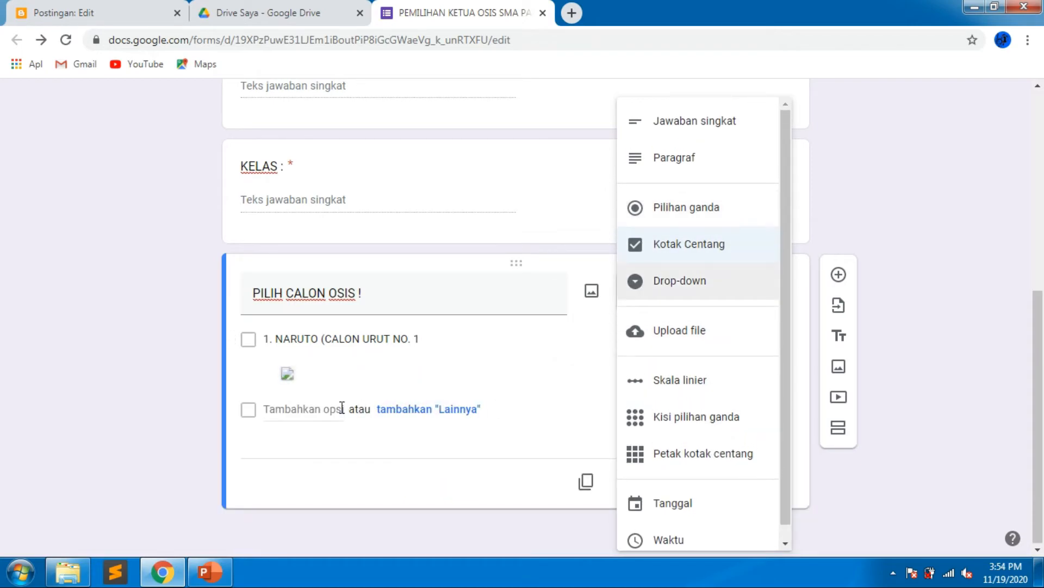
left_click(356, 444)
mouse_move(299, 373)
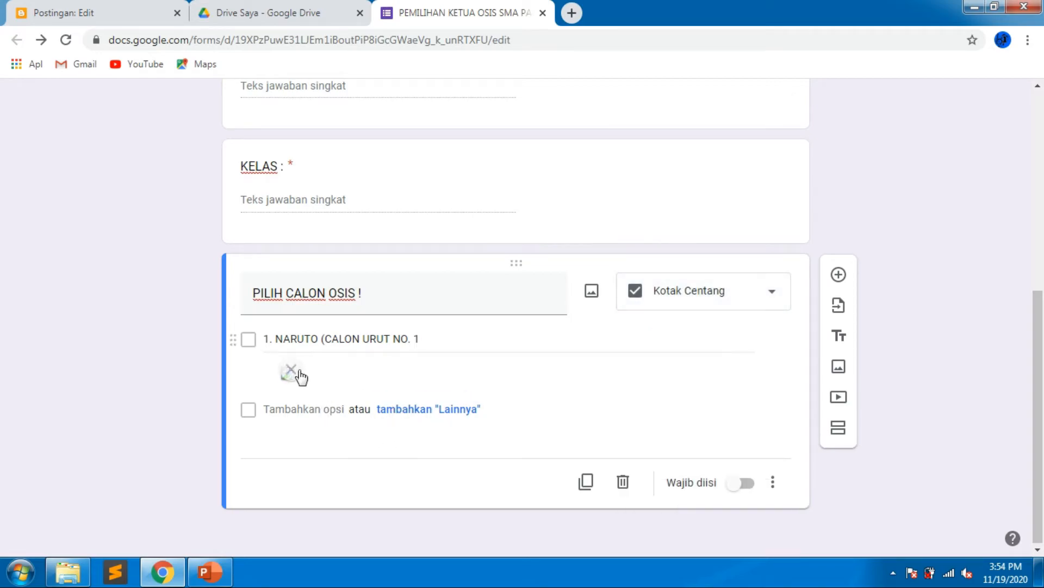
Add a second checkbox option to the candidate question and enter "2. OPPA (".
left_click(282, 393)
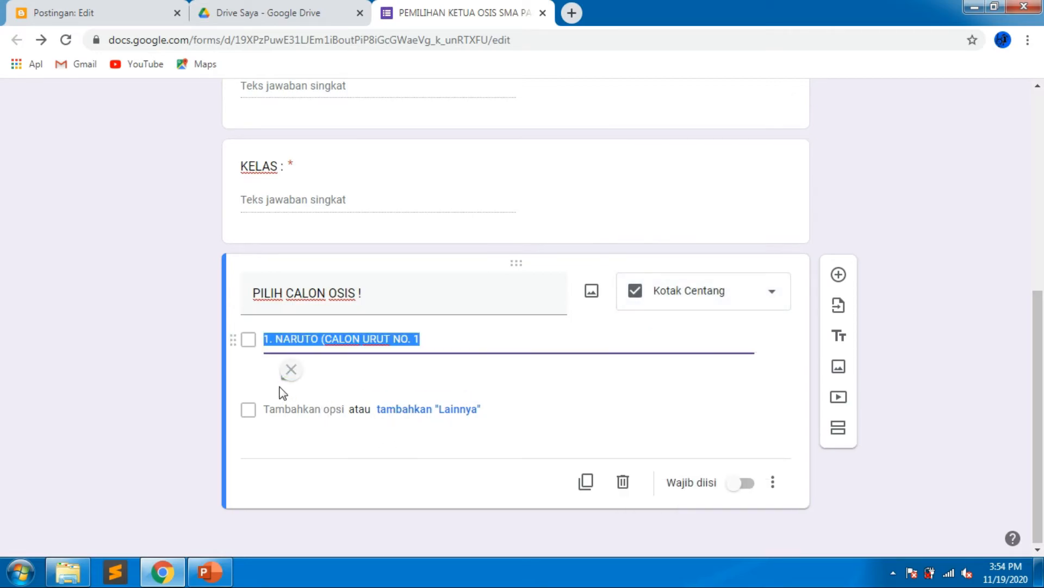
left_click(337, 414)
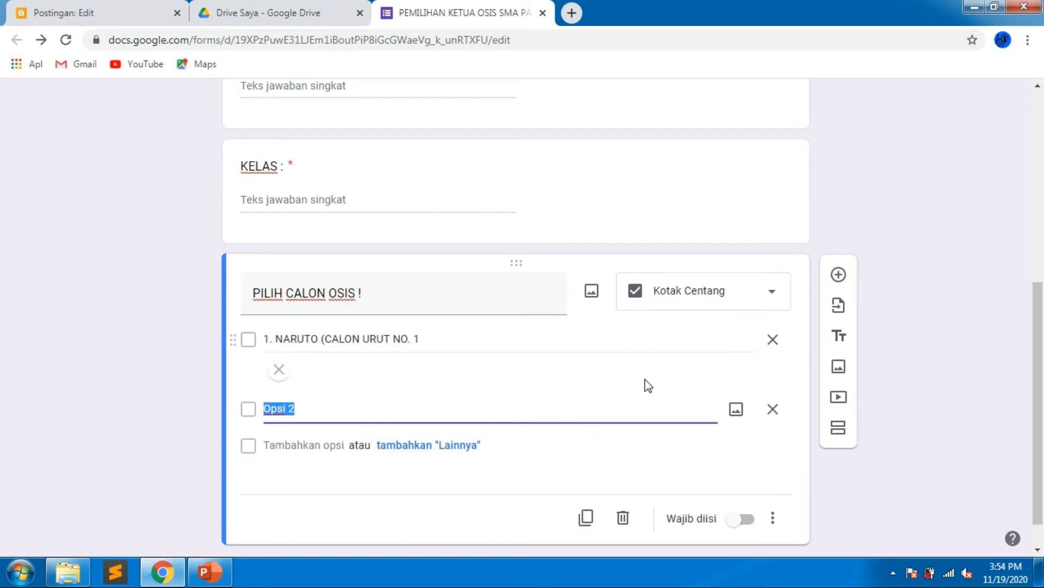
left_click(717, 337)
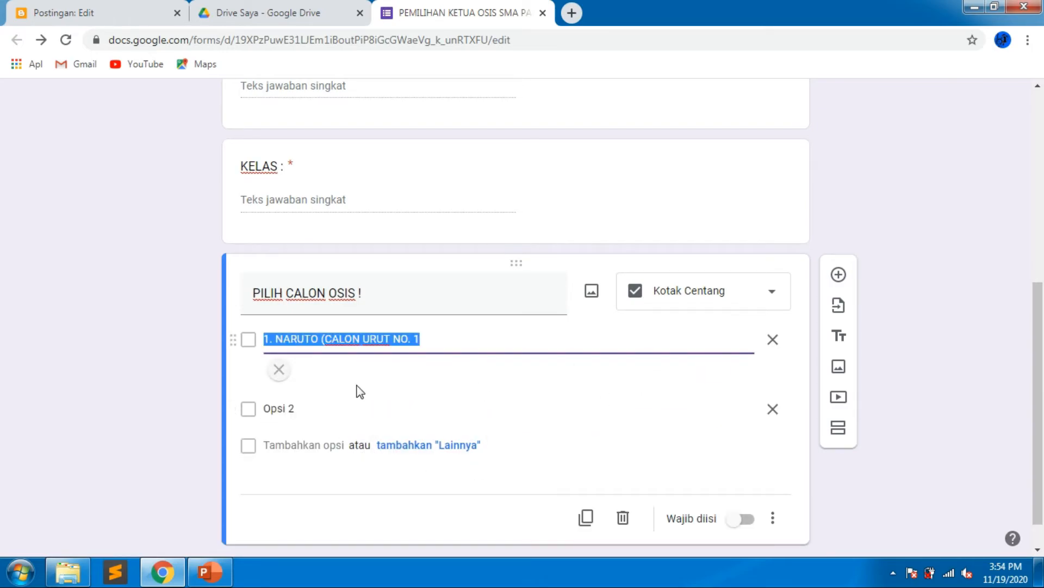
left_click(329, 408)
type("2. OPPA (")
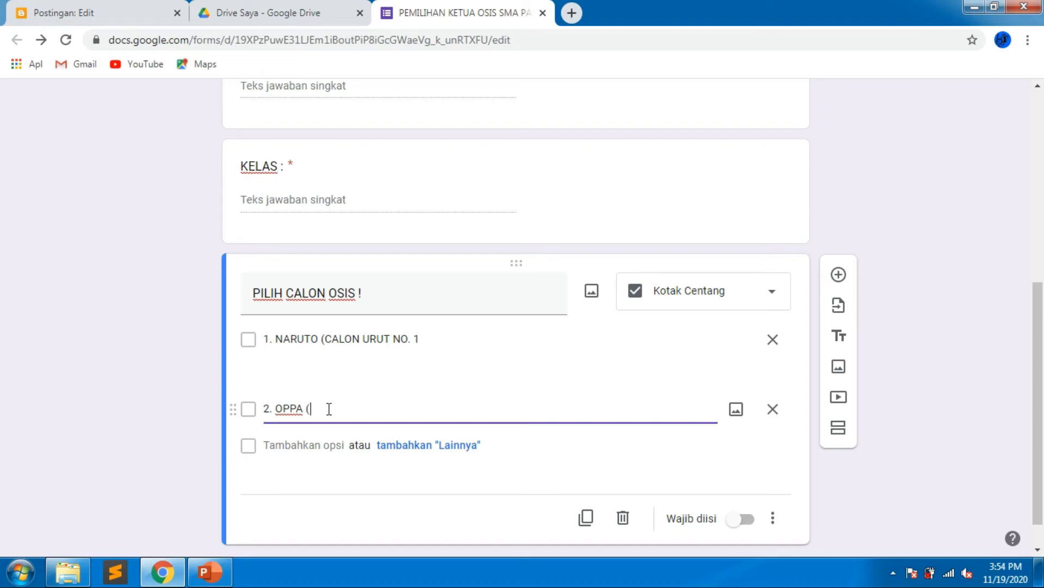
Close the first option's parenthesis and complete the second option as "2. OPPA (CALON URUT NO. 2)".
left_click(426, 339)
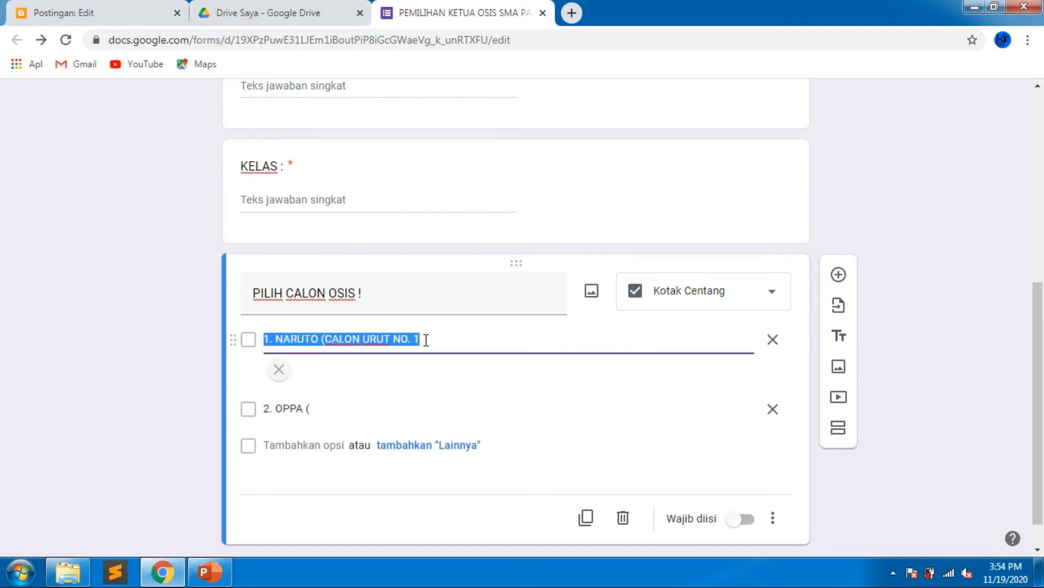
left_click(426, 339)
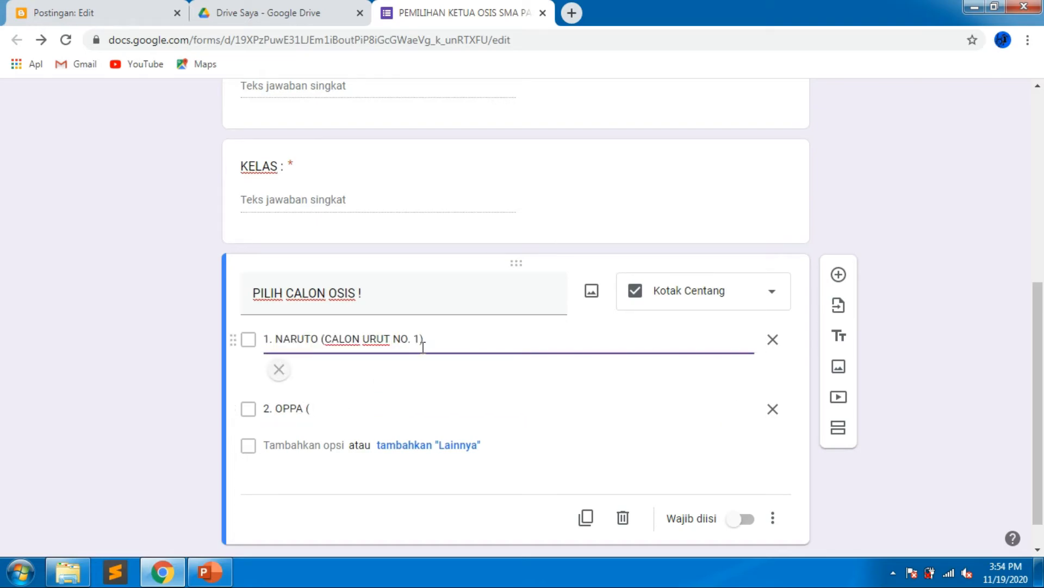
left_click(325, 409)
left_click(324, 408)
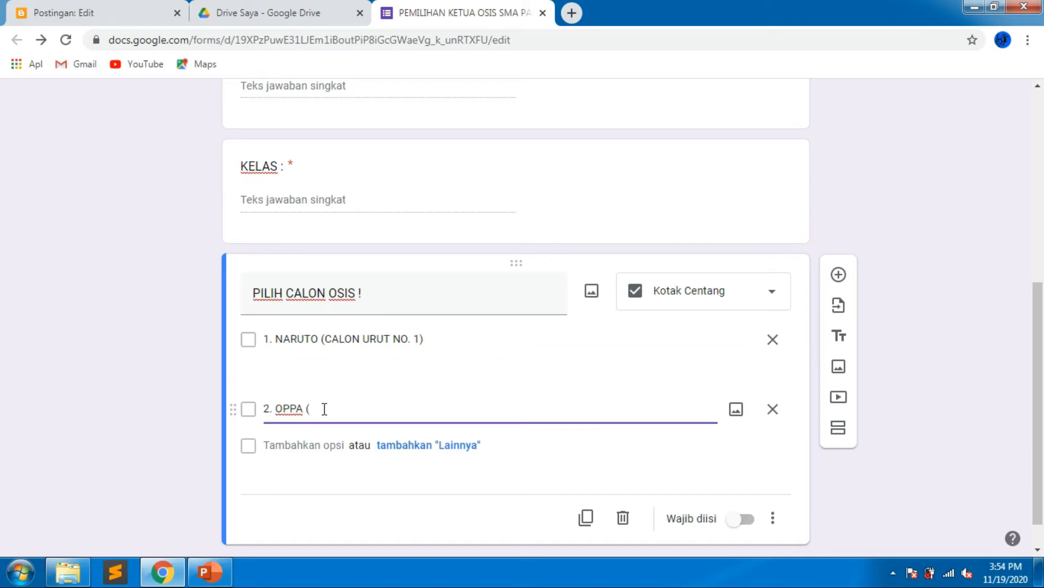
type("CALON URUT NO. 2")
Upload a candidate photo from the computer and attach it to the second option.
left_click(735, 411)
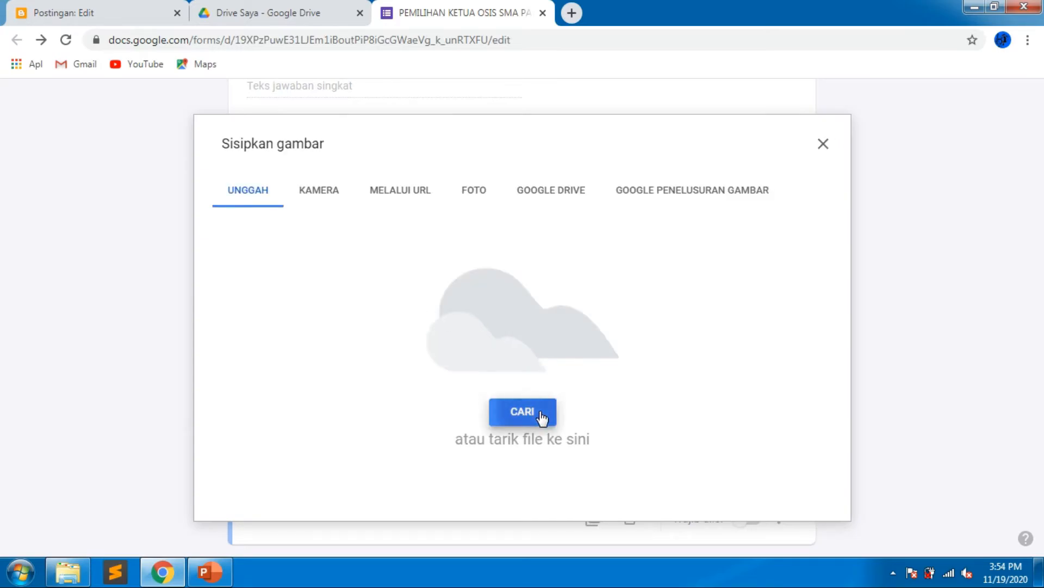
left_click(541, 414)
left_click(349, 212)
double_click(364, 228)
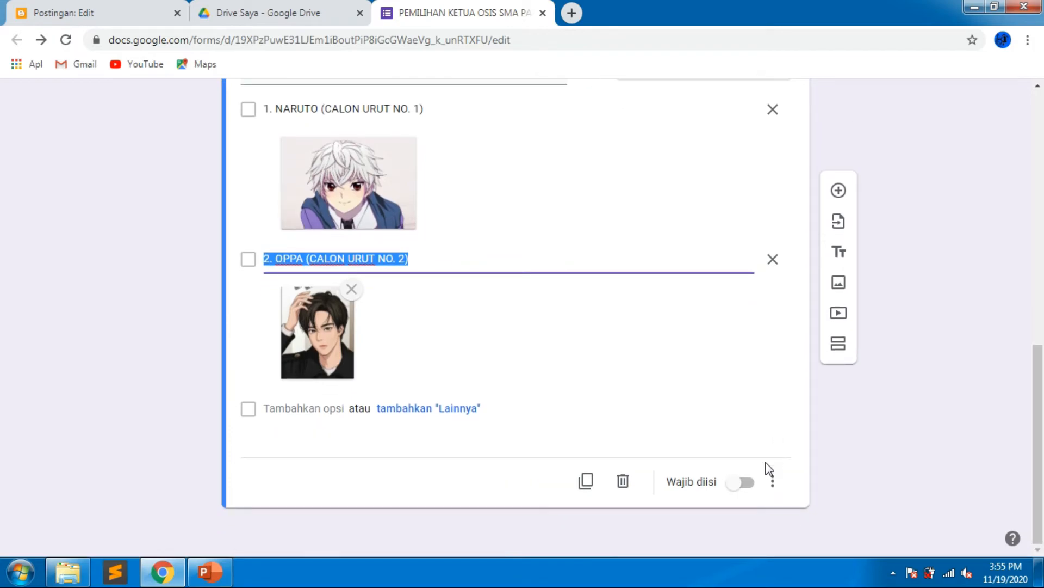
Make the candidate question required.
left_click(751, 484)
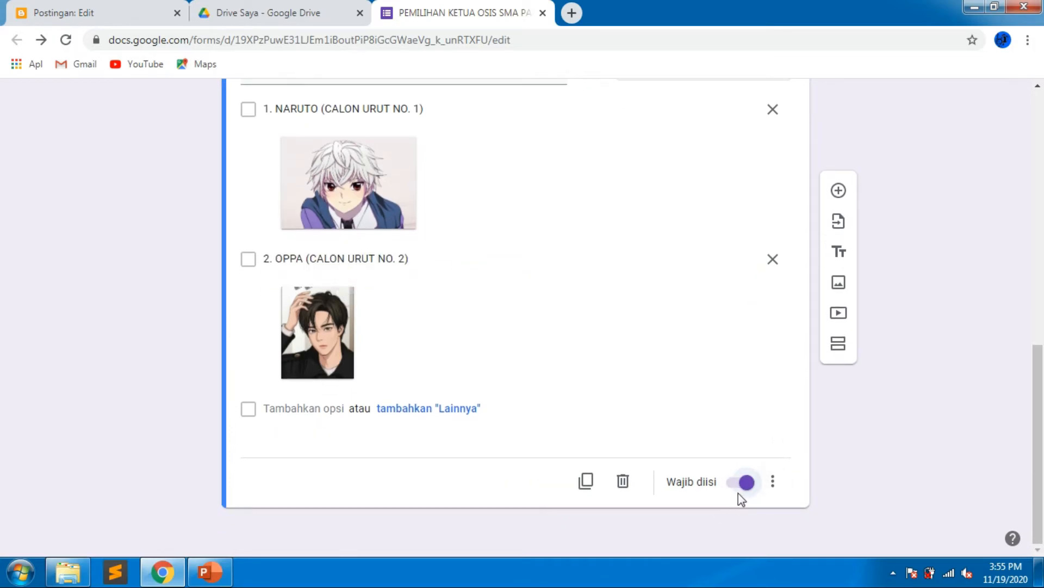
scroll(659, 455, "up", 3)
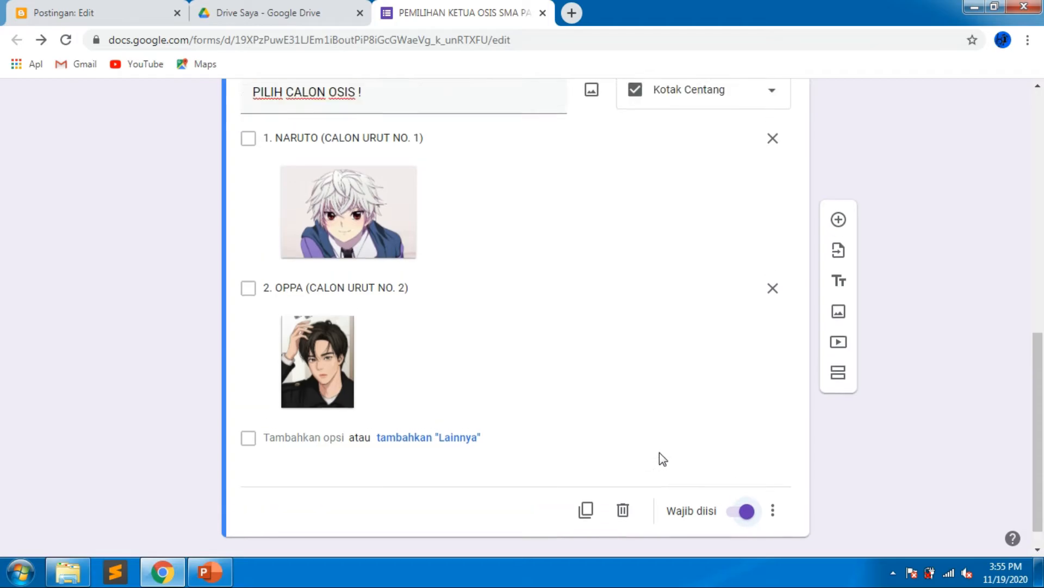
scroll(655, 449, "up", 4)
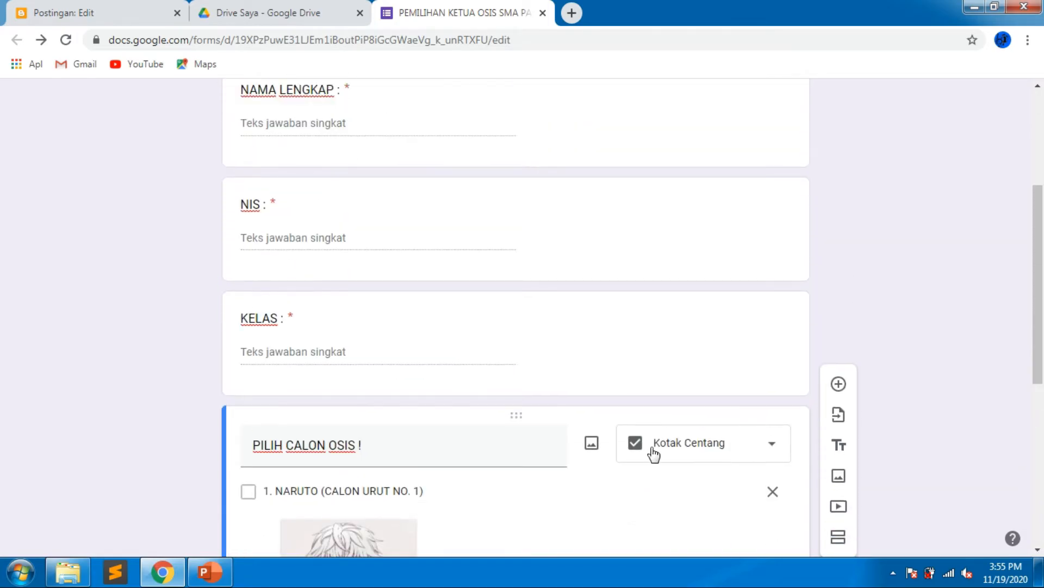
scroll(654, 453, "up", 4)
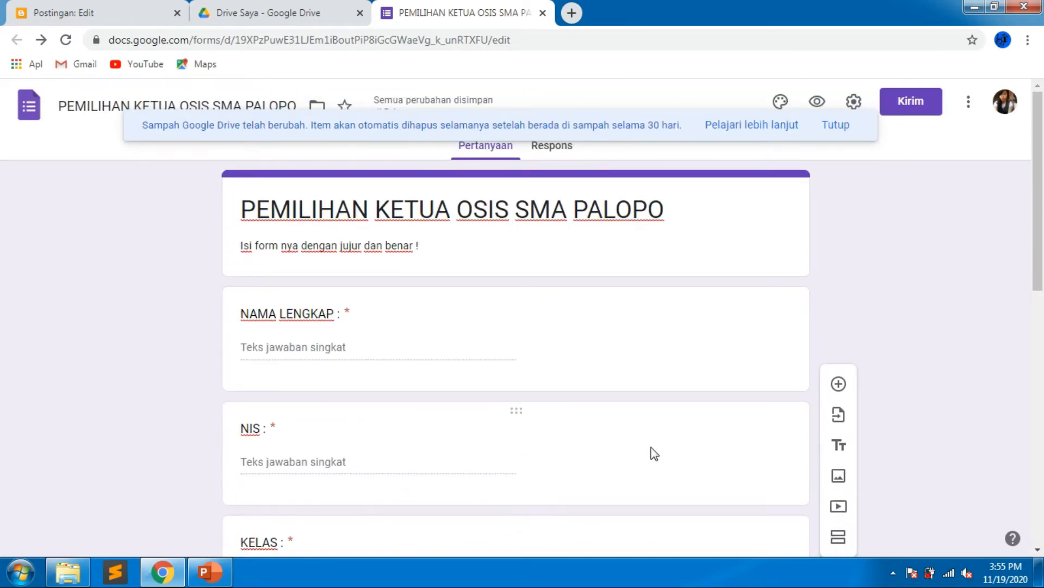
scroll(654, 453, "down", 11)
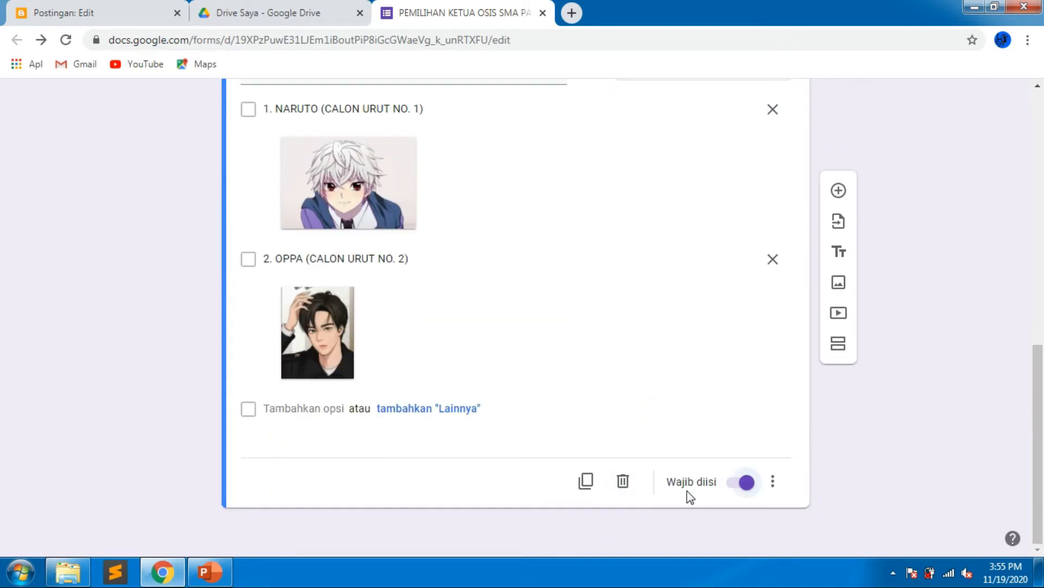
scroll(684, 491, "up", 11)
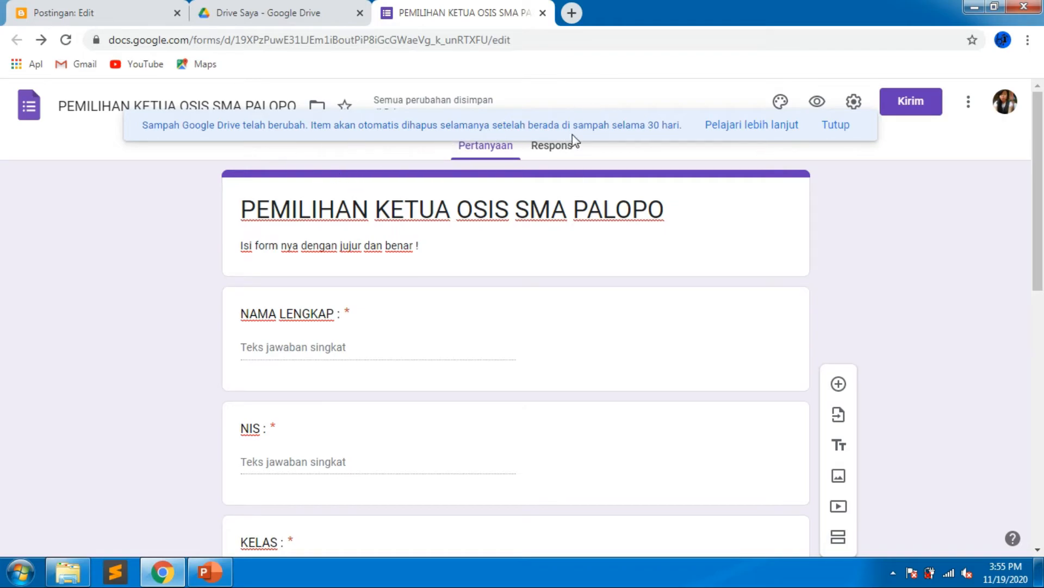
left_click(841, 125)
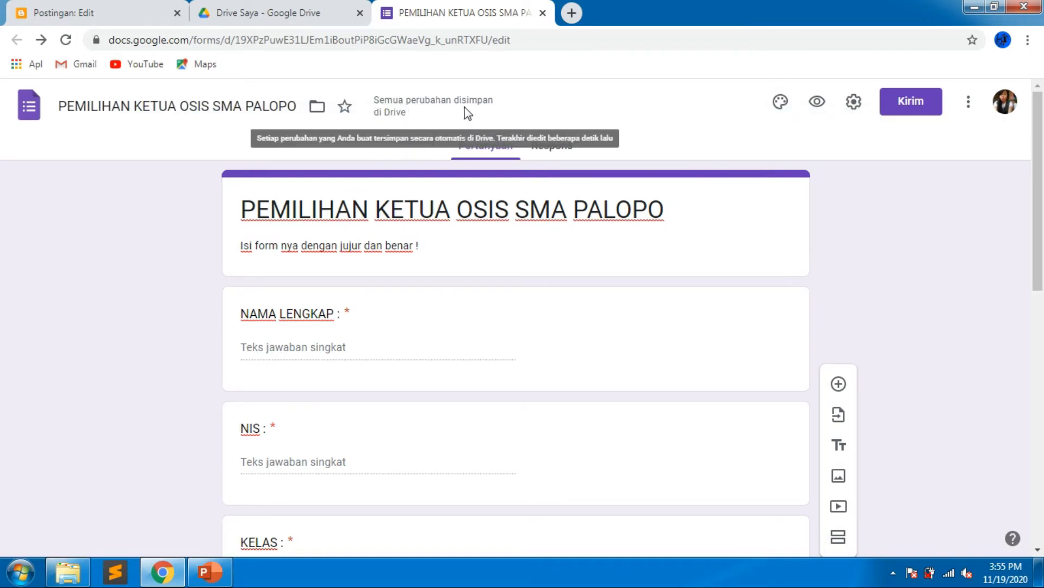
left_click(316, 12)
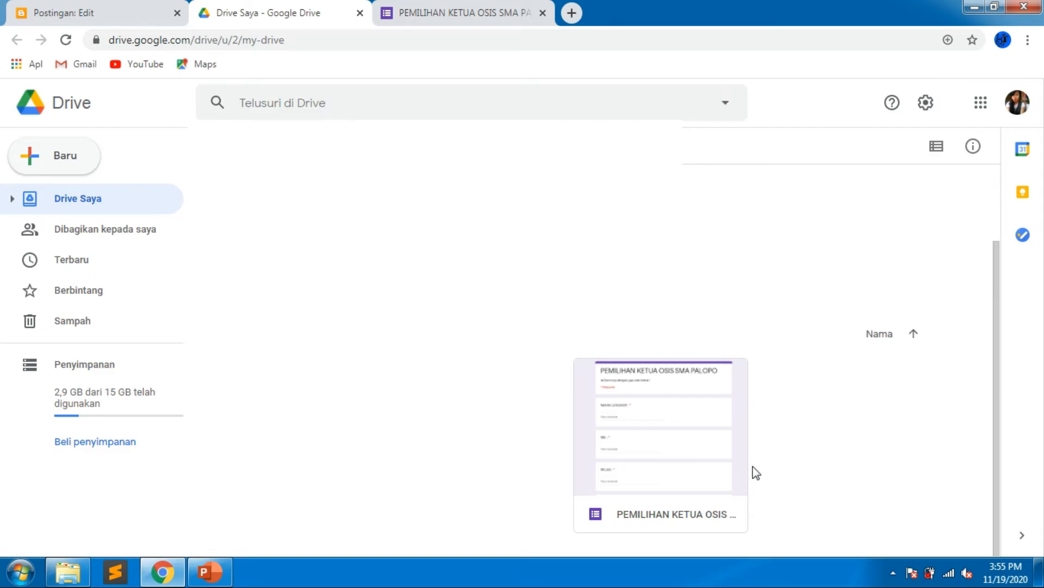
left_click(414, 13)
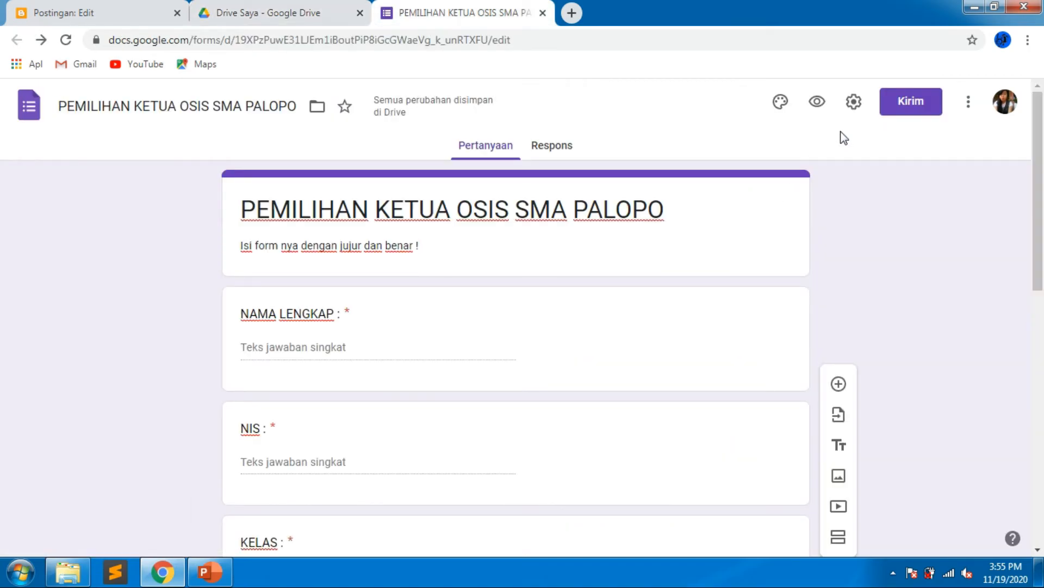
left_click(854, 102)
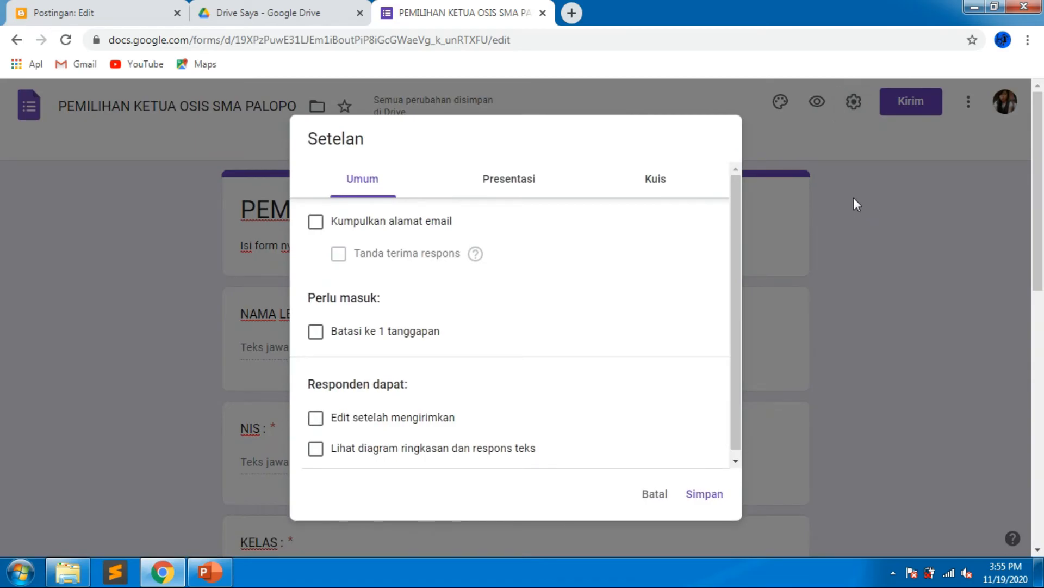
left_click(655, 494)
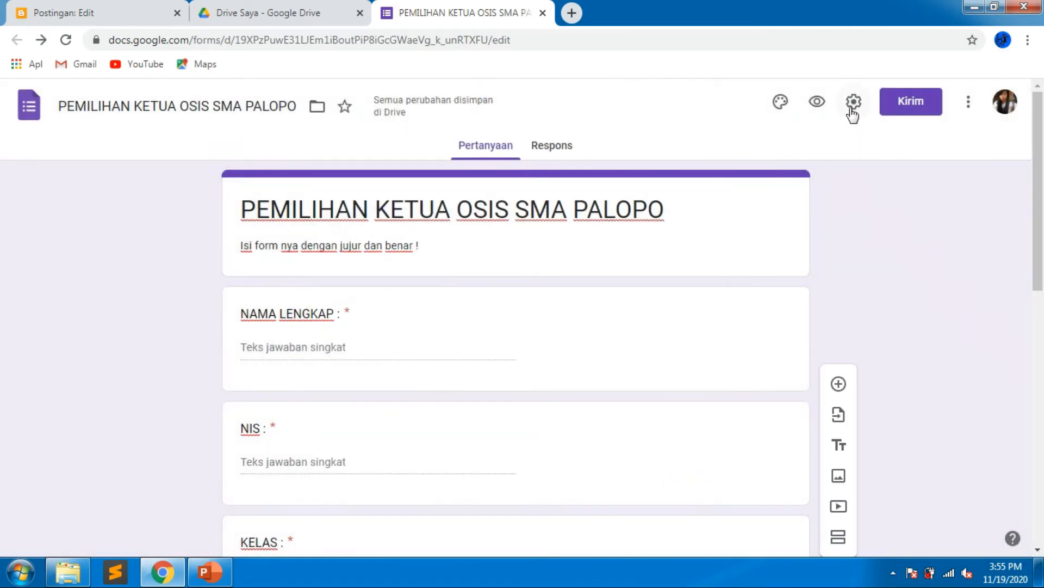
In the form settings, limit responses to one per person and let respondents edit after submitting.
left_click(852, 110)
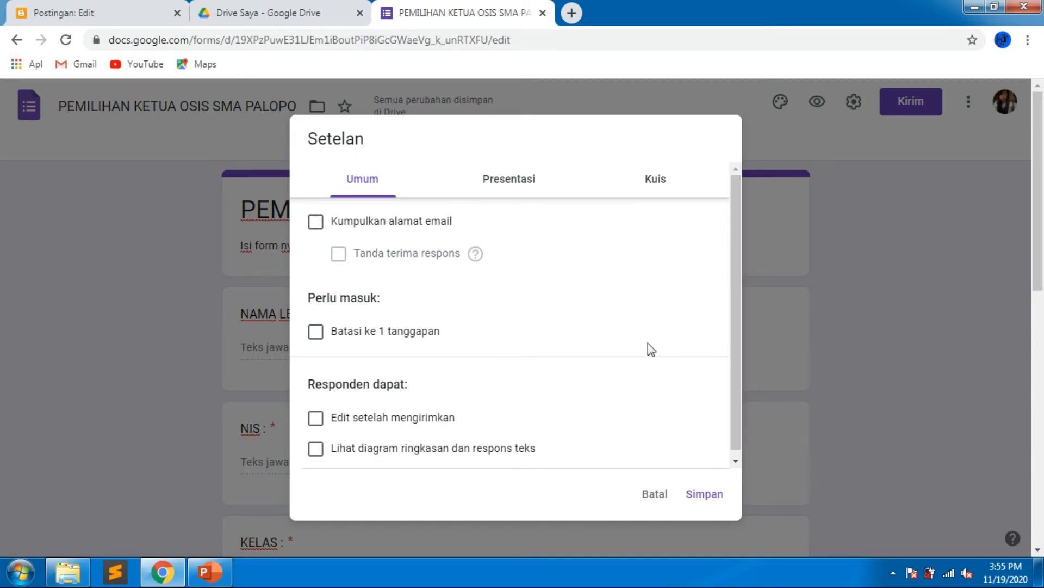
left_click(315, 331)
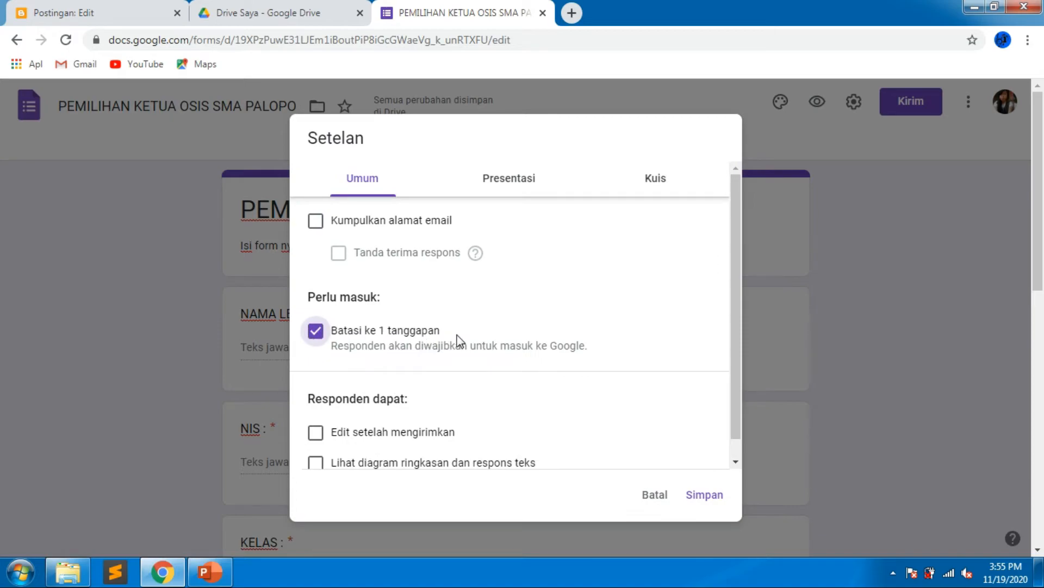
scroll(457, 340, "down", 1)
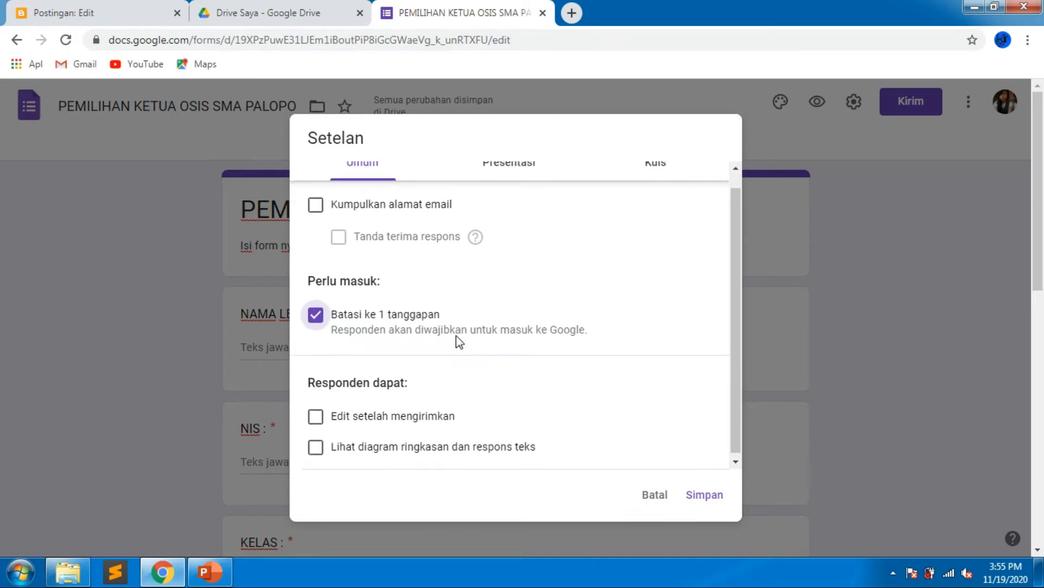
left_click(316, 417)
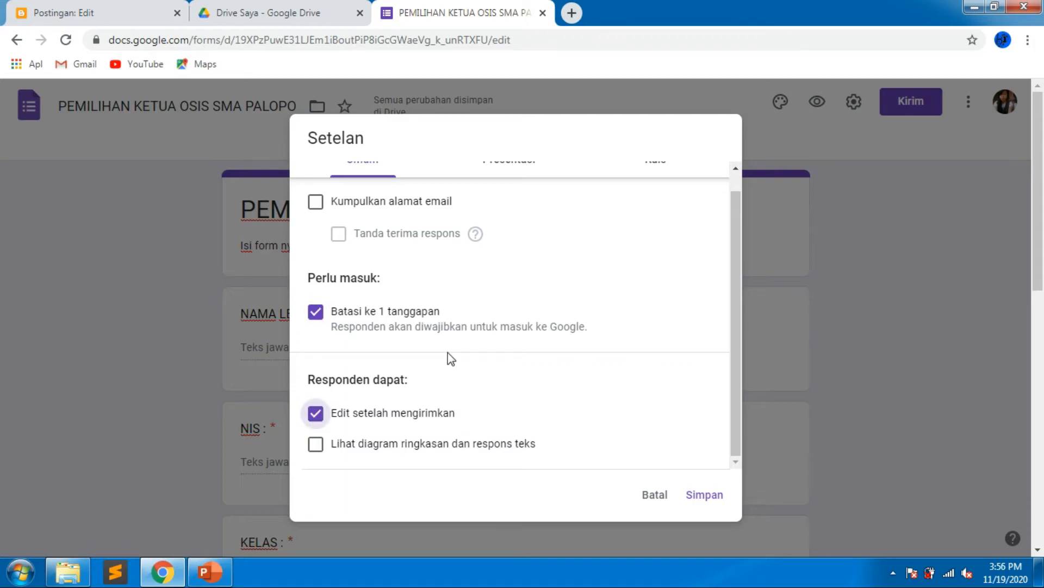
Set the confirmation message to "TERIMAKASIH SUDAH MENENTUKAN PILIHAN ANDA :-)" and save the settings.
scroll(493, 315, "up", 1)
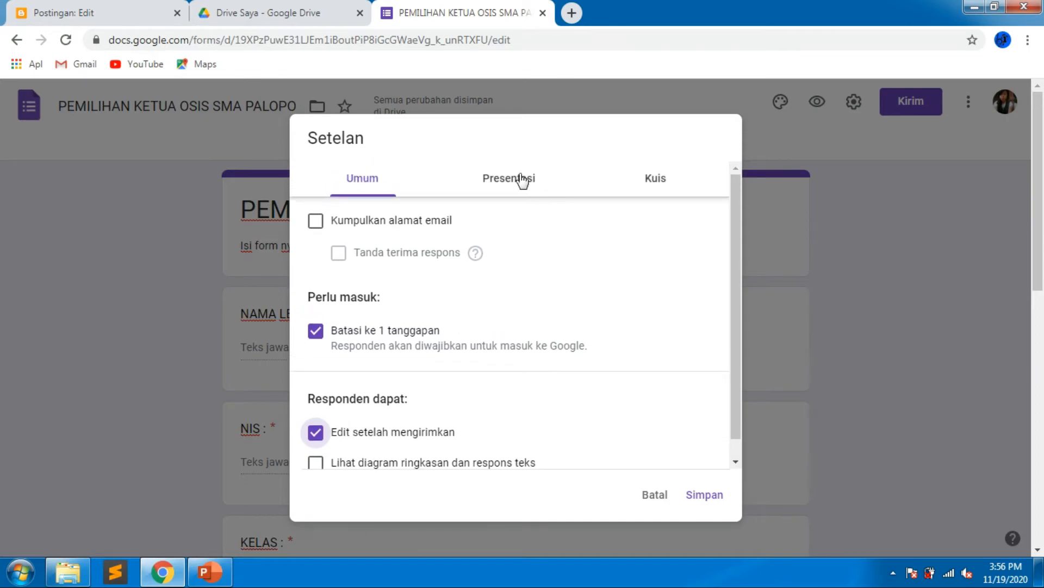
left_click(521, 178)
left_click(487, 350)
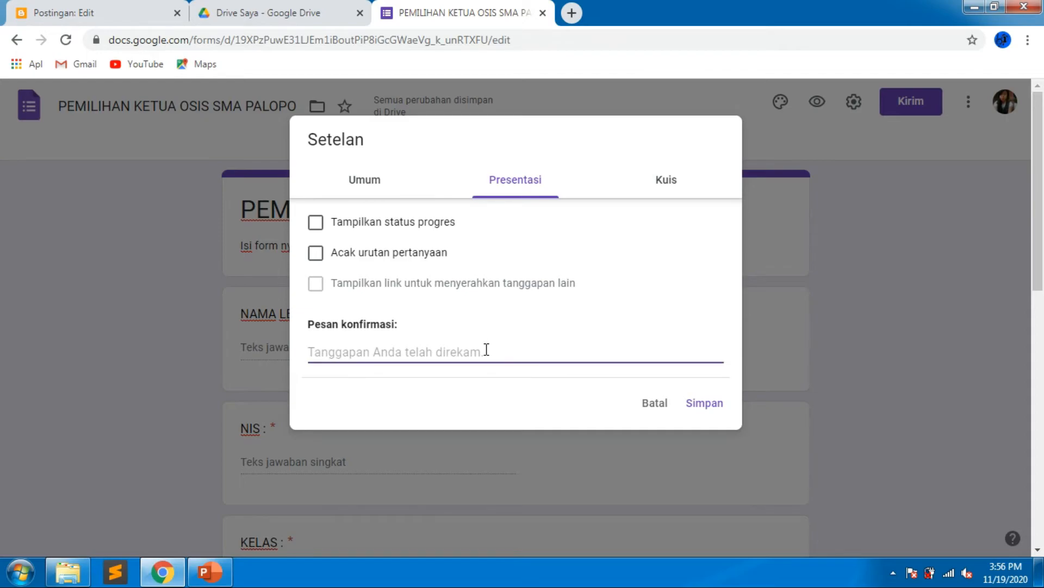
type("TER")
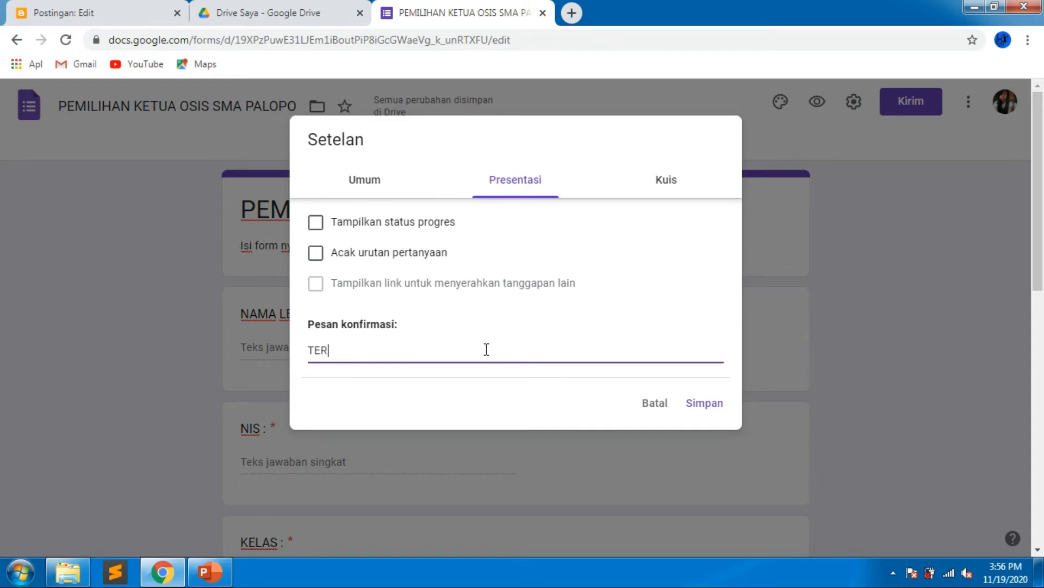
type("IMAKASIH TELAH")
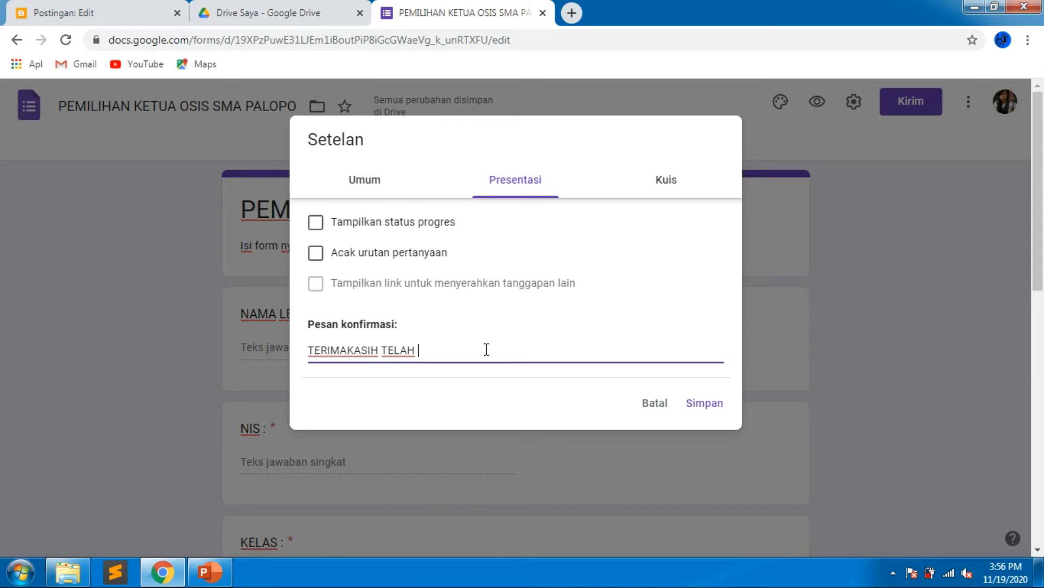
key("BackSpace")
key("BackSpace")
key("BackSpace")
type("SUDAH MENENTUKAN ")
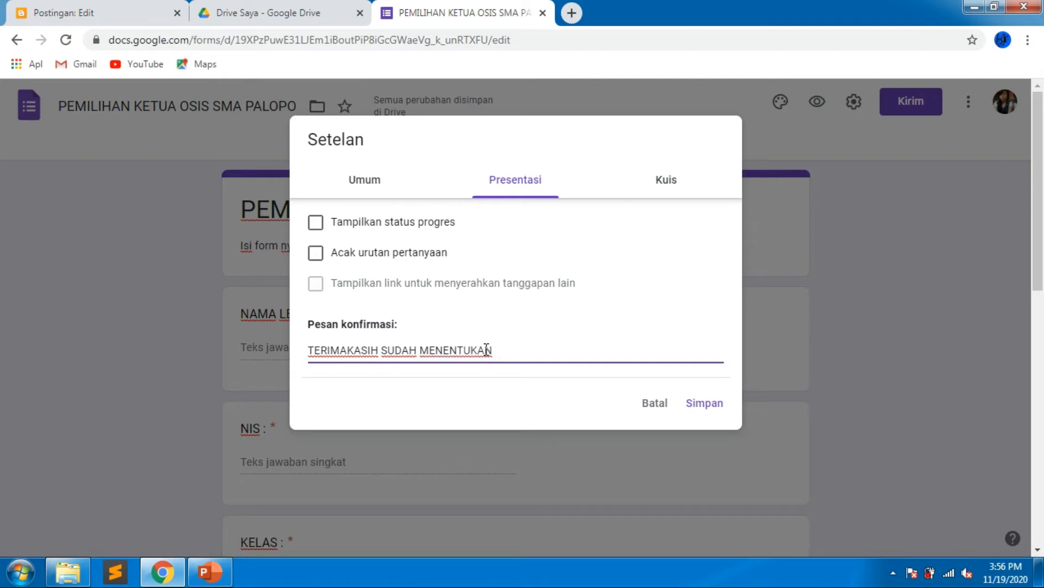
type("PILIHAN ANDA :-)")
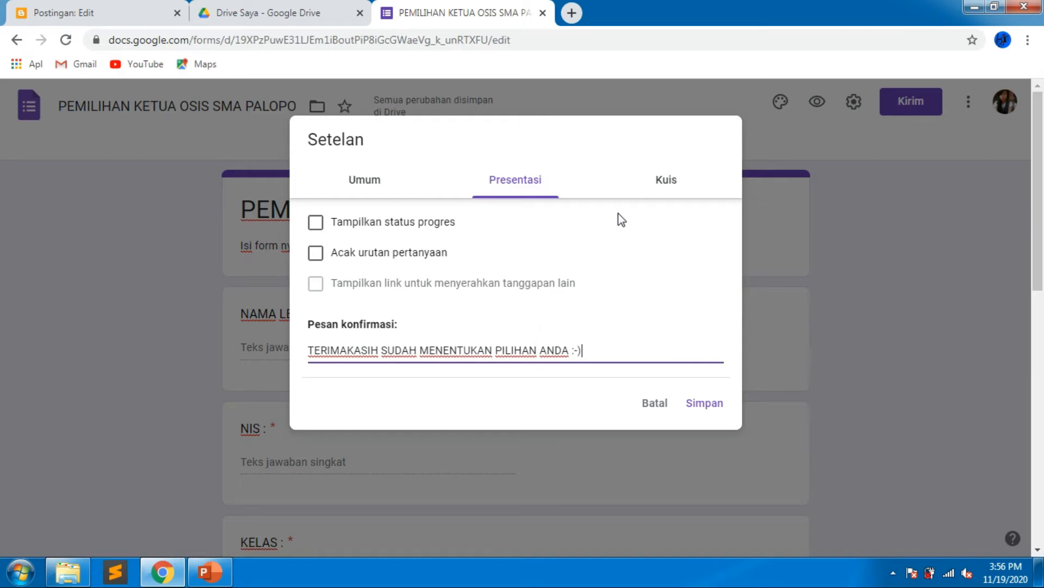
left_click(646, 191)
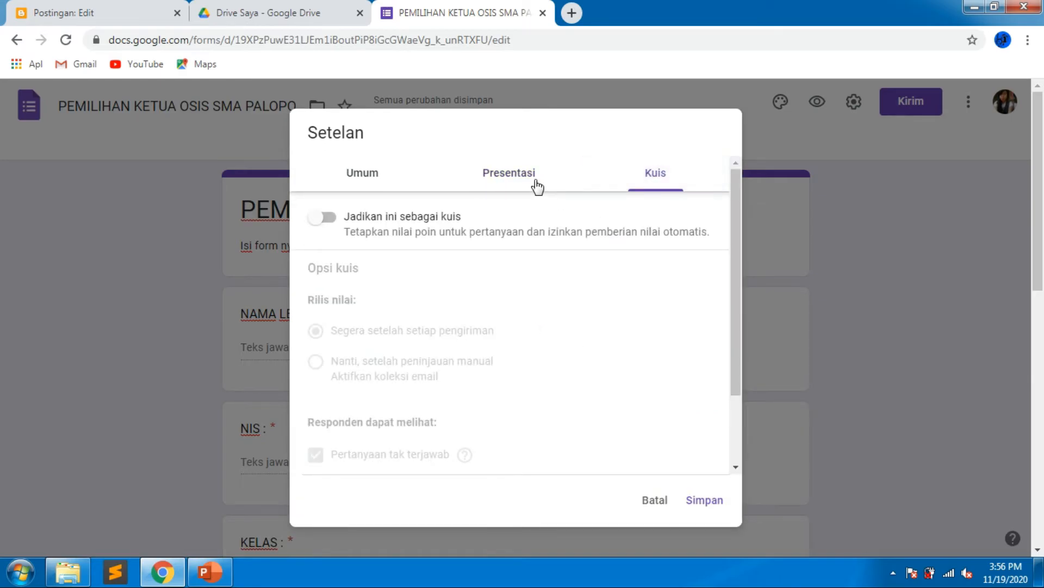
left_click(528, 185)
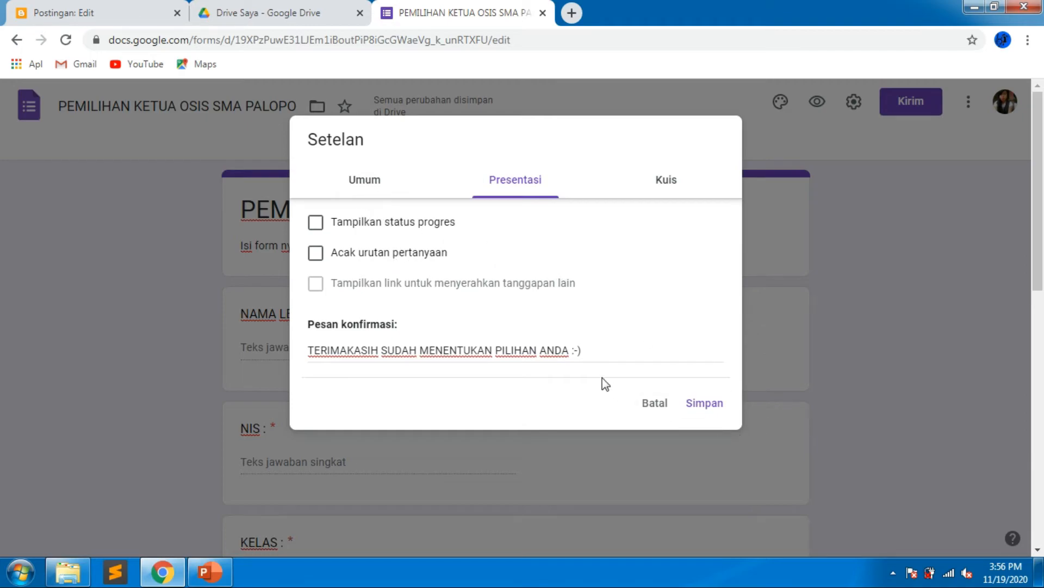
left_click(719, 406)
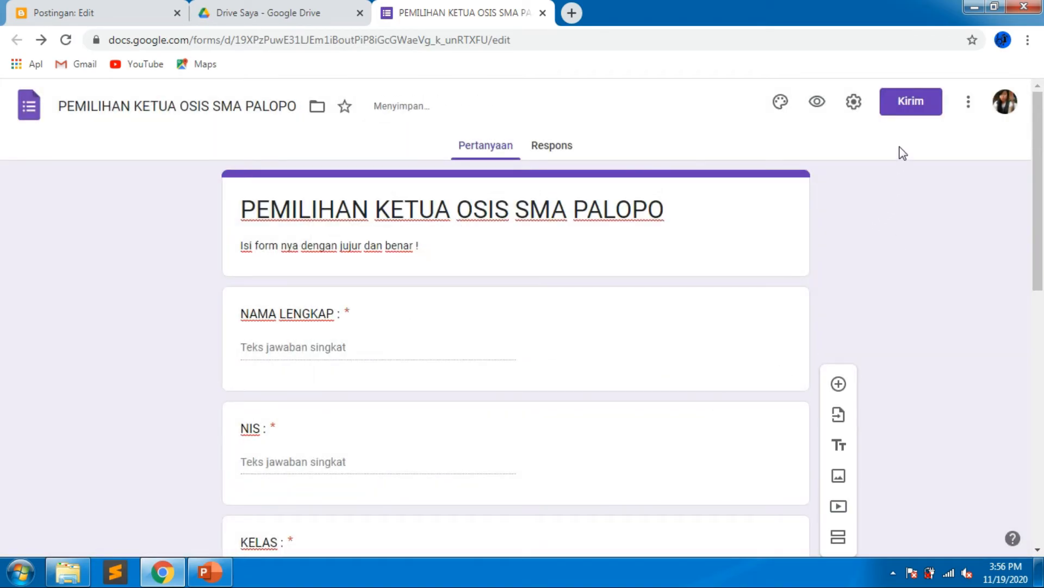
Copy the voting form's shortened share link.
left_click(923, 116)
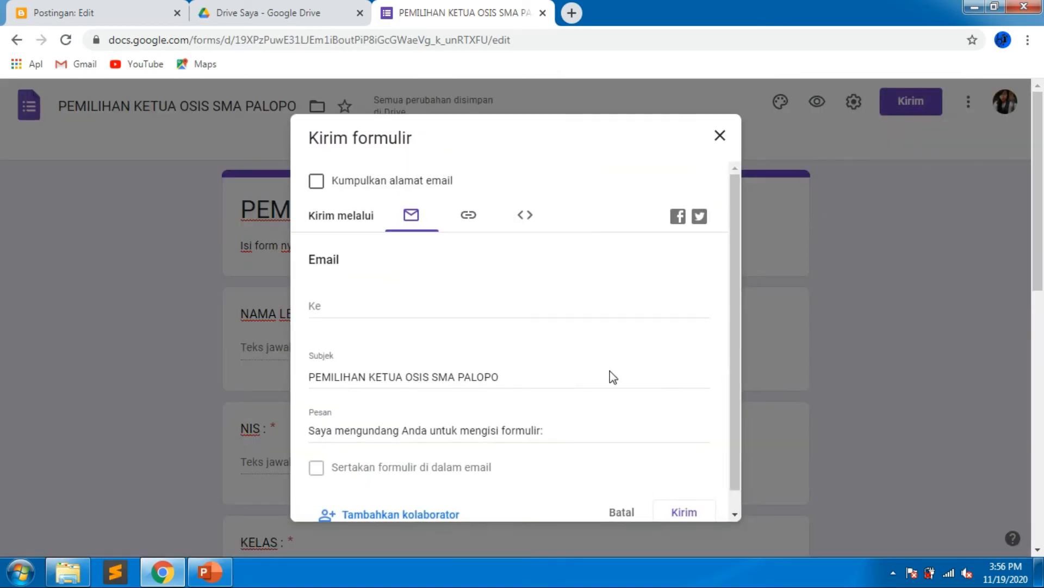
left_click(475, 227)
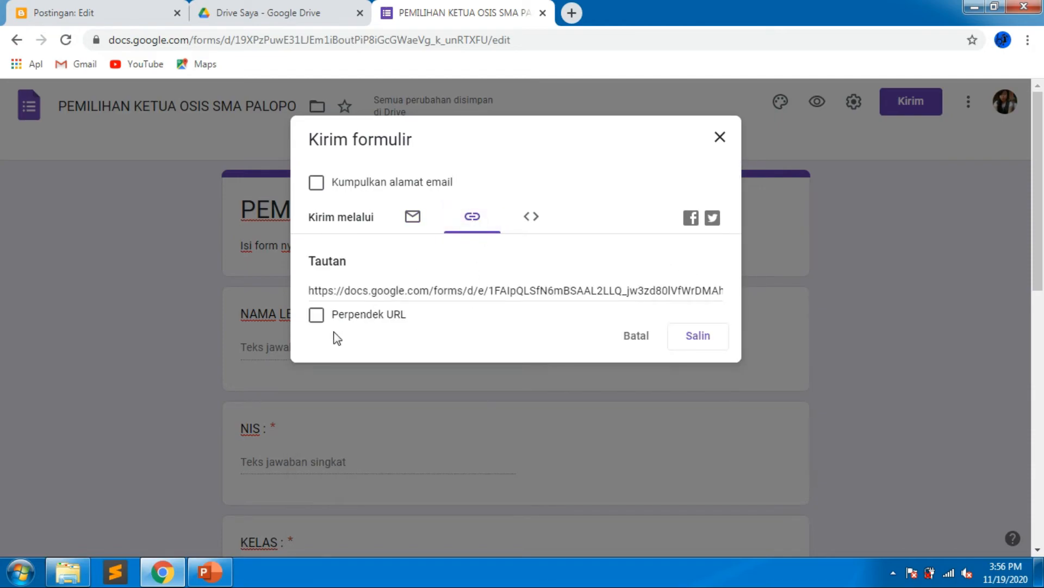
left_click(316, 316)
key("ctrl+c")
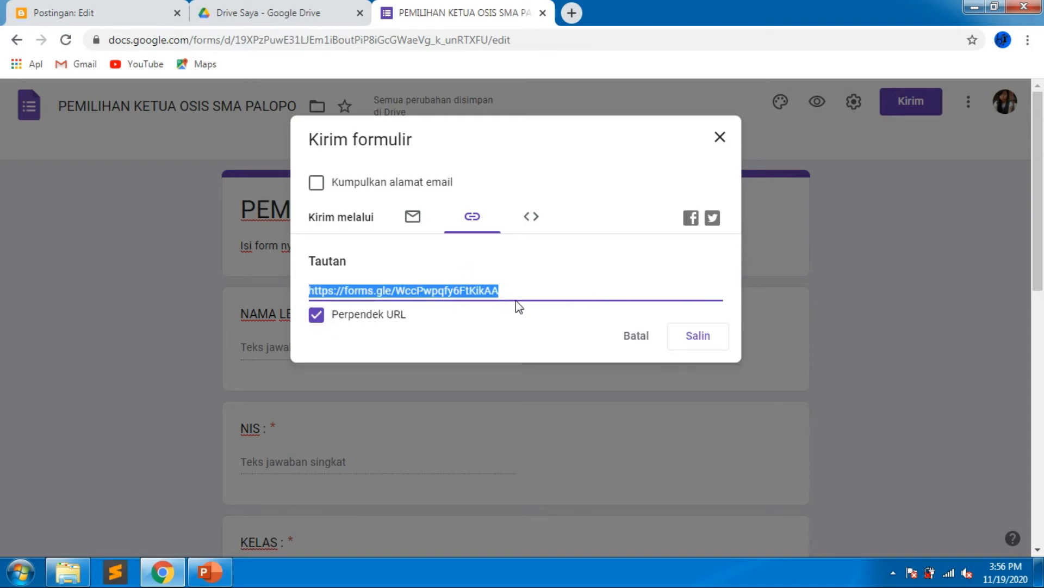
left_click(698, 334)
left_click(721, 138)
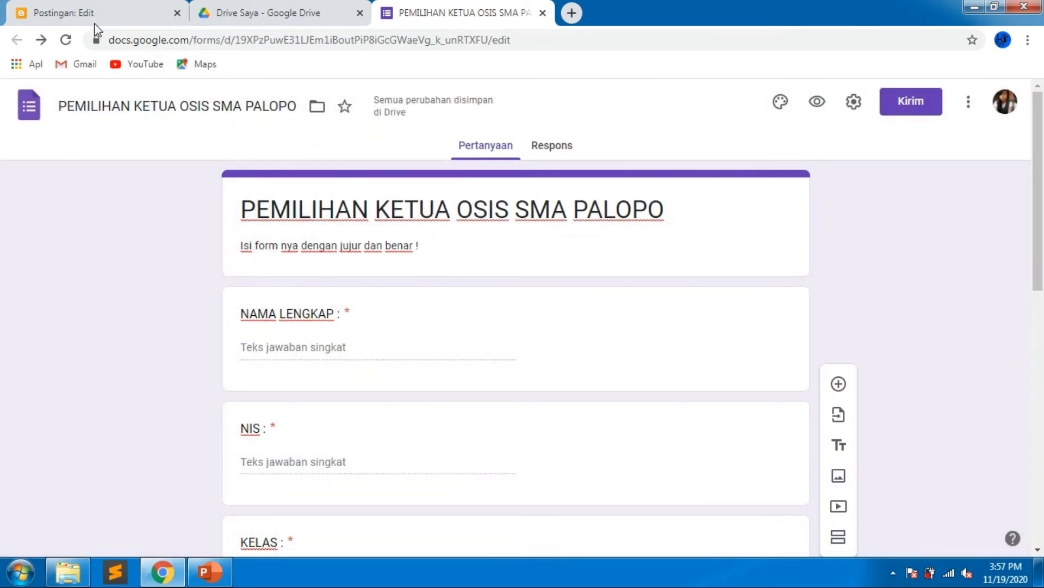
In the blog post, insert the copied form link after the voting instruction line, set to open in a new window.
left_click(94, 22)
left_click_drag(689, 335, 703, 511)
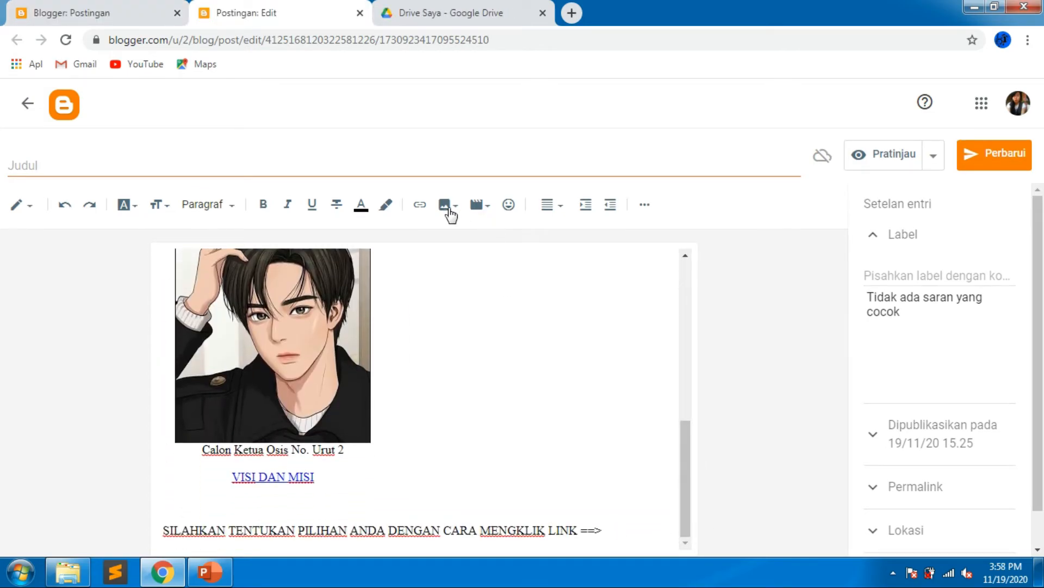
left_click(419, 205)
left_click(457, 303)
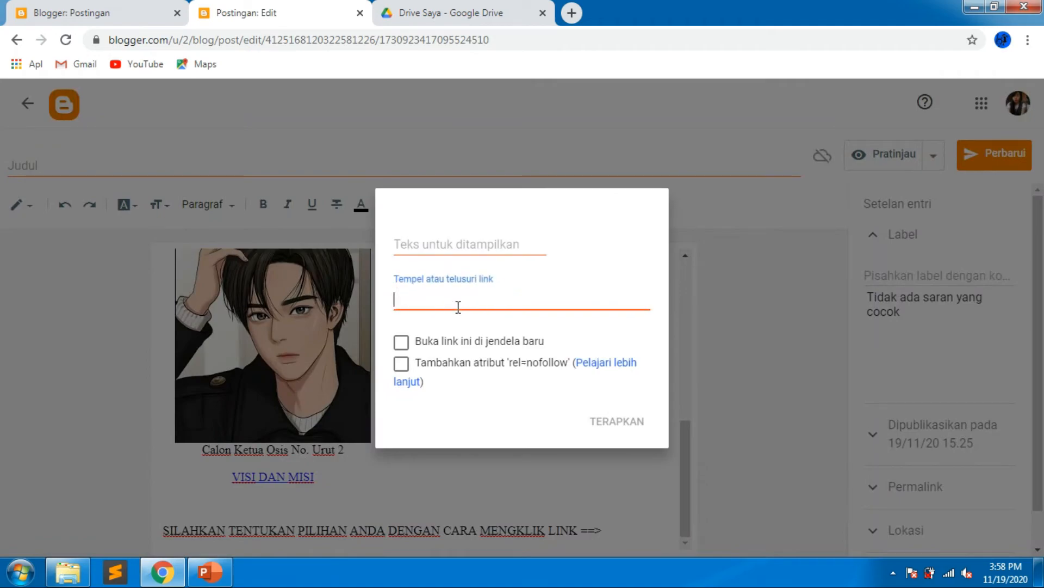
key("ctrl+v")
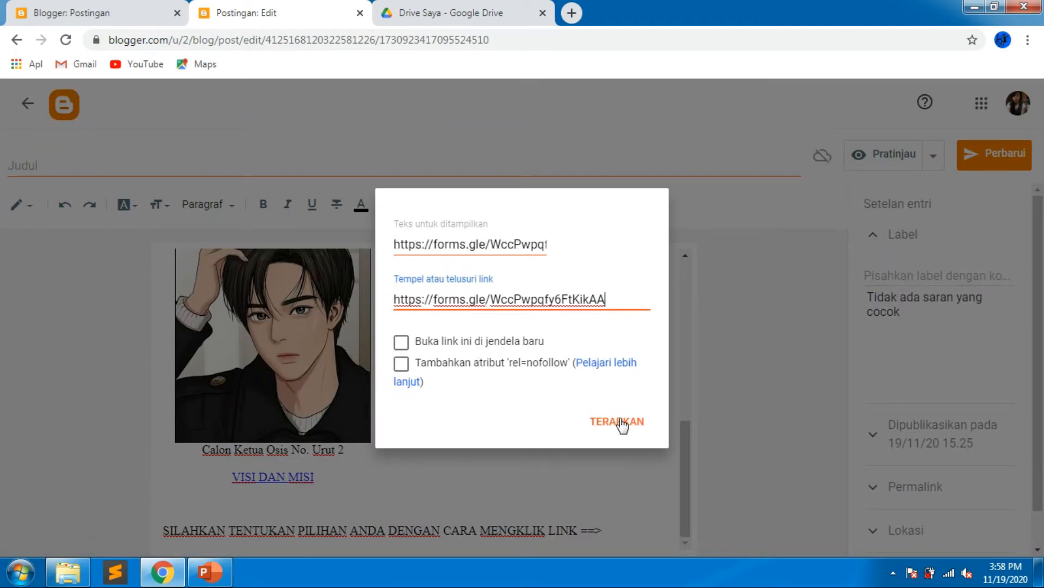
left_click(471, 344)
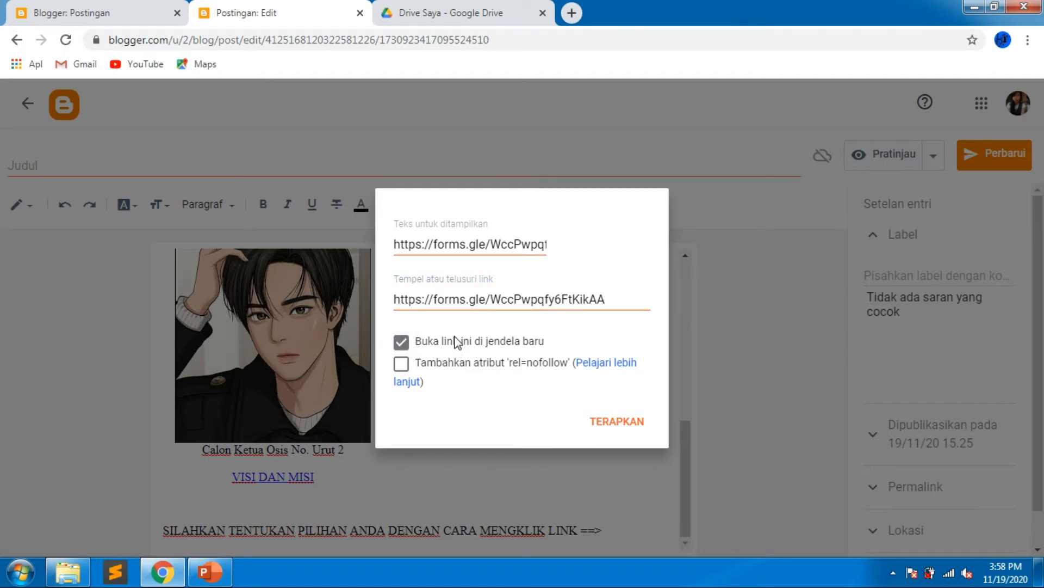
left_click(618, 427)
Update the published post with the new link.
scroll(541, 469, "down", 1)
left_click(443, 536)
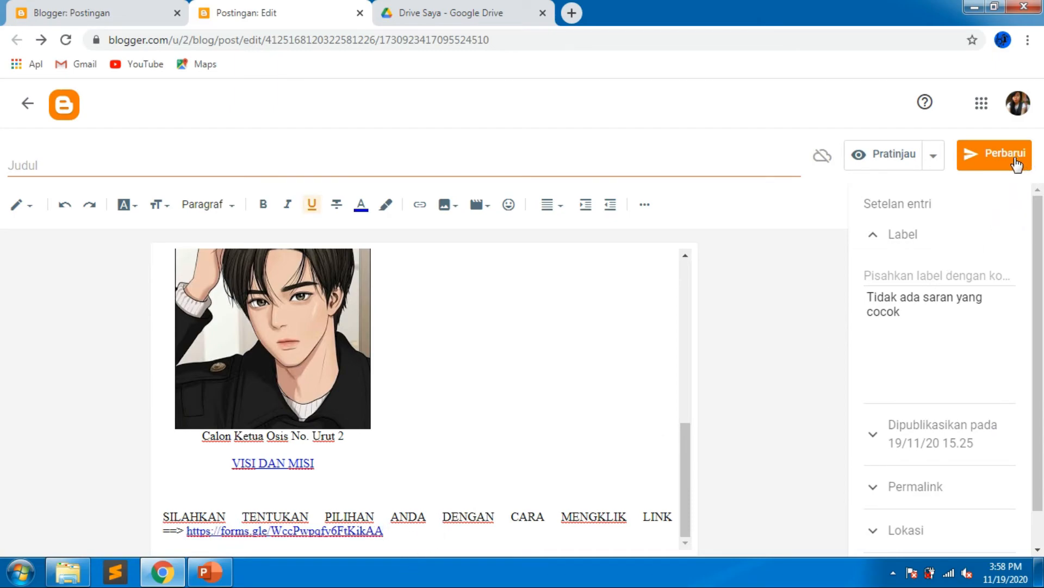
left_click(1014, 164)
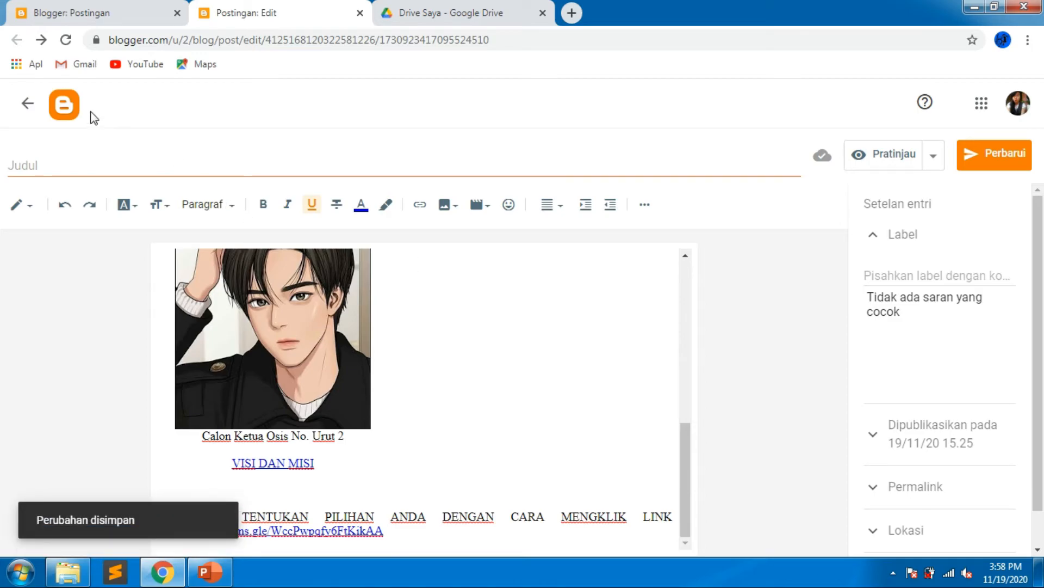
Close the post editor, view the blog, and follow the voting form link at the end of the post.
left_click(97, 13)
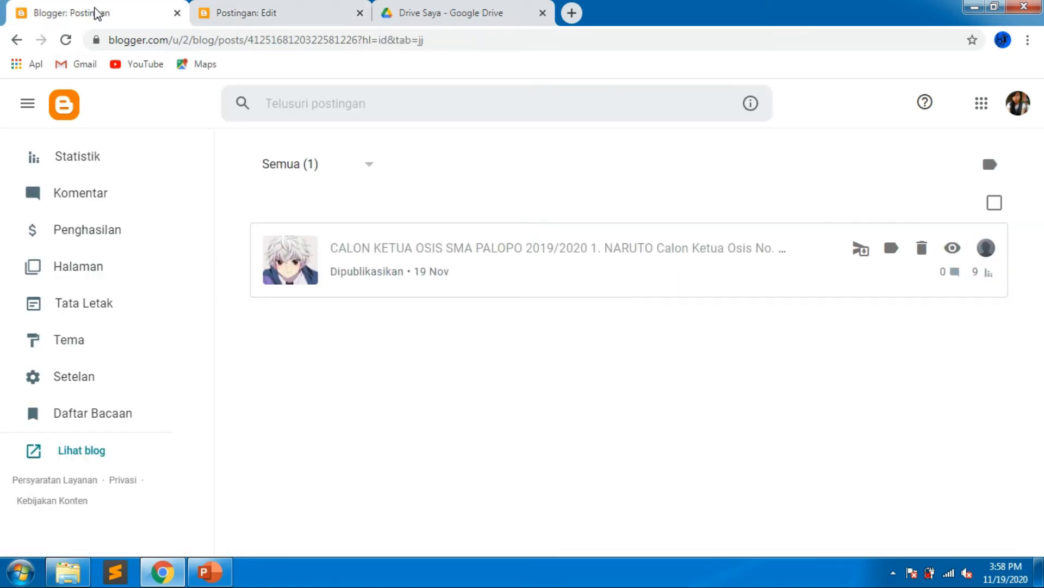
left_click(360, 13)
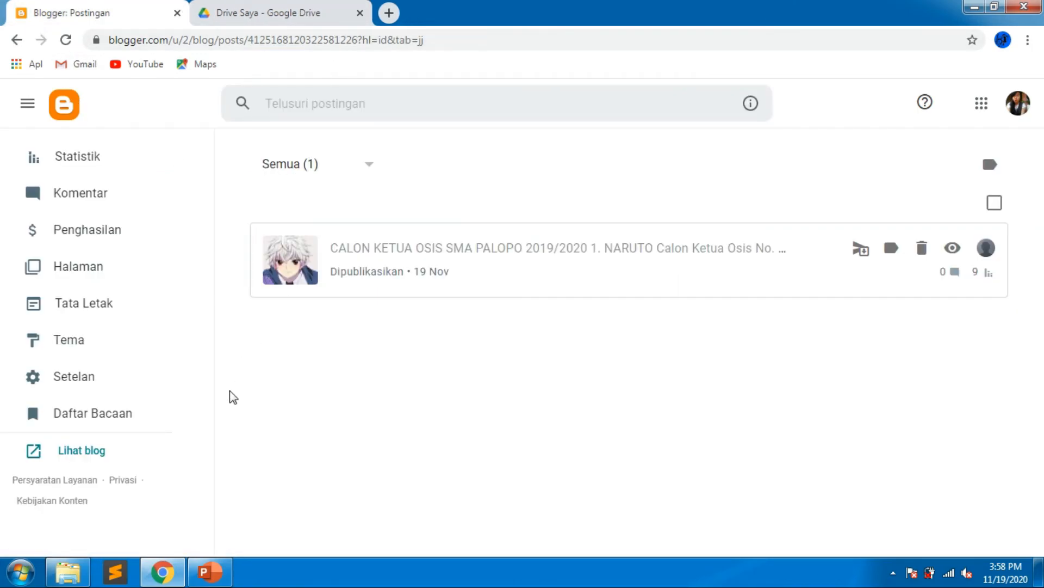
left_click(101, 453)
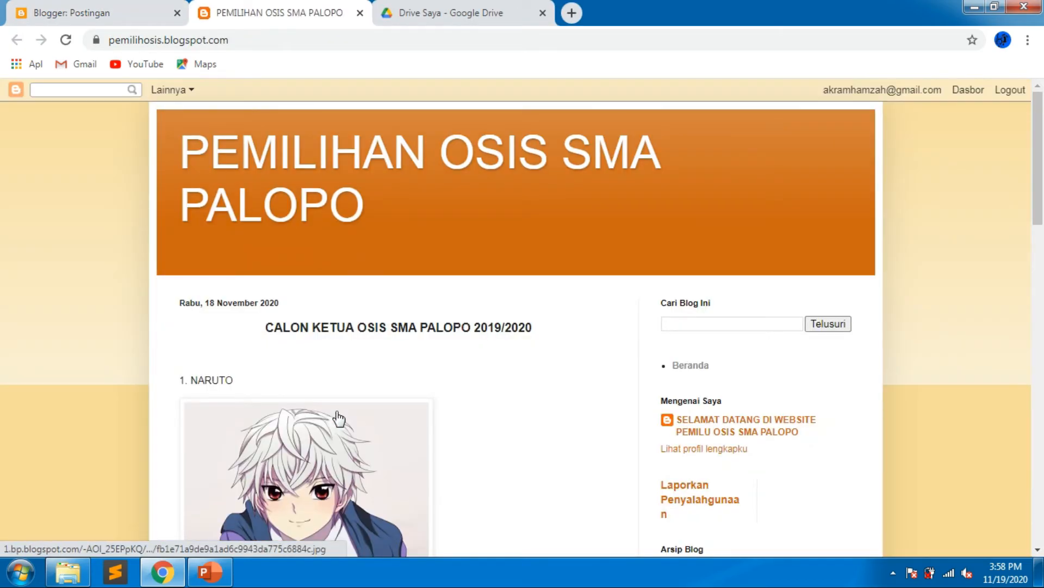
scroll(338, 418, "down", 10)
scroll(338, 415, "down", 1)
scroll(338, 419, "up", 1)
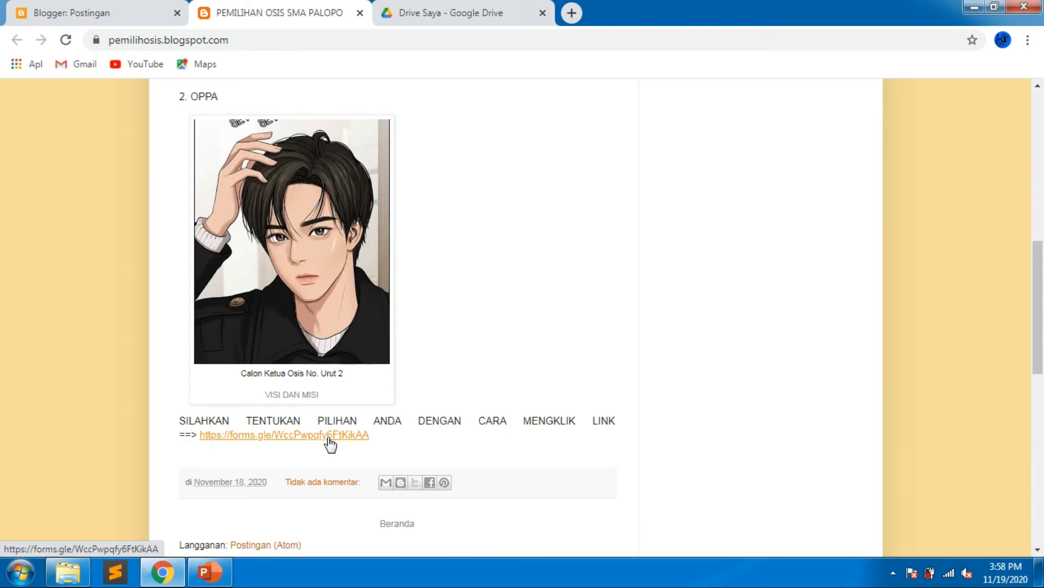
left_click(330, 442)
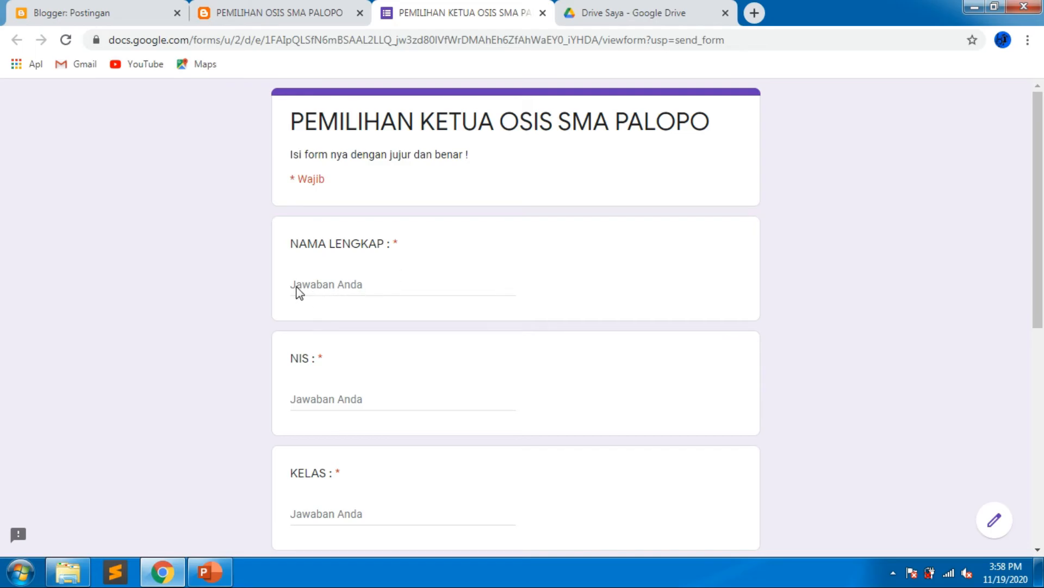
Reload the voting form and fill in a full name and a student ID number.
scroll(314, 310, "down", 4)
scroll(318, 315, "up", 4)
scroll(338, 395, "down", 7)
scroll(338, 392, "up", 4)
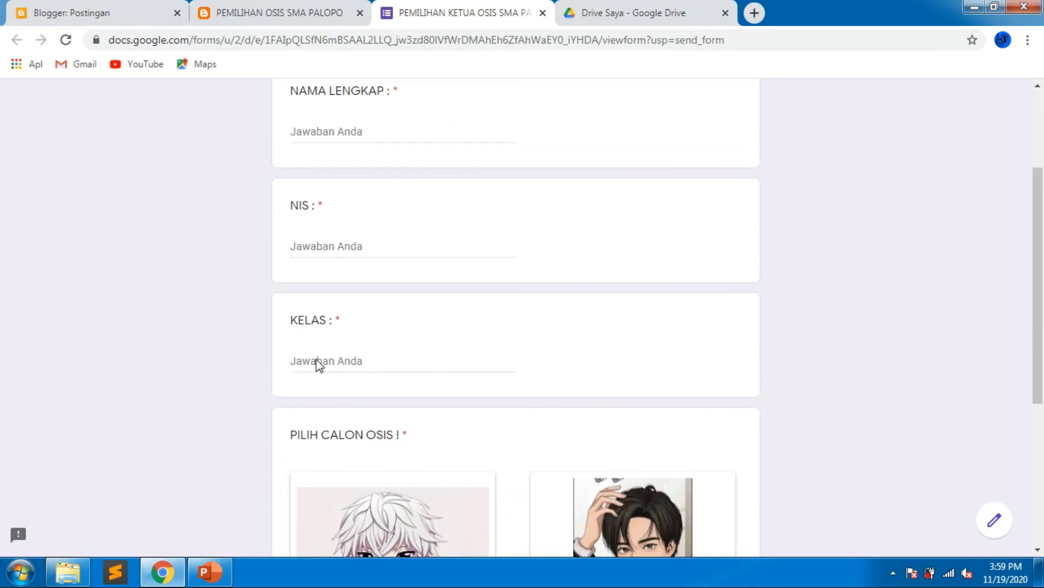
scroll(318, 366, "up", 3)
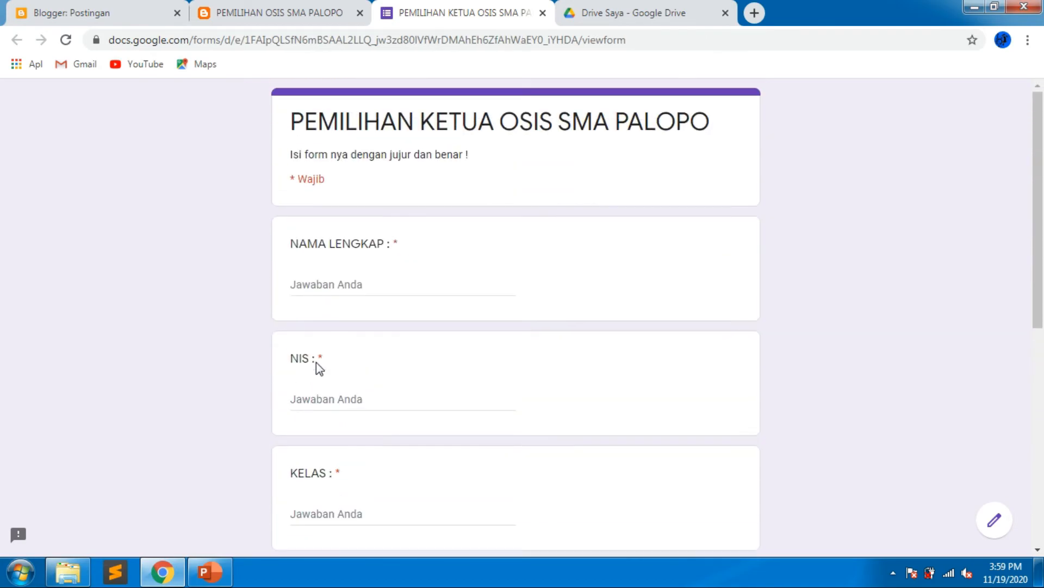
left_click(66, 40)
left_click(341, 287)
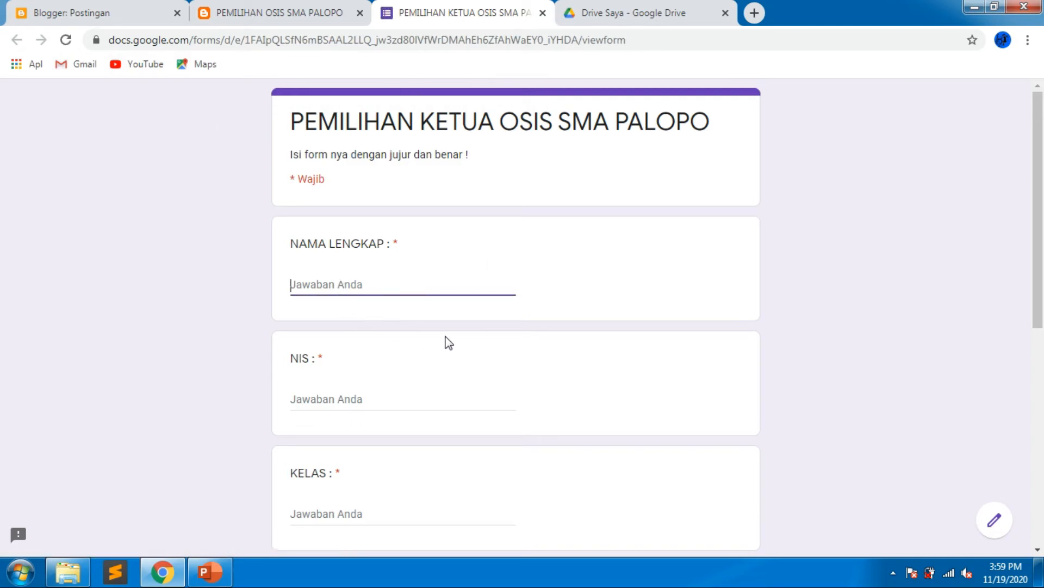
type("AKRAM")
left_click(379, 397)
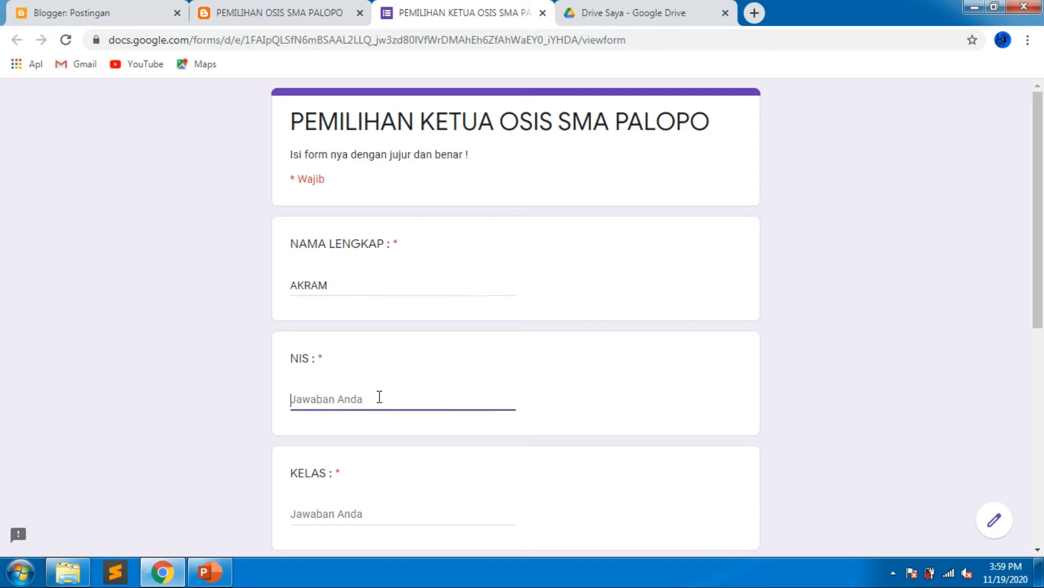
type("1234567890")
Enter 3 as the class answer.
scroll(379, 397, "down", 3)
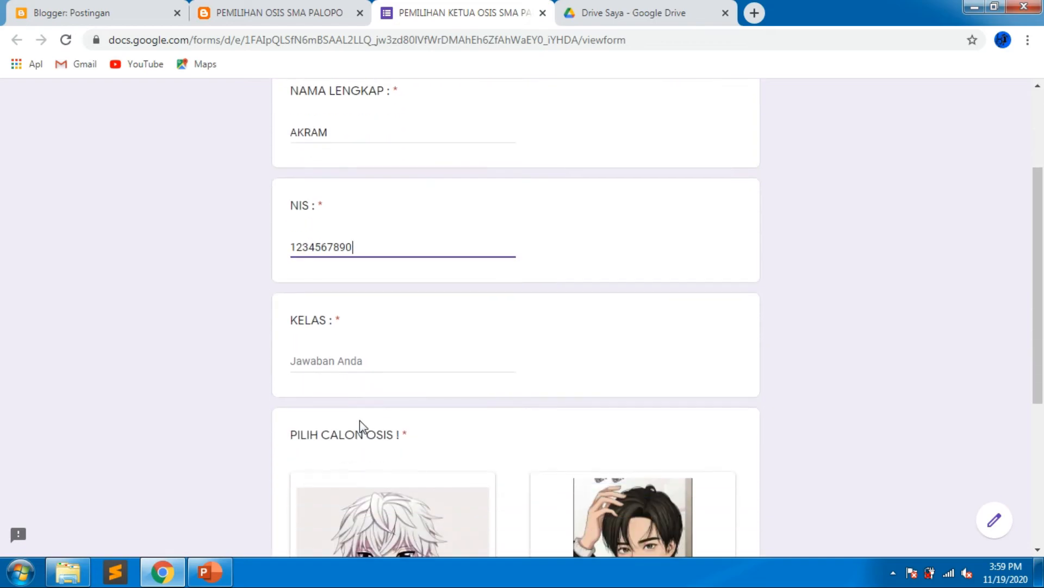
left_click(346, 362)
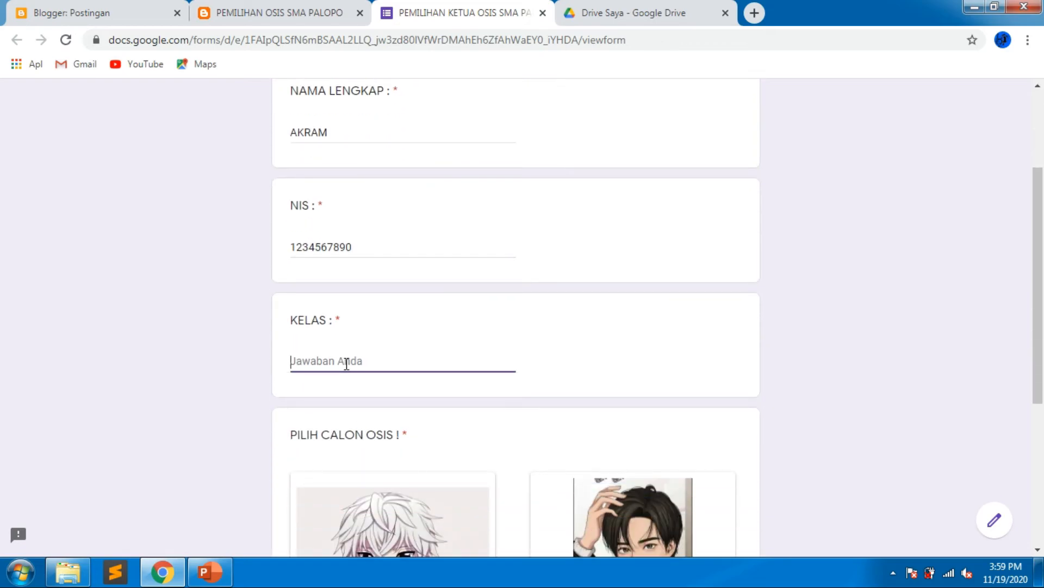
type("x")
key("BackSpace")
type("X")
scroll(347, 363, "down", 3)
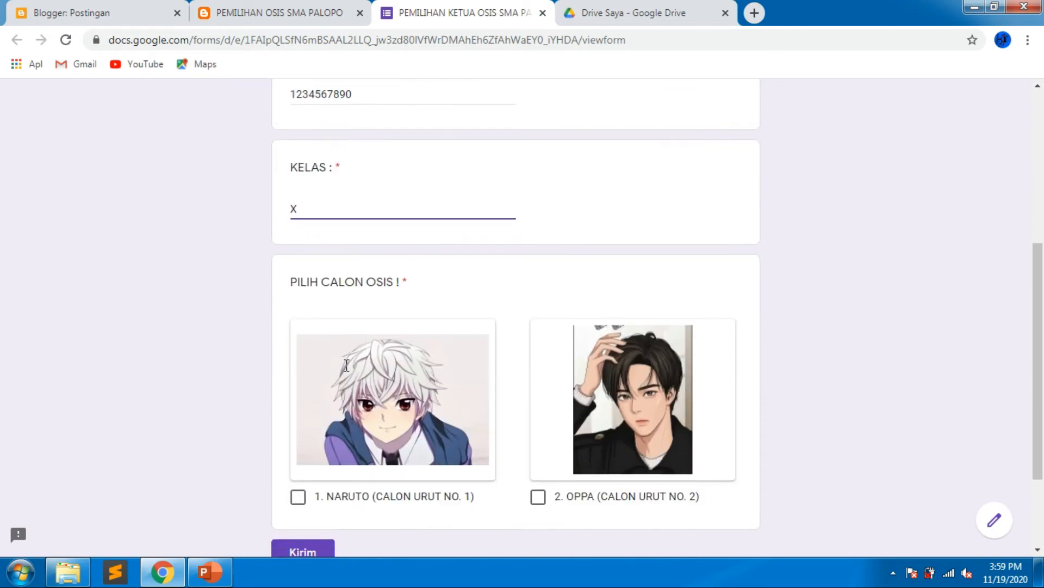
key("BackSpace")
type("3")
key("BackSpace")
type("3")
Vote for 2. OPPA (CALON URUT NO. 2) and submit the form.
scroll(404, 427, "down", 2)
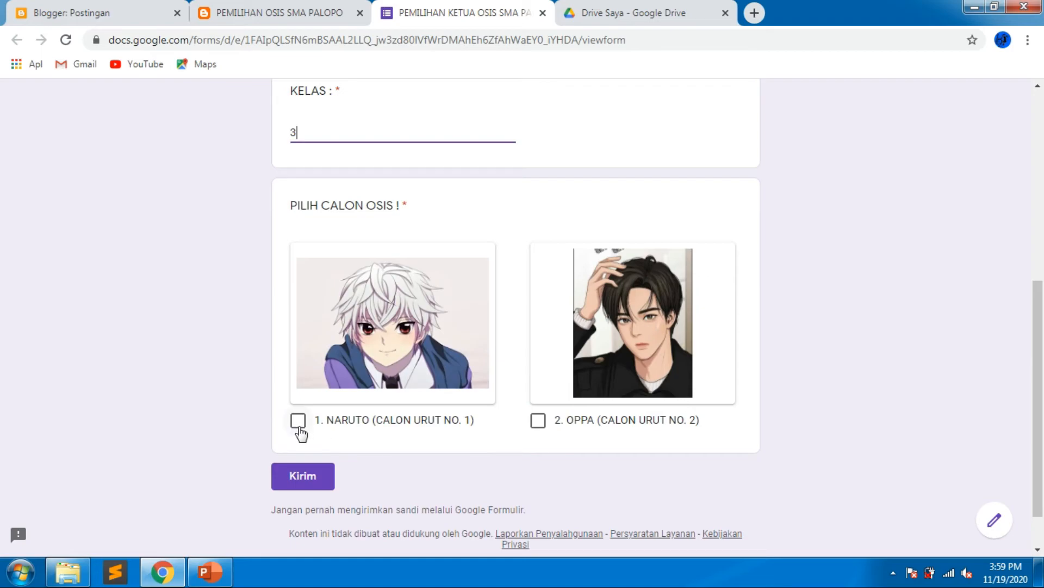
left_click(537, 420)
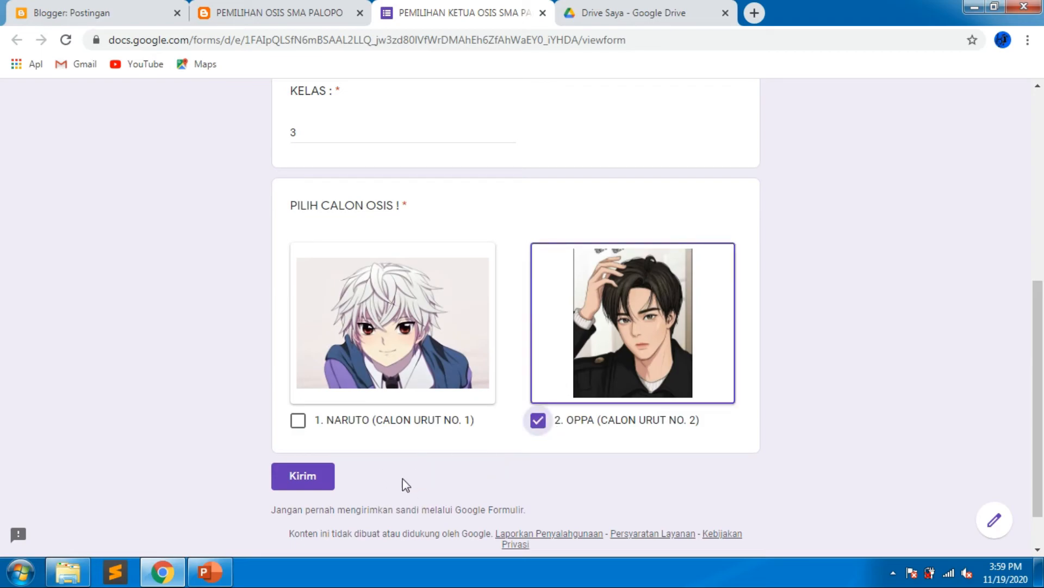
left_click(318, 489)
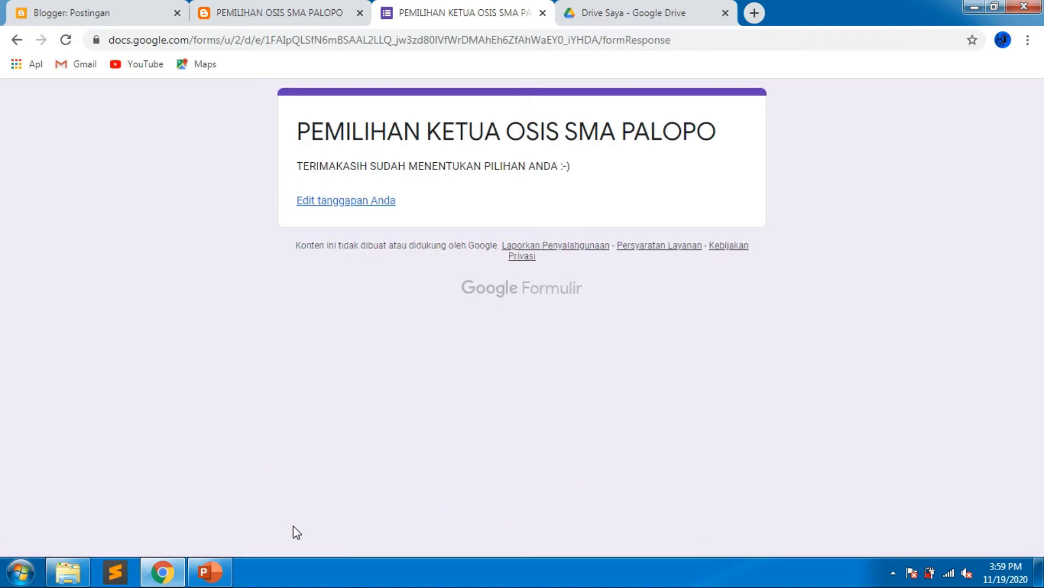
Edit the submitted response, switching the vote to 1. NARUTO (CALON URUT NO. 1), and resubmit.
left_click(388, 202)
scroll(397, 355, "down", 8)
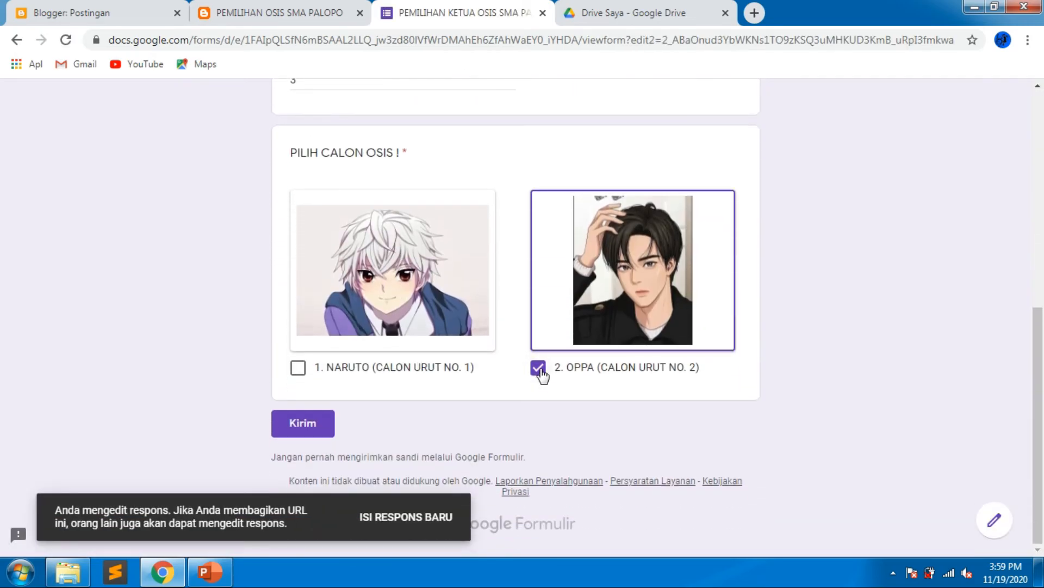
left_click(539, 368)
left_click(298, 367)
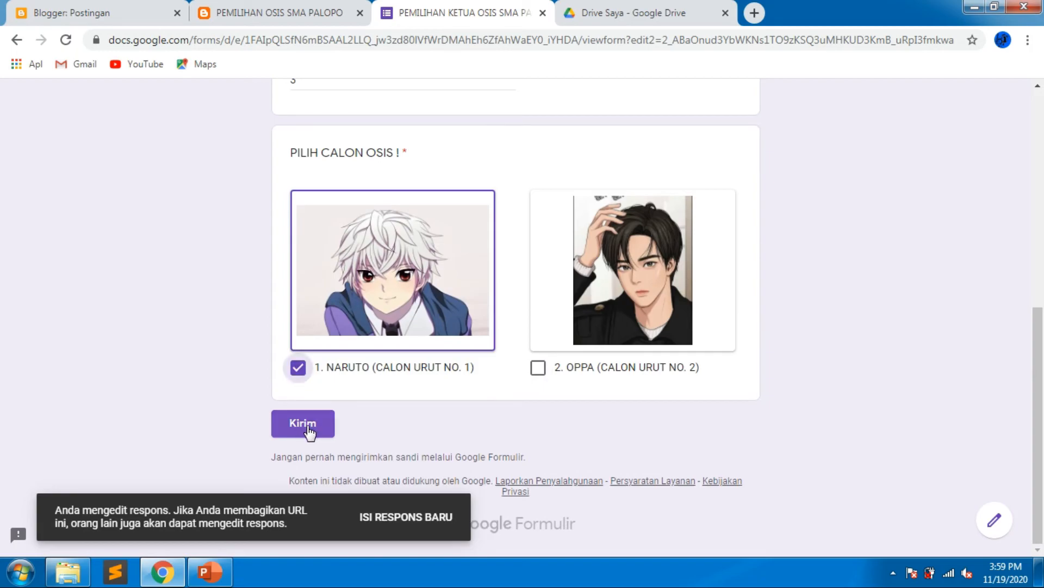
left_click(307, 427)
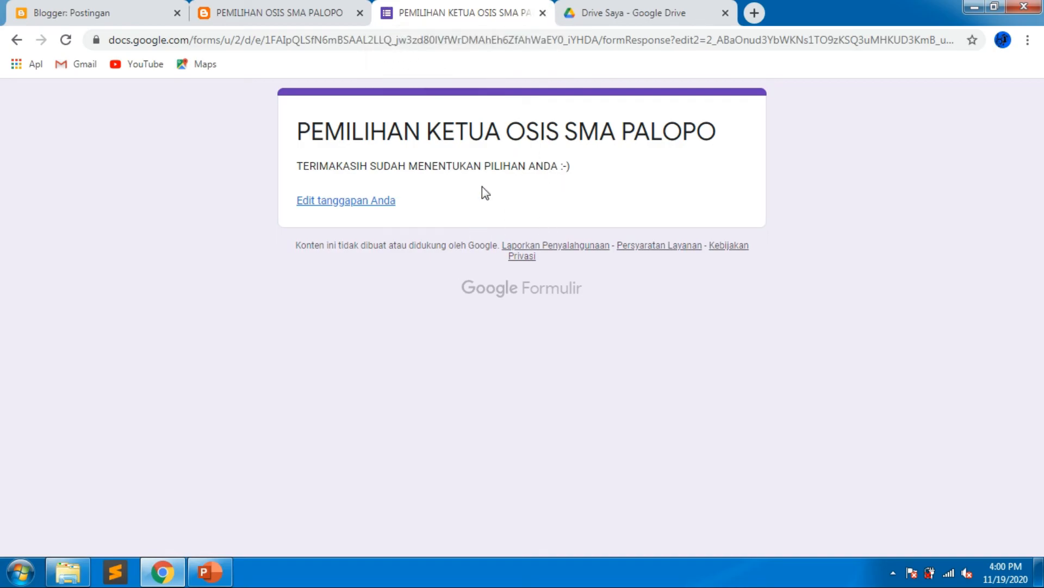
Open the form from Drive and review the summary of responses.
left_click(542, 13)
left_click(466, 13)
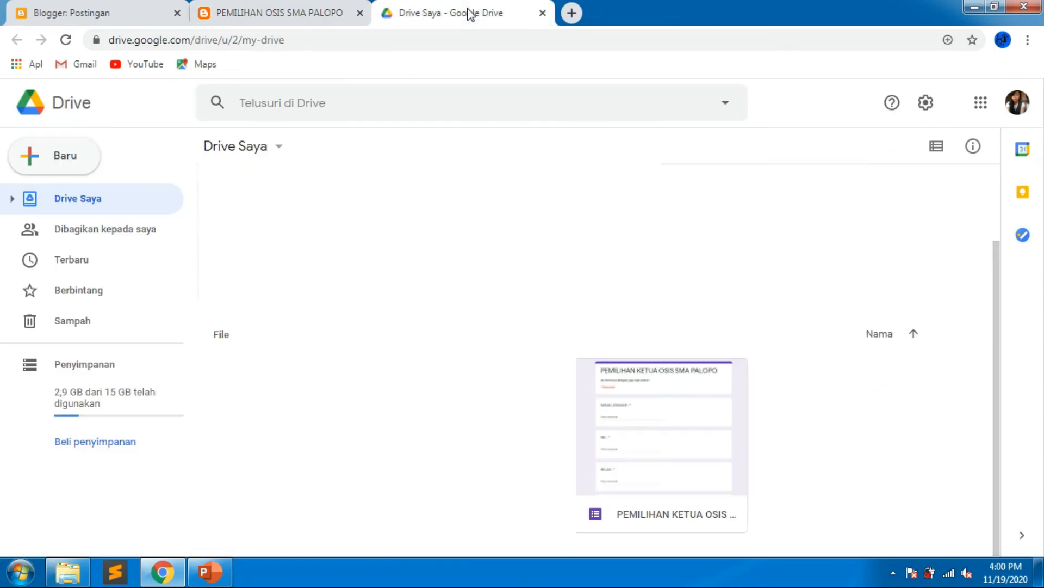
double_click(642, 411)
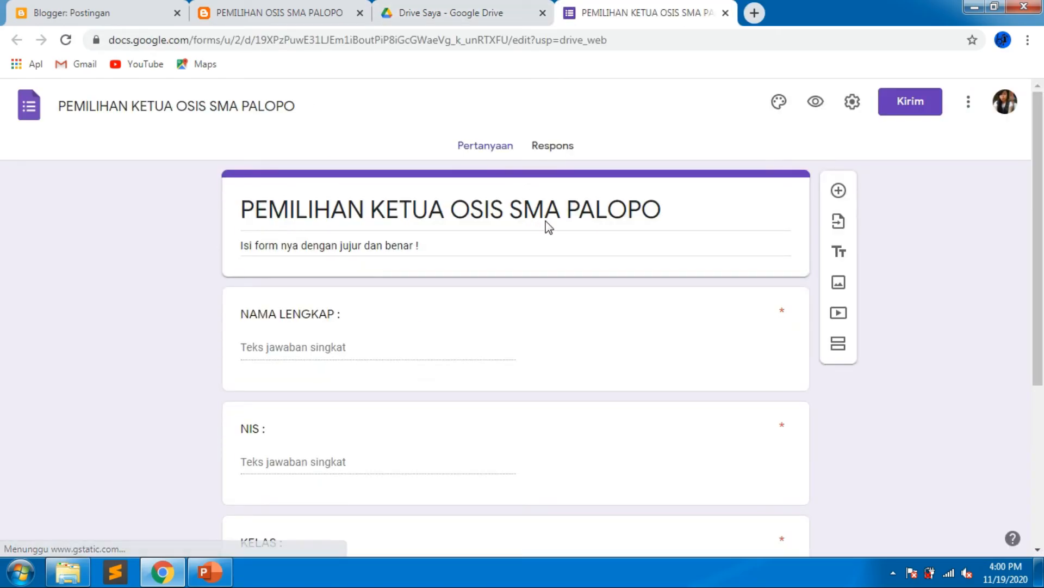
left_click(561, 155)
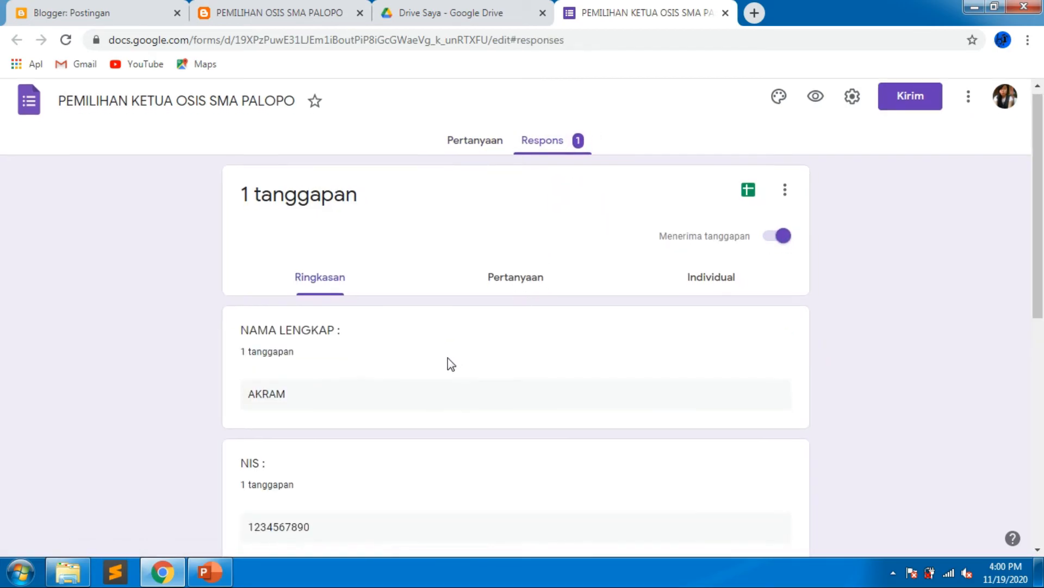
scroll(449, 359, "down", 5)
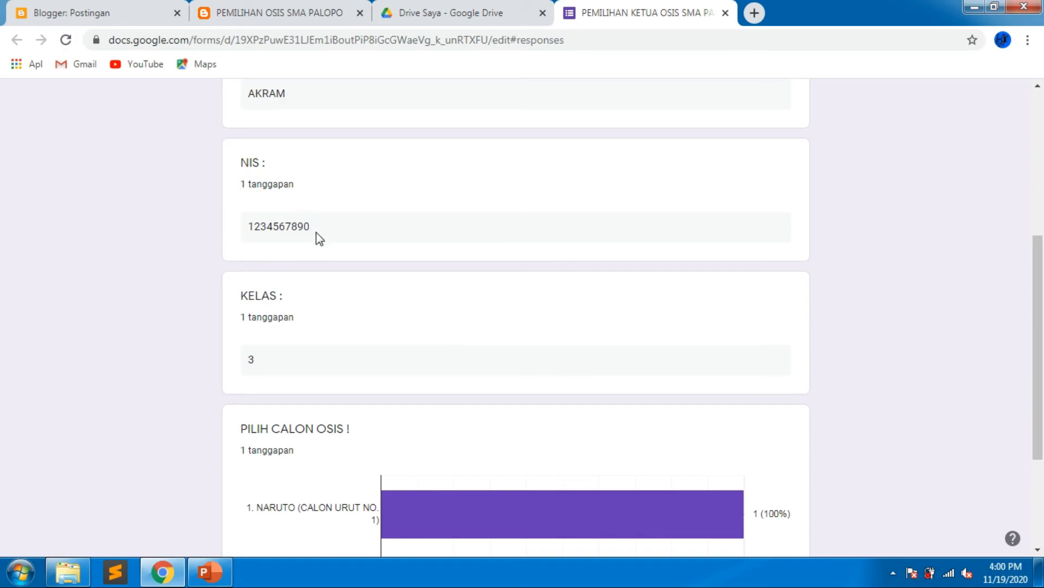
scroll(282, 369, "down", 3)
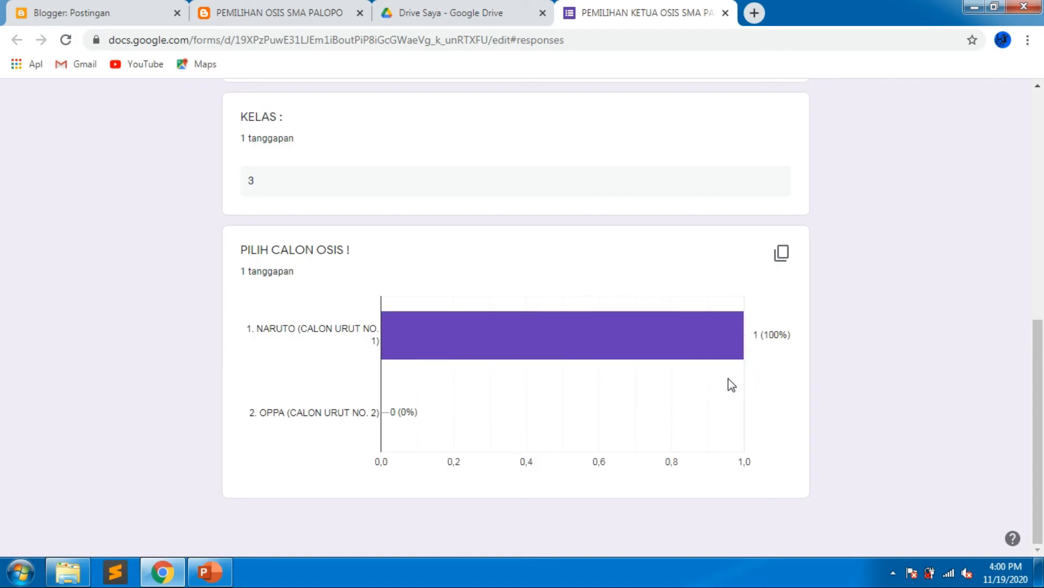
scroll(731, 385, "up", 9)
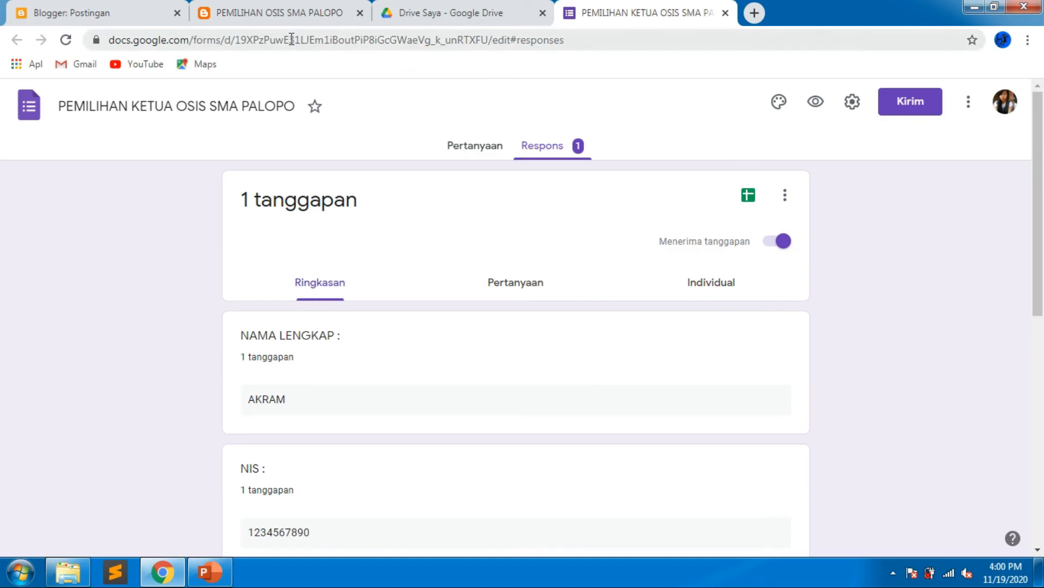
Follow the form link from the blog again to test the one-response limit.
left_click(252, 15)
left_click(301, 435)
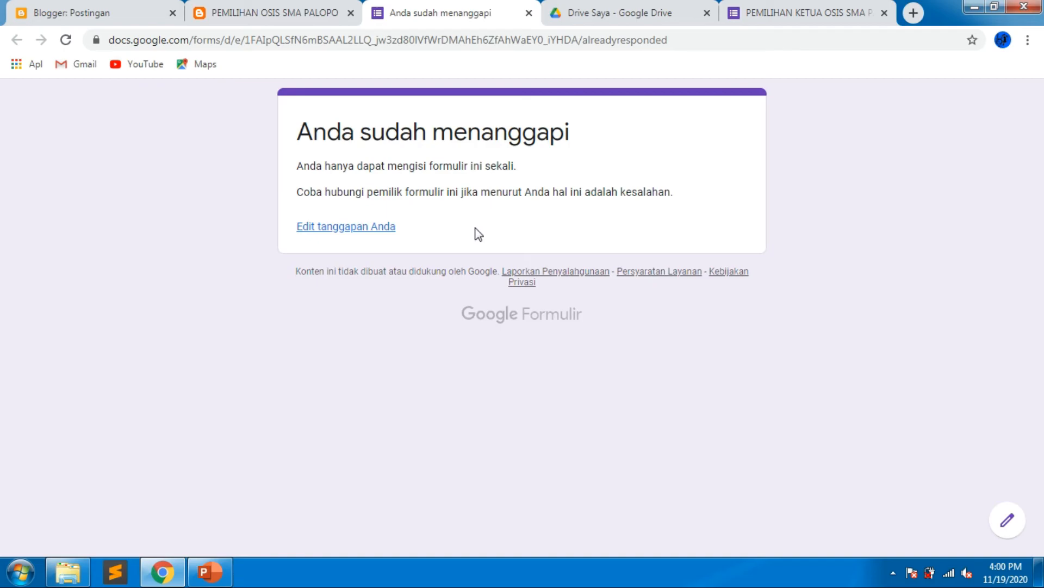
Turn off the limit of one response per respondent in the form's general settings and save.
left_click(803, 13)
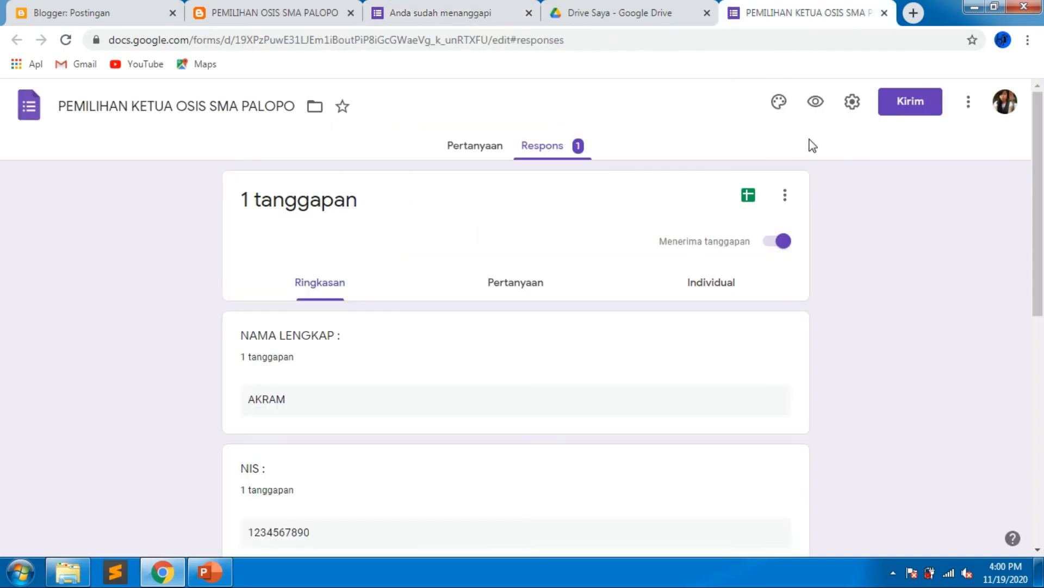
left_click(849, 113)
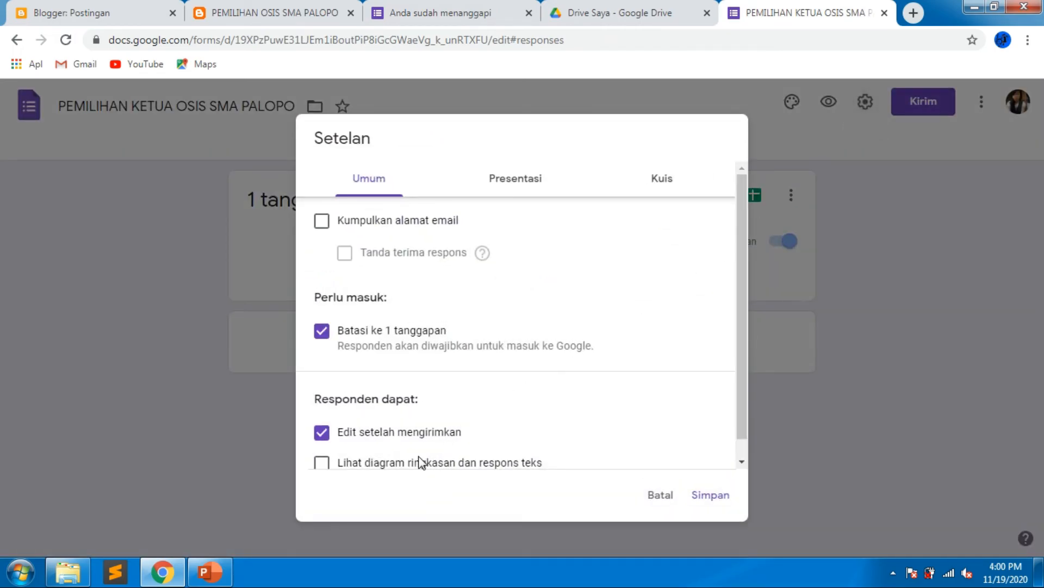
left_click(322, 331)
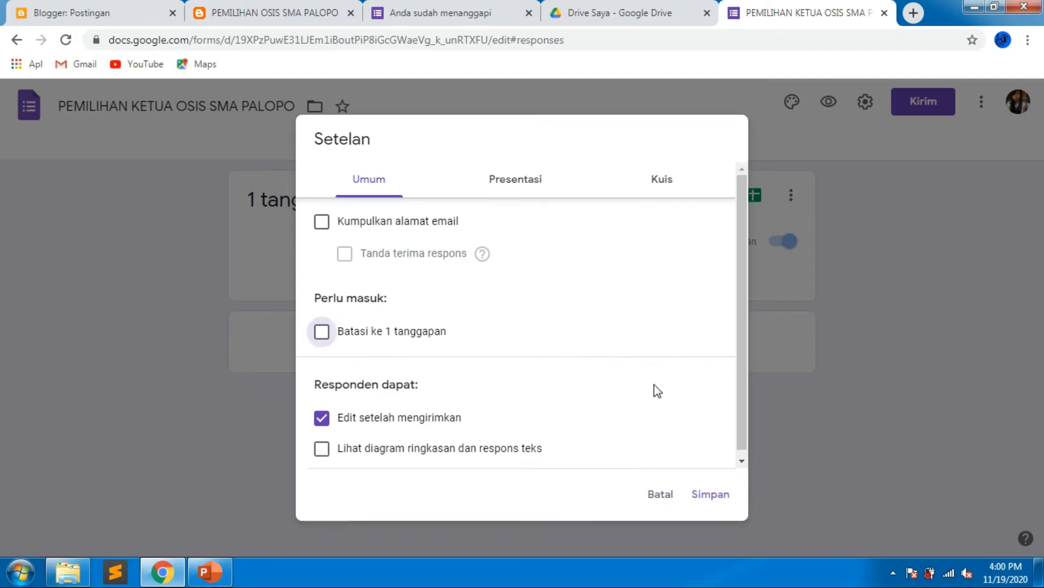
left_click(702, 496)
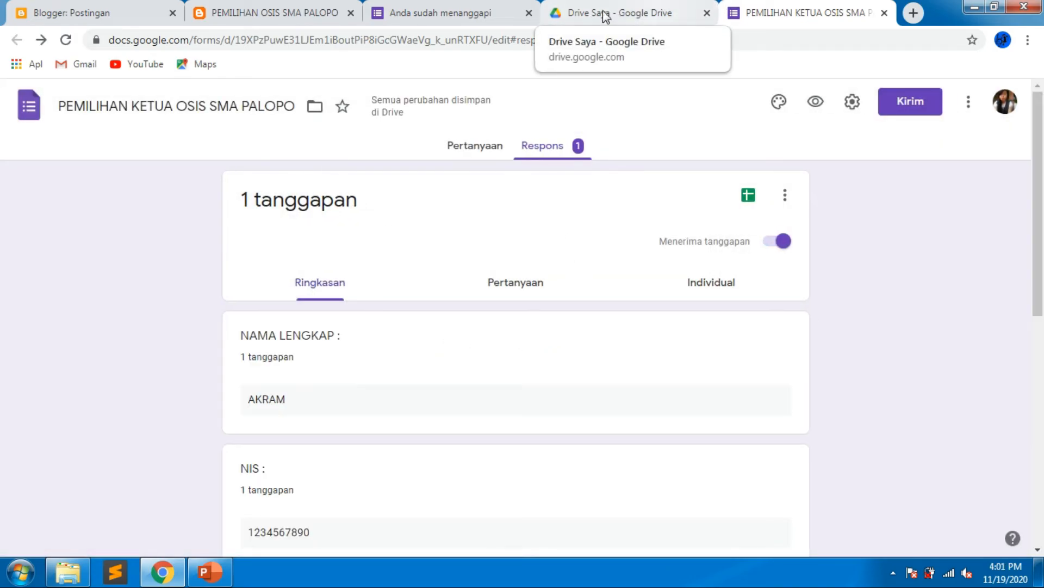
Close the already-responded form tab and open the voting form again from the link in the blog post.
left_click(472, 4)
left_click(65, 40)
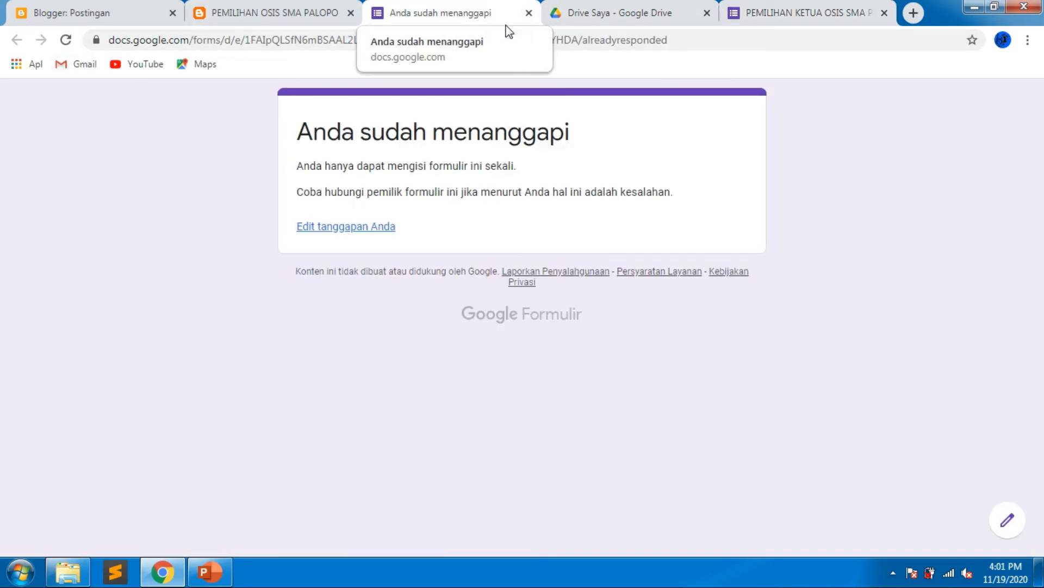
left_click(529, 12)
left_click(245, 11)
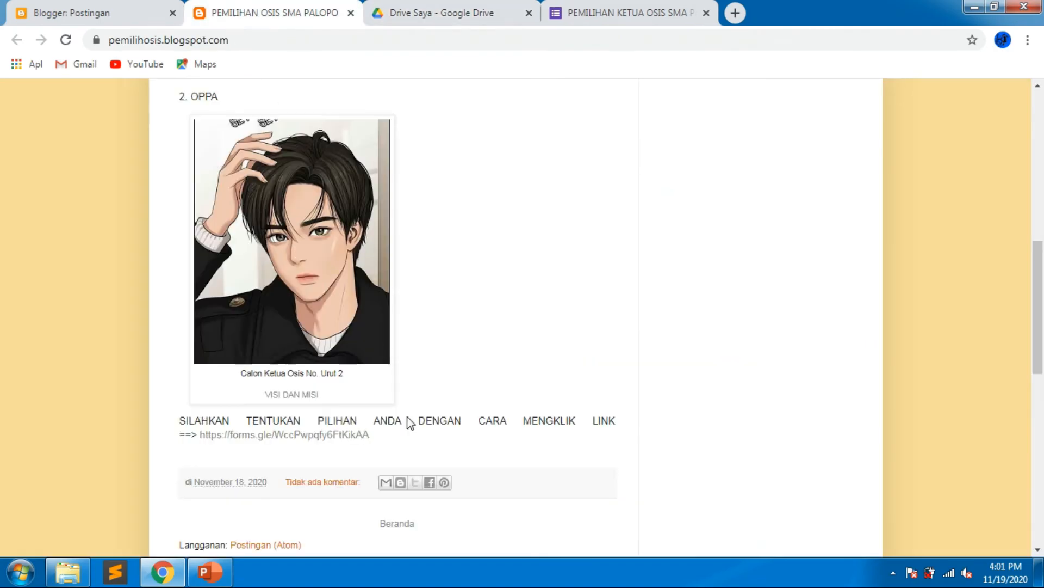
left_click(343, 436)
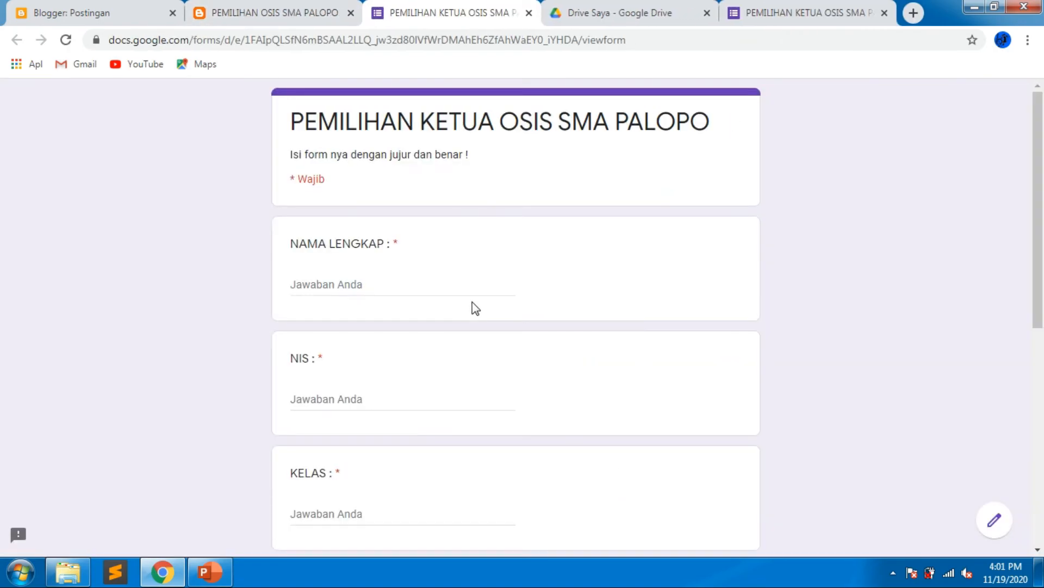
left_click(431, 284)
Fill in a second voter's full name, student number (NIS) and class 2 on the form.
type("RISAW")
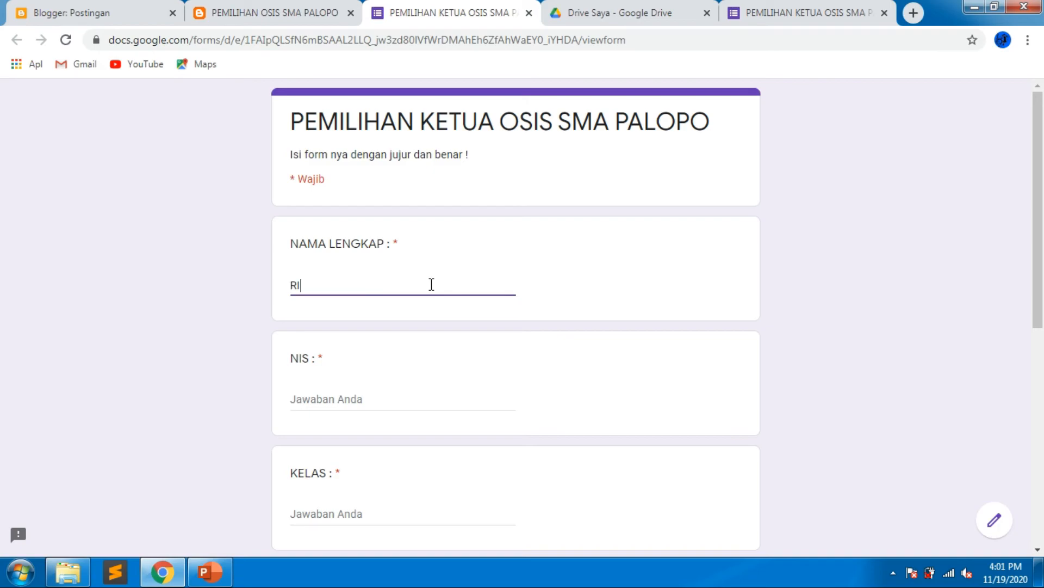
key("BackSpace")
key("BackSpace")
type("WA")
key("Tab")
type("787878")
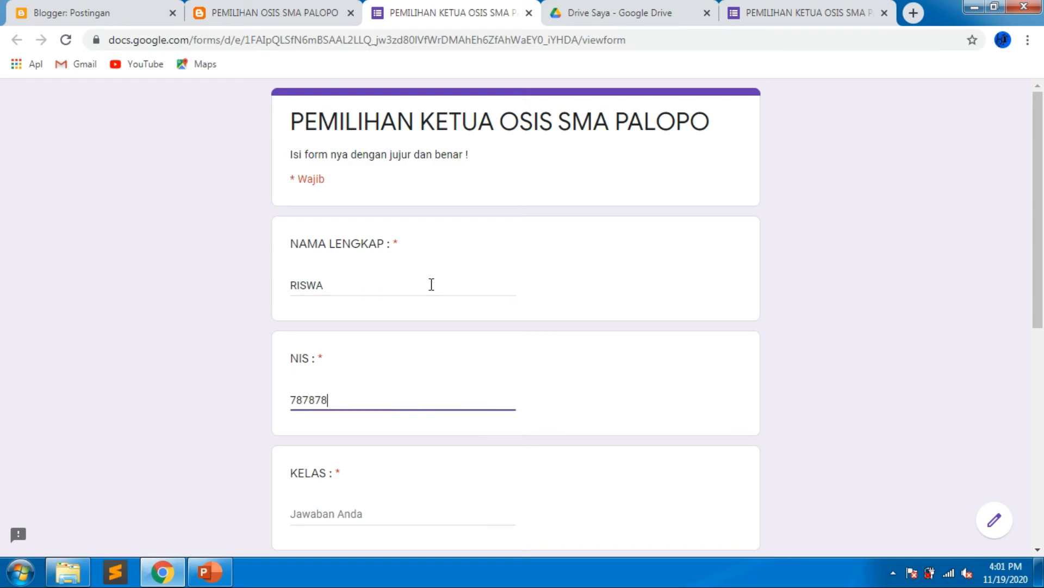
type("7")
key("Tab")
type("2")
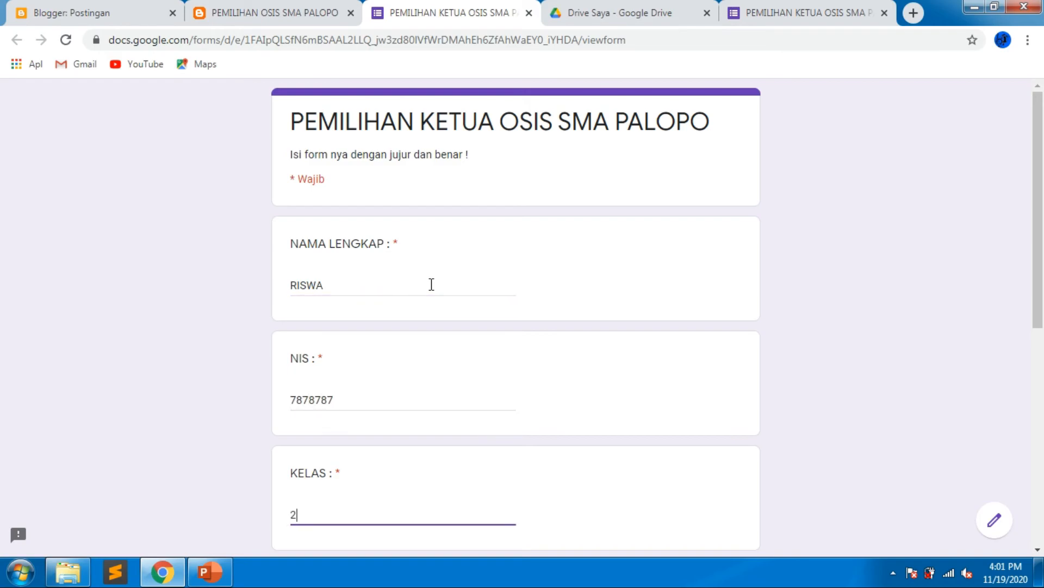
Vote for 2. OPPA (CALON URUT NO. 2) and submit the form.
scroll(431, 285, "down", 7)
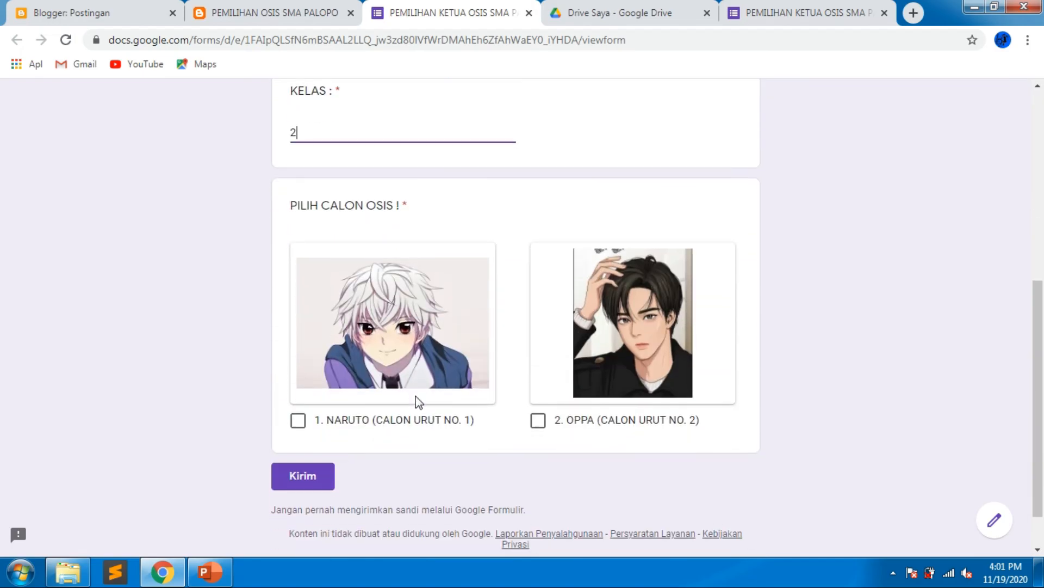
left_click(537, 423)
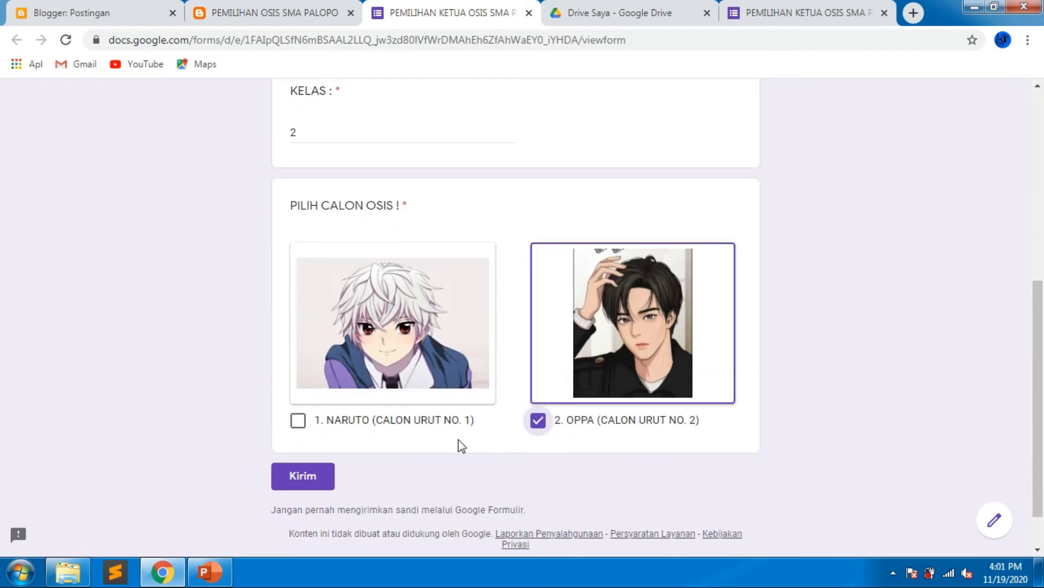
left_click(326, 478)
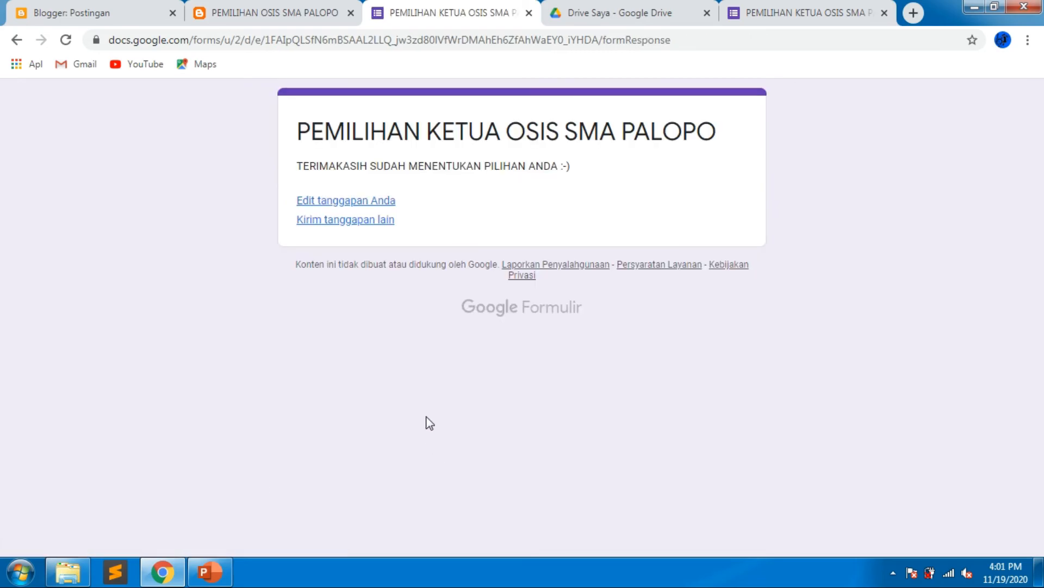
Open a new blank response through the link for submitting another response.
left_click(362, 223)
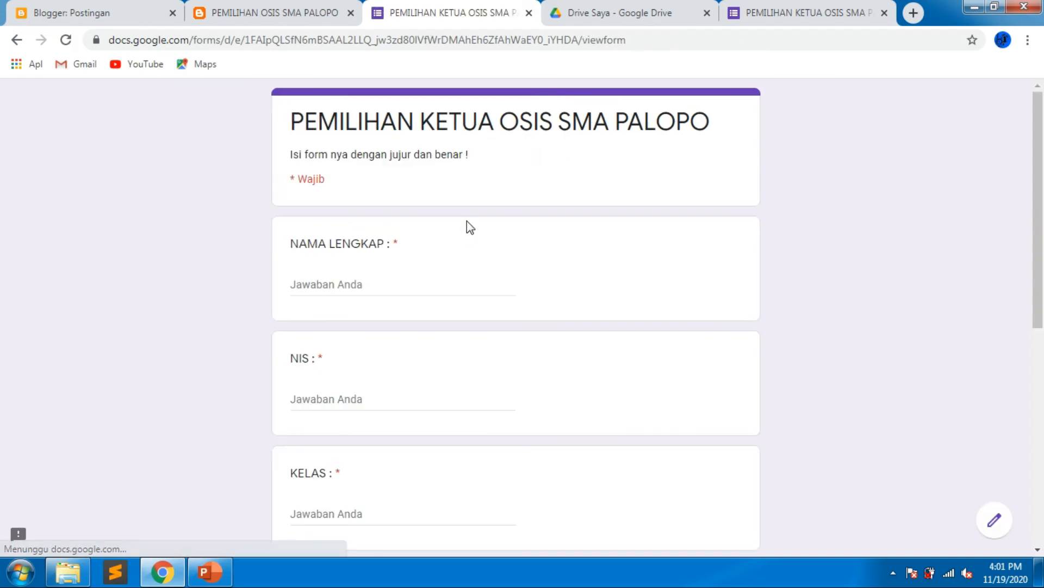
scroll(471, 226, "down", 5)
scroll(471, 227, "up", 2)
scroll(469, 224, "up", 3)
Disable the link for submitting another response in the form's presentation settings and save.
left_click(805, 13)
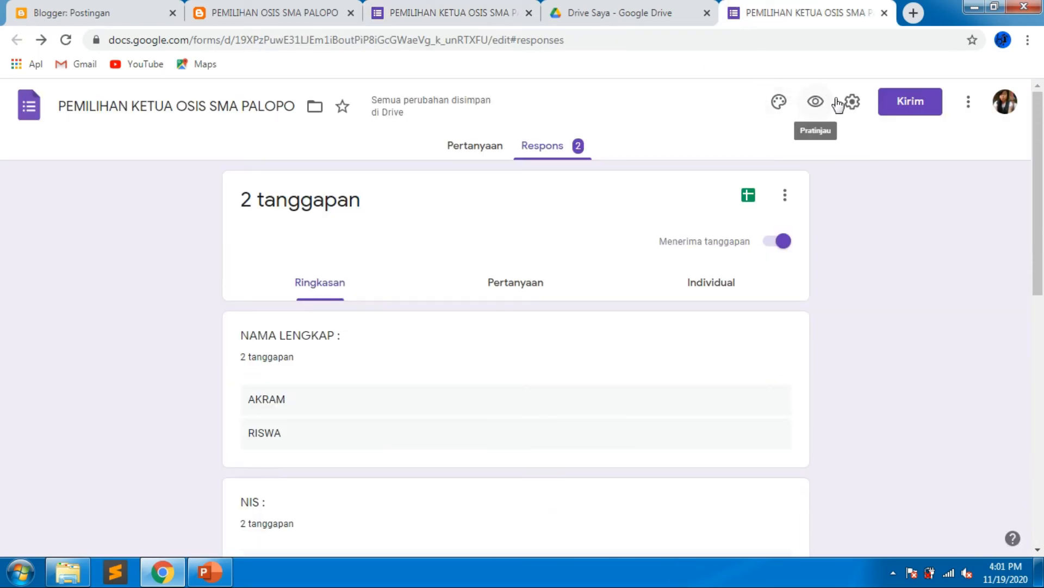
left_click(859, 104)
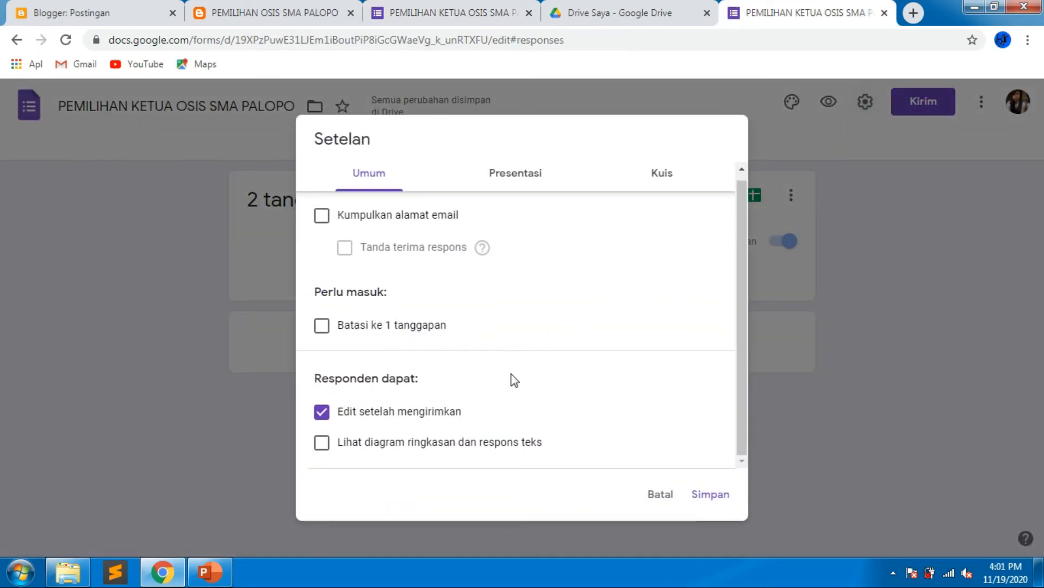
left_click(502, 188)
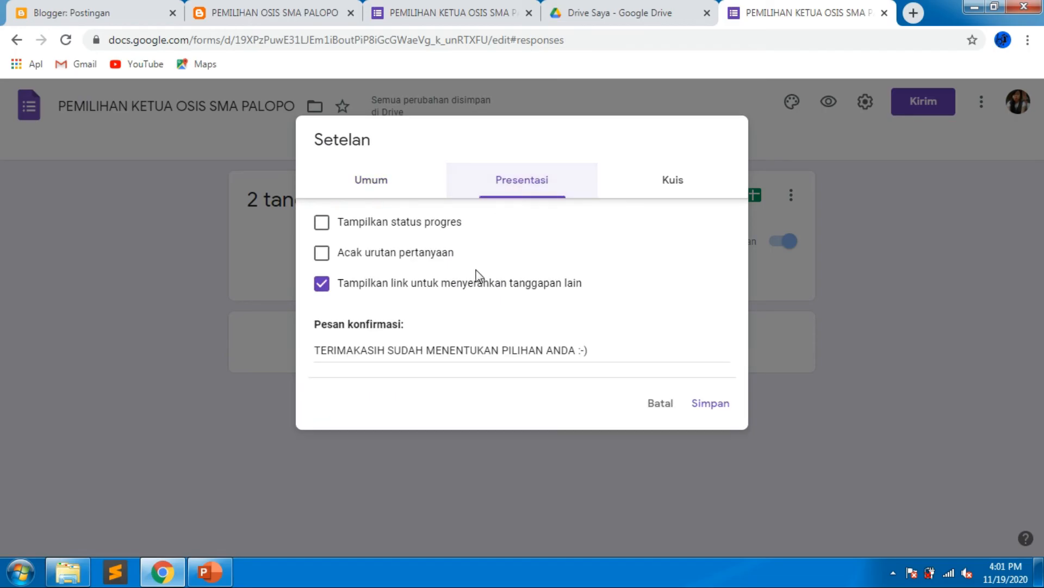
left_click(329, 290)
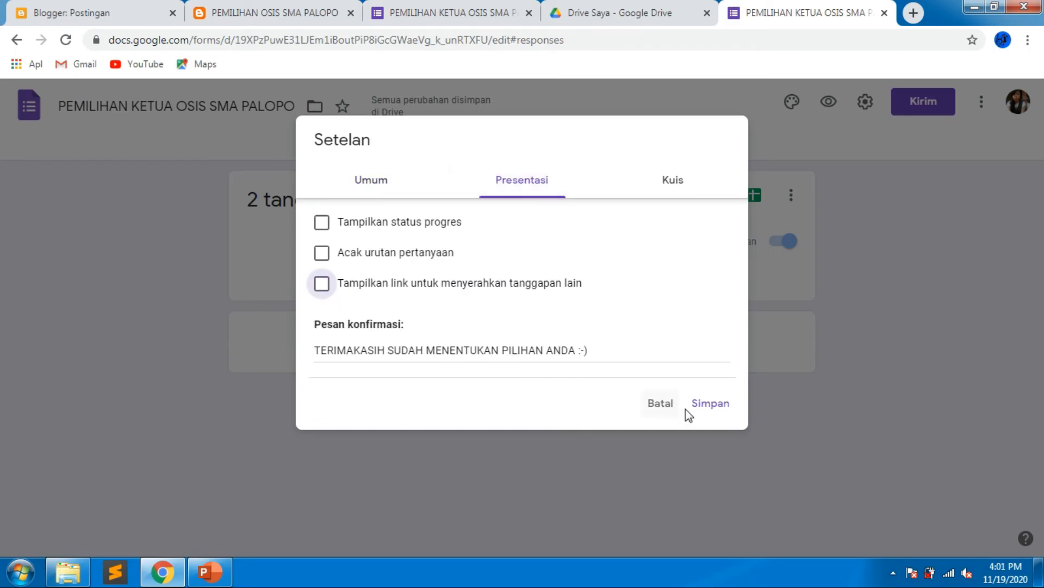
left_click(709, 406)
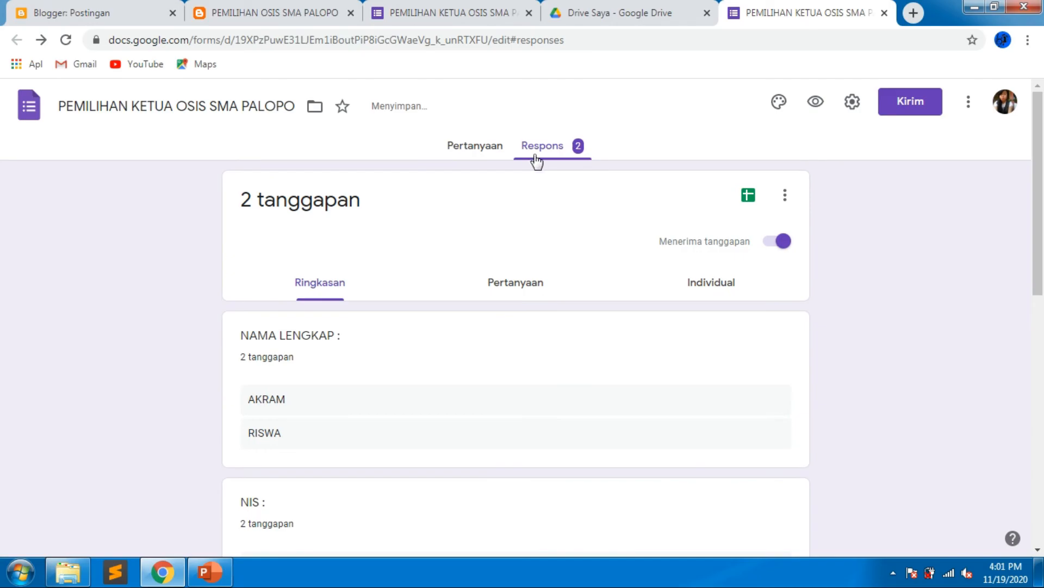
Fill in a third voter's full name, student number (NIS) and class 1 on the open form.
left_click(454, 12)
left_click(407, 287)
type("YUYUN")
key("Tab")
type("989898989")
key("Tab")
type("1")
Vote for 1. NARUTO (CALON URUT NO. 1) and submit the form.
scroll(581, 308, "down", 1)
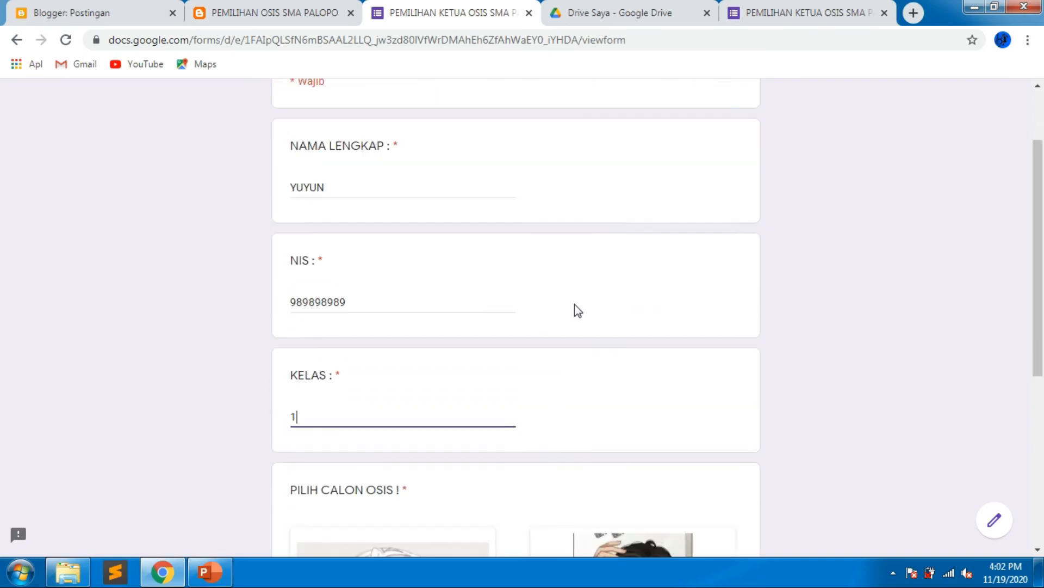
scroll(581, 308, "down", 5)
left_click(300, 423)
left_click(304, 476)
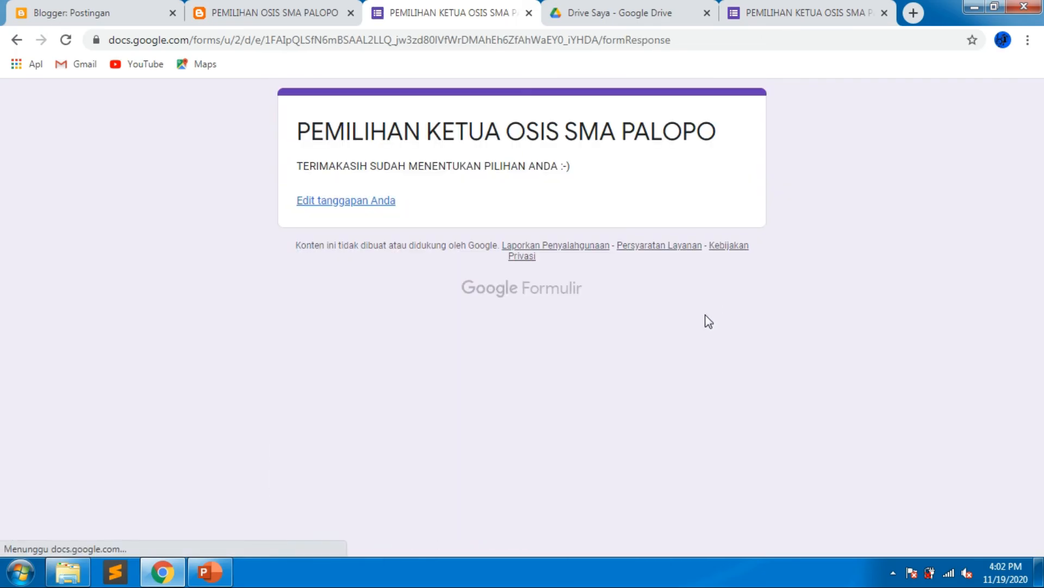
Close the submitted form tab and review the response summary in the form editor.
left_click(529, 15)
left_click(587, 9)
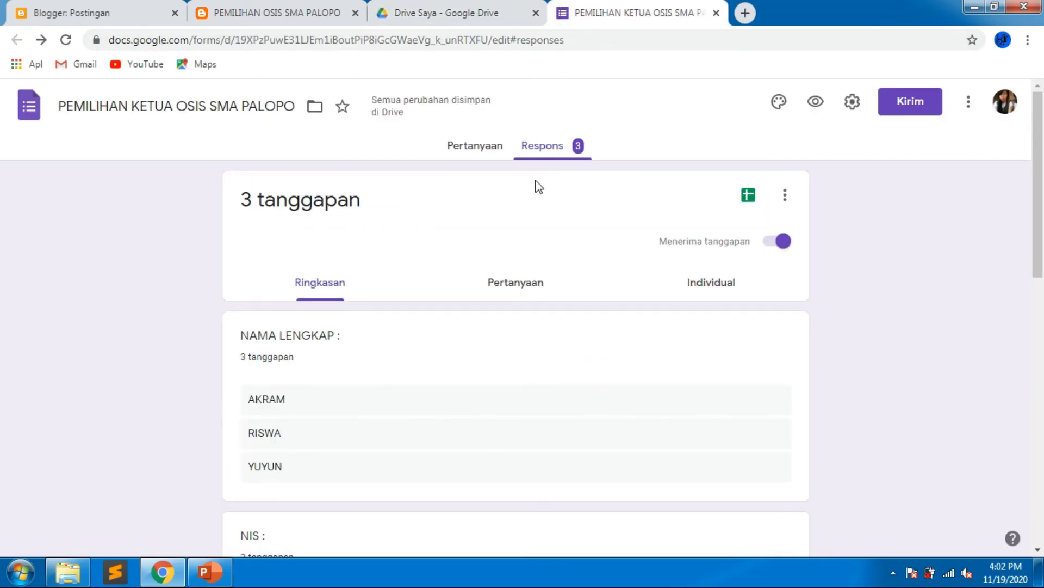
scroll(373, 397, "down", 3)
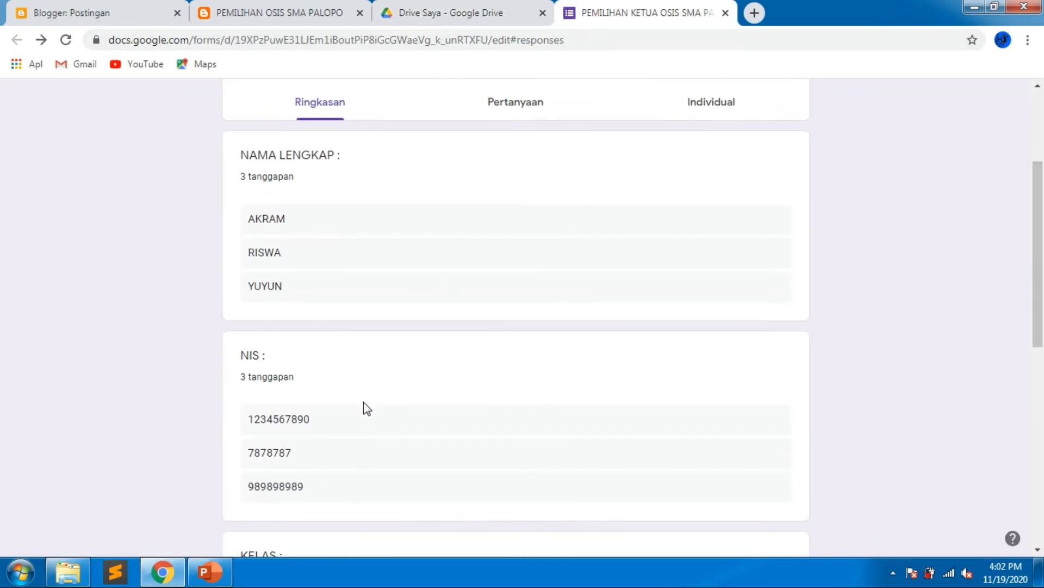
scroll(364, 404, "down", 6)
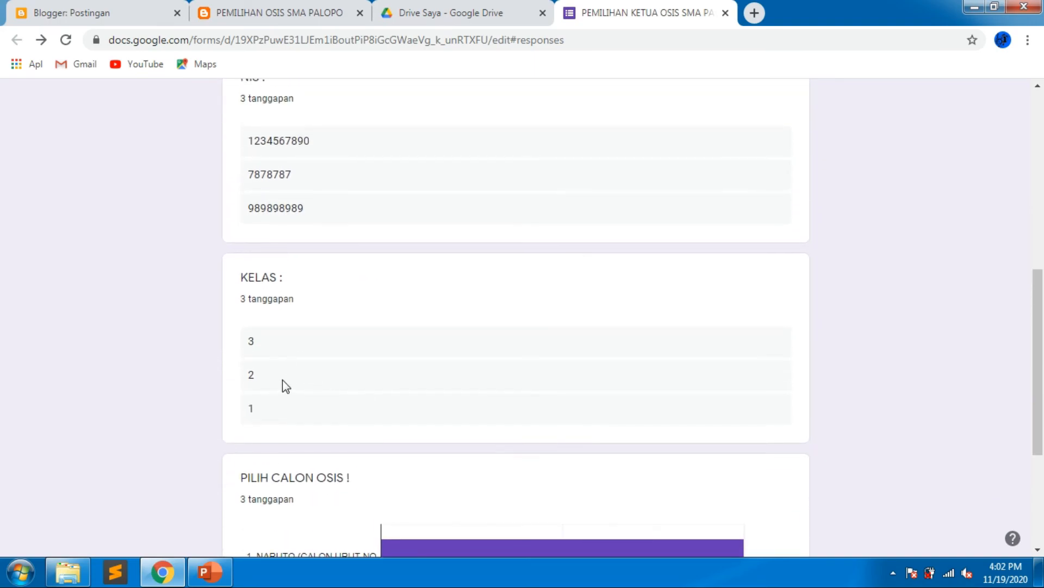
scroll(303, 476, "down", 4)
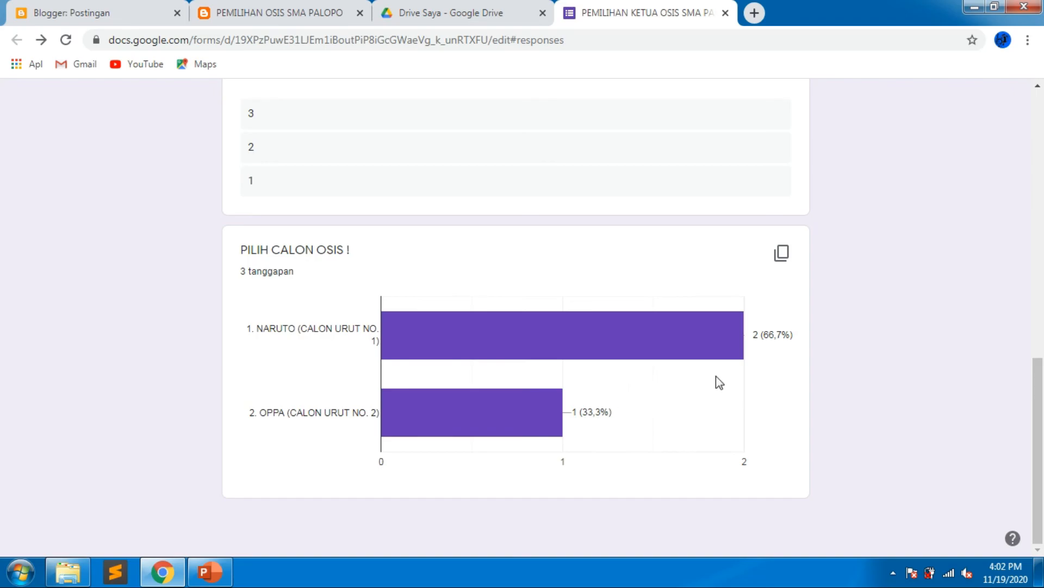
scroll(596, 424, "up", 12)
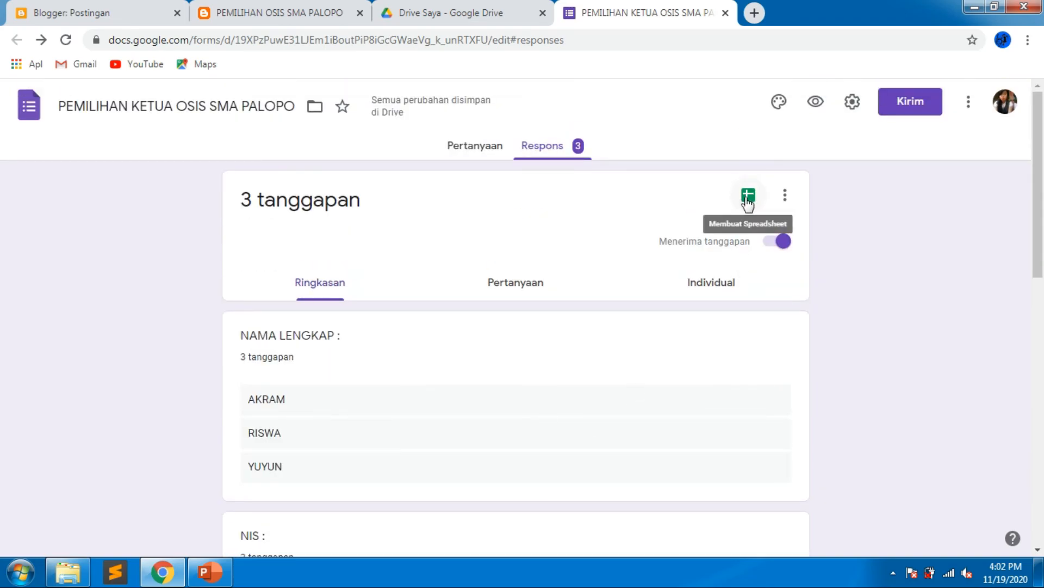
Review the responses by question and individually, stepping through the first and second respondents' answers.
left_click(748, 197)
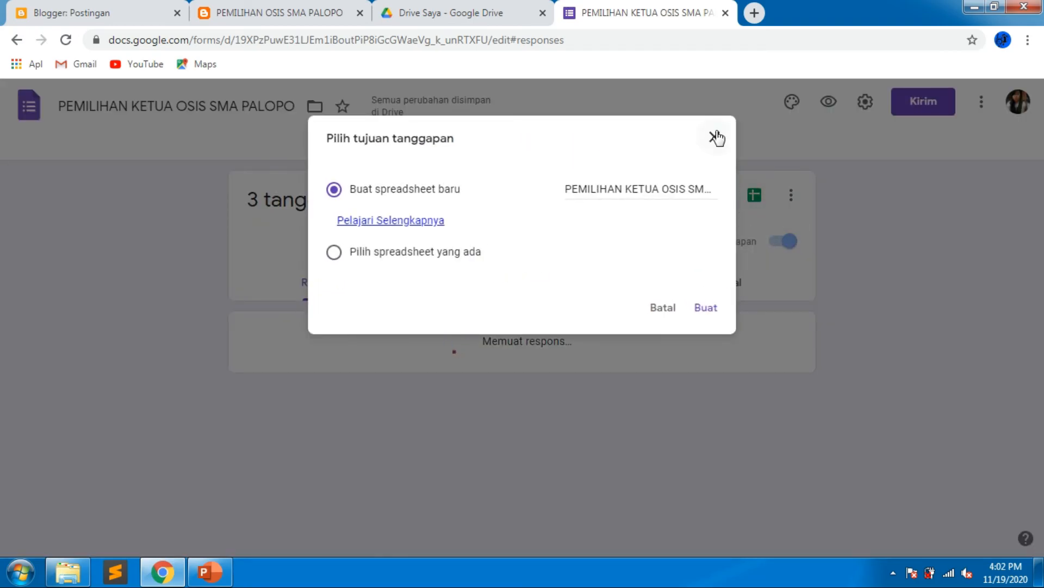
left_click(703, 149)
left_click(534, 291)
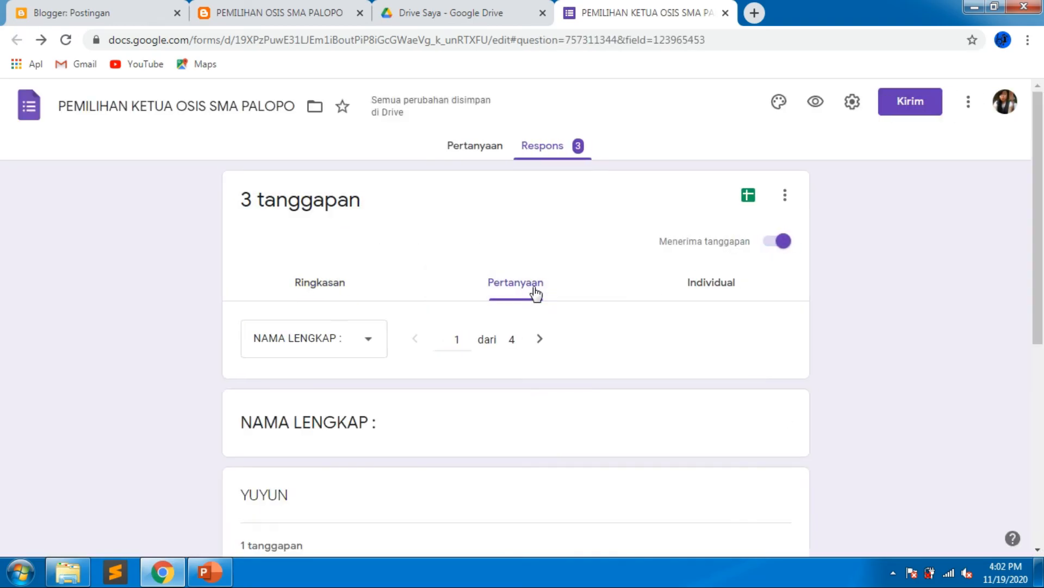
left_click(684, 290)
scroll(640, 326, "down", 3)
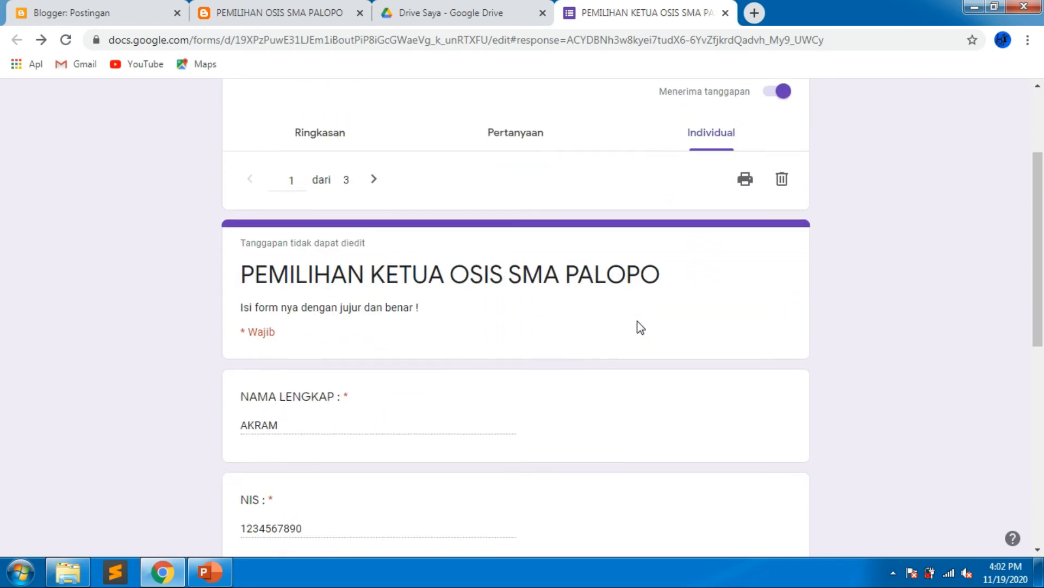
scroll(640, 326, "down", 7)
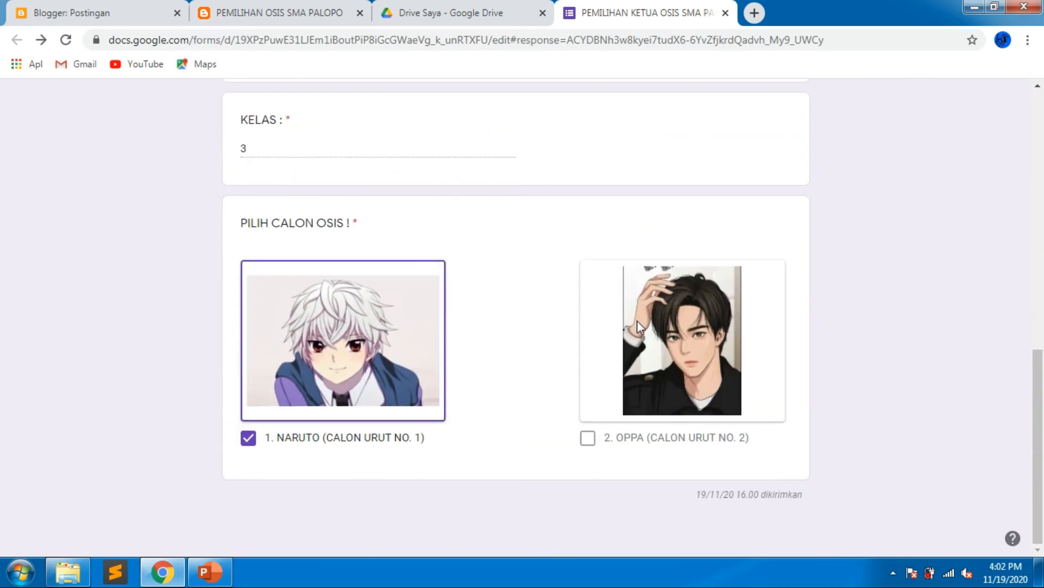
scroll(639, 326, "up", 6)
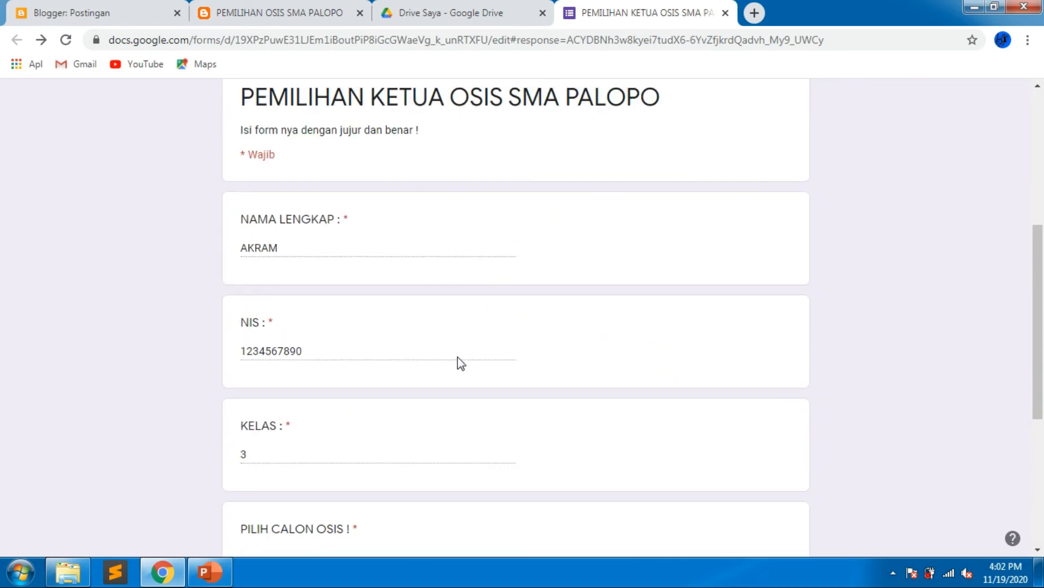
scroll(491, 336, "up", 5)
scroll(415, 401, "down", 3)
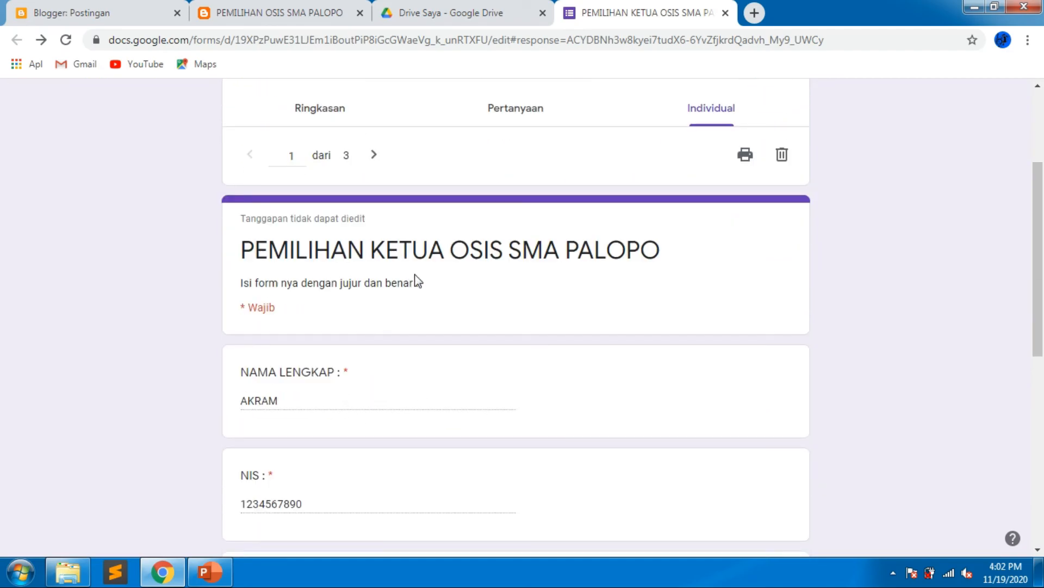
left_click(374, 154)
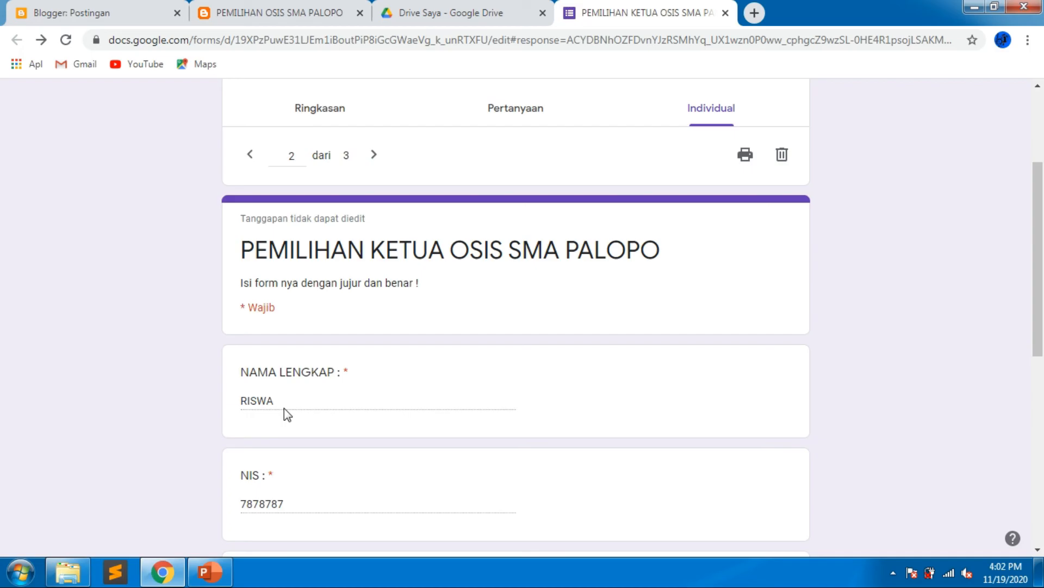
scroll(284, 408, "down", 7)
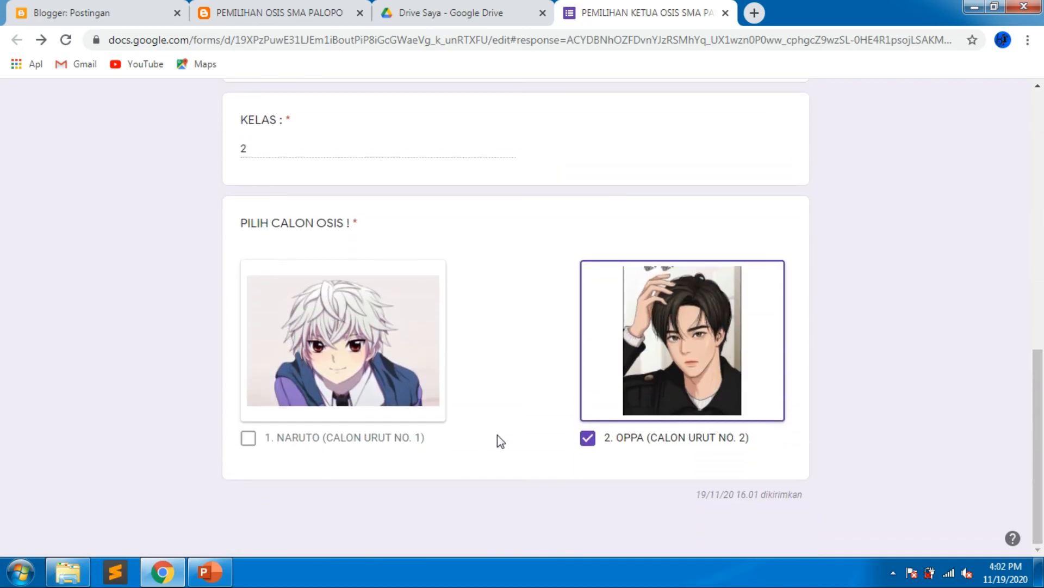
scroll(594, 441, "up", 10)
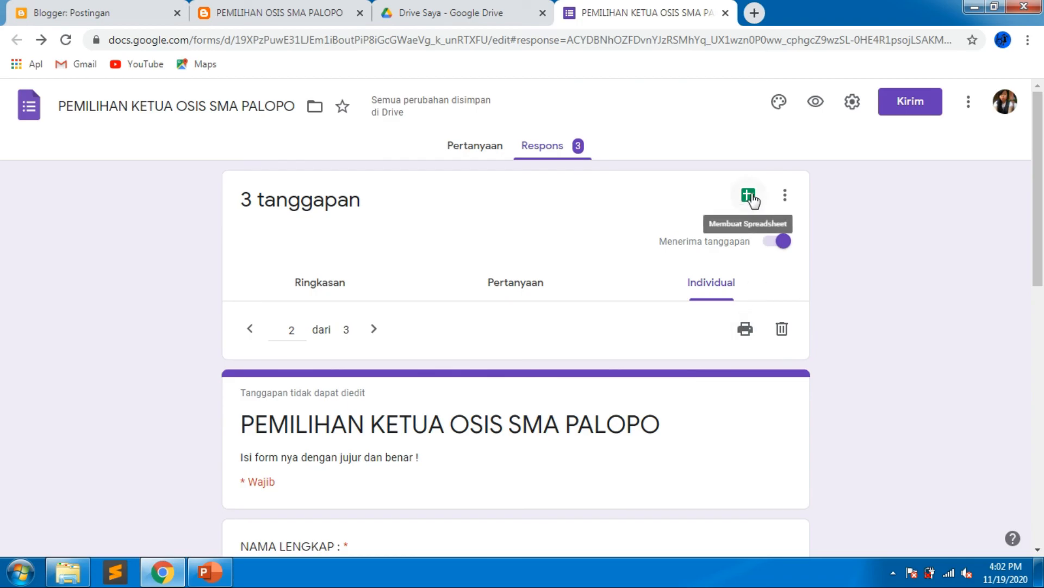
Create a new spreadsheet to collect the form responses.
left_click(750, 196)
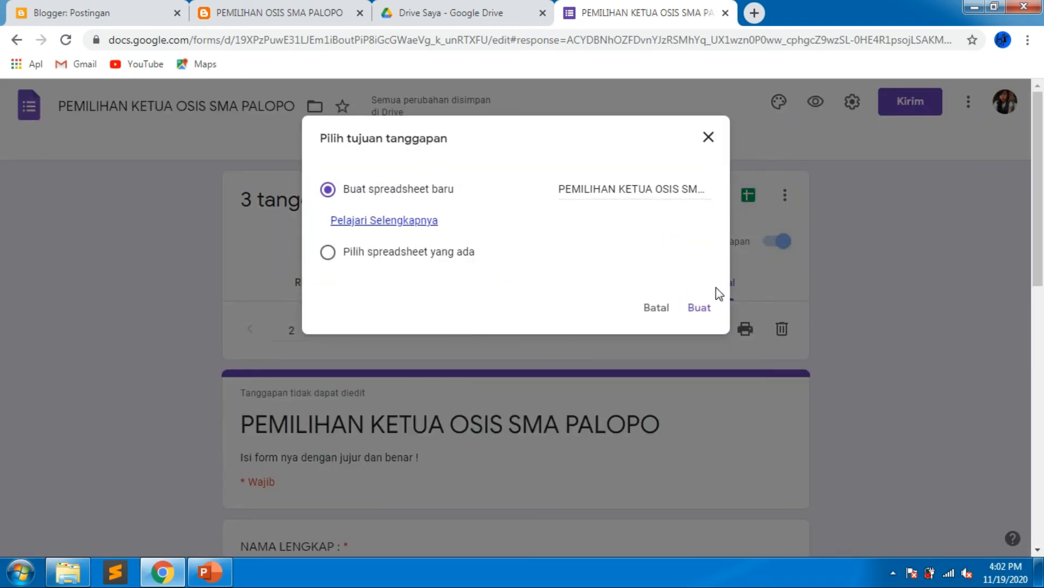
left_click(699, 307)
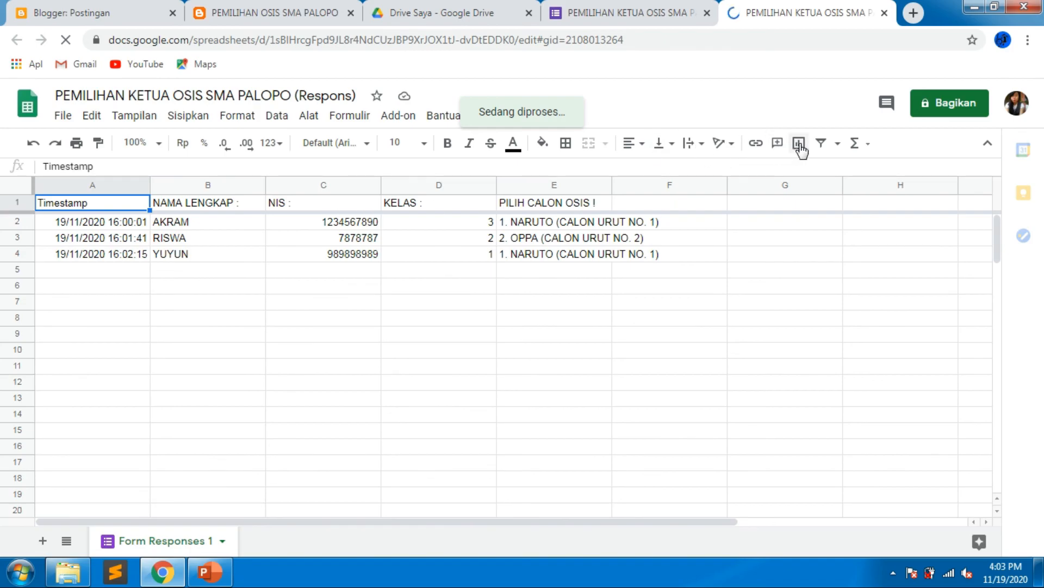
Add a filter to the response sheet and filter the PILIH CALON OSIS ! column to show only 1. NARUTO (CALON URUT NO. 1) votes.
left_click(823, 146)
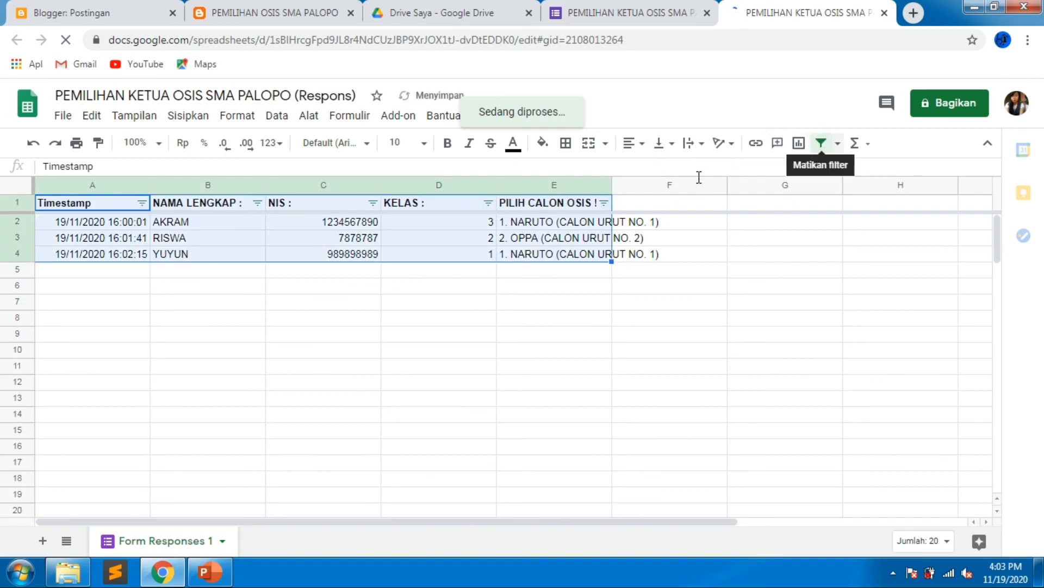
left_click(602, 187)
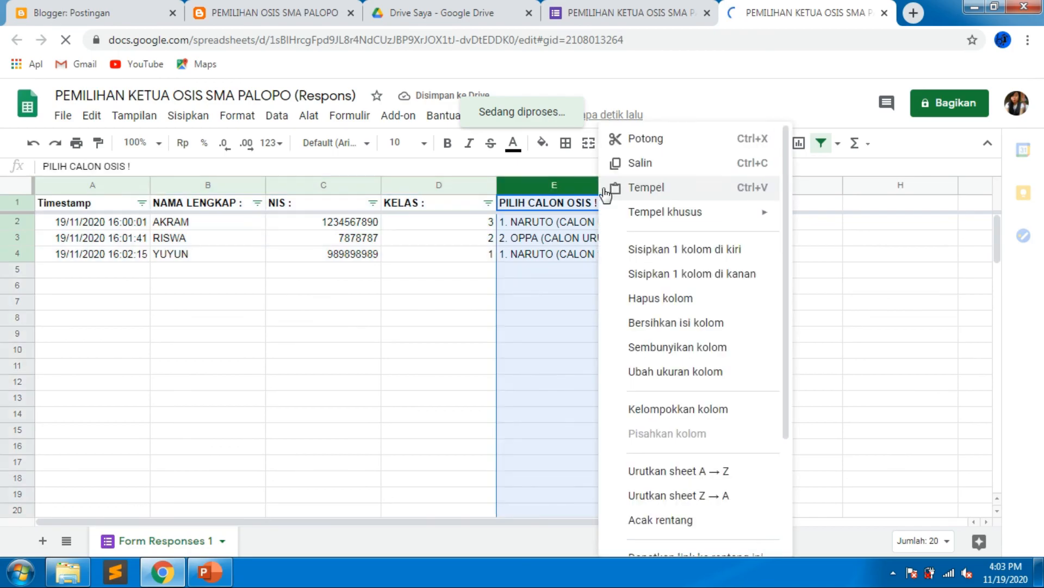
left_click(578, 203)
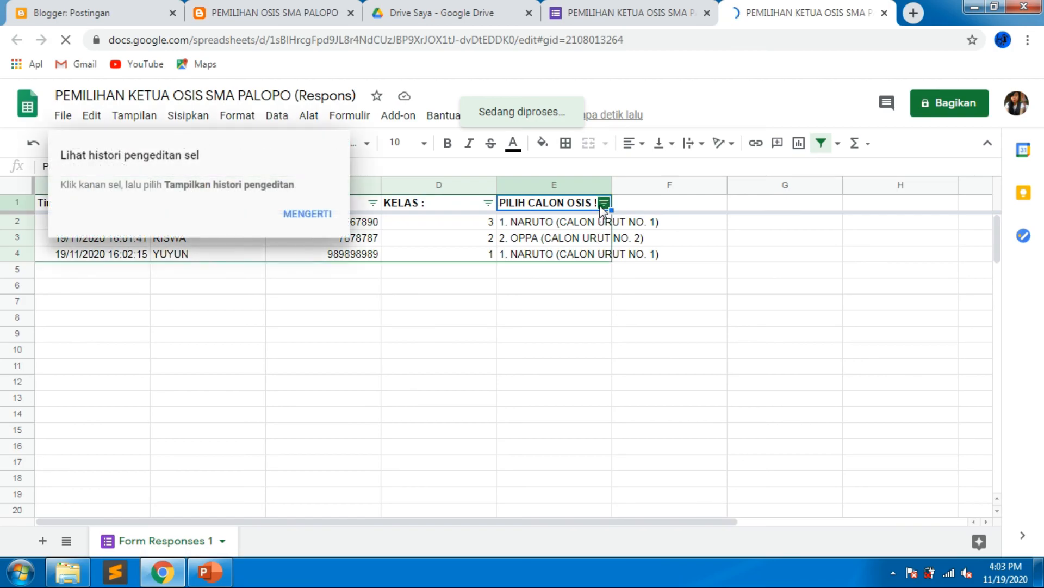
left_click(602, 205)
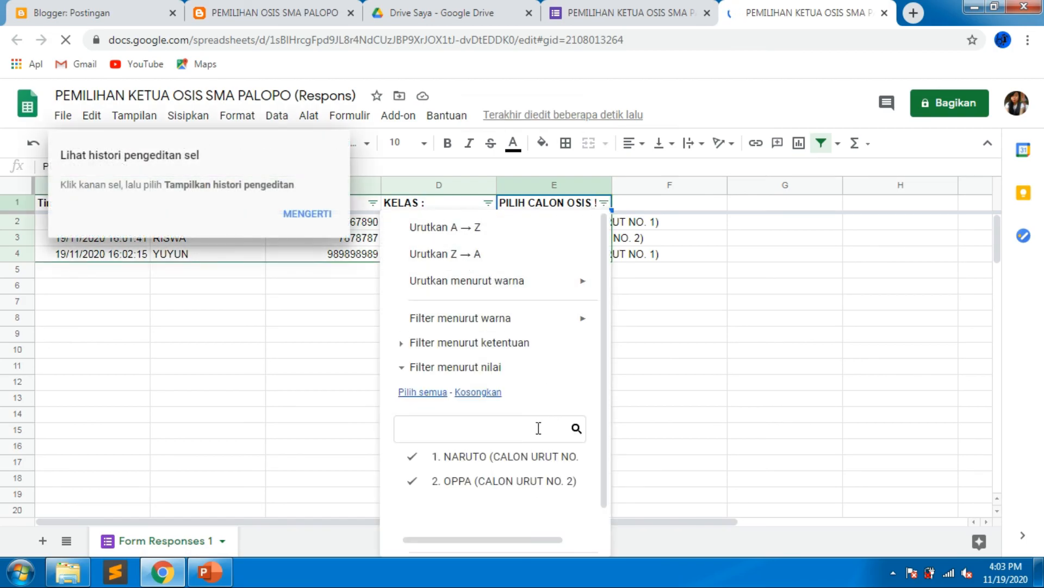
left_click(414, 481)
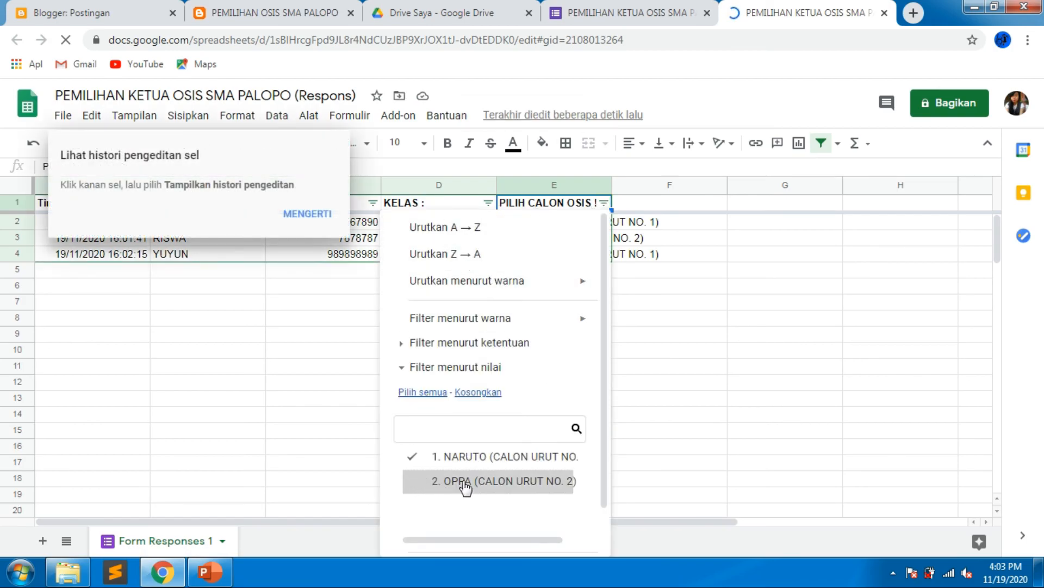
scroll(482, 487, "down", 1)
left_click(551, 530)
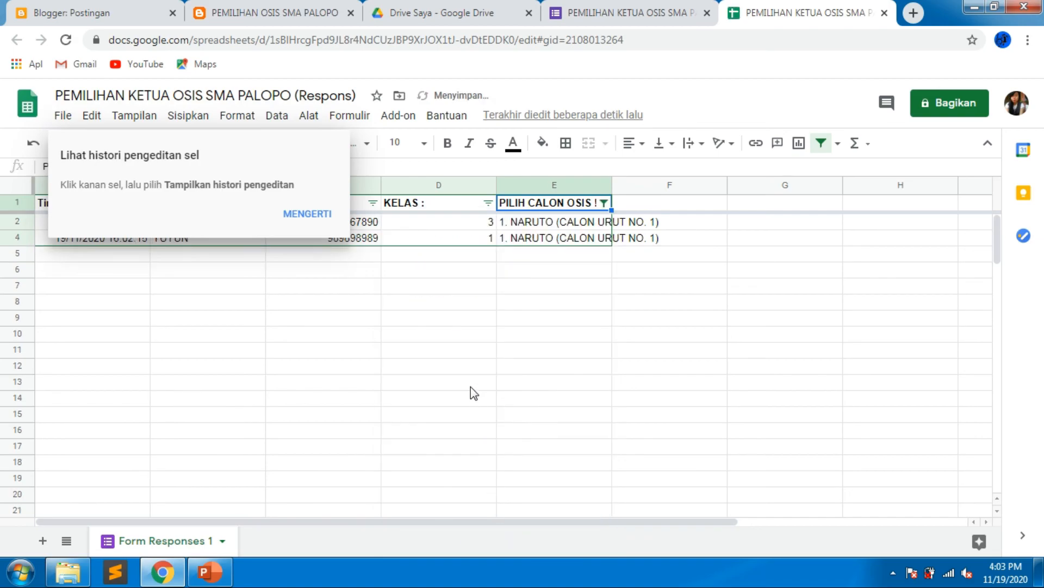
left_click(498, 290)
left_click(307, 213)
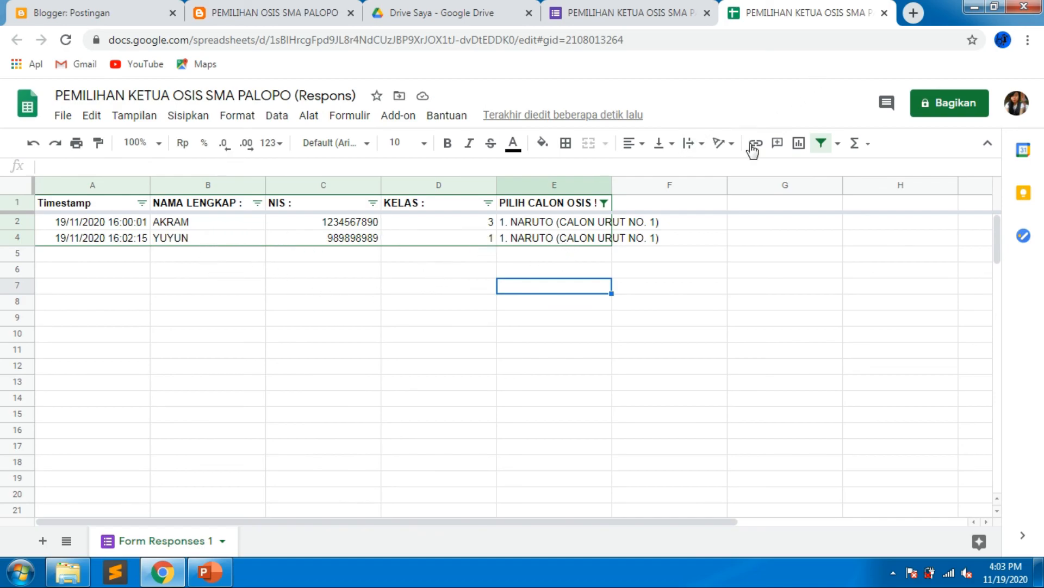
Close the spreadsheet tab and, in the form settings, enable limiting responses to 1 per respondent and save.
left_click(884, 12)
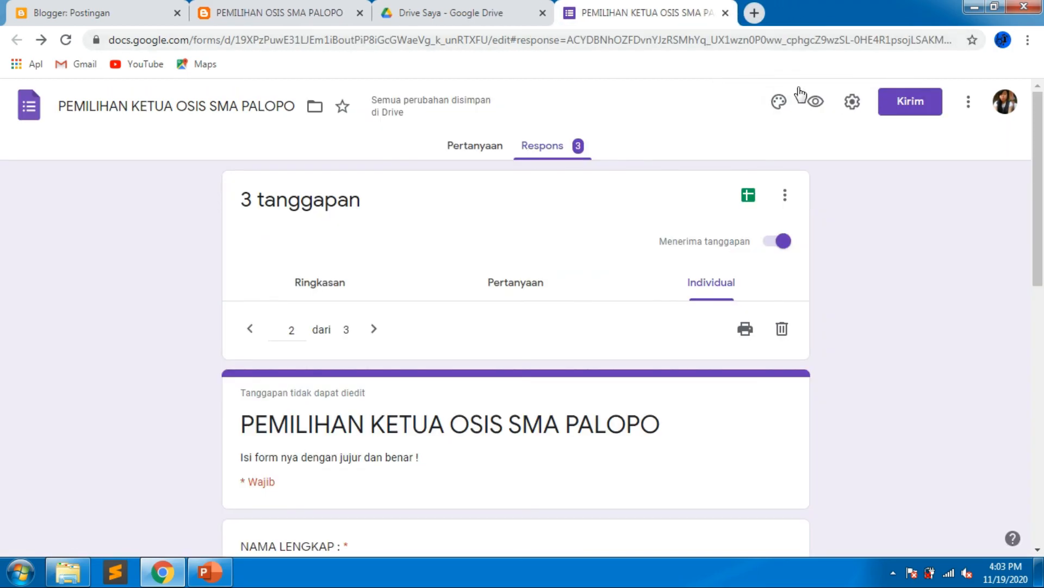
left_click(853, 103)
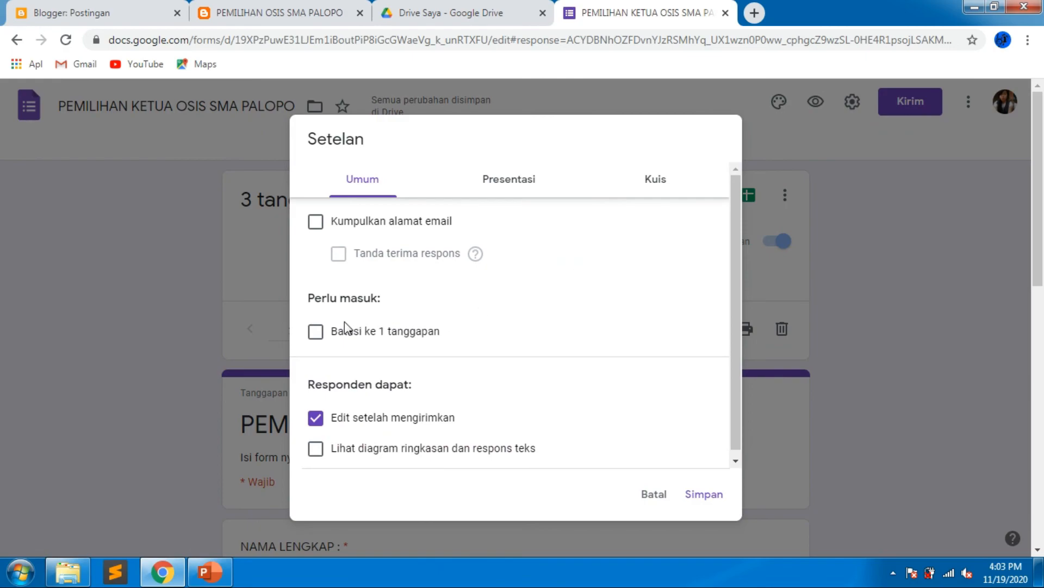
left_click(313, 336)
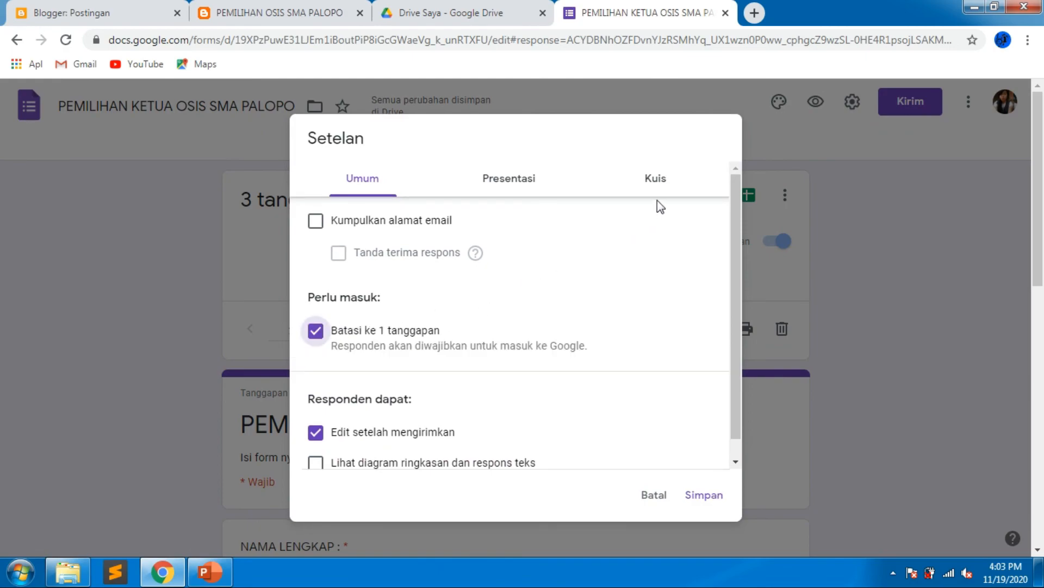
scroll(690, 457, "down", 1)
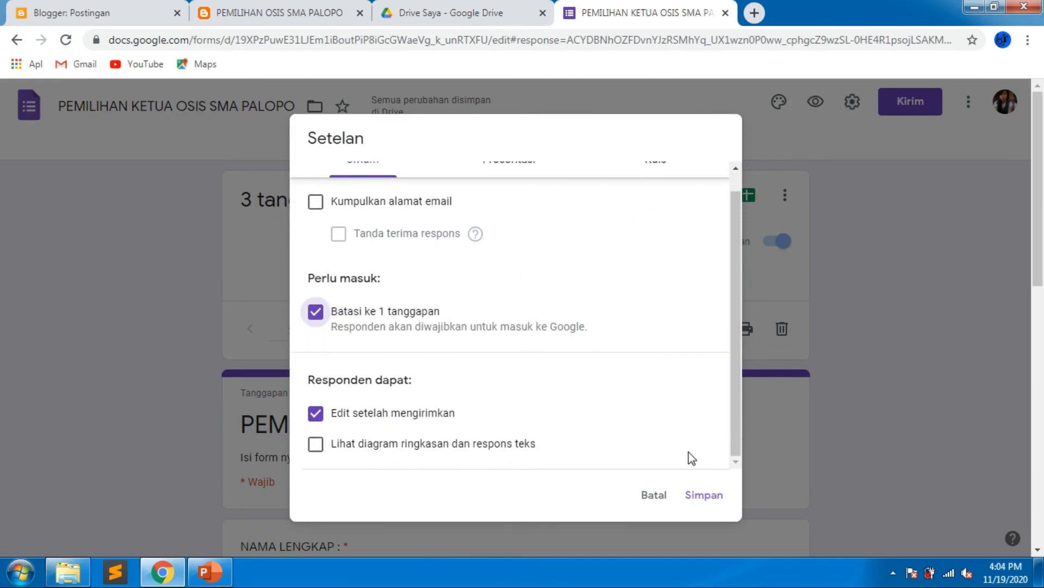
left_click(702, 496)
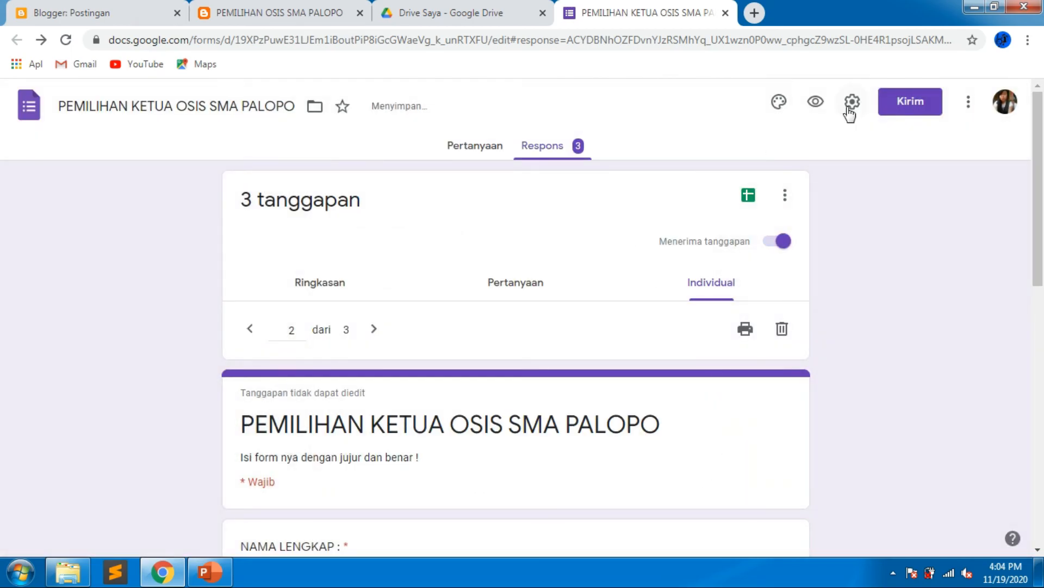
Close the form editor tab and browse the published blog and the Blogger pages list.
left_click(725, 12)
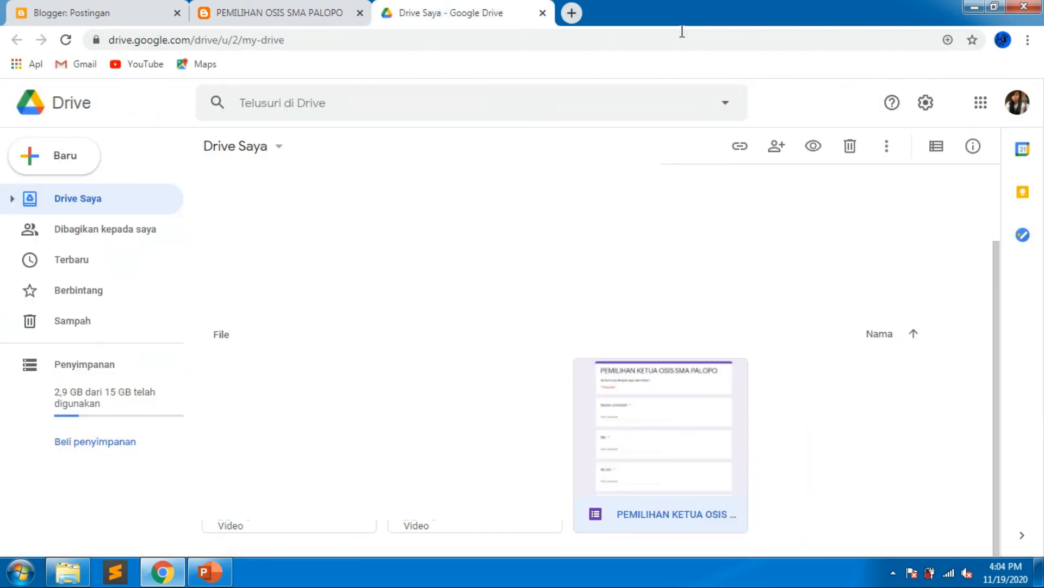
left_click(309, 16)
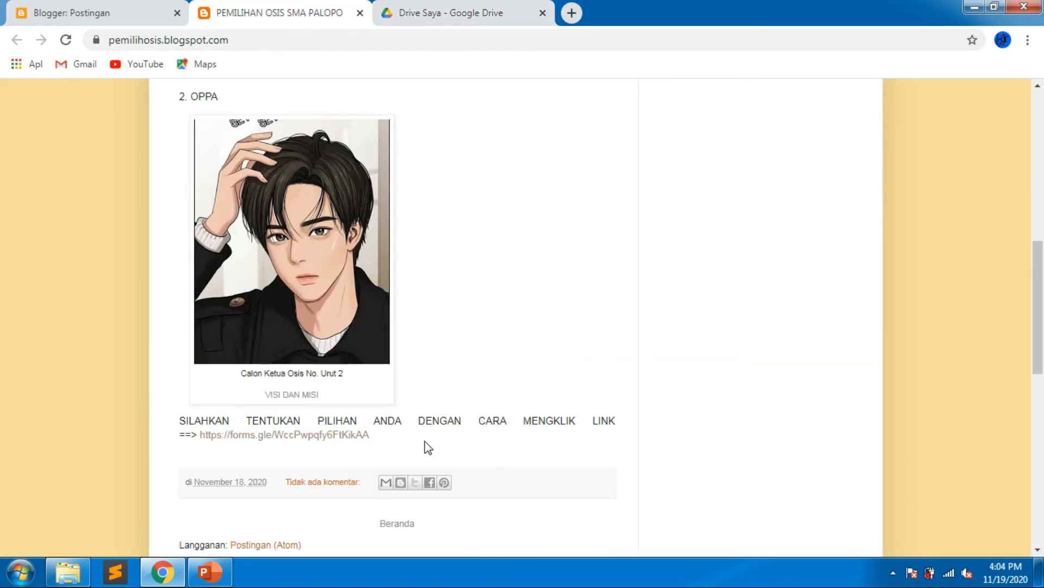
scroll(443, 443, "up", 8)
scroll(468, 448, "down", 5)
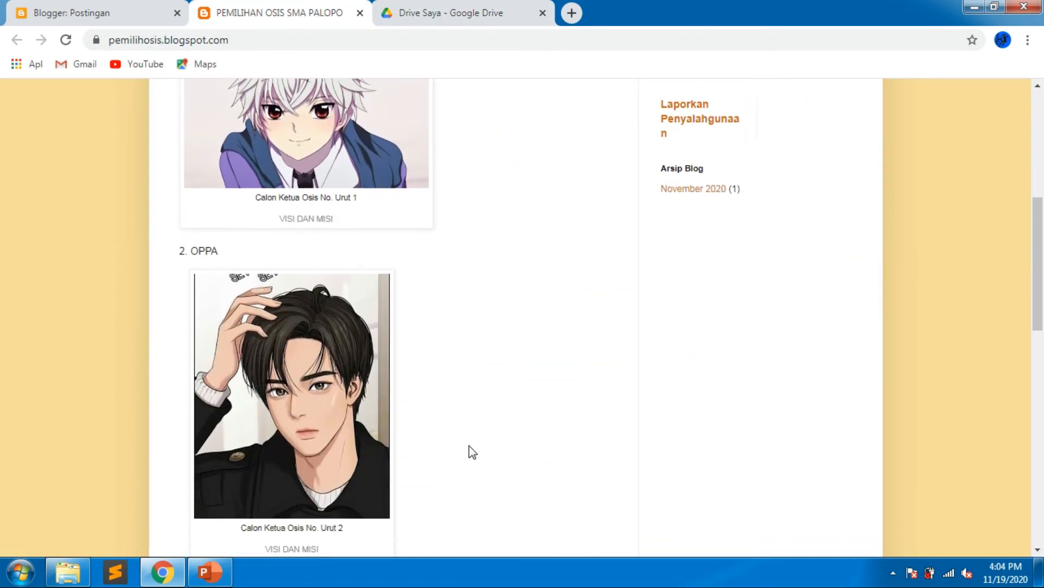
scroll(469, 445, "down", 7)
scroll(491, 370, "up", 4)
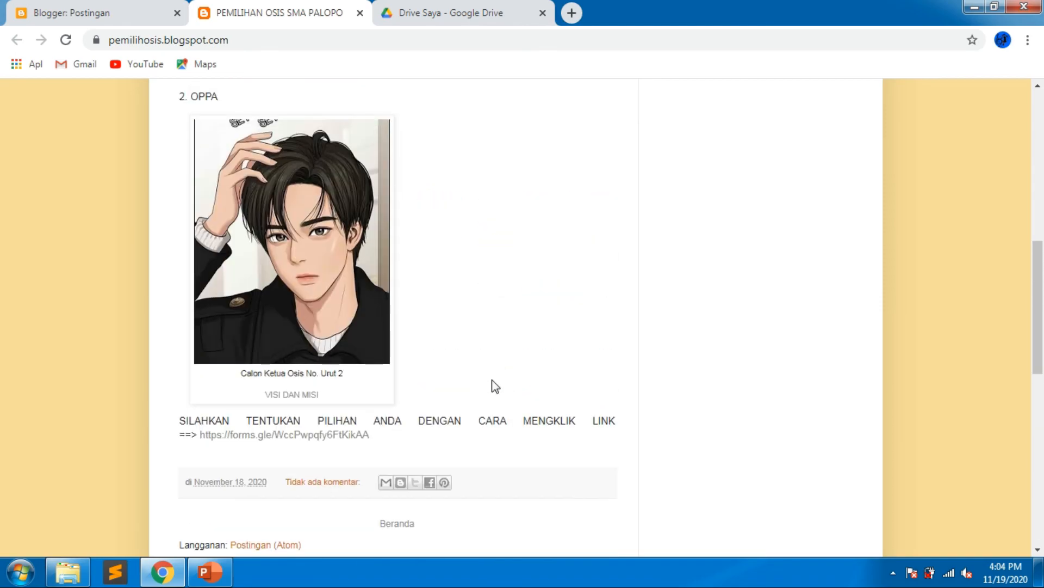
left_click(129, 13)
left_click(104, 275)
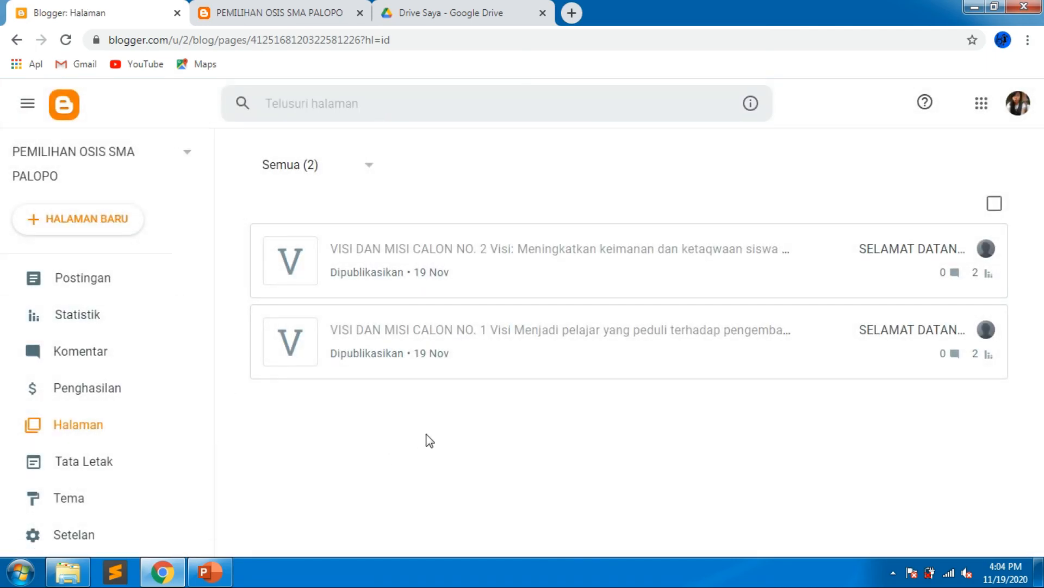
left_click(305, 12)
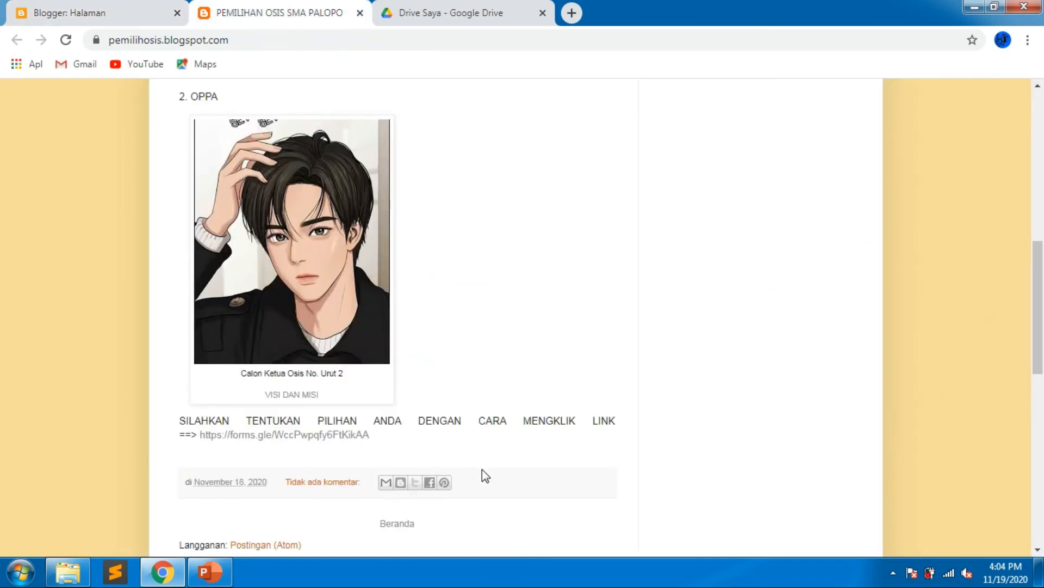
scroll(482, 469, "up", 6)
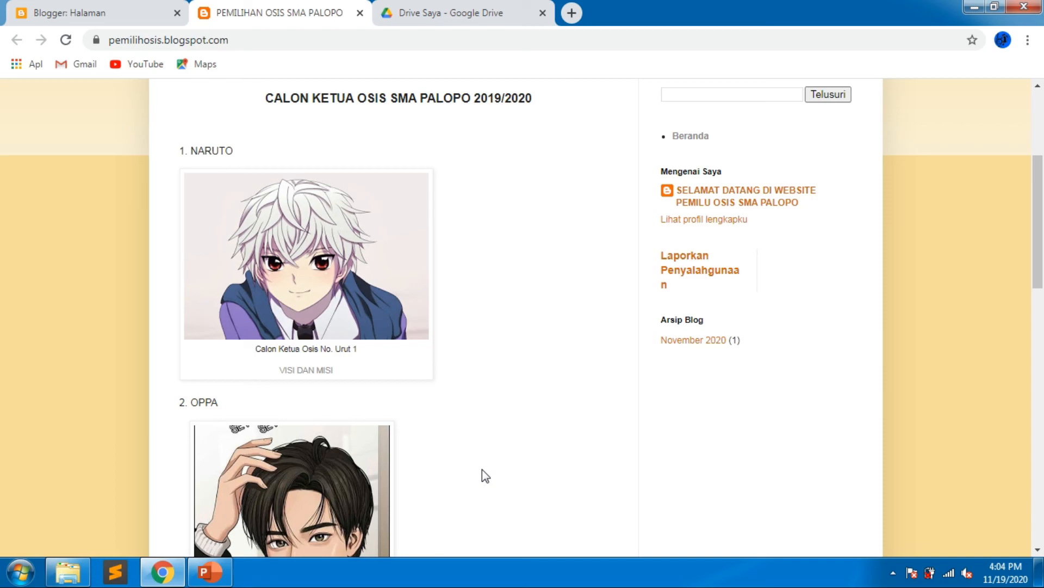
scroll(482, 469, "up", 4)
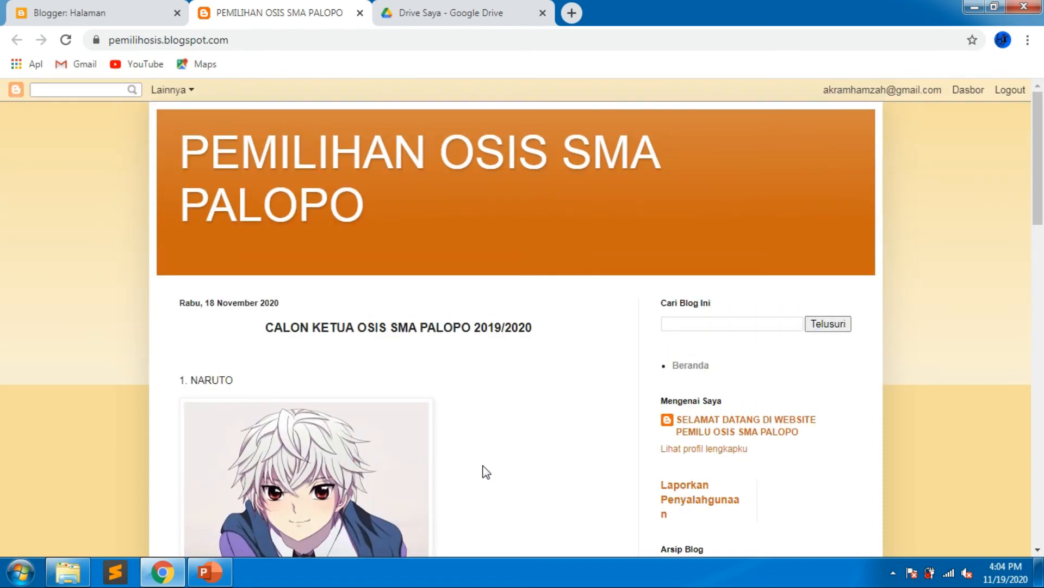